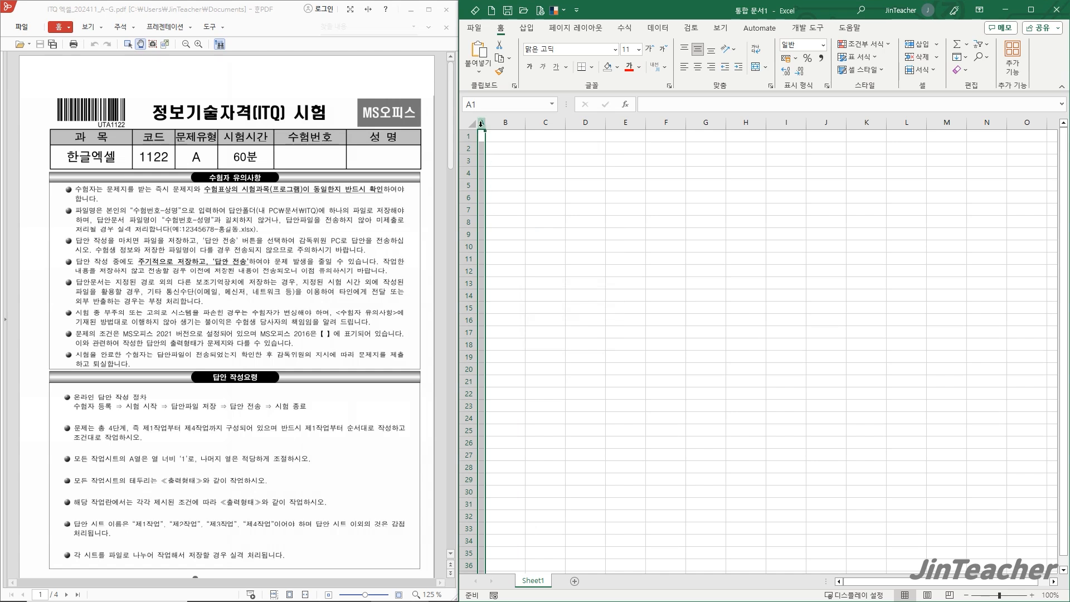
Step: Select the whole worksheet and set its font to 굴림
left_click(471, 123)
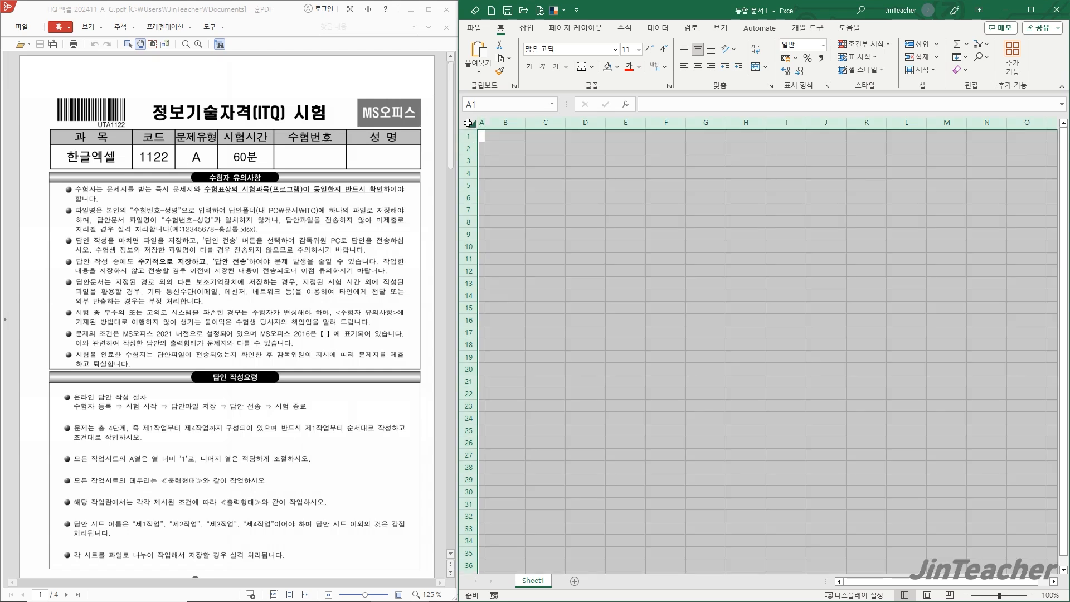
left_click(565, 50)
type("ㄱ")
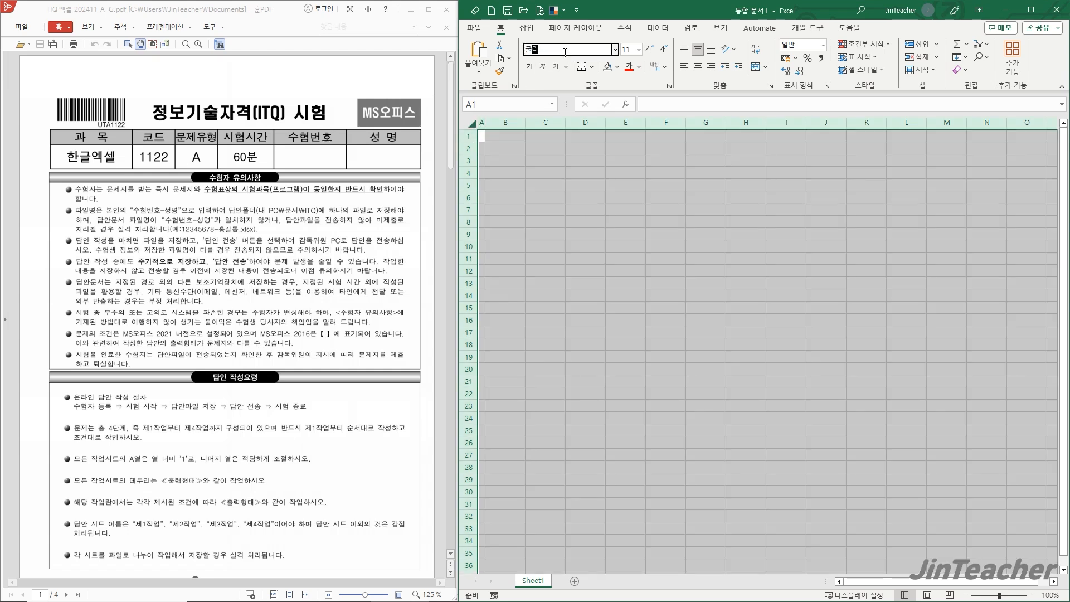
key("Return")
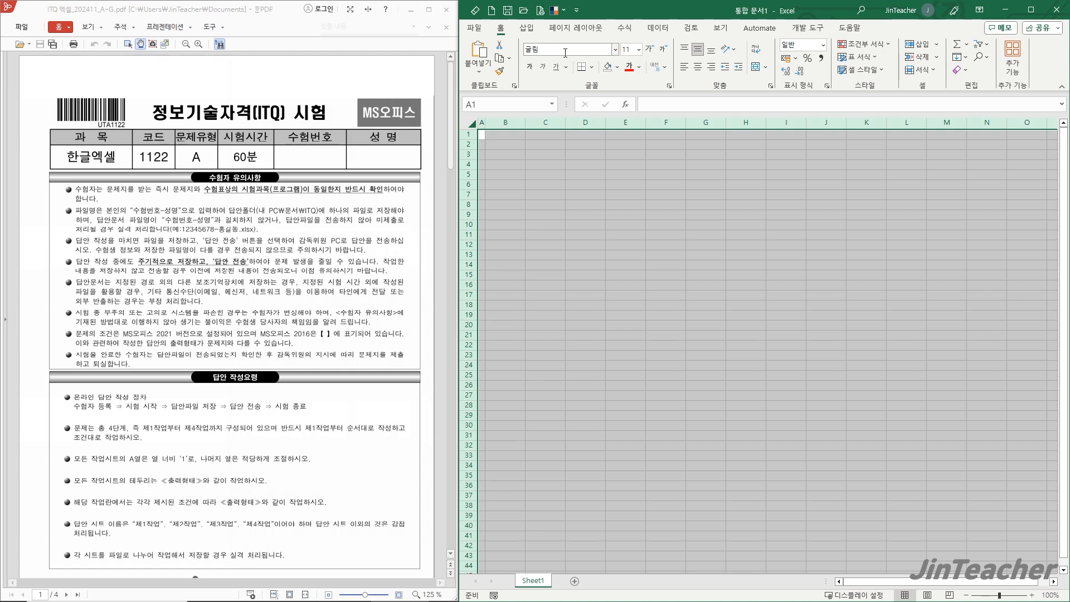
left_click(588, 435)
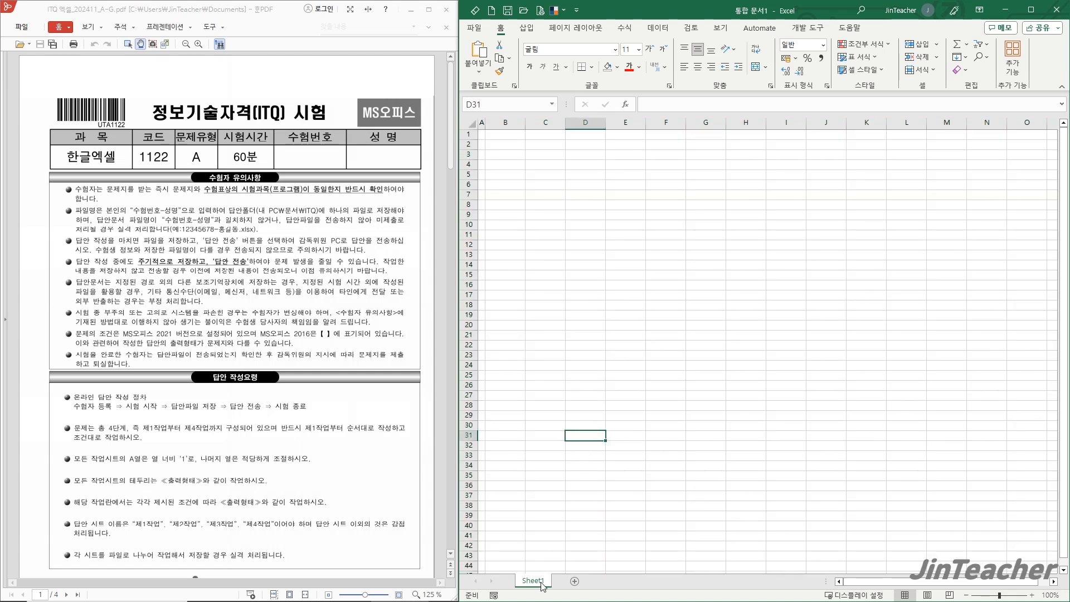
Step: Copy Sheet1 to add more sheets and name the third sheet 제3작업
left_click_drag(562, 561, 623, 583)
double_click(629, 581)
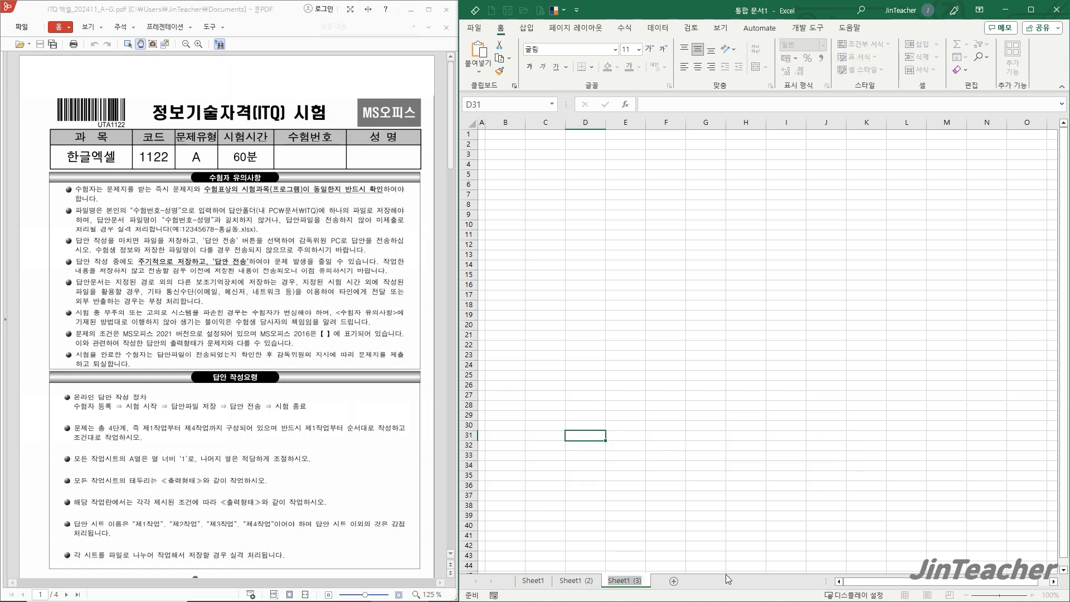
type("제3ㅈㄱ업")
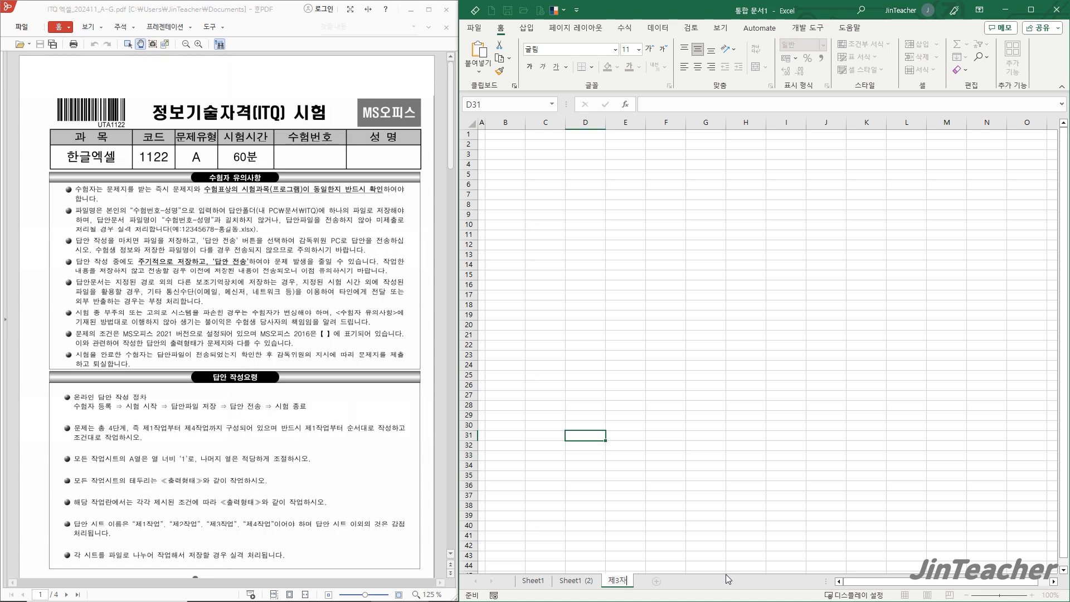
key("Return")
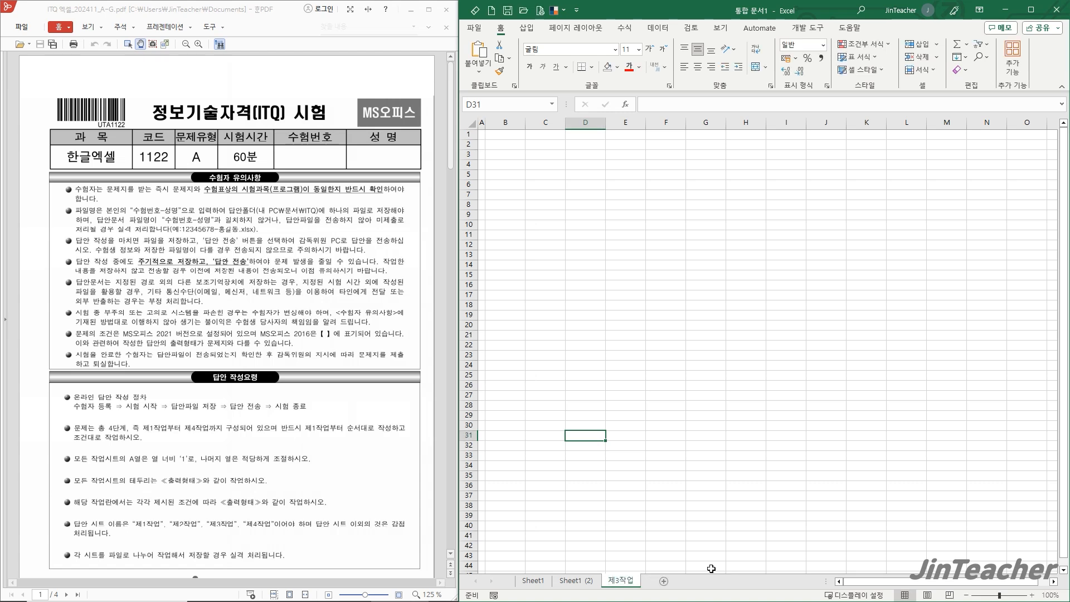
Step: Rename the second sheet 제2작업 and the first sheet 제1작업
double_click(587, 582)
type("제2")
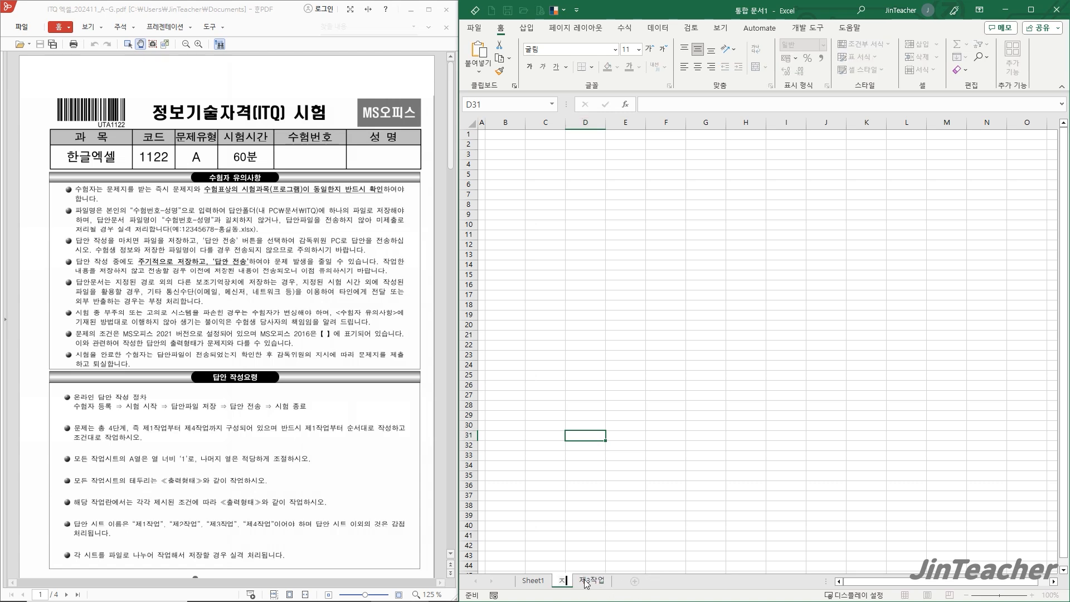
type("작ㅇ")
double_click(540, 581)
type("제1작업")
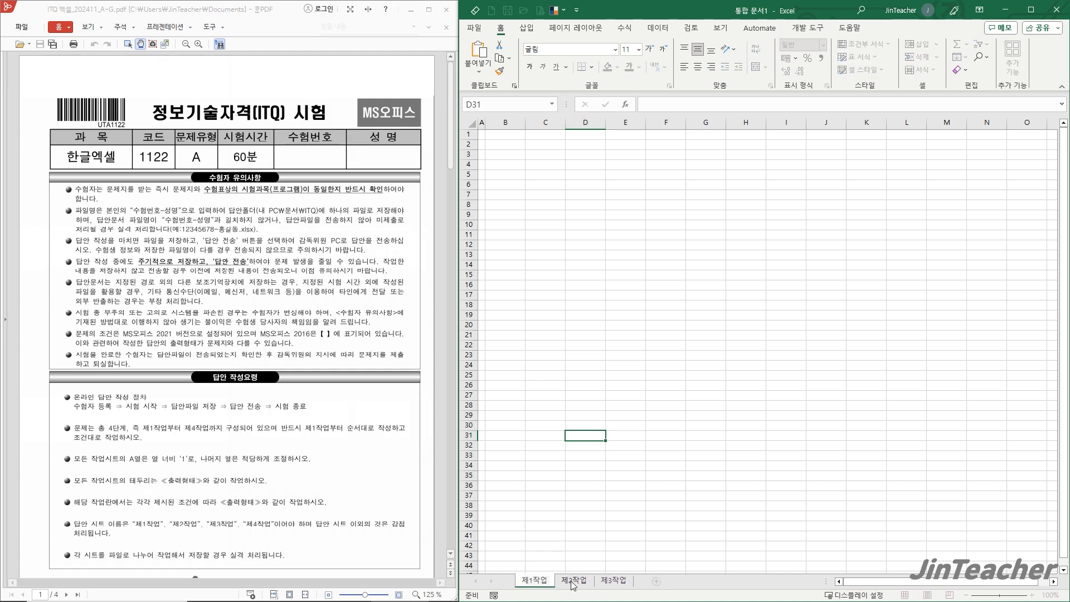
left_click(572, 303)
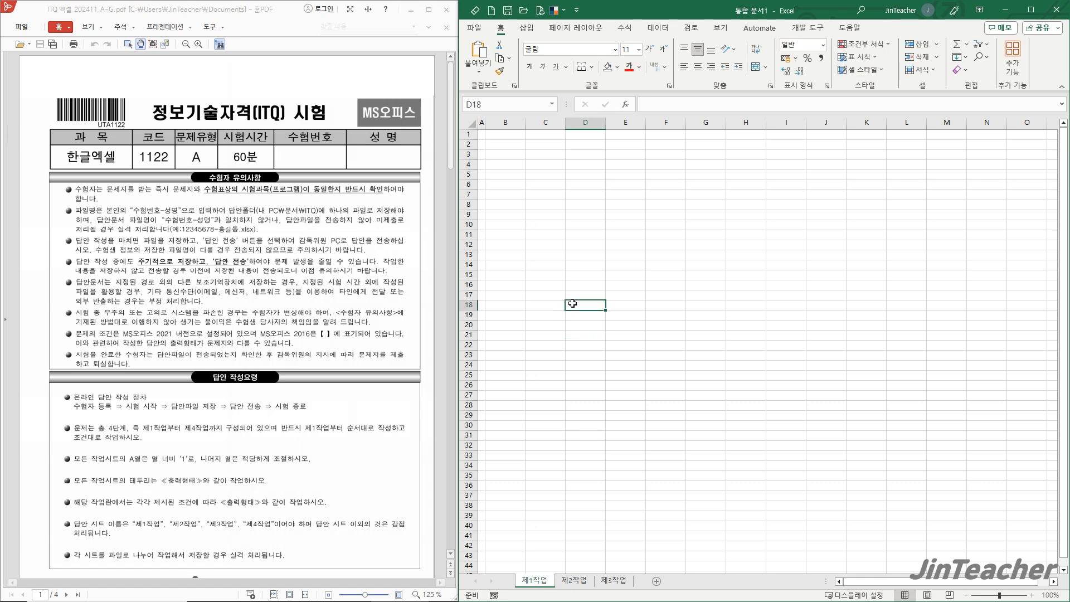
Step: Save the workbook in the ITQ folder as 20241109 plus the author's name
key("F12")
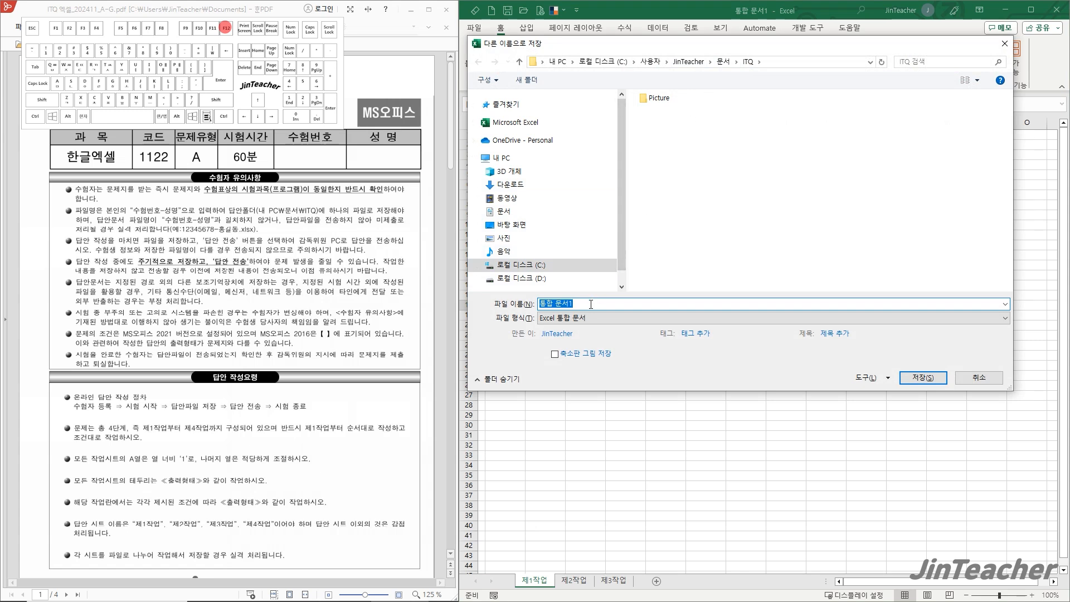
type("20241109-진쌤")
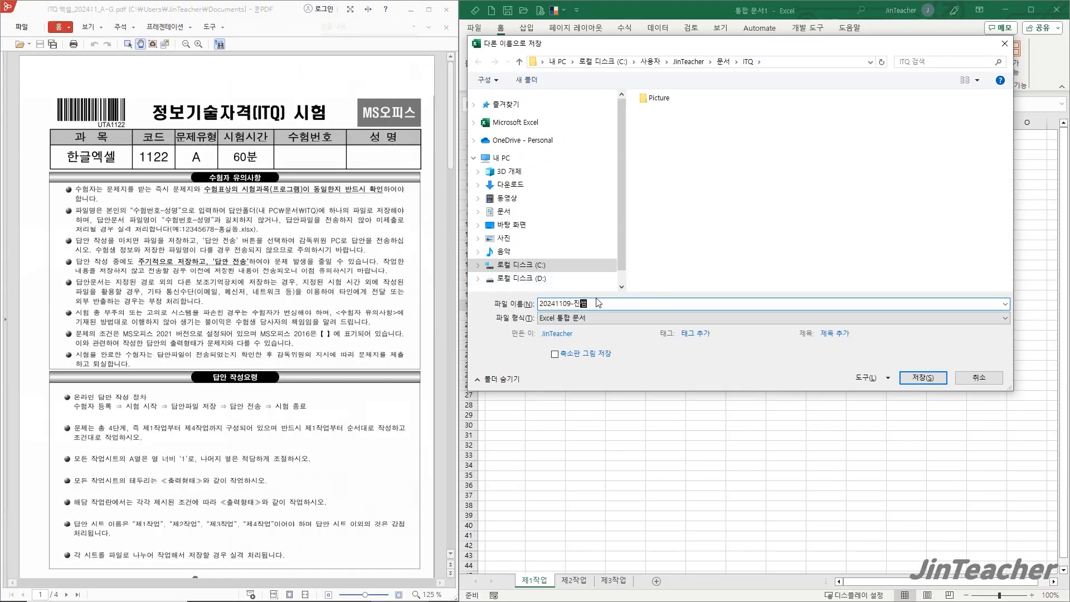
left_click(912, 376)
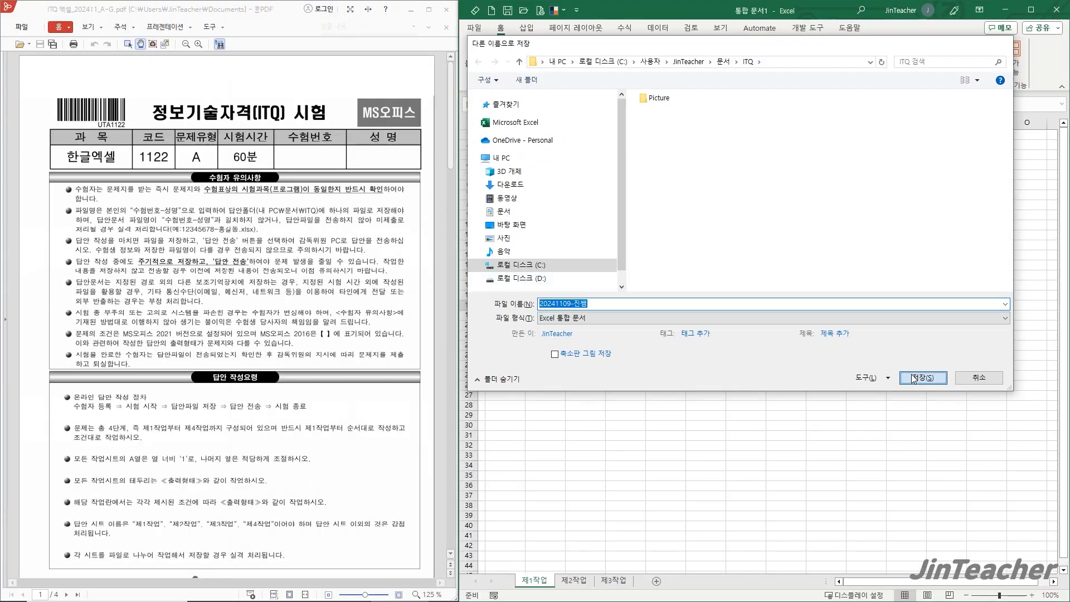
left_click(370, 338)
scroll(373, 340, "down", 12)
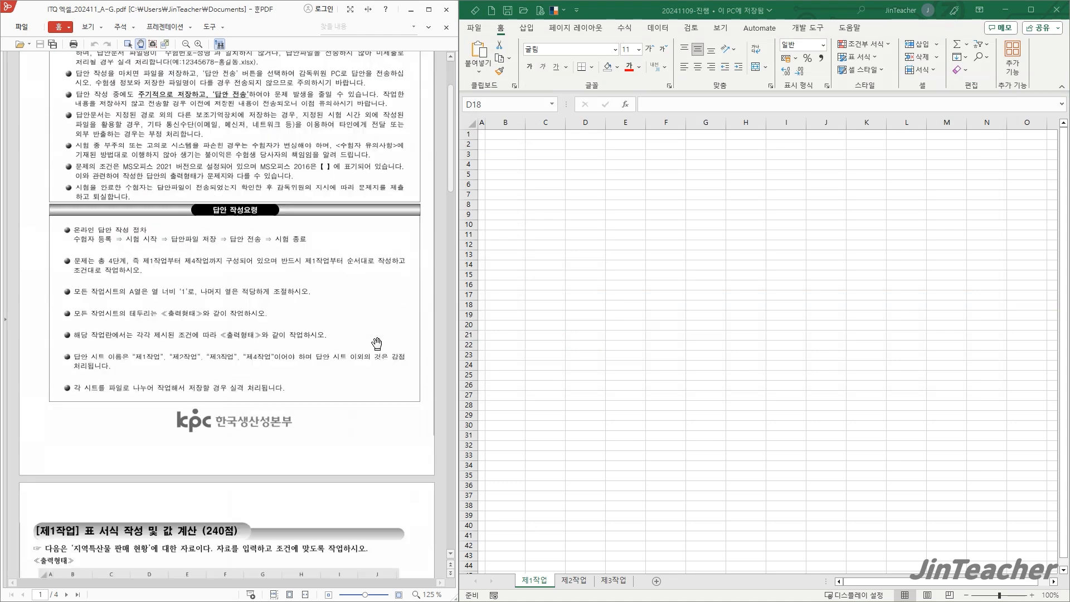
Step: Move the PDF to show the 지역특산물 판매 현황 output table, then select cell B4
scroll(232, 344, "up", 3)
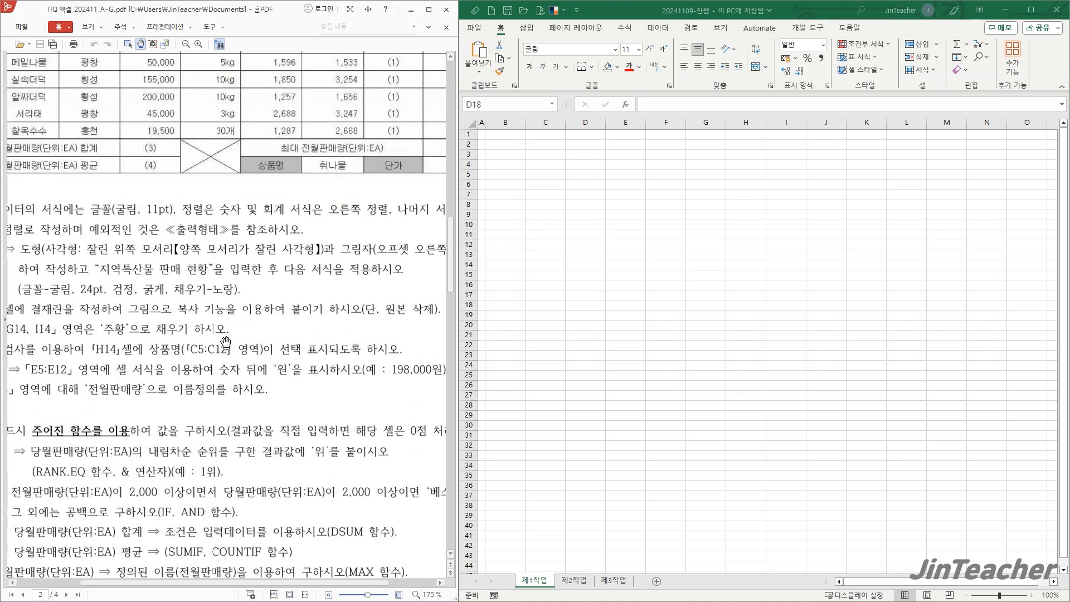
left_click_drag(190, 313, 233, 352)
scroll(233, 352, "down", 2)
left_click_drag(261, 311, 254, 349)
left_click(866, 442)
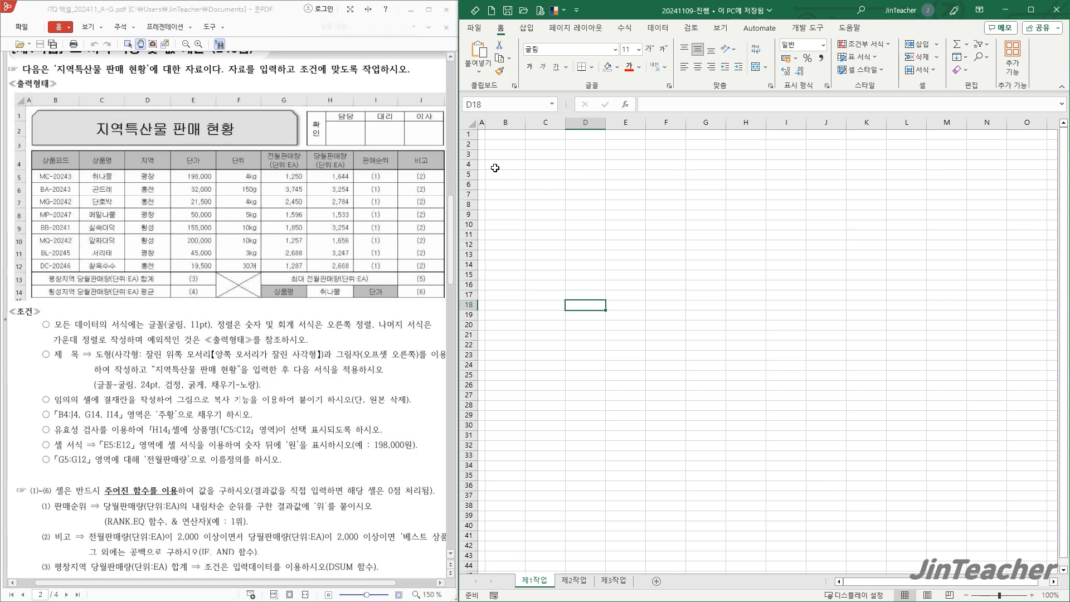
left_click(878, 164)
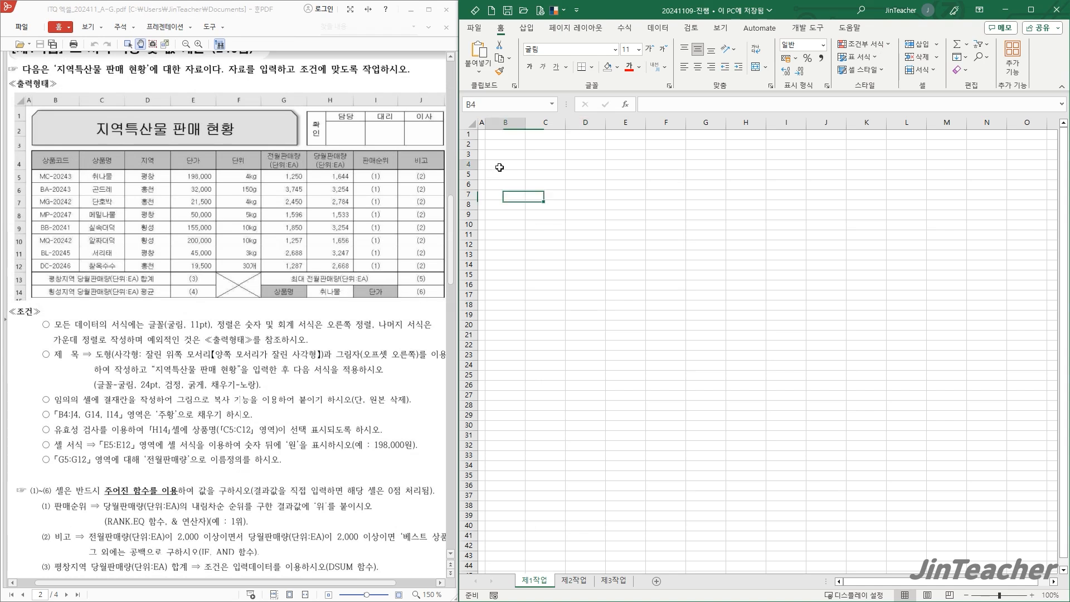
Step: Enter 상품코드 in B4 and adjust column C's width
type("상품코드")
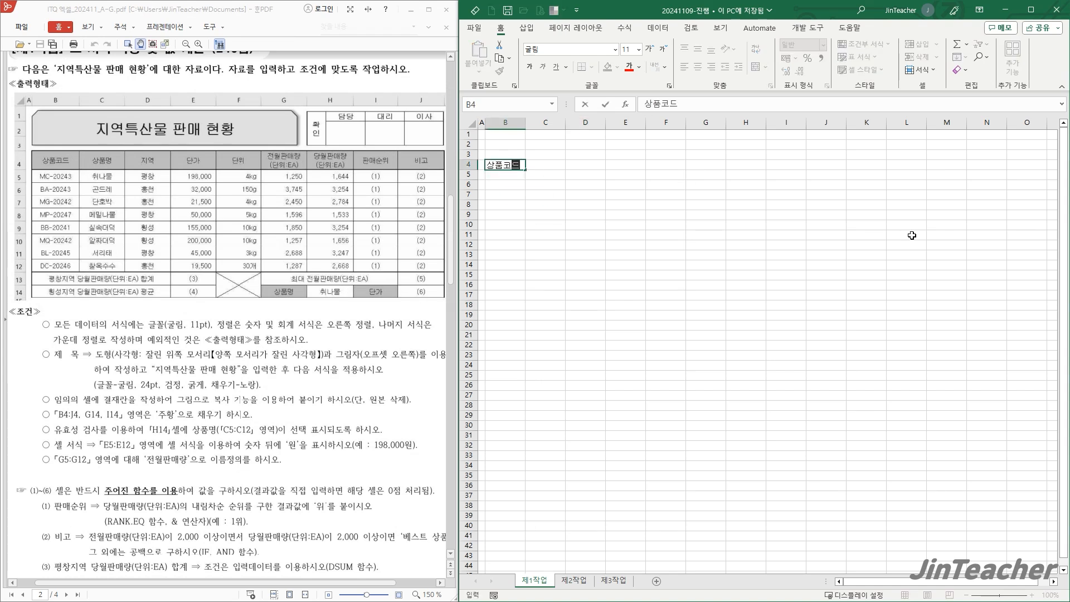
key("Return")
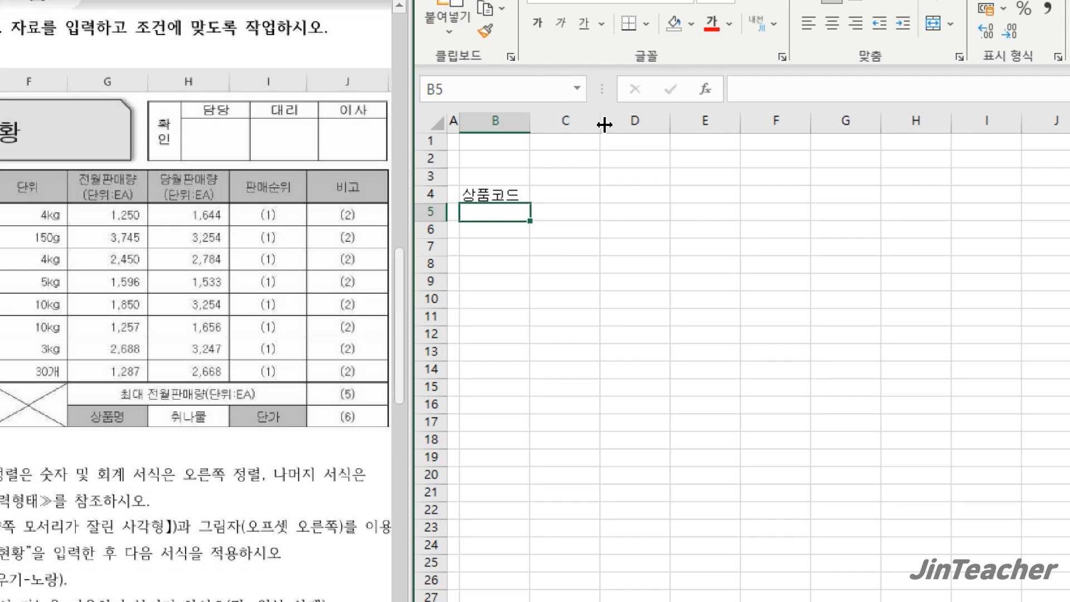
mouse_move(604, 125)
left_mouse_down()
mouse_move(679, 124)
mouse_move(612, 124)
left_mouse_up()
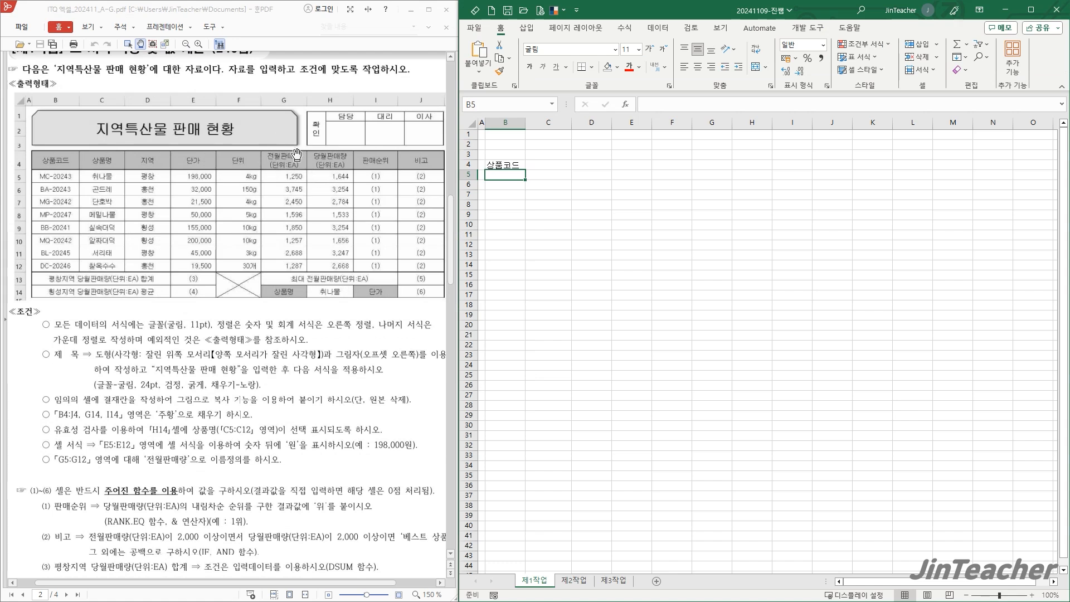
Step: Enter the two-line header 전월판매량 / (단위:EA) in G4 and fit column G's width
left_click(705, 163)
type("전워")
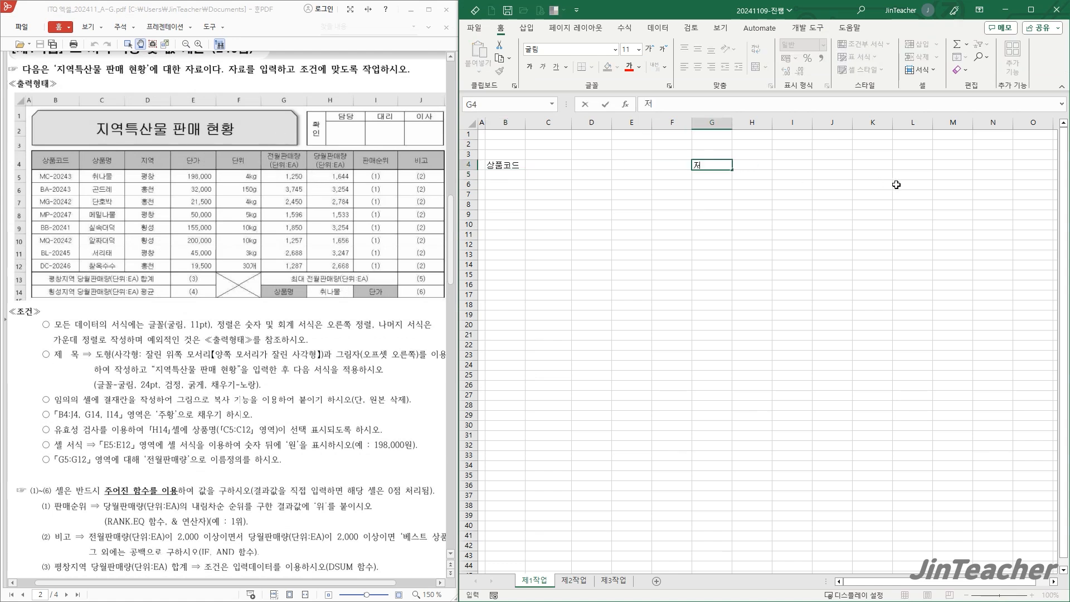
type("ㄹ판매랴ㅇ")
key("alt+Return")
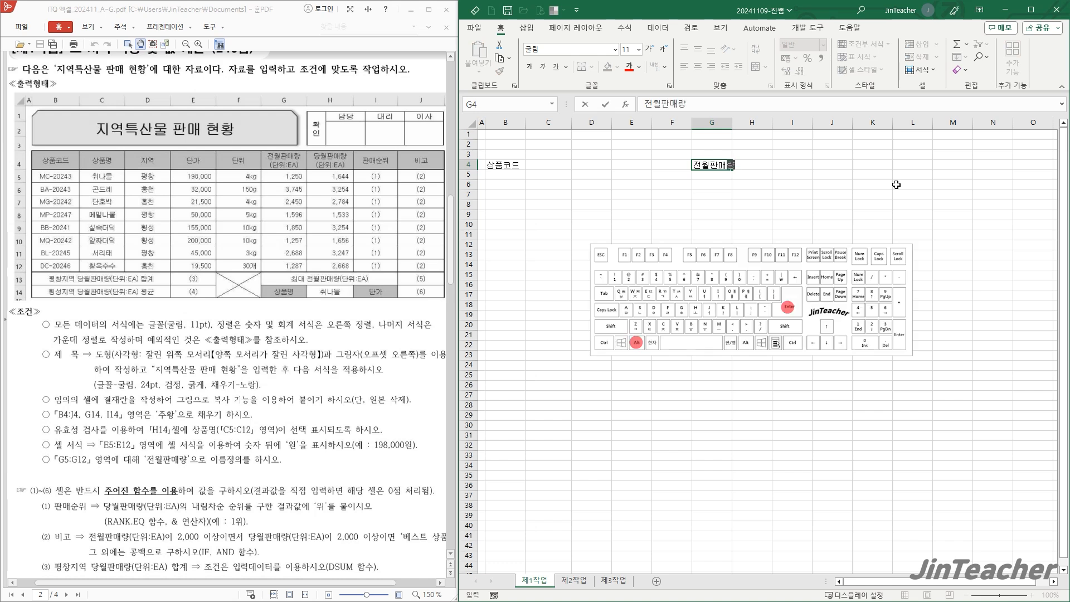
key("alt+Return")
type("(ㄷㅏㄴ위:")
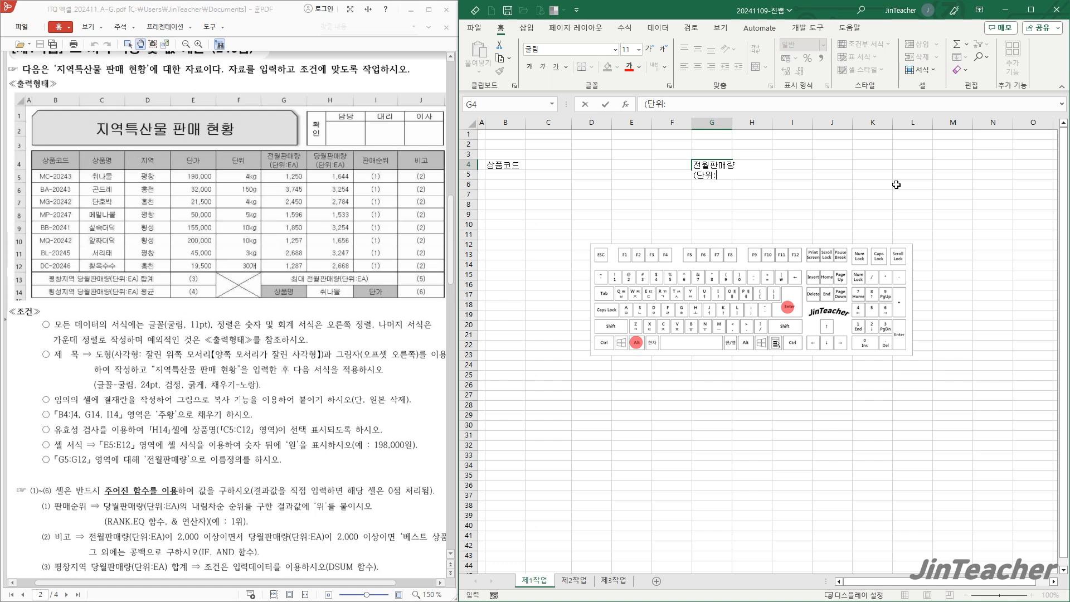
type("Ea)")
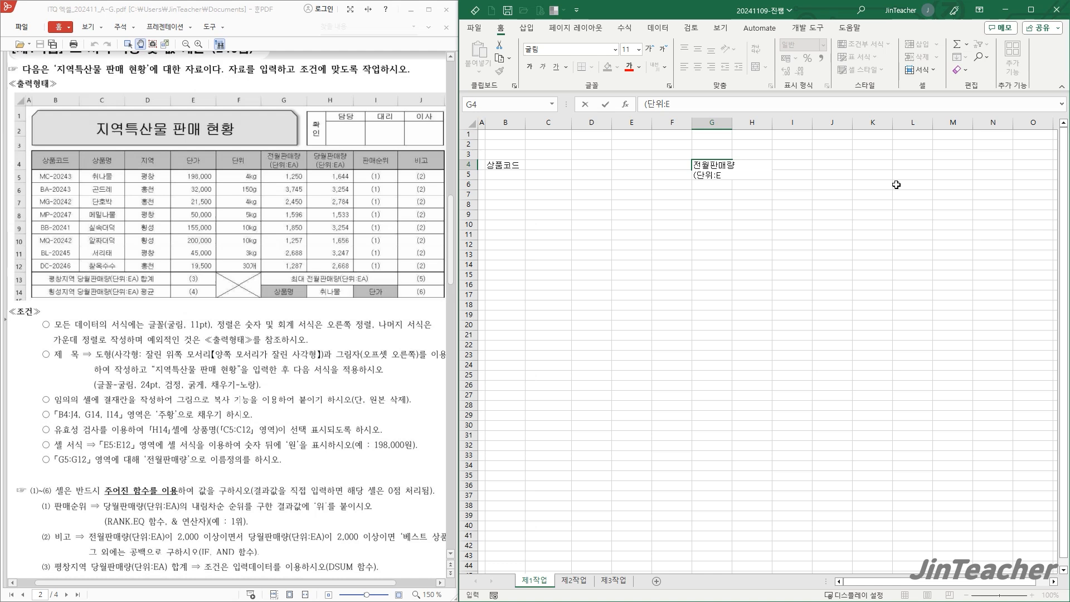
key("Return")
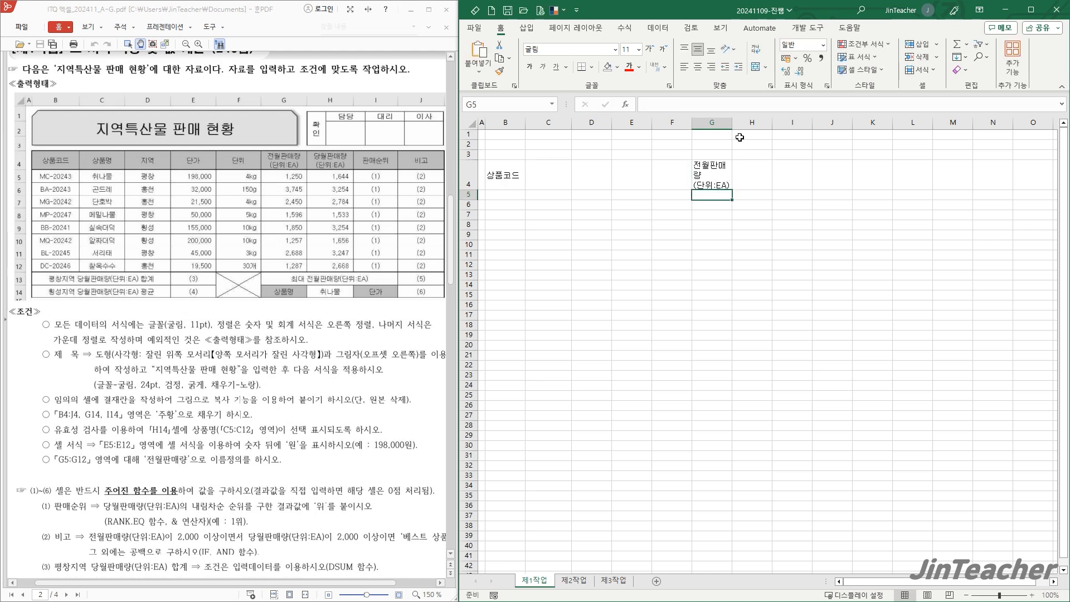
left_click_drag(732, 123, 742, 123)
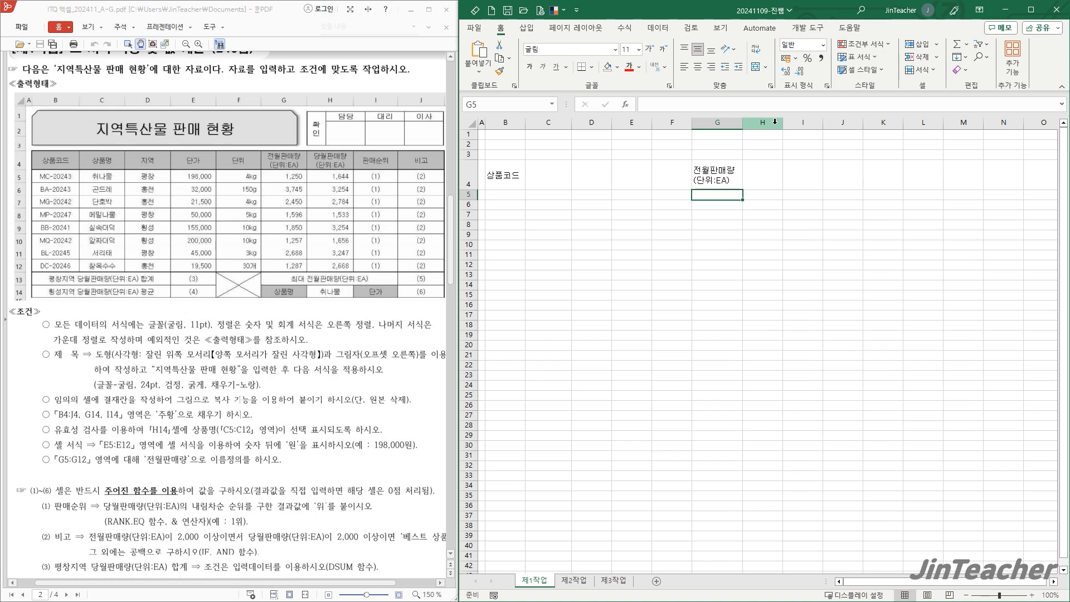
double_click(745, 123)
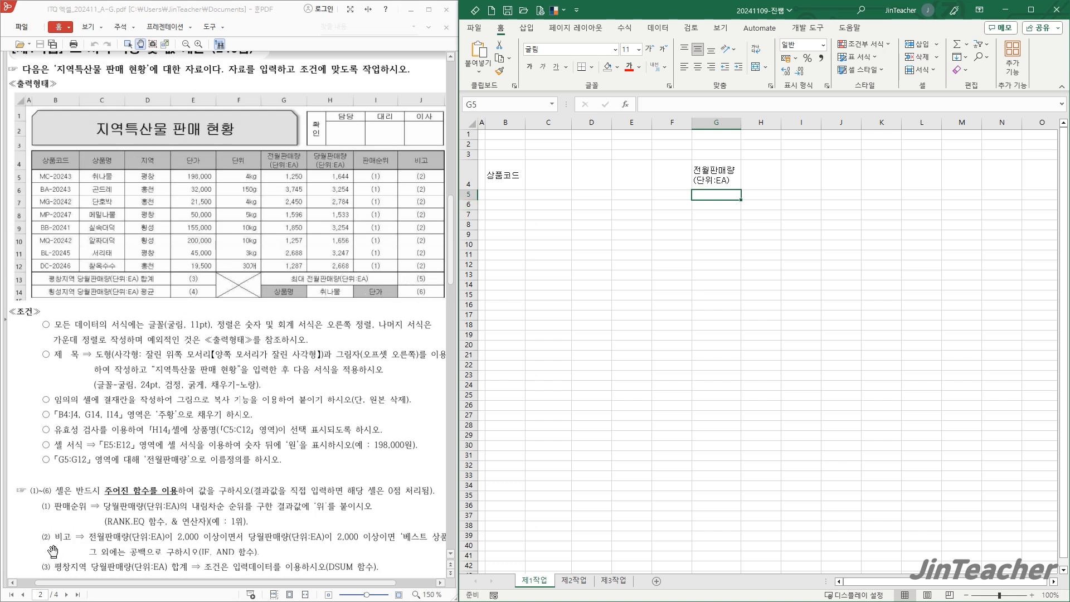
Step: Review the entered table by selecting the B4:K14 range
left_click(605, 226)
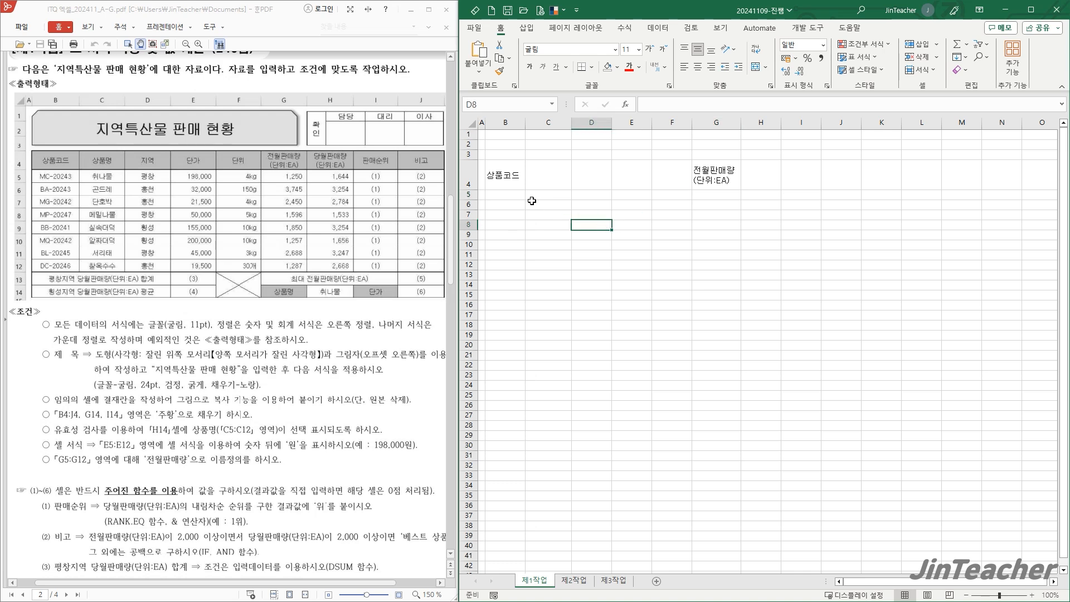
left_click_drag(514, 182, 833, 284)
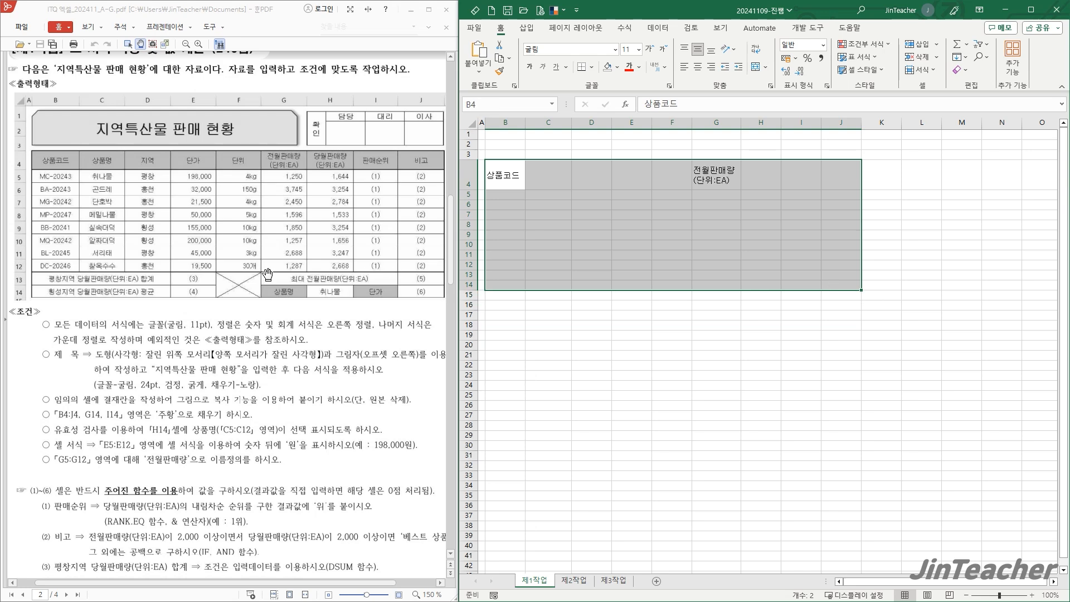
left_click(509, 168)
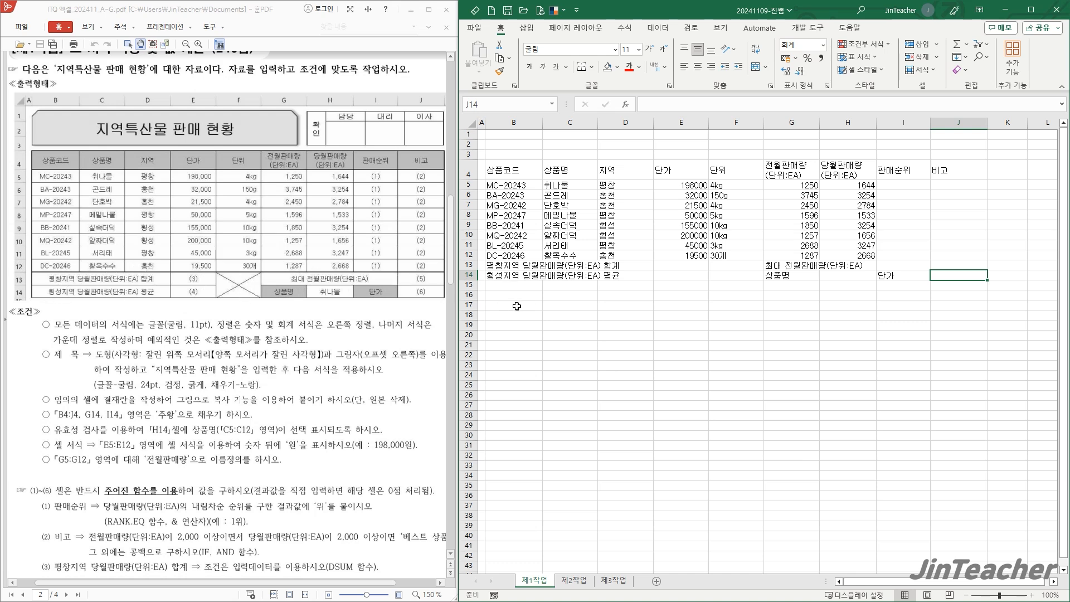
Step: Multi-select B17:D17, B18:D18 and F17:F19, then discard that selection
left_click_drag(504, 306, 625, 300)
left_click_drag(508, 316, 613, 313)
left_click_drag(735, 306, 887, 309)
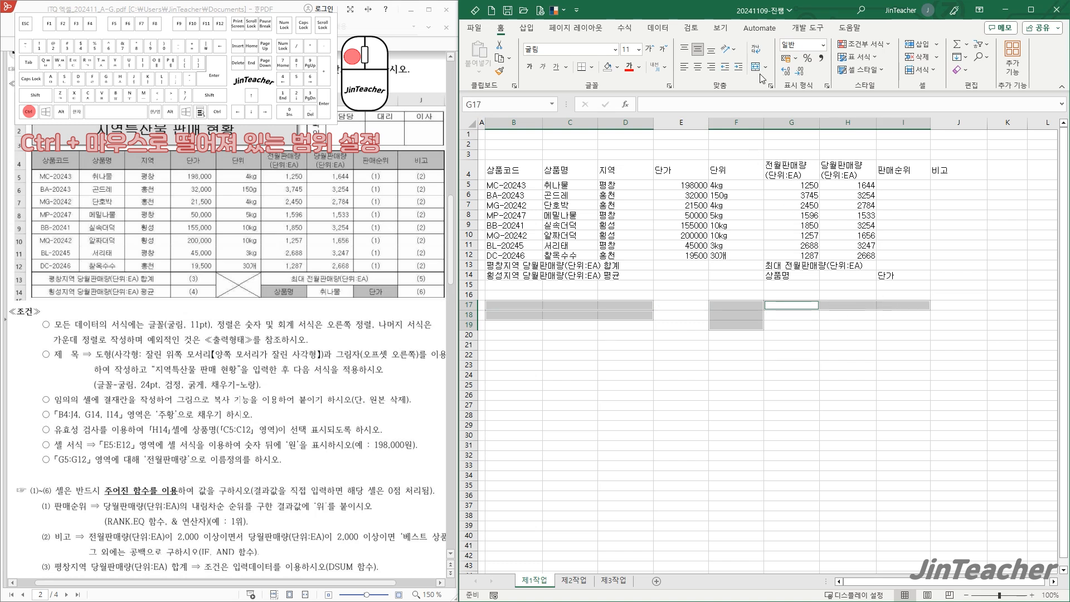
left_click(571, 355)
Step: Merge and centre the row 13 and row 14 label cells together with F13:F14
left_click_drag(500, 266, 647, 272)
left_click_drag(512, 275, 641, 275)
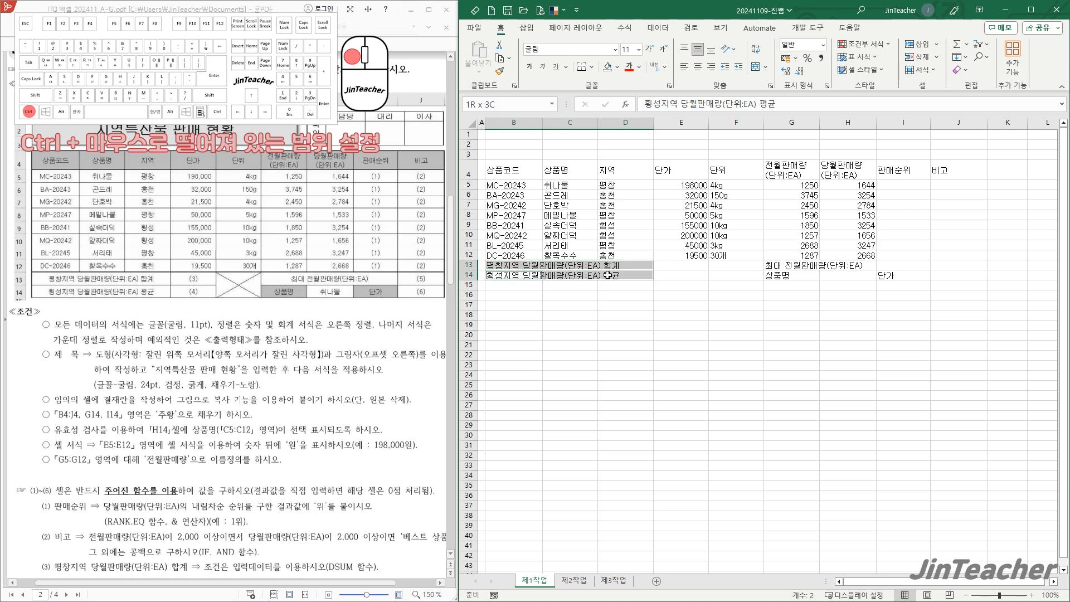
left_click_drag(735, 265, 880, 261)
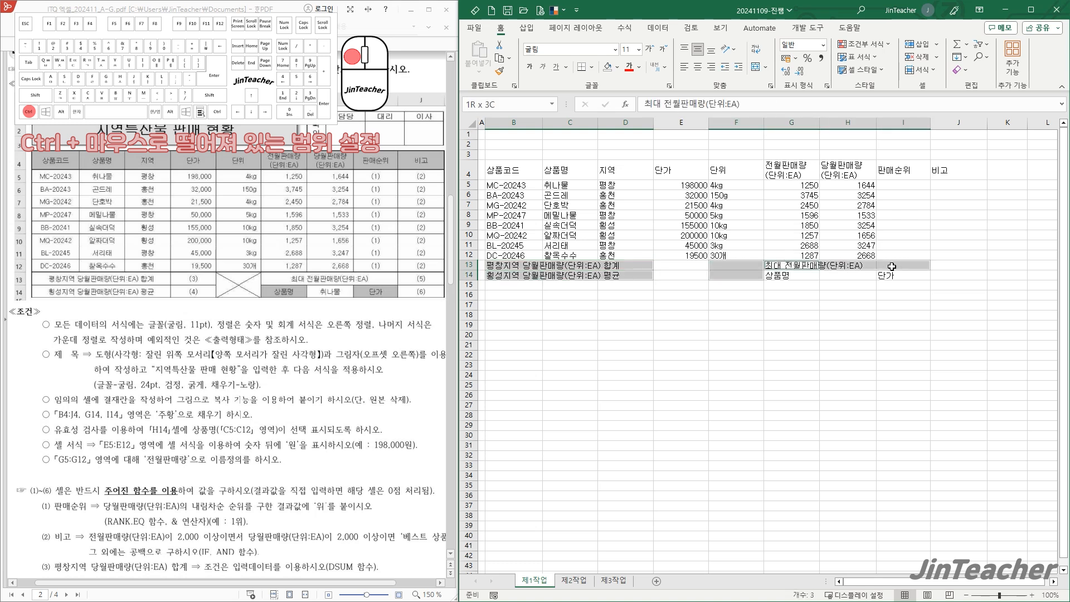
left_click(755, 72)
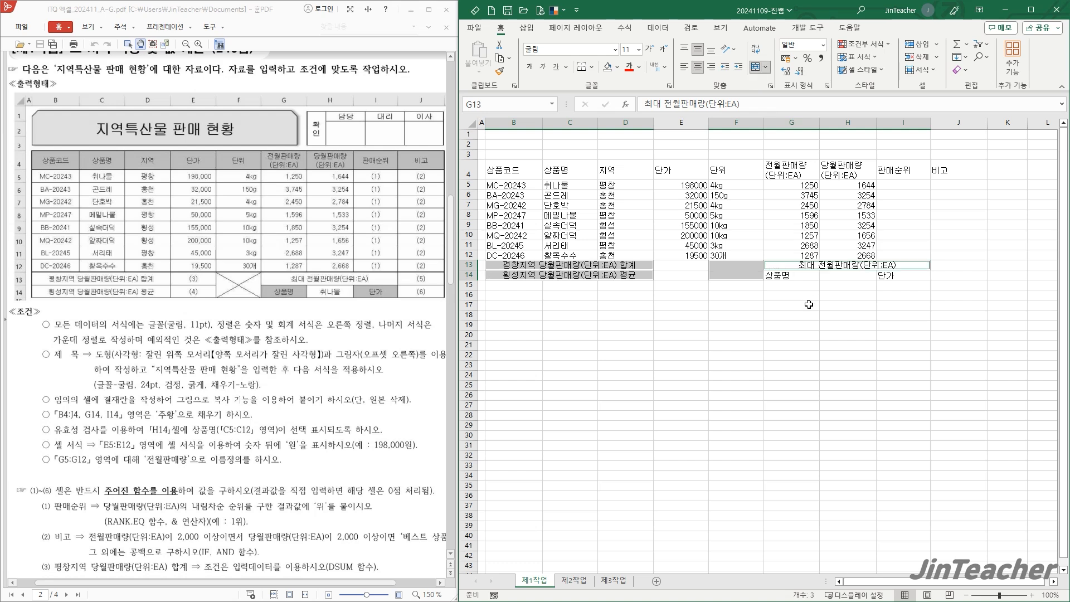
left_click(809, 304)
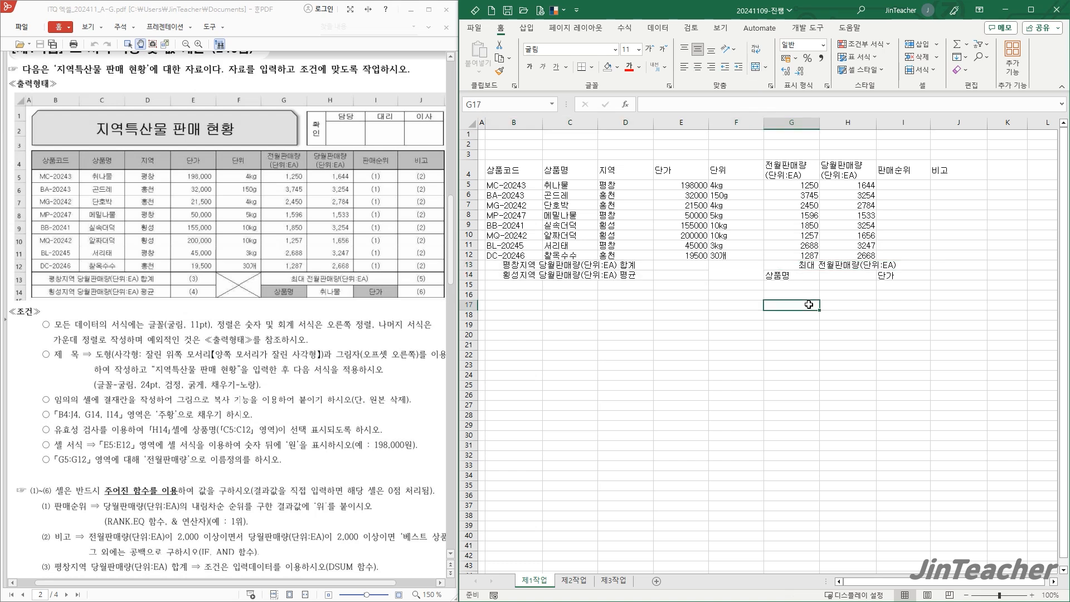
left_click_drag(493, 169, 954, 271)
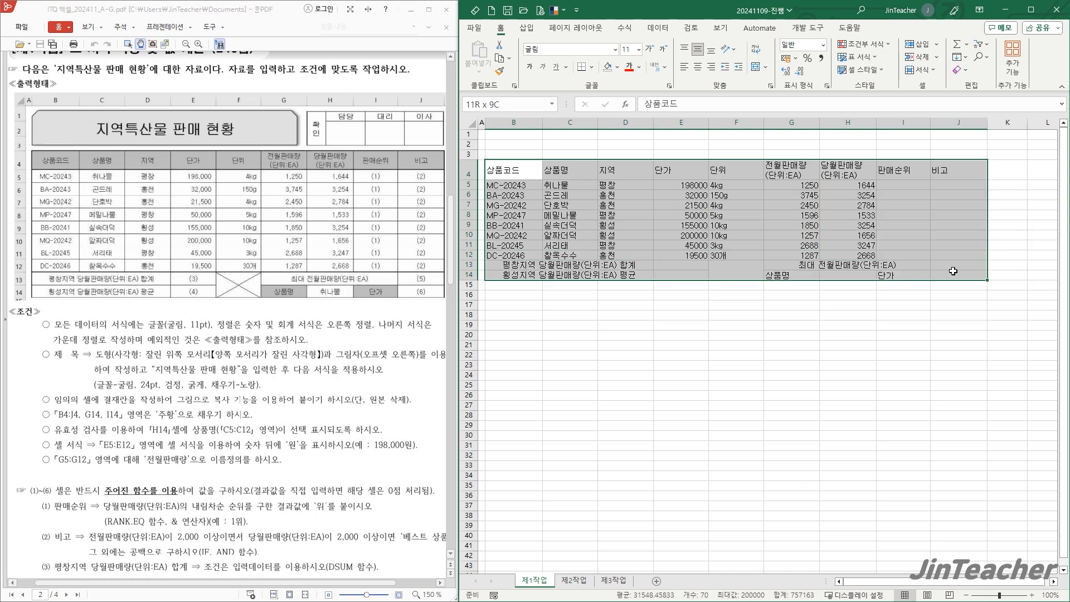
Step: Apply All Borders and an outside border to B4:J14, then outline data rows B5:J12
left_click(592, 67)
left_click(609, 177)
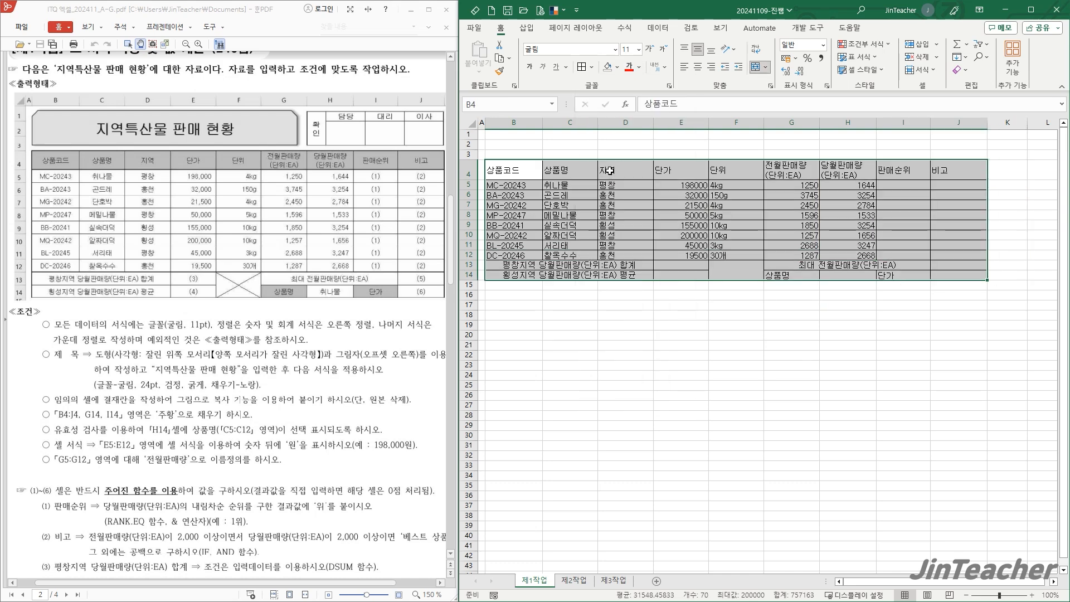
left_click(592, 67)
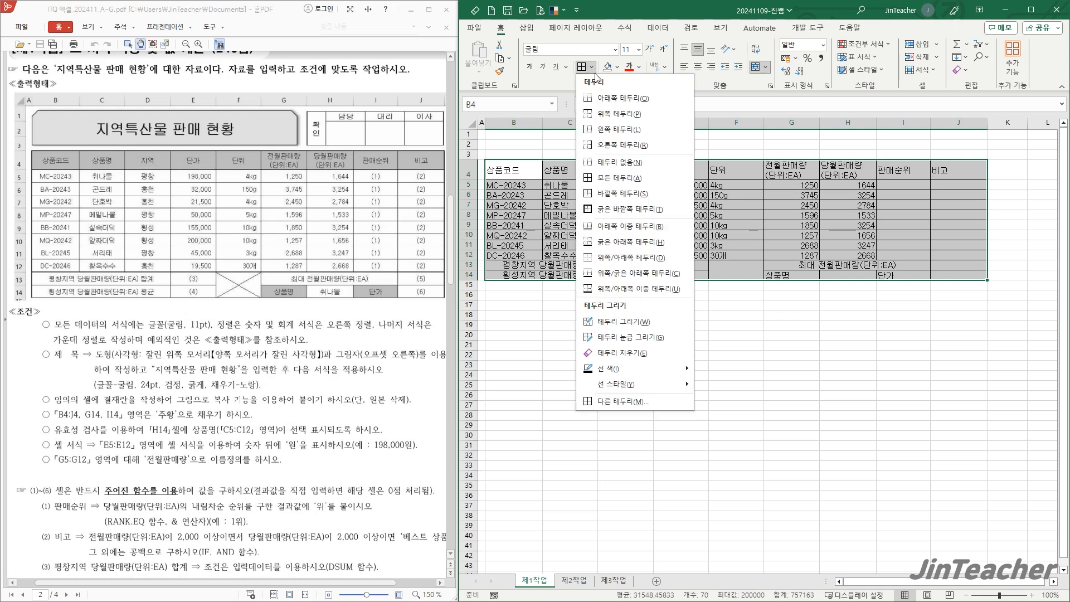
left_click(611, 195)
left_click_drag(526, 186, 956, 256)
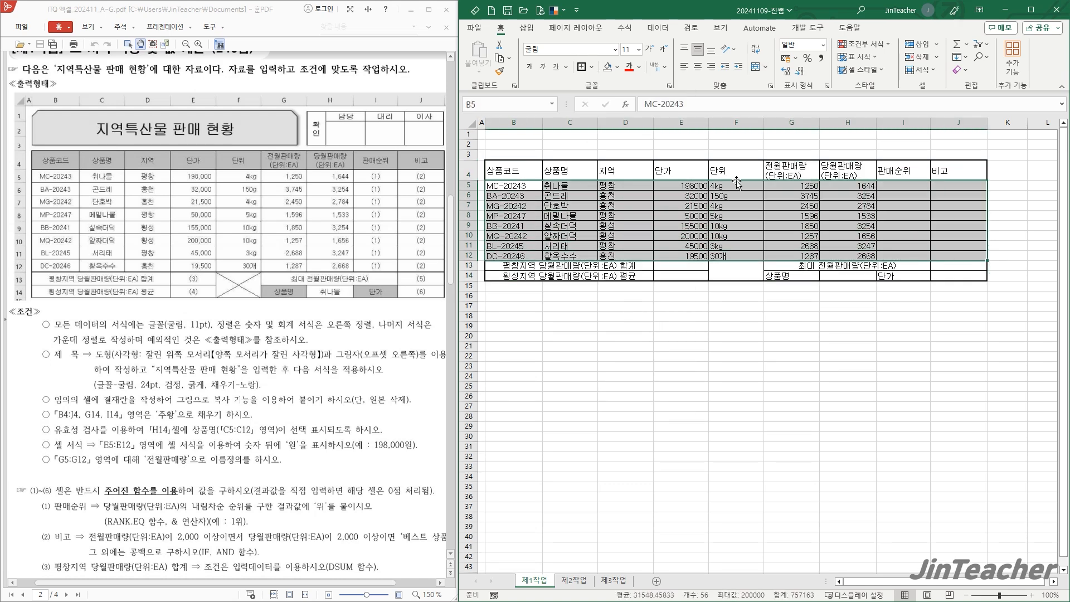
left_click(582, 68)
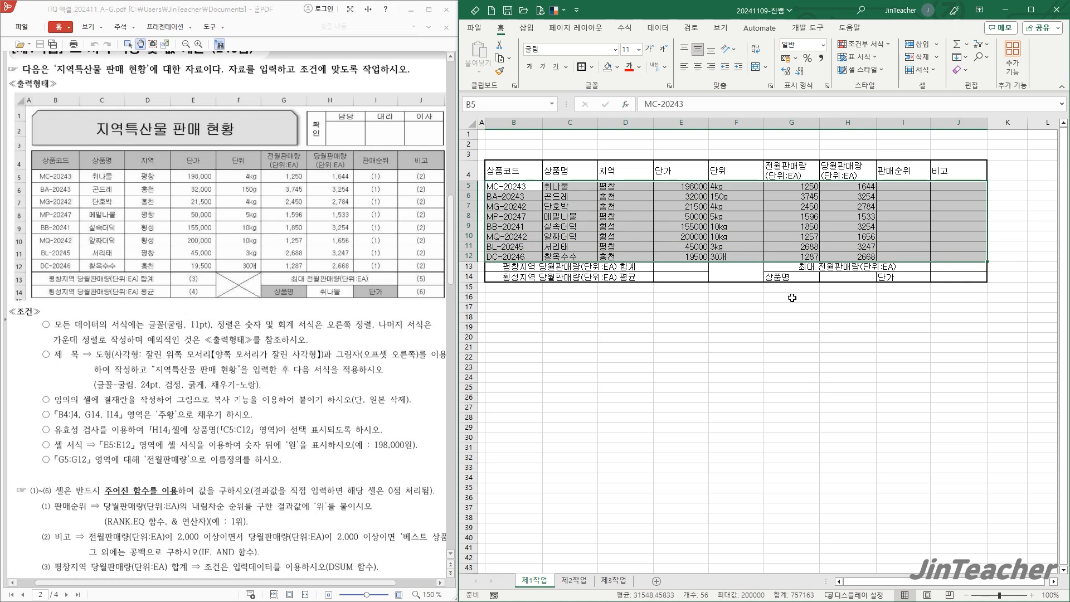
left_click(856, 318)
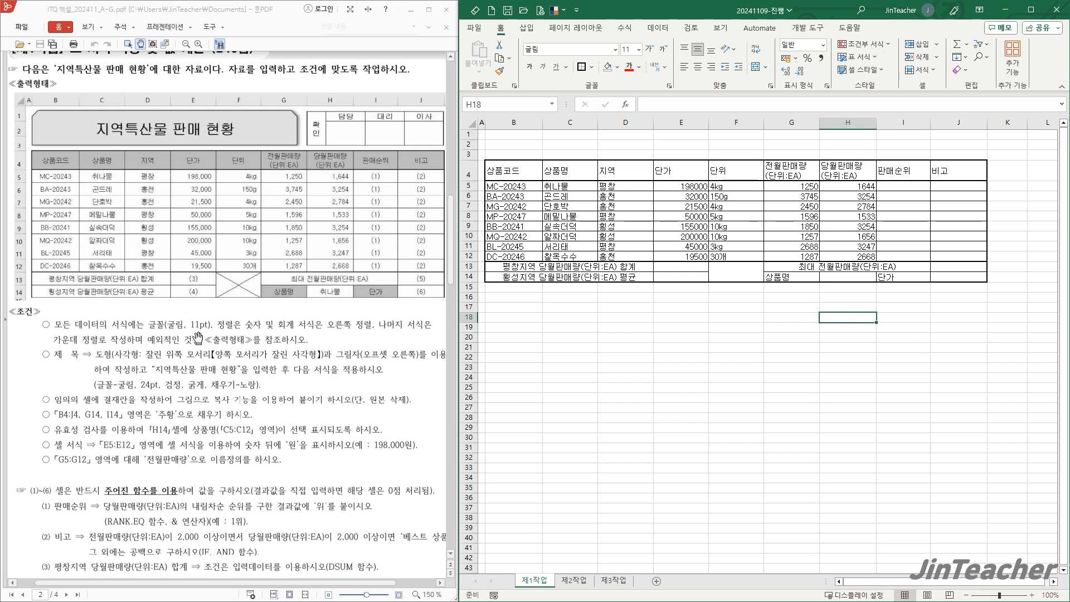
Step: Centre the text across the whole B4:J14 table
left_click(550, 205)
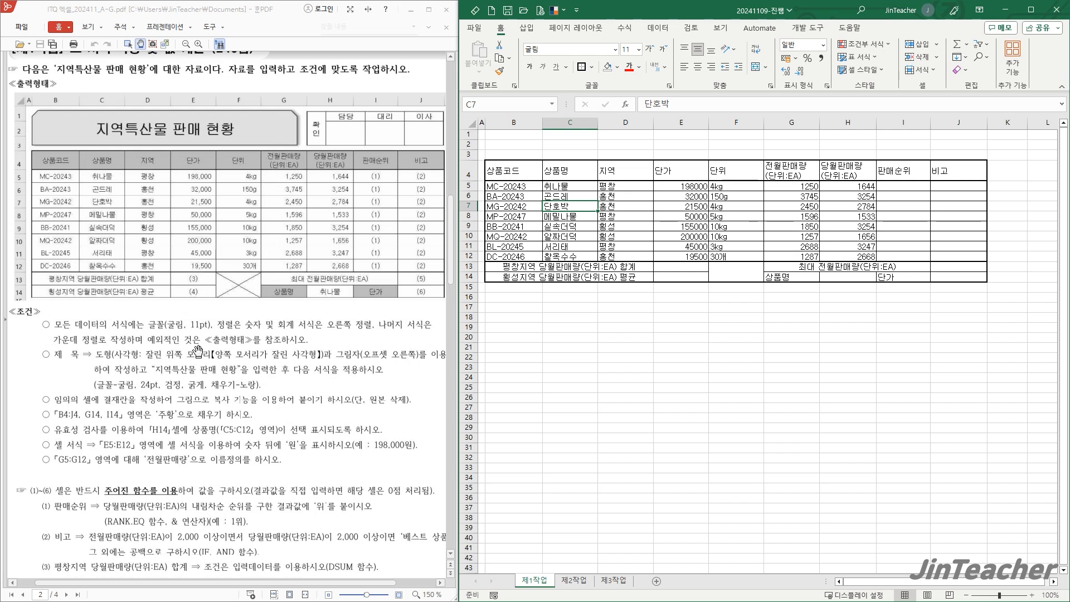
left_click_drag(501, 170, 950, 276)
left_click(697, 67)
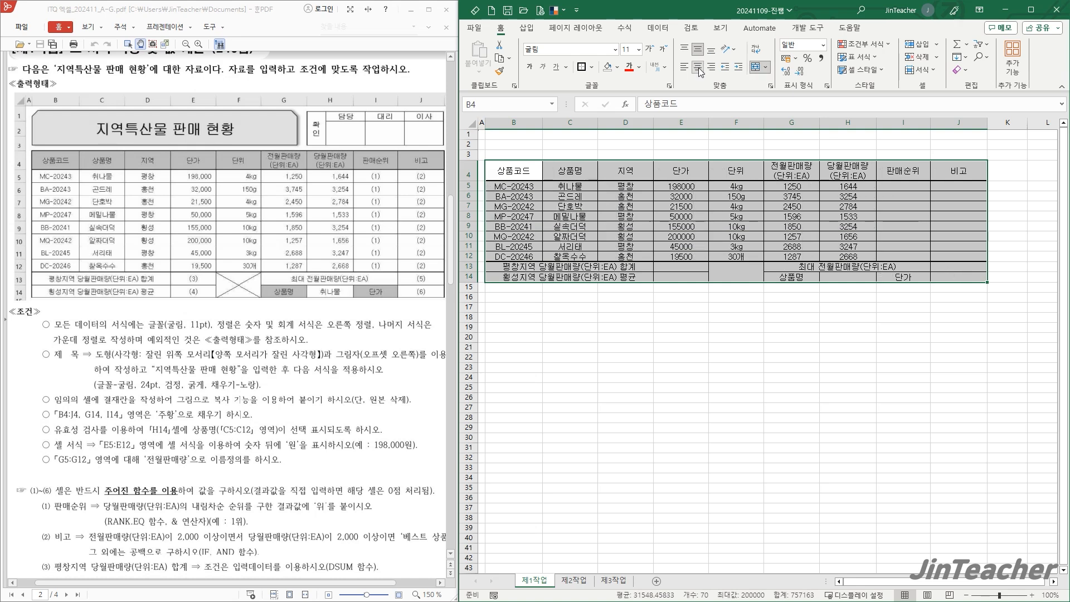
left_click(679, 303)
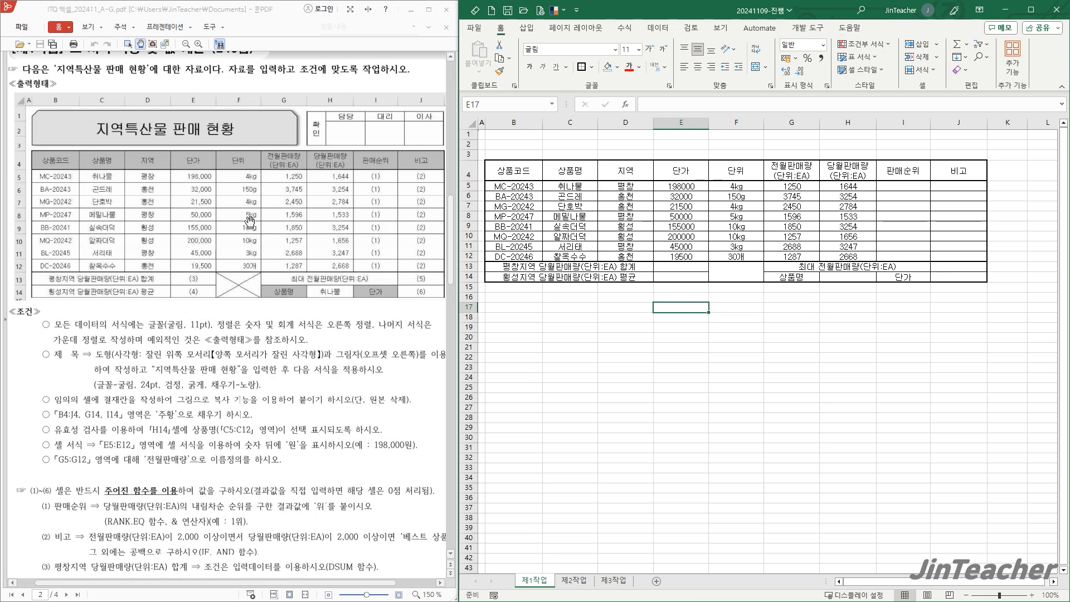
left_click(732, 217)
left_click(739, 187)
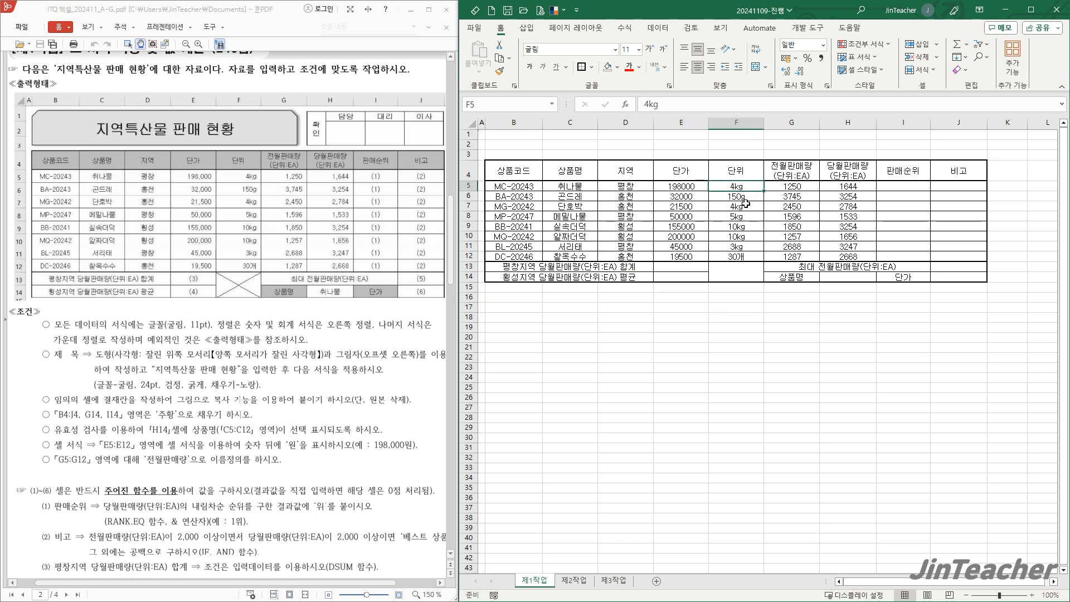
left_click_drag(519, 171, 939, 274)
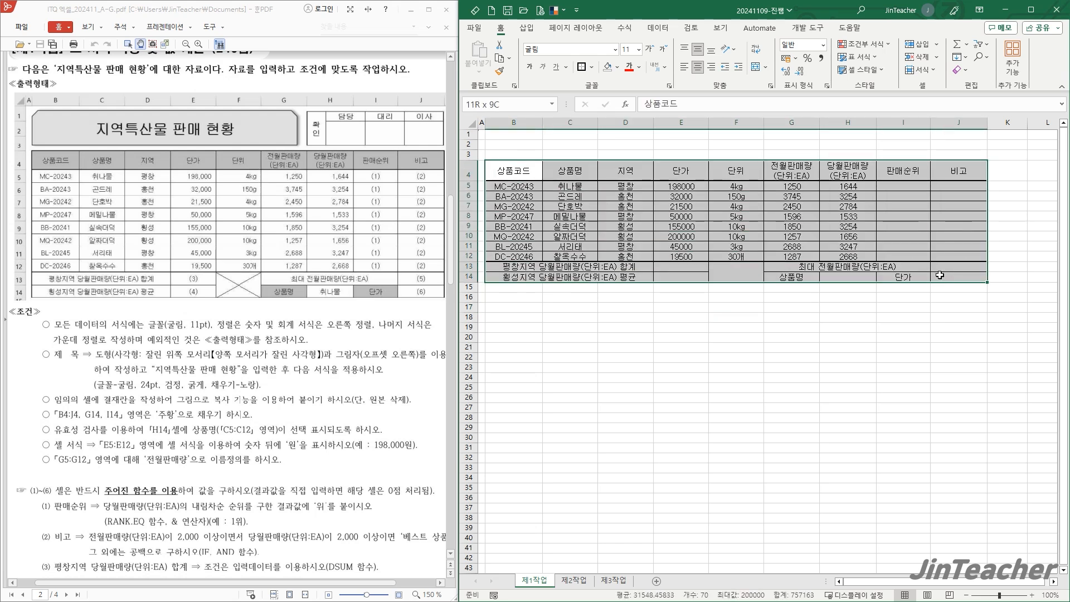
left_click(698, 66)
left_click(729, 315)
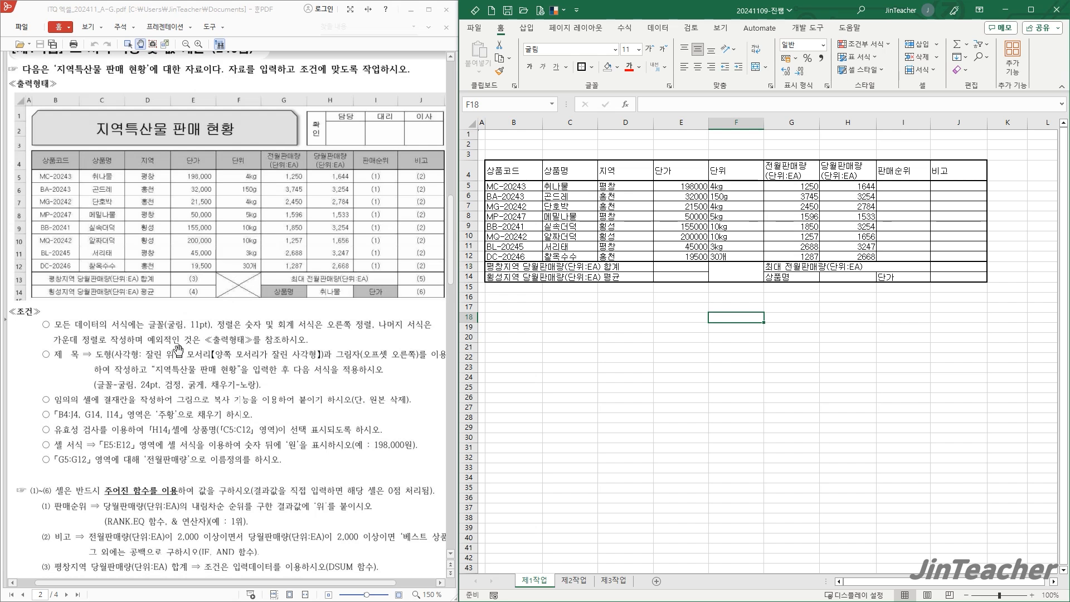
left_click_drag(502, 170, 972, 277)
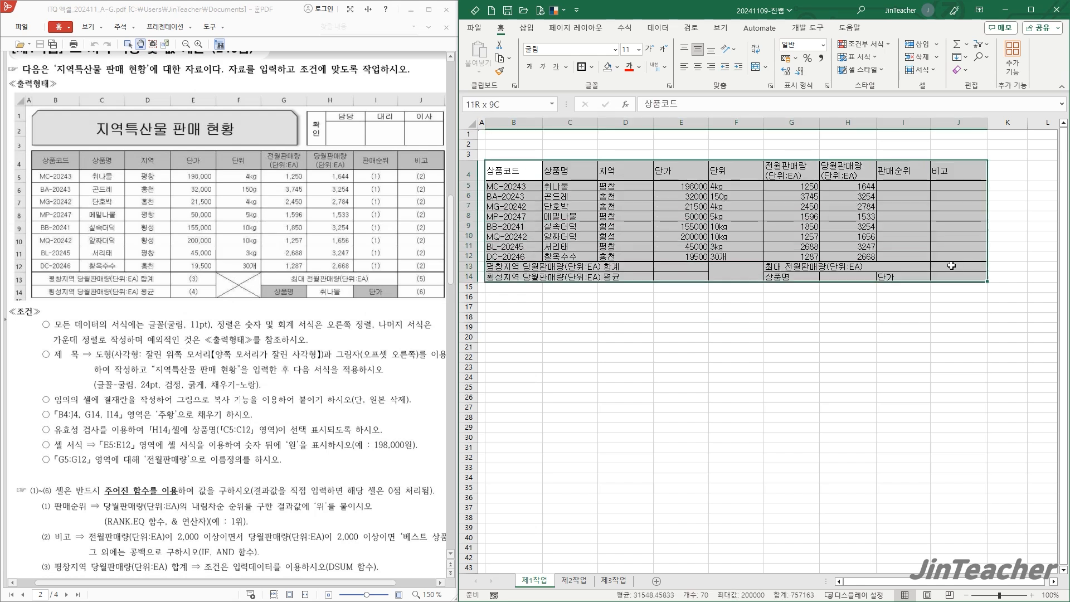
left_click(700, 69)
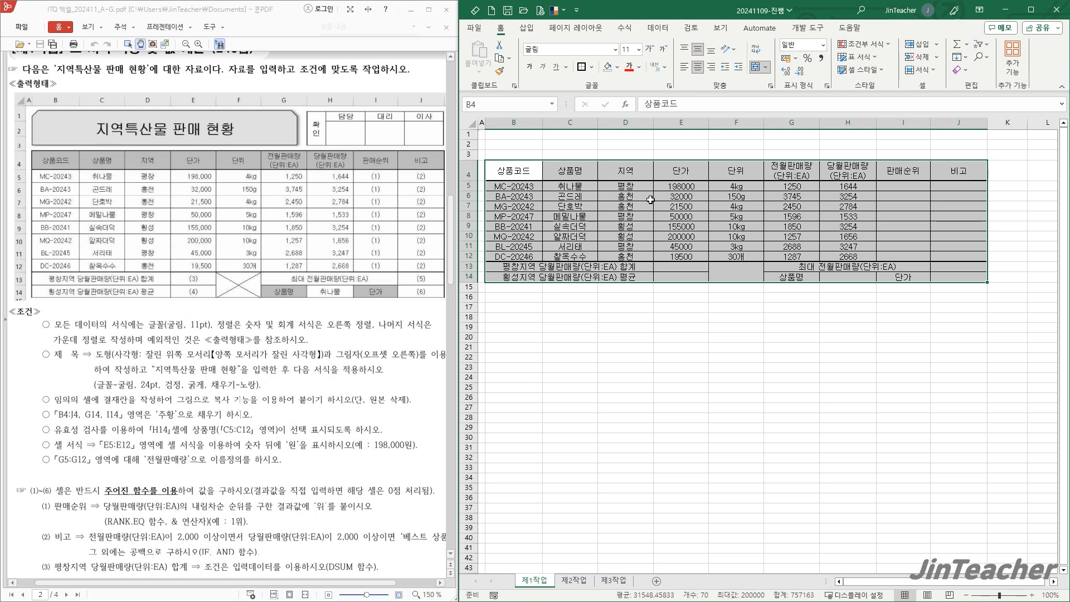
Step: Right-align the prices, units and sales figures in E5:H12
left_click_drag(693, 186, 848, 258)
left_click(711, 67)
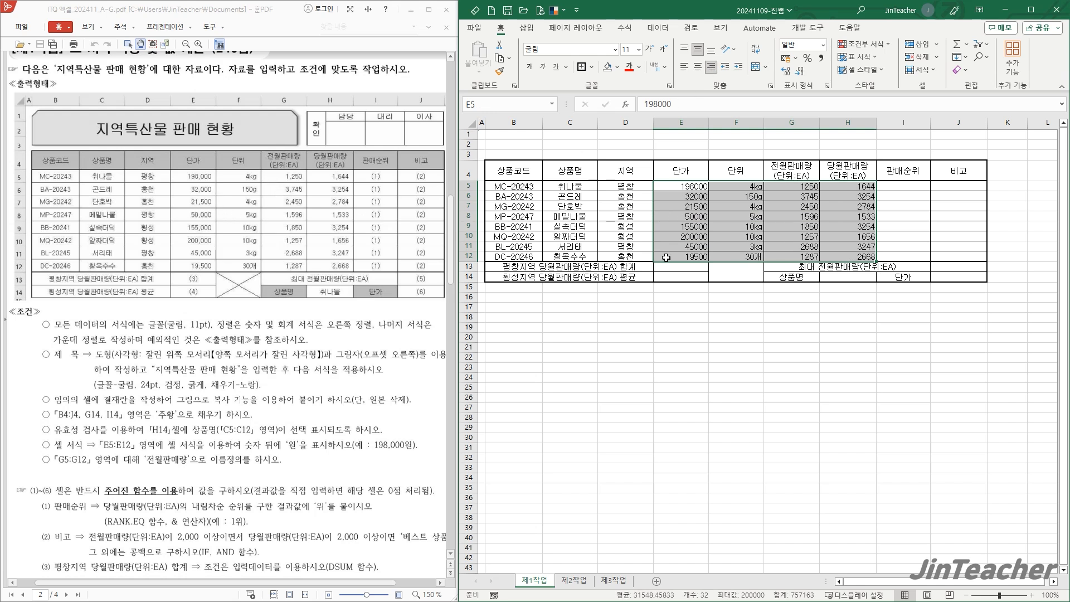
left_click(790, 337)
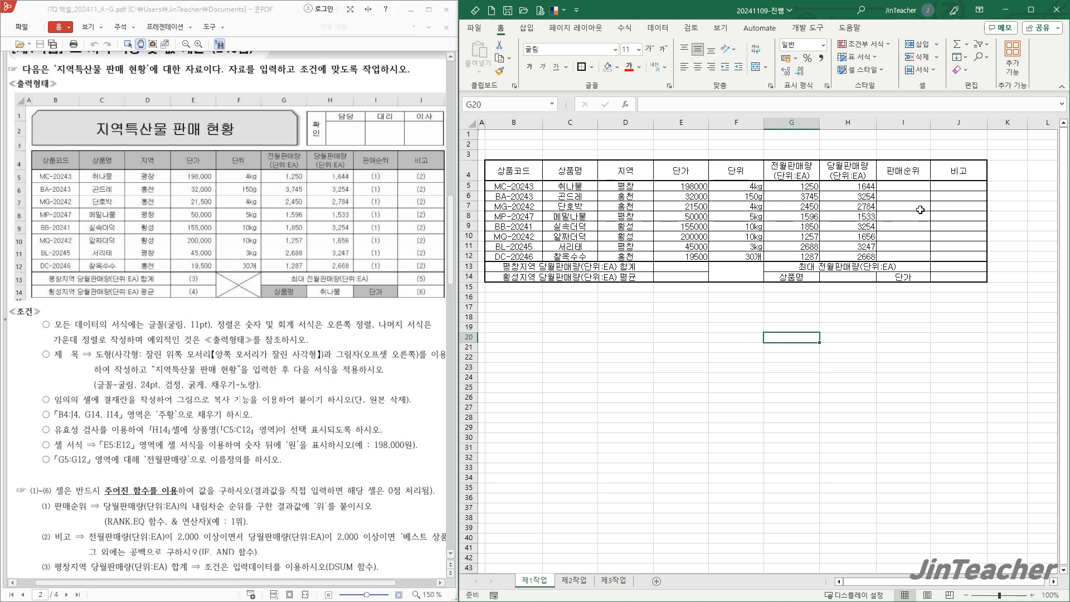
left_click(731, 272)
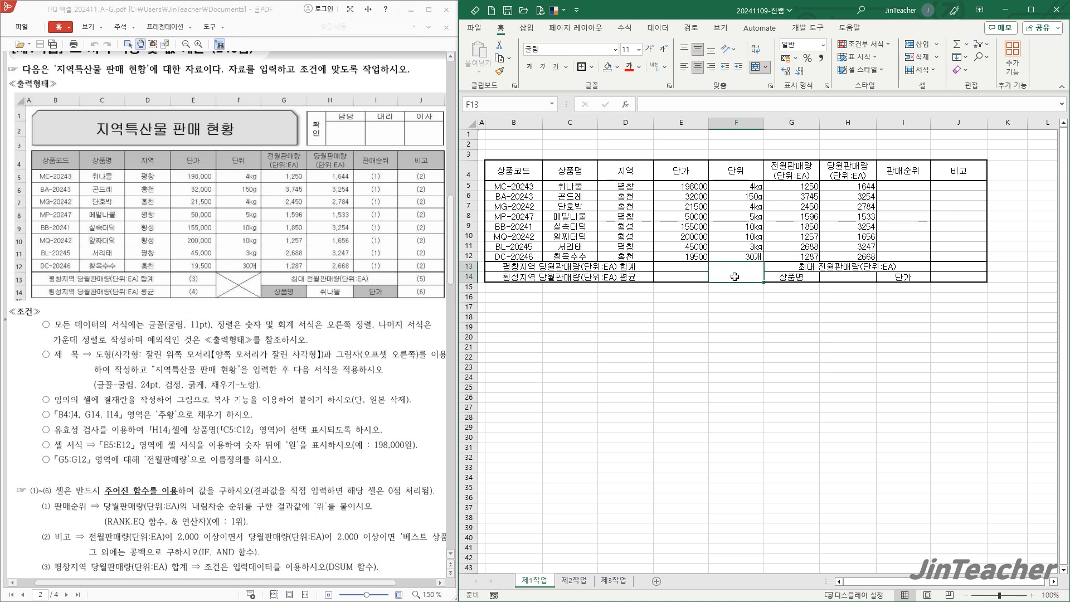
Step: Add both diagonal borders to merged cell F13:F14 via Format Cells to form an X
left_click(829, 86)
left_click_drag(234, 269, 667, 149)
left_click(637, 161)
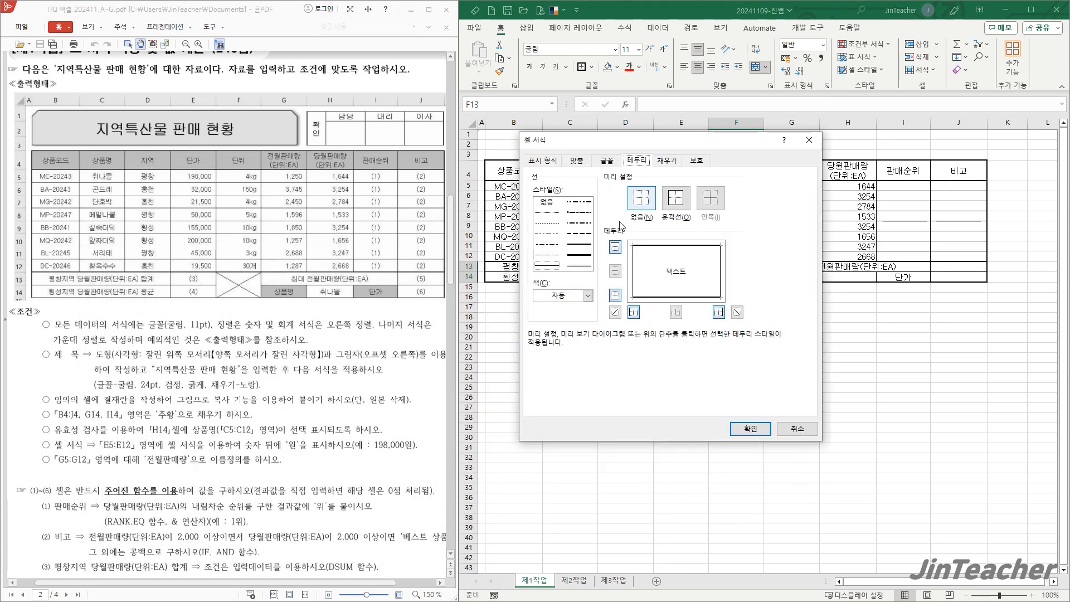
left_click(615, 312)
left_click(736, 312)
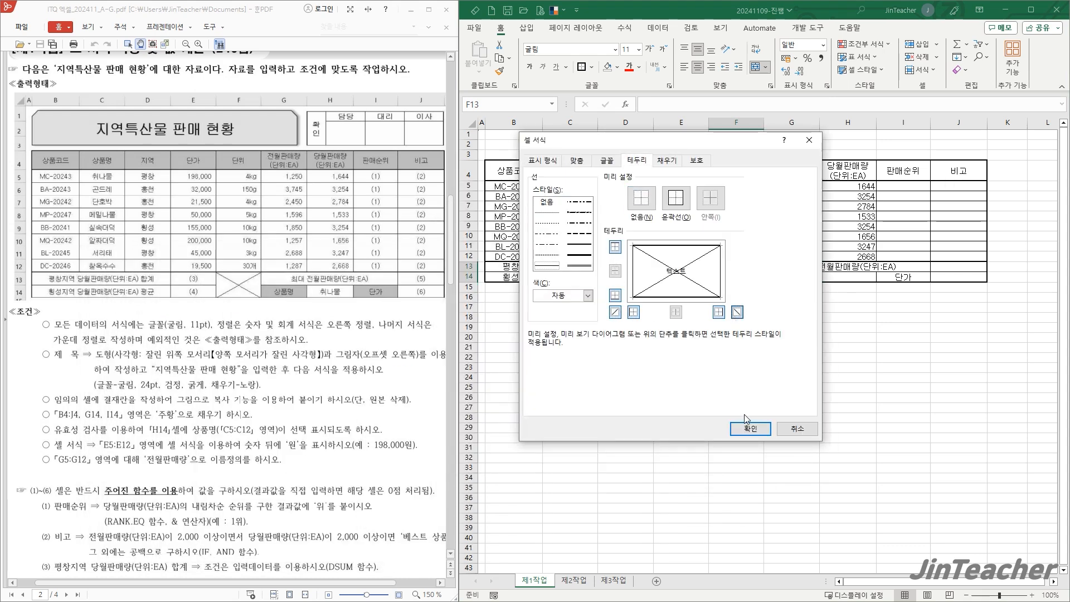
left_click(751, 428)
left_click(641, 317)
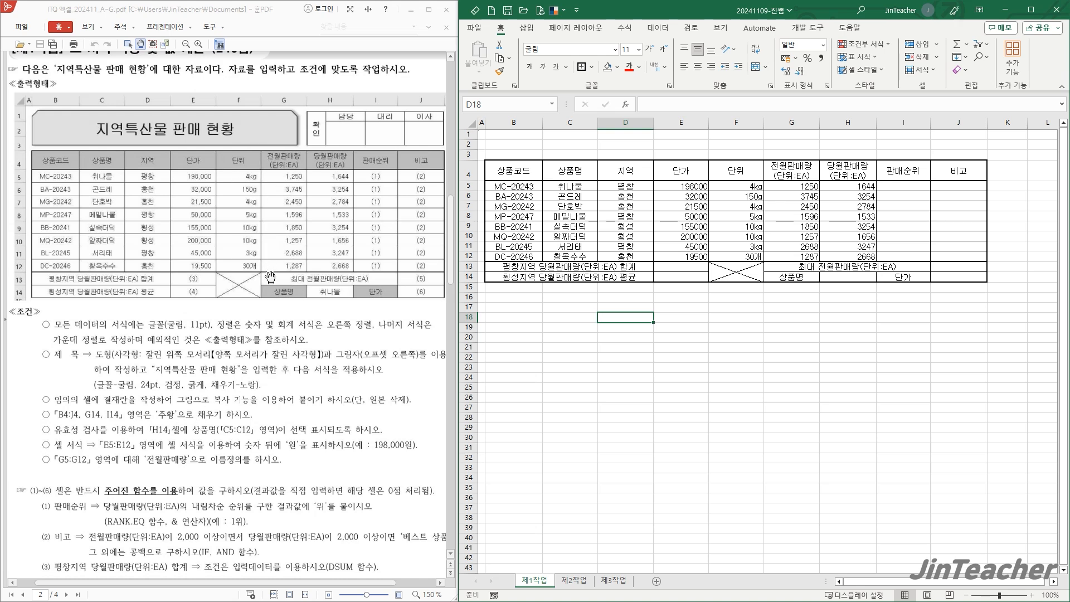
Step: Apply the orange standard fill colour to B4:J4, G14 and I14
left_click(615, 330)
left_click_drag(510, 168, 976, 171)
left_click(787, 276, "ctrl")
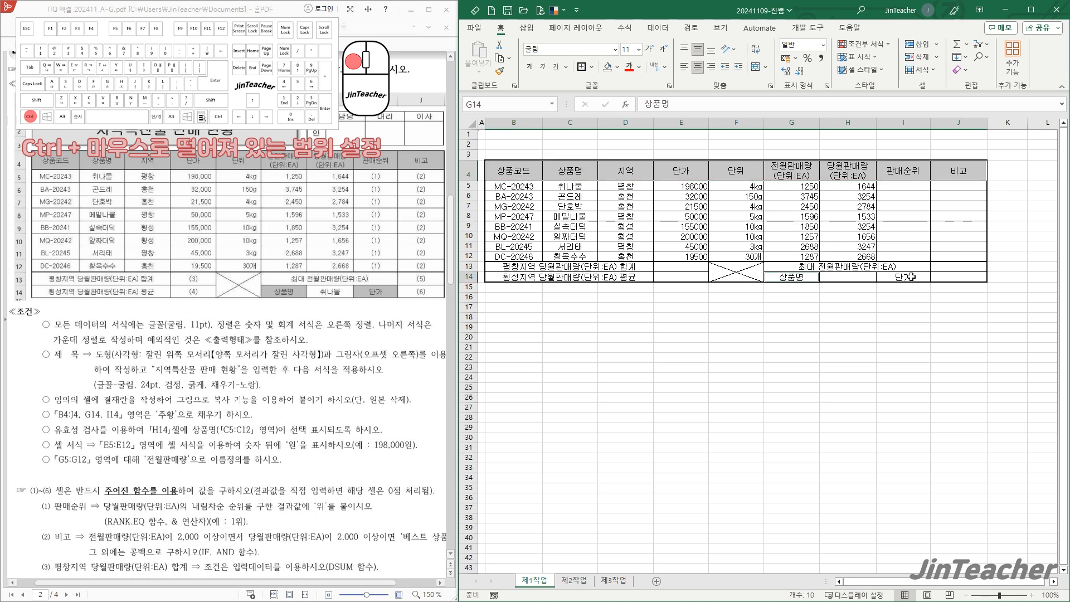
left_click(911, 276, "ctrl")
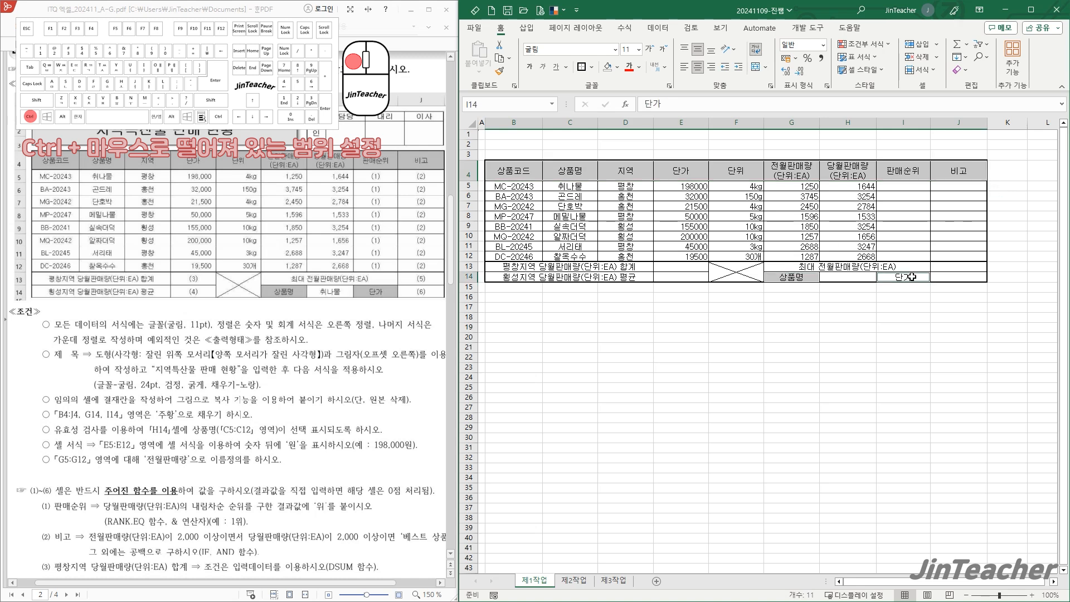
left_click(617, 68)
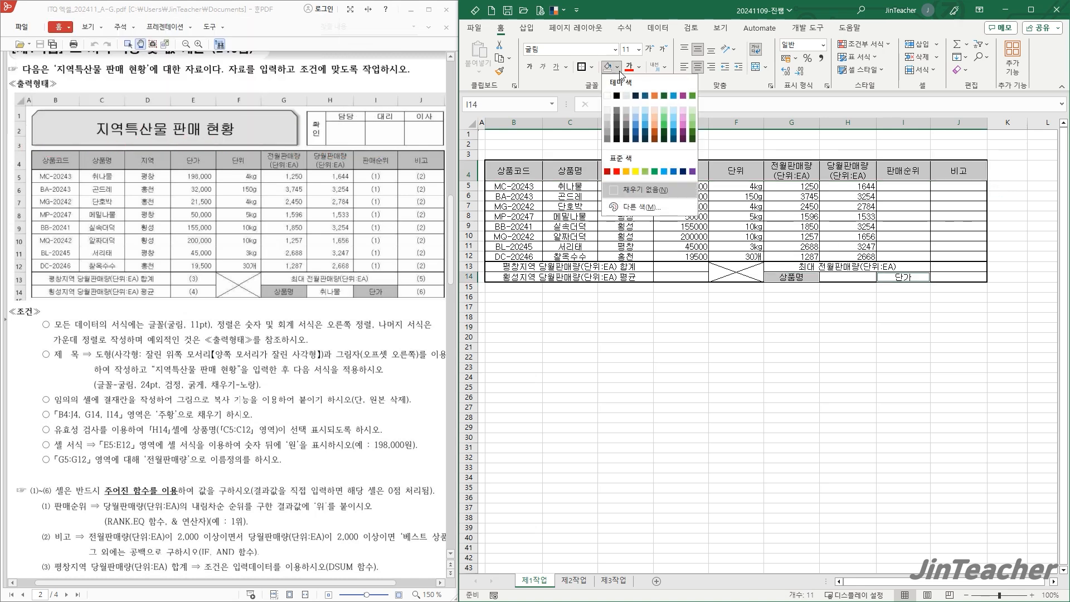
left_click(627, 173)
left_click(668, 327)
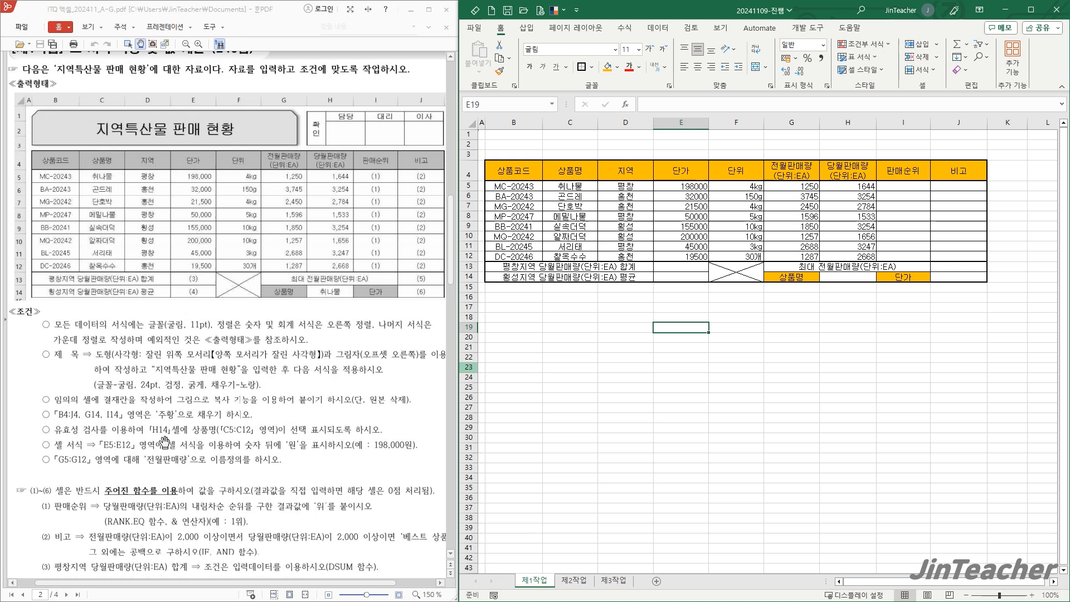
Step: Give H14 a List validation whose source is the product names $C$5:$C$12
left_click(853, 277)
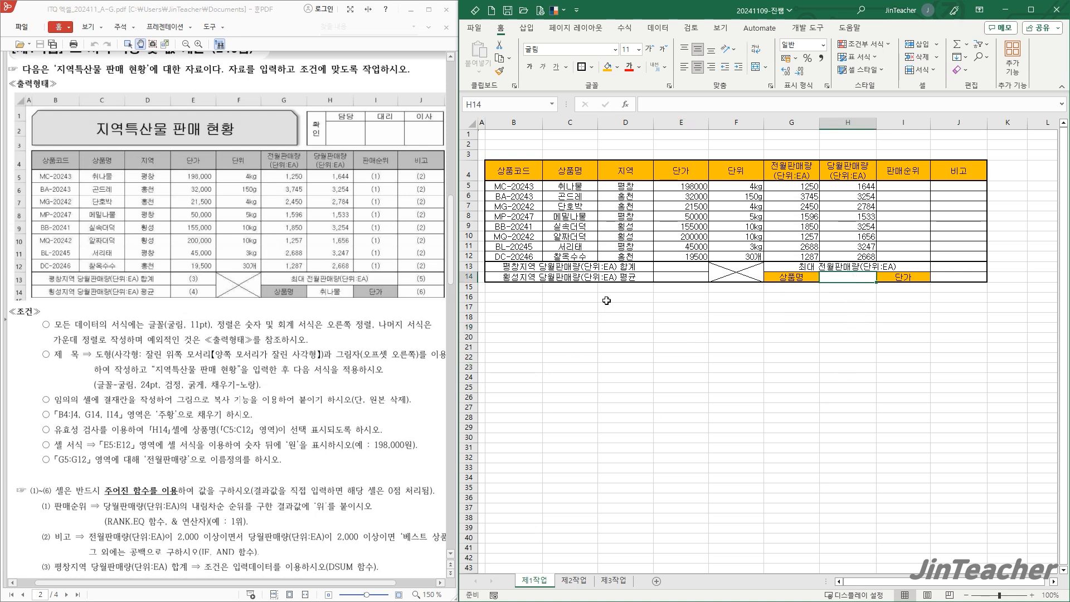
left_click_drag(579, 188, 589, 255)
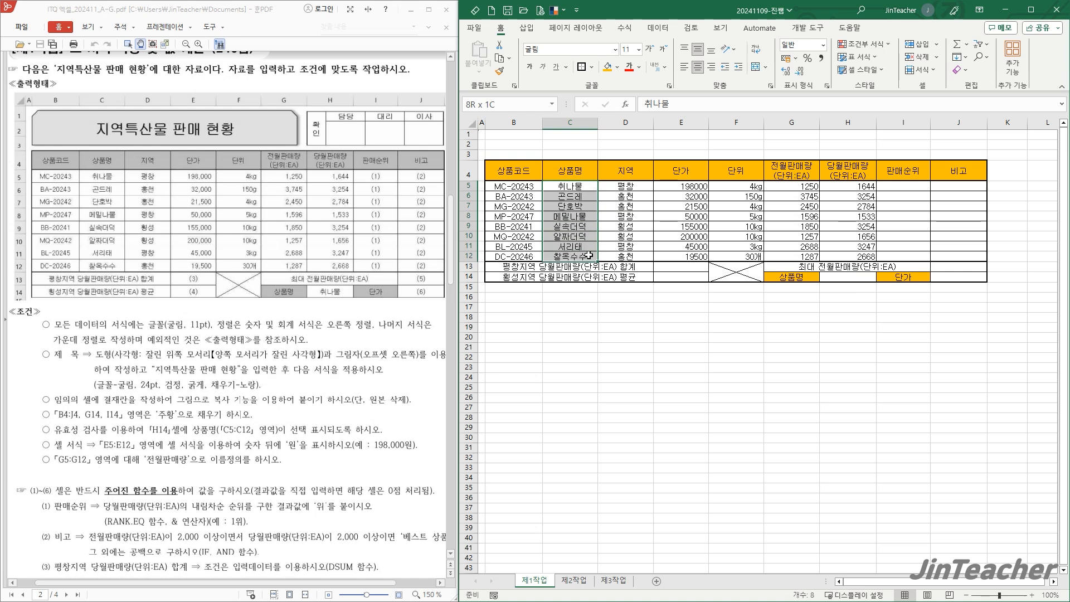
left_click(858, 276)
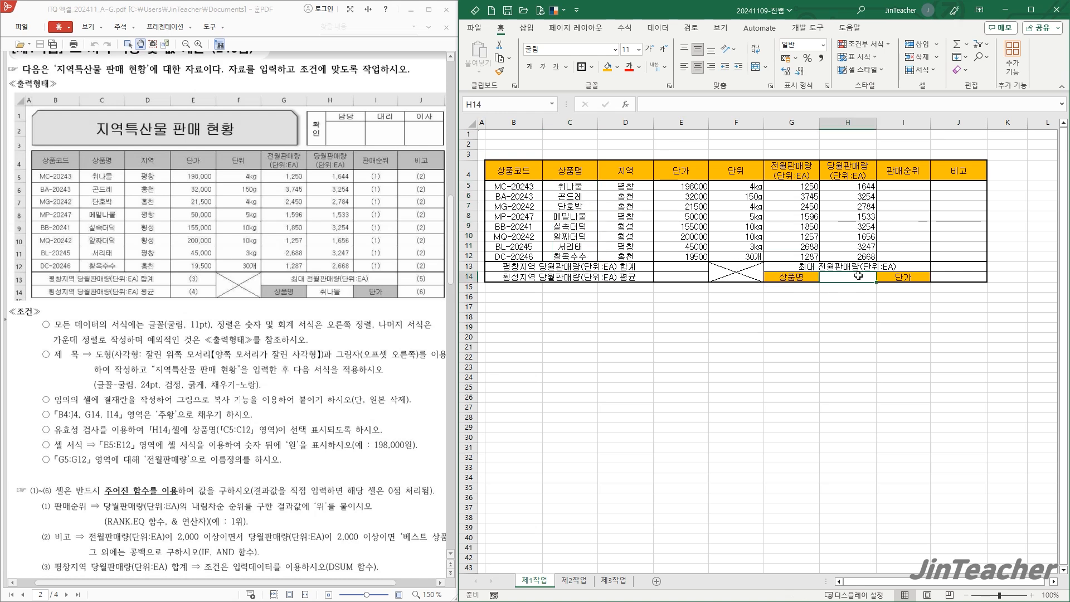
left_click(658, 27)
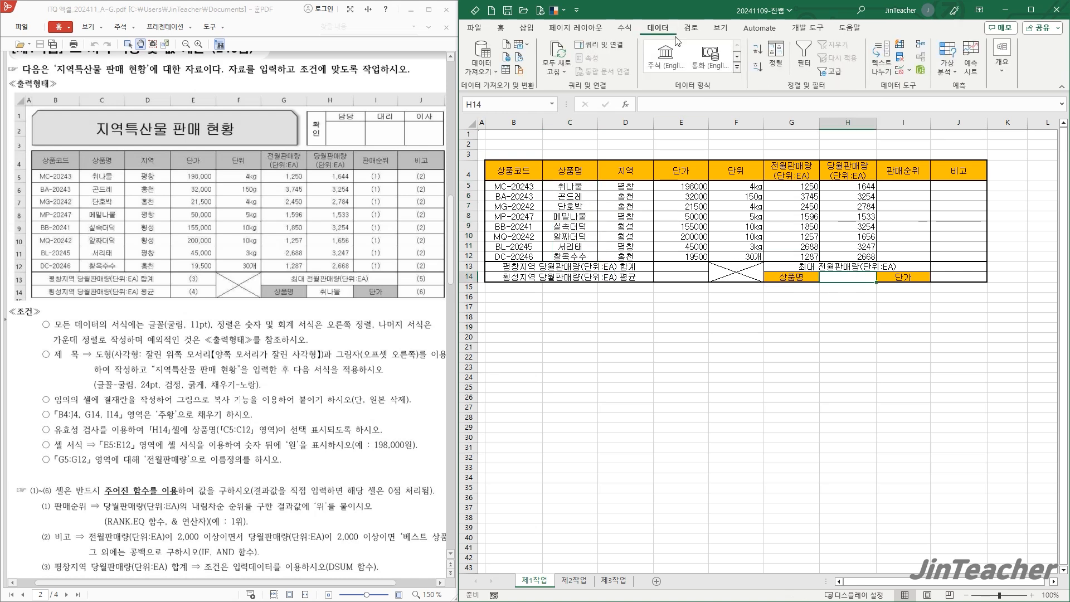
left_click(906, 75)
left_click(633, 257)
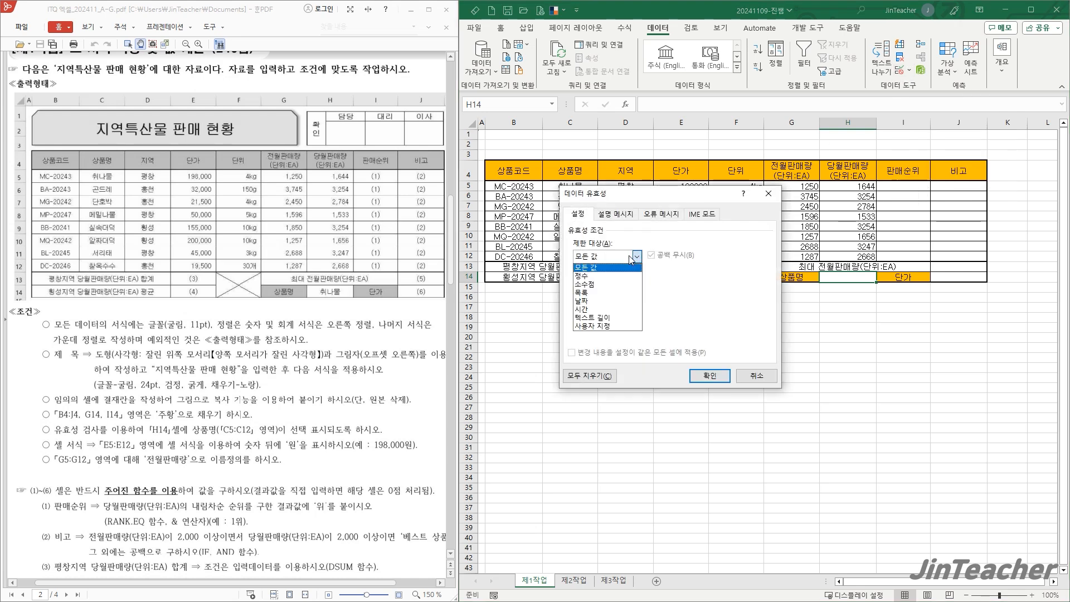
left_click(599, 292)
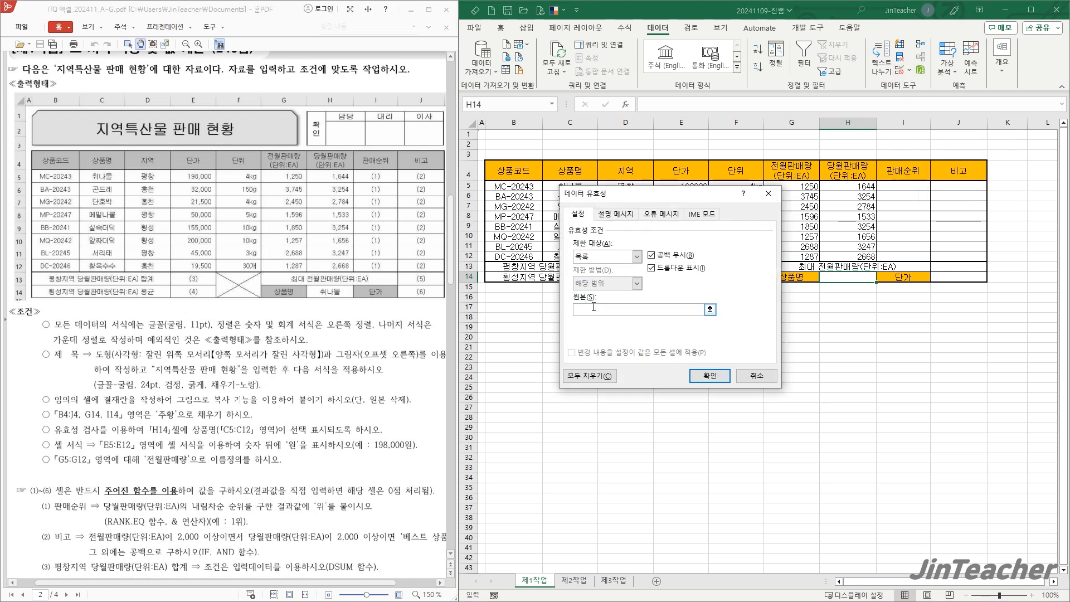
left_click_drag(615, 195, 740, 152)
left_click_drag(582, 189, 583, 253)
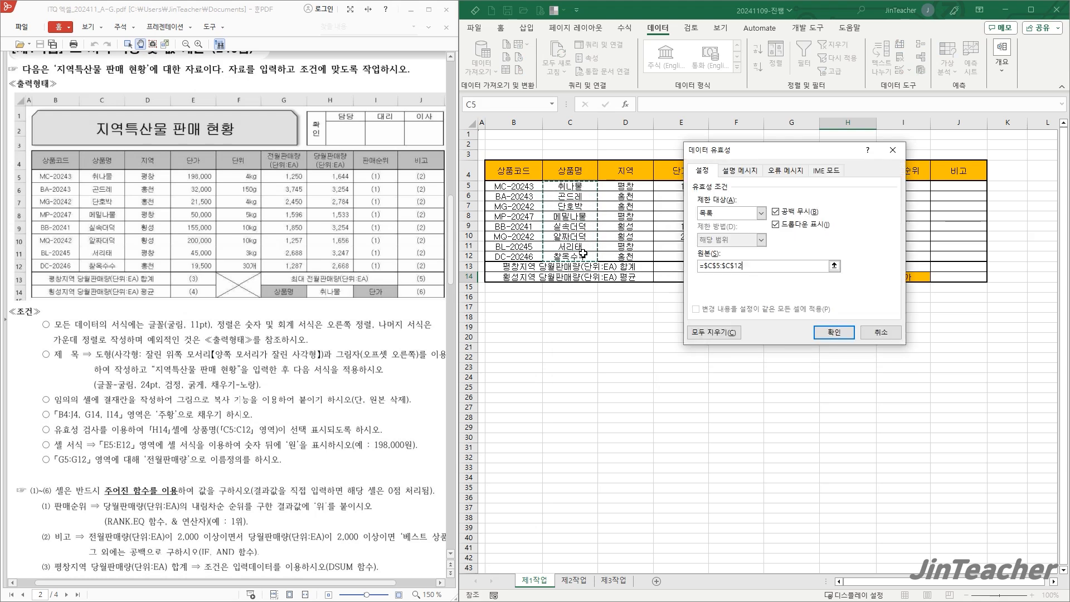
left_click(833, 332)
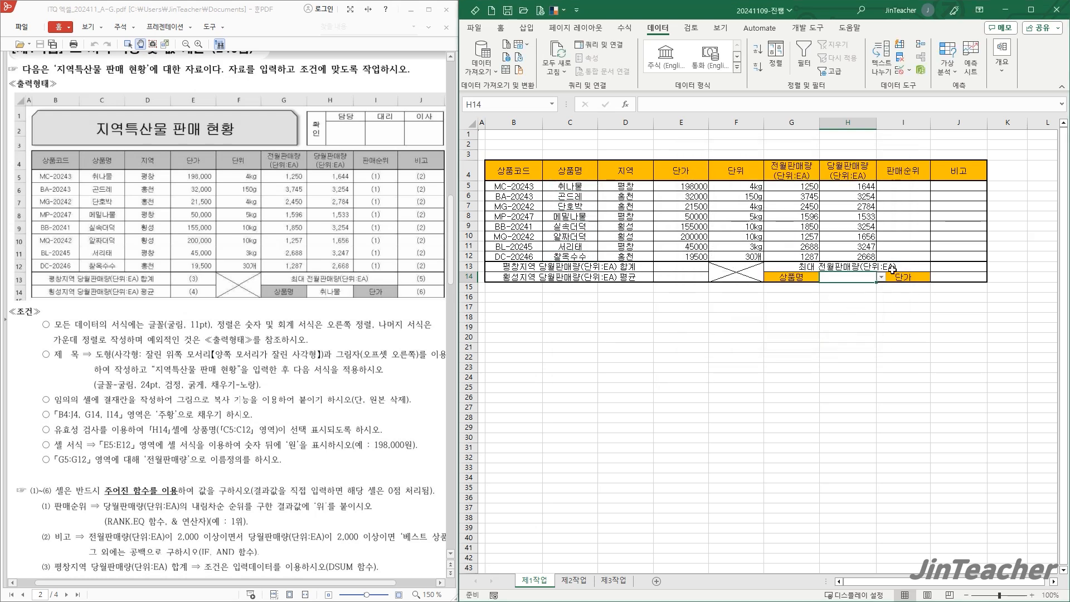
Step: Choose 취나물 from H14's dropdown, then select the unit prices E5:E12
left_click(880, 277)
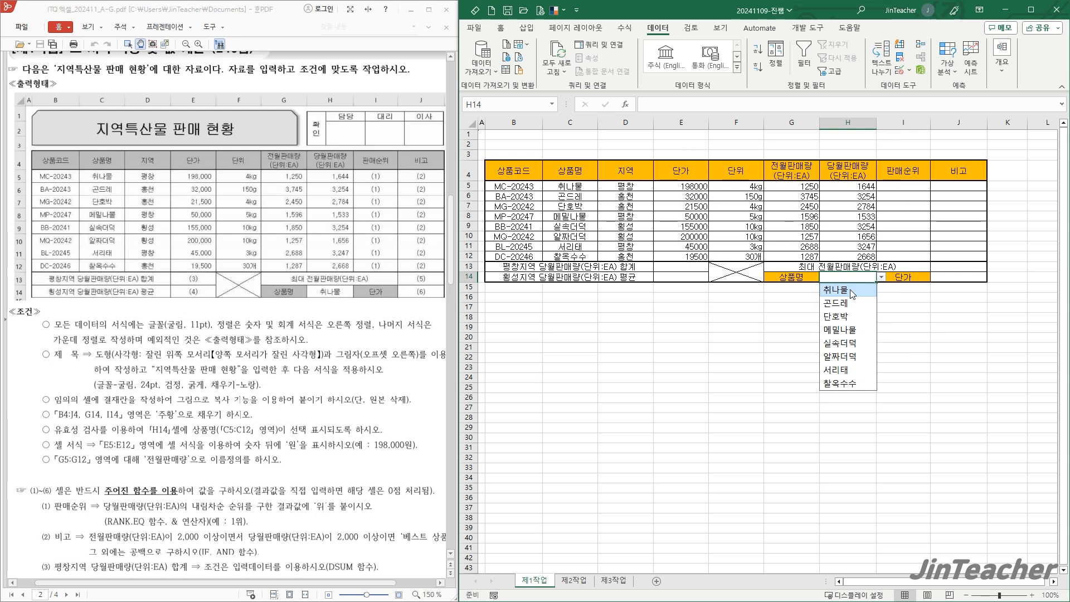
left_click(851, 290)
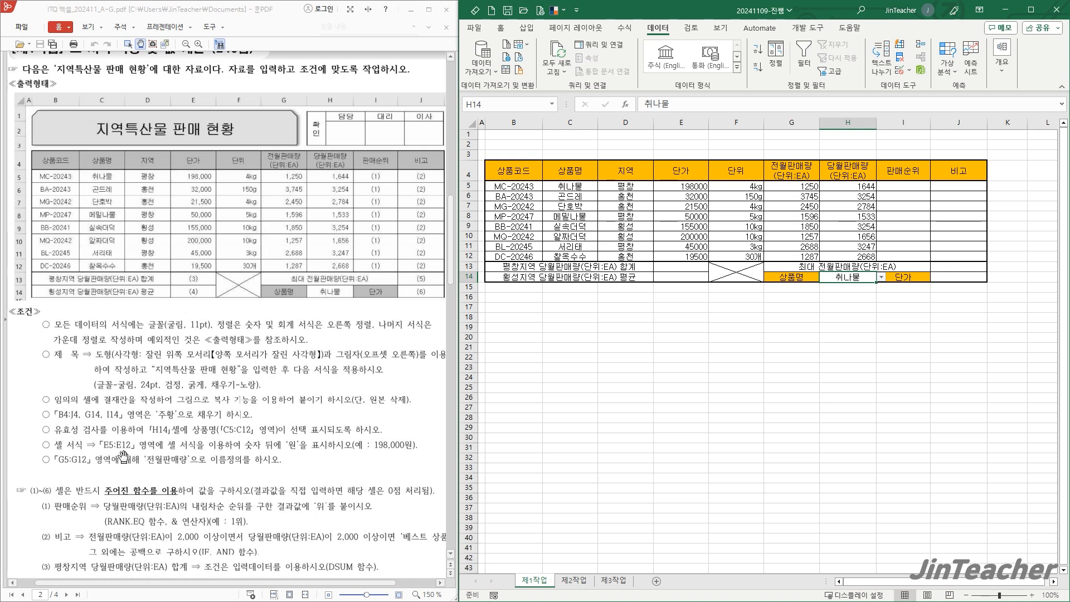
left_click_drag(696, 190, 697, 256)
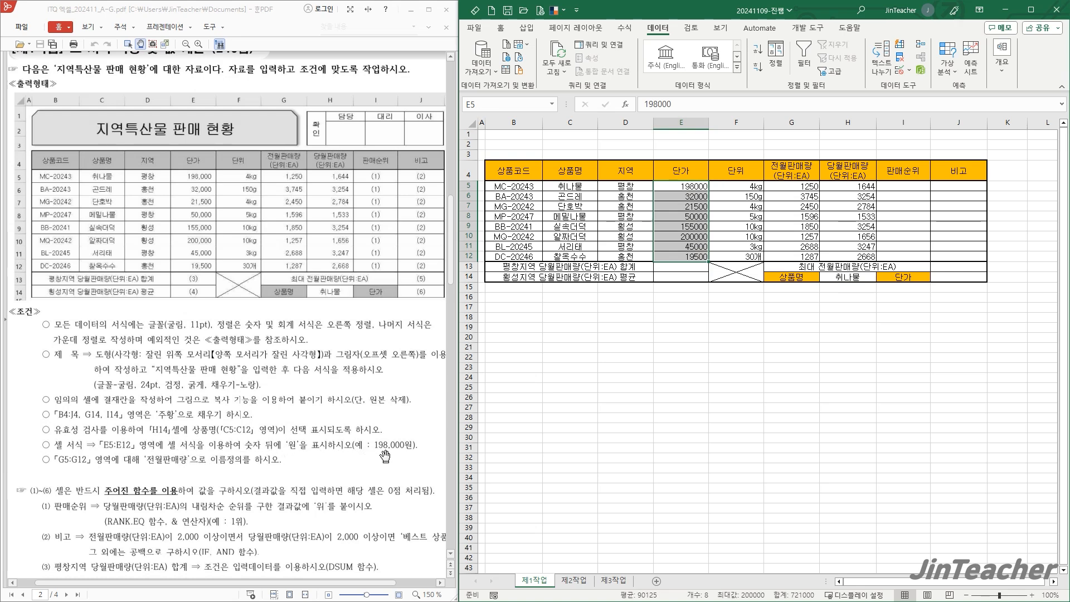
Step: Apply the custom number format #,##0원 to the unit prices E5:E12
left_click(726, 313)
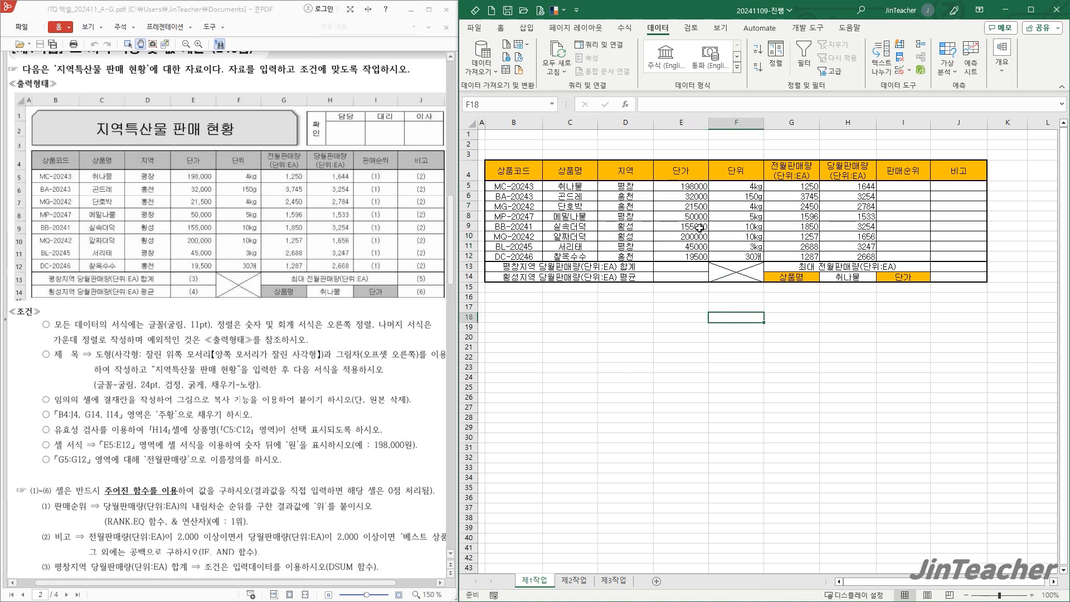
left_click_drag(690, 187, 691, 257)
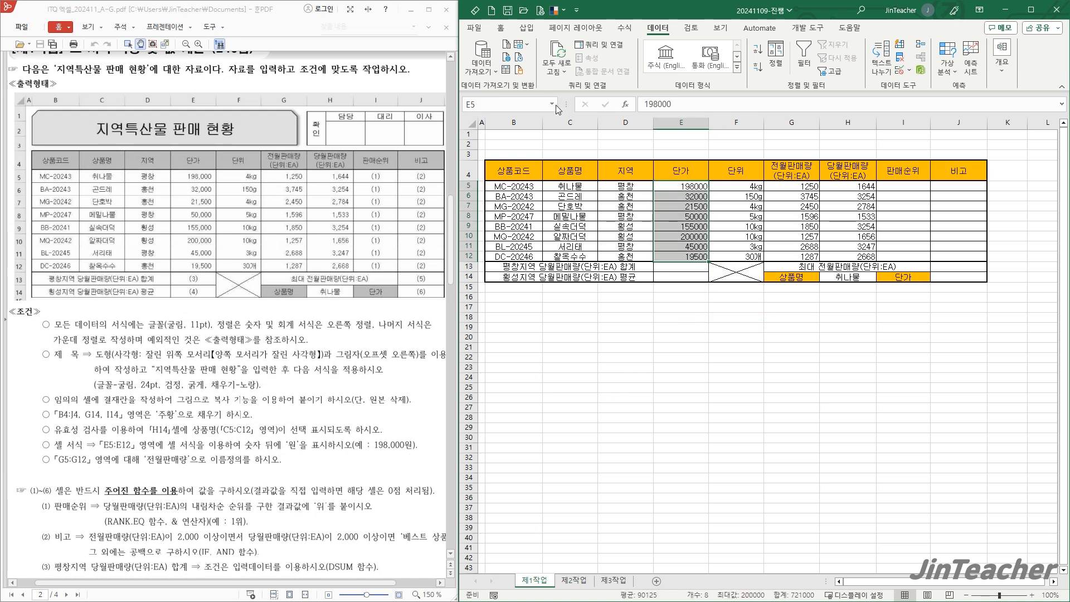
left_click(503, 31)
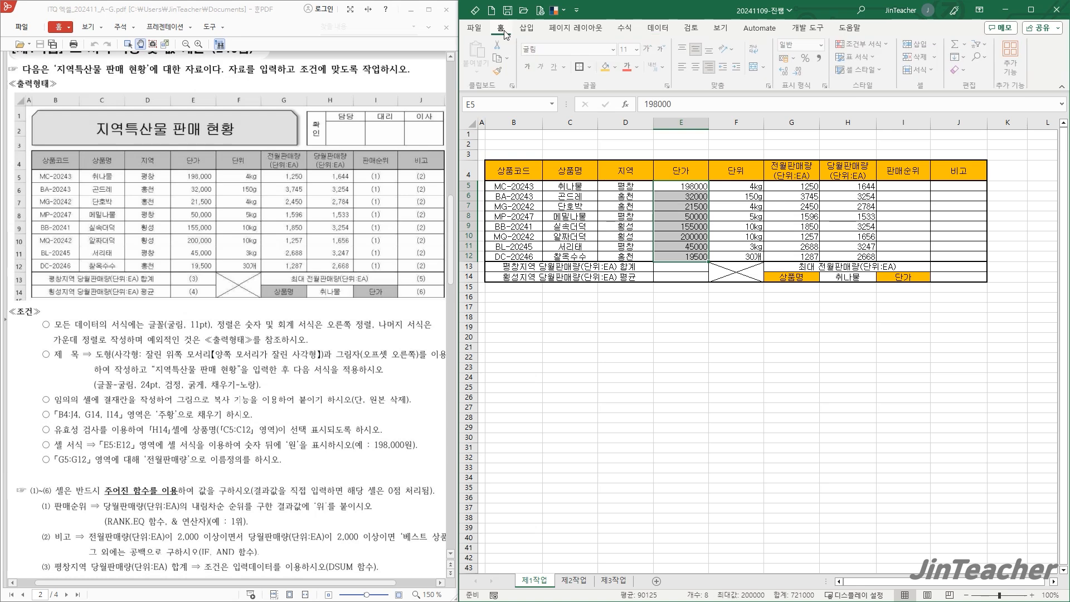
left_click(829, 86)
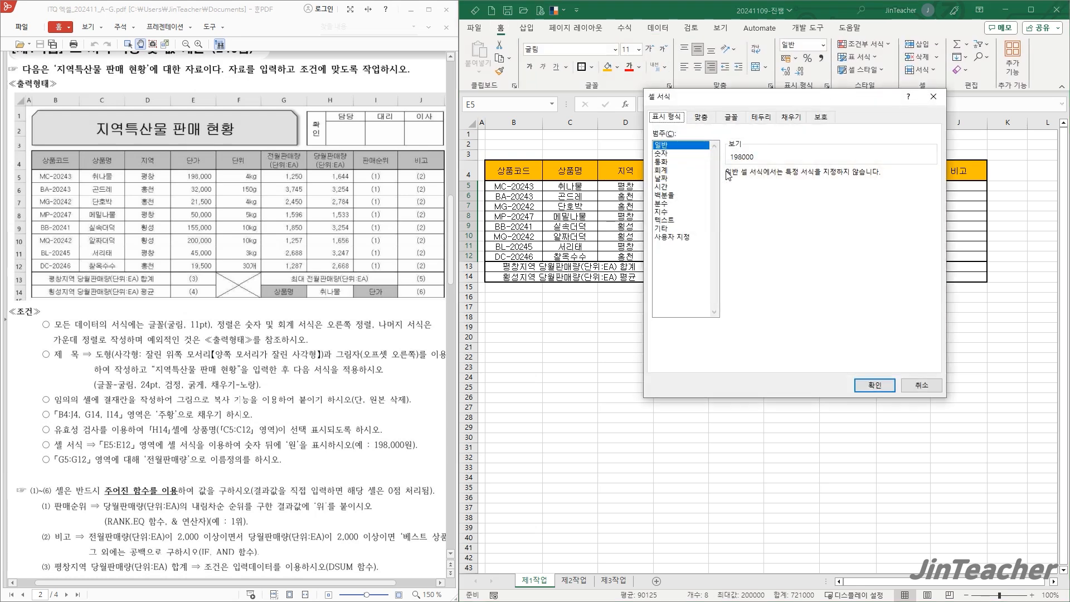
left_click(680, 237)
left_click(739, 224)
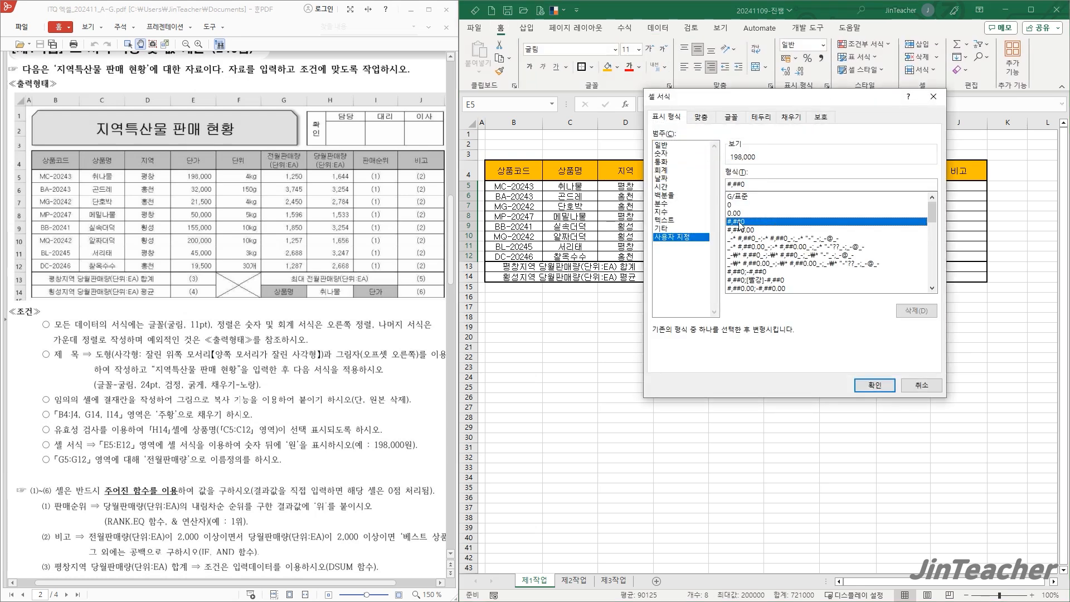
left_click(791, 188)
type("dnjs")
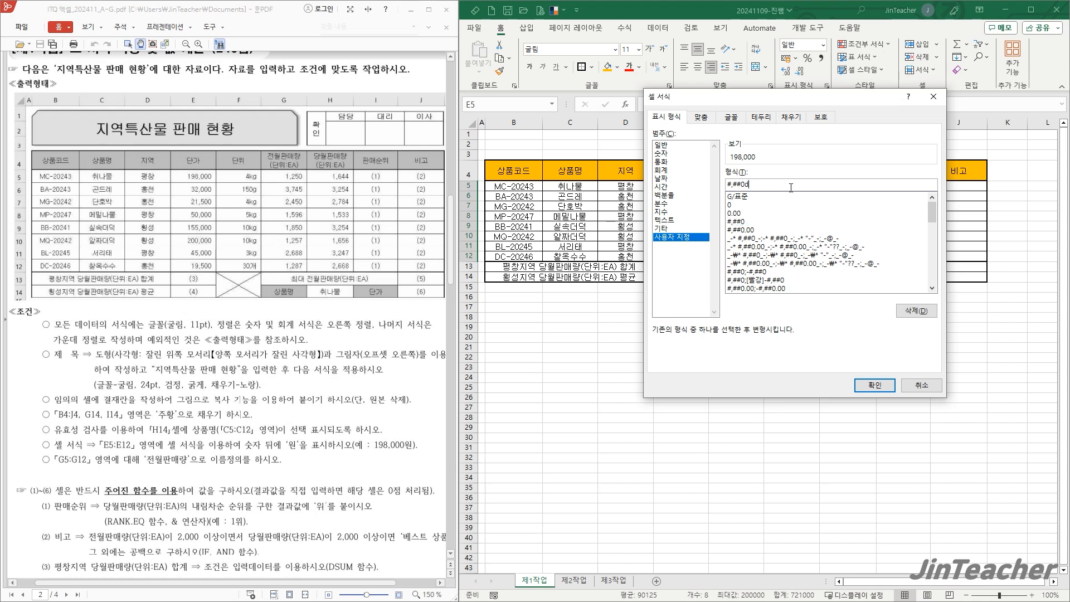
type("원")
left_click(877, 387)
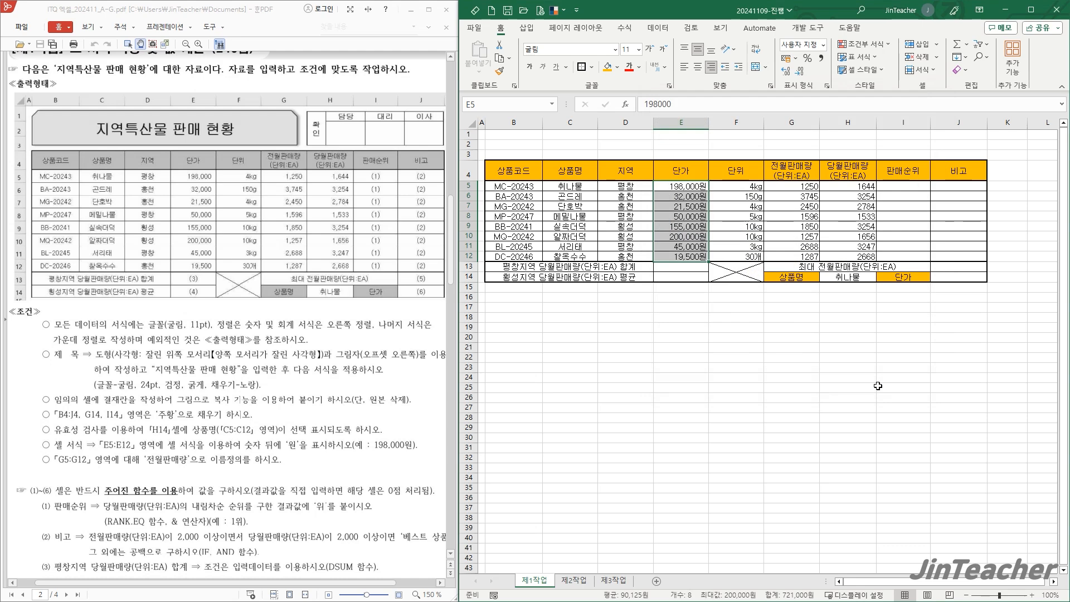
left_click(789, 343)
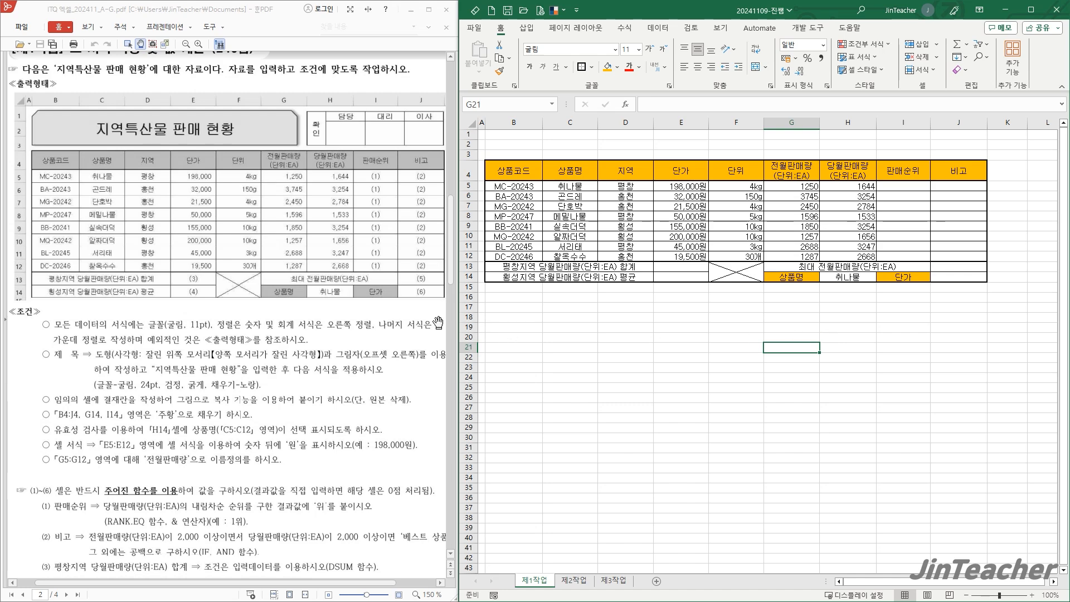
scroll(354, 328, "down", 1)
scroll(354, 327, "down", 20)
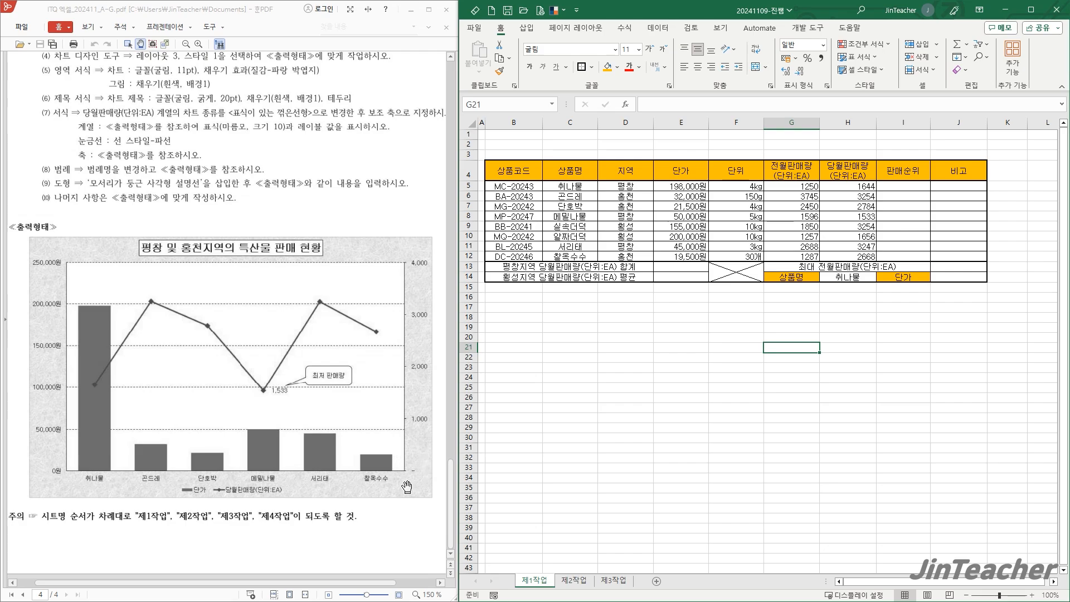
scroll(423, 463, "up", 15)
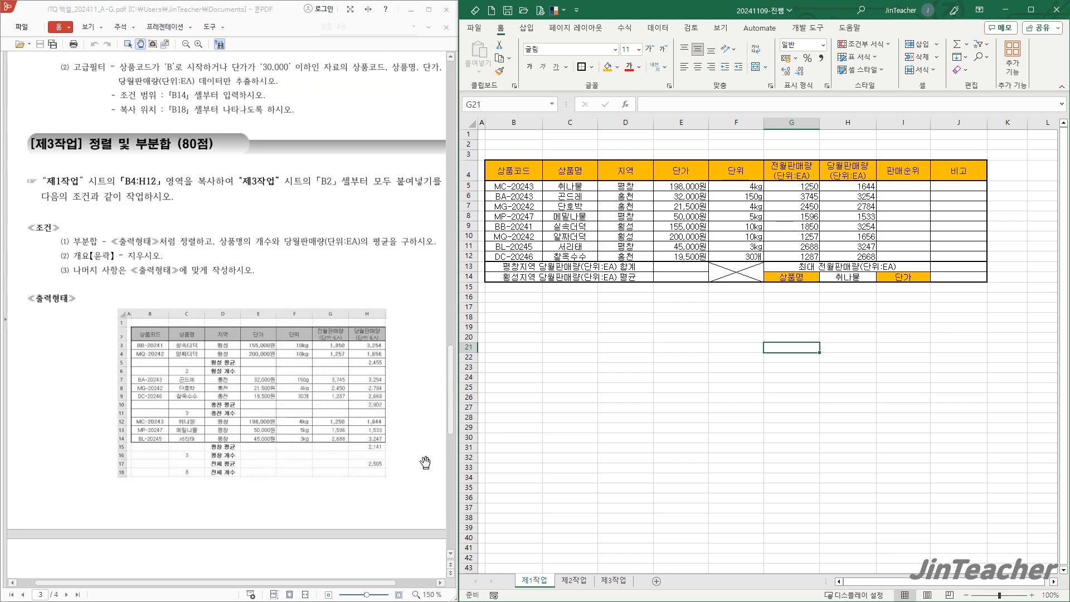
scroll(424, 457, "up", 10)
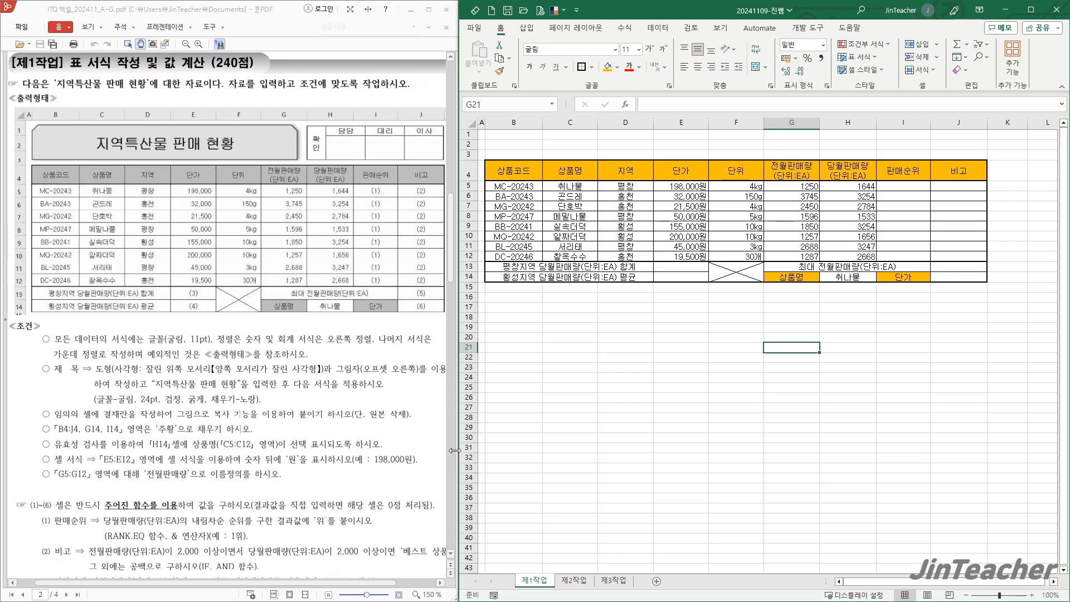
Step: Apply Comma Style thousands separators to the figures in F5:H12
left_click_drag(735, 190, 841, 251)
left_click(821, 58)
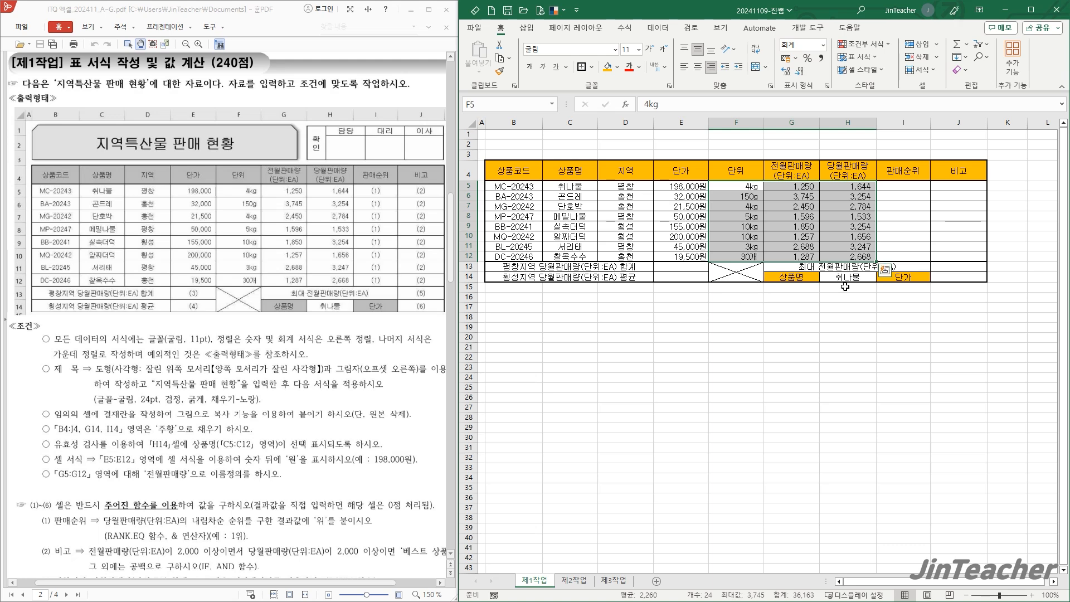
left_click(823, 45)
left_click(818, 61)
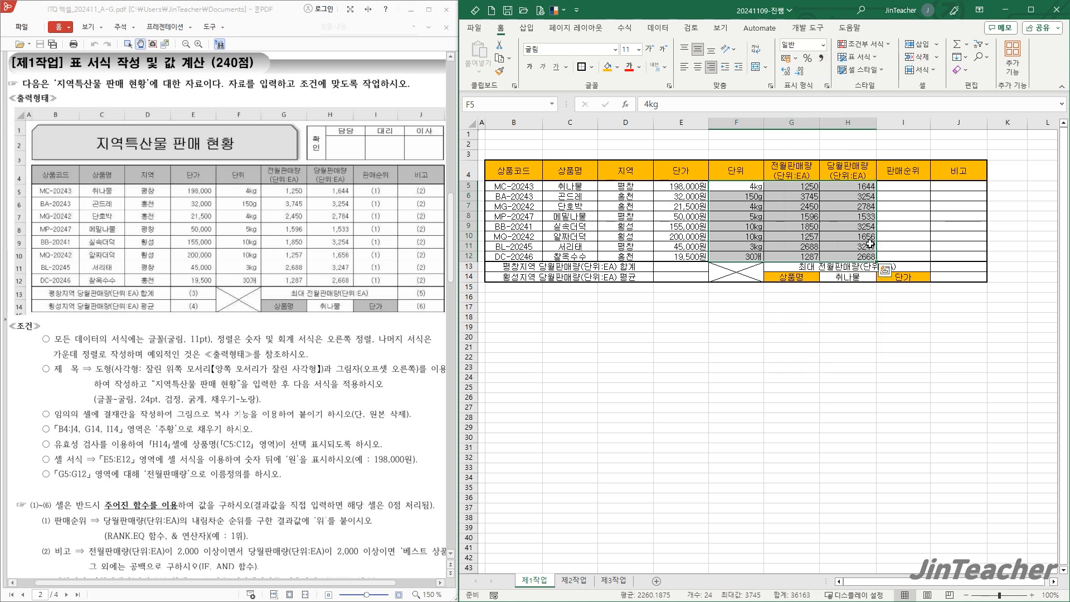
left_click(821, 59)
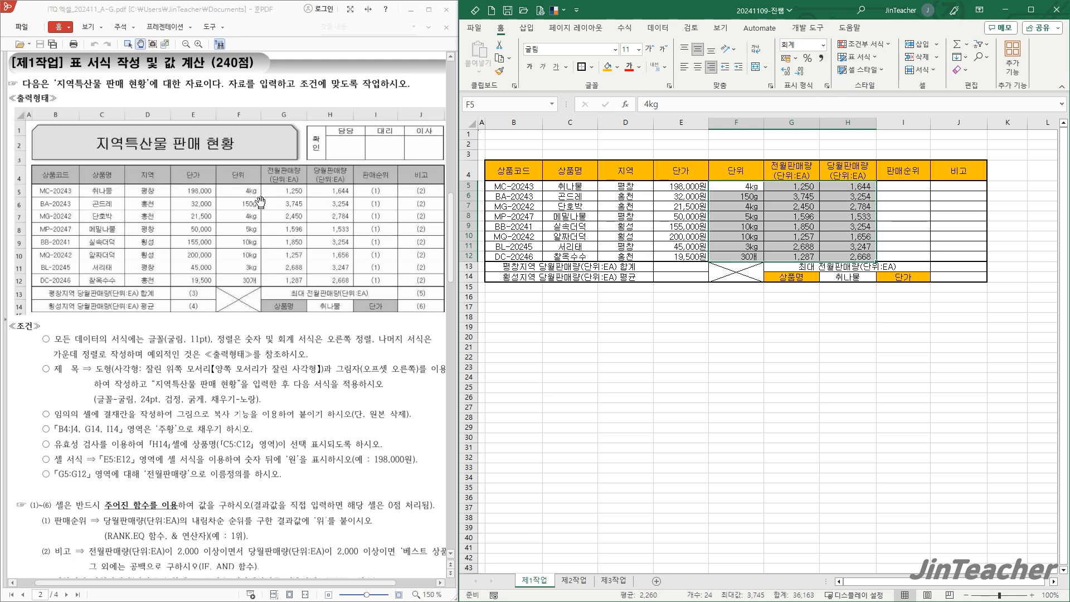
left_click(827, 299)
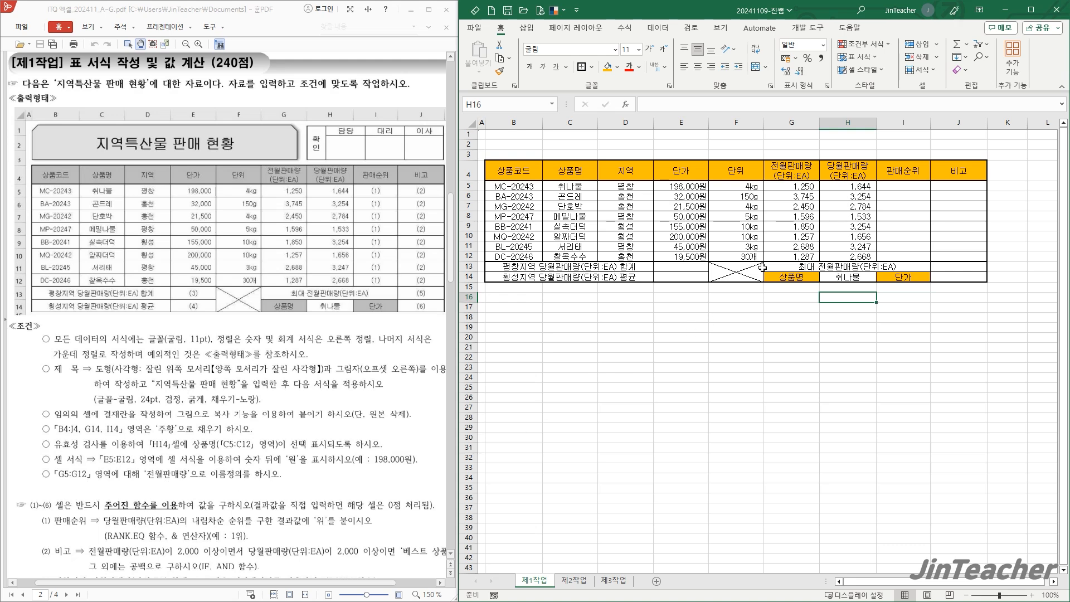
Step: Define the name 전월판매량 for G5:G12 through the Name Box
left_click_drag(796, 184, 799, 255)
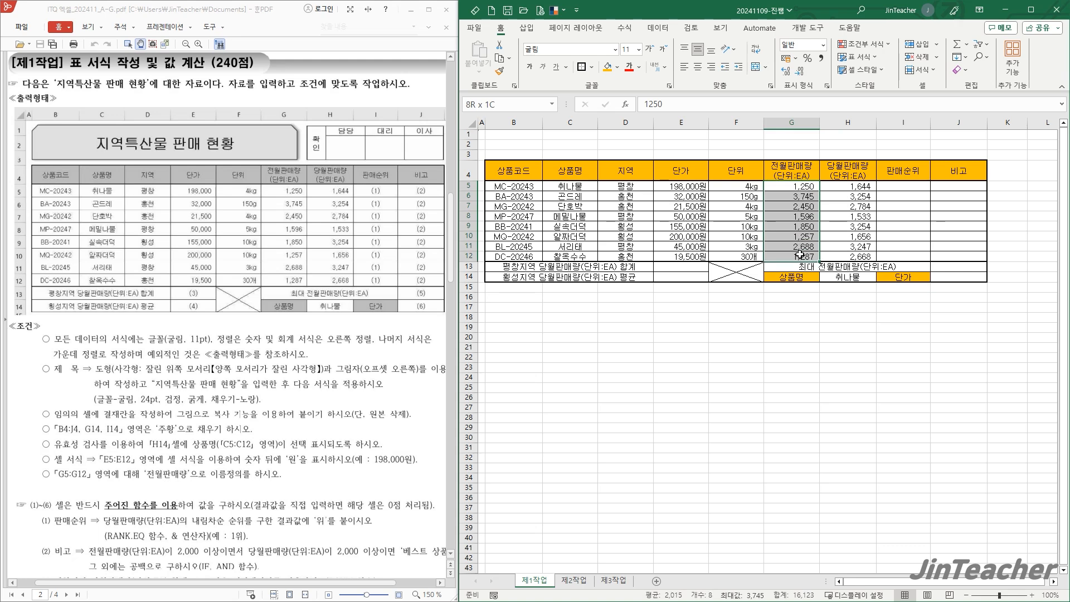
left_click(491, 104)
type("전우판매량")
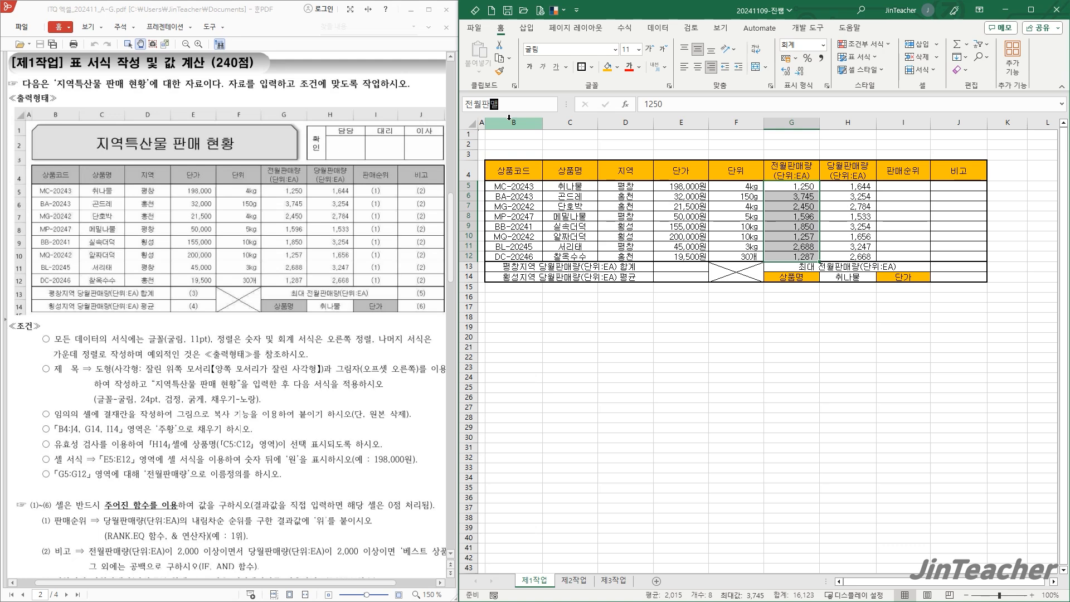
key("Return")
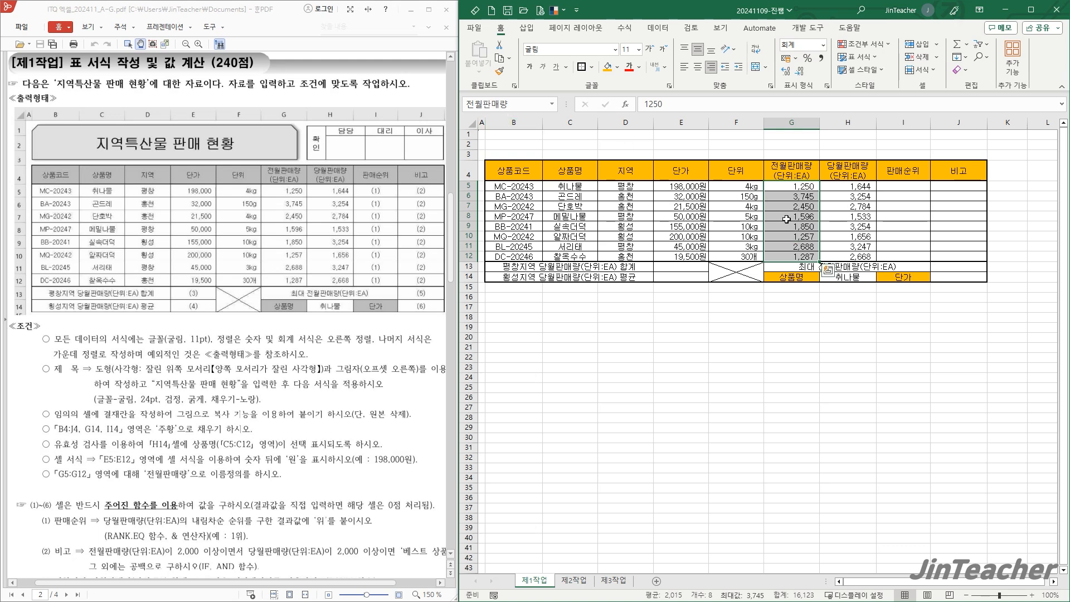
left_click(672, 310)
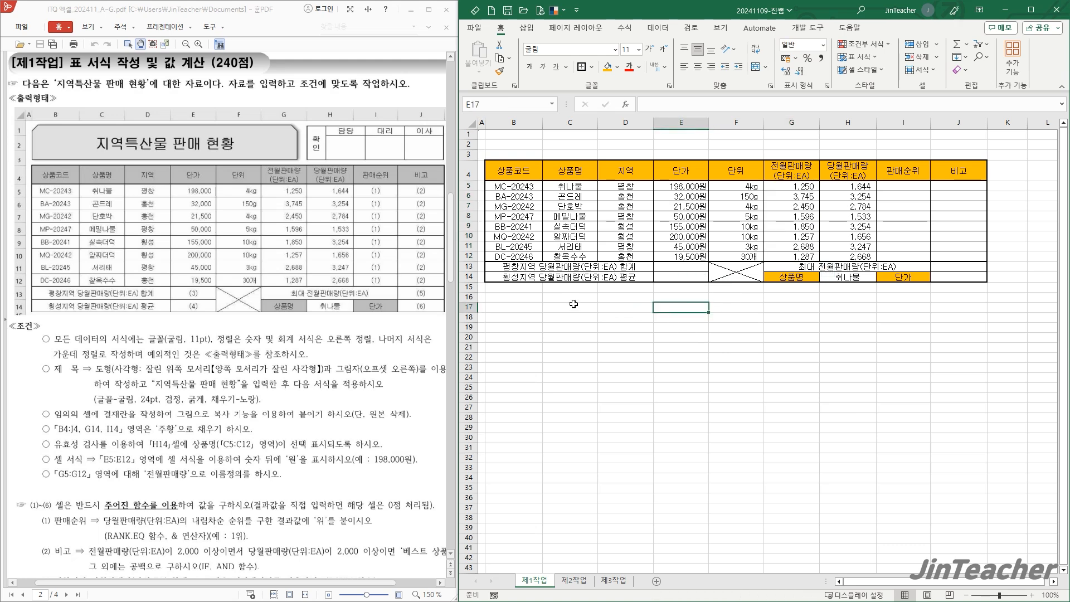
left_click_drag(468, 185, 468, 276)
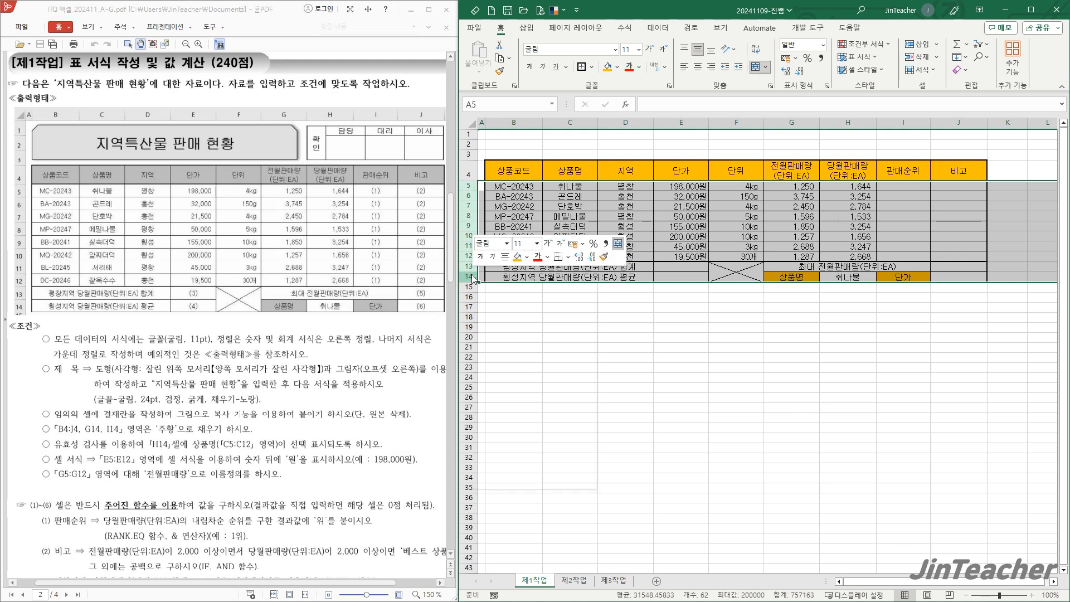
right_click(471, 275)
left_click(572, 444)
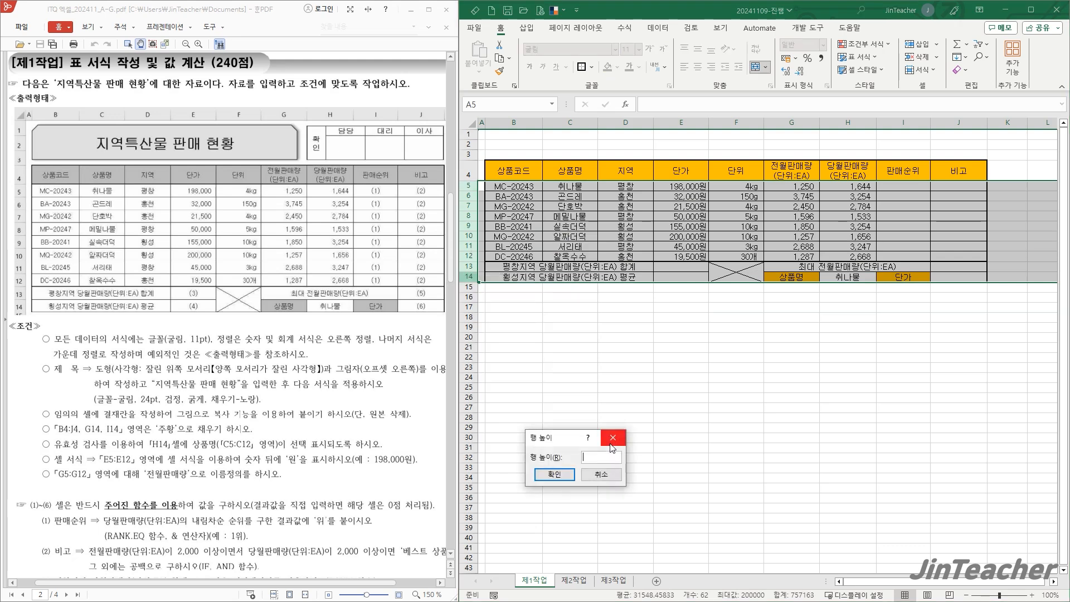
type("4")
key("Return")
left_click(625, 391)
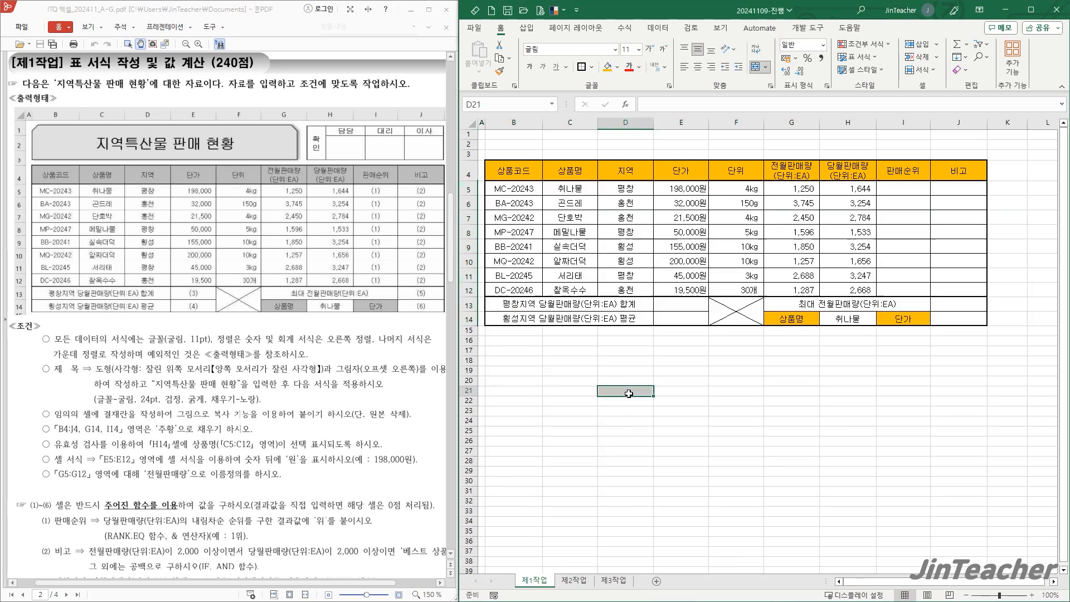
left_click_drag(471, 134, 471, 155)
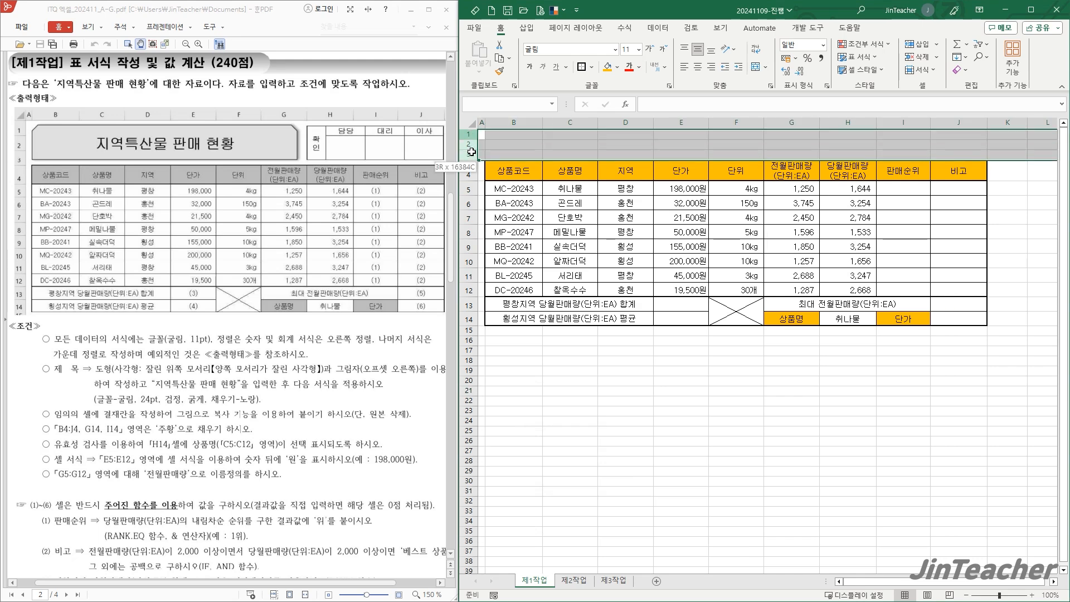
right_click(475, 151)
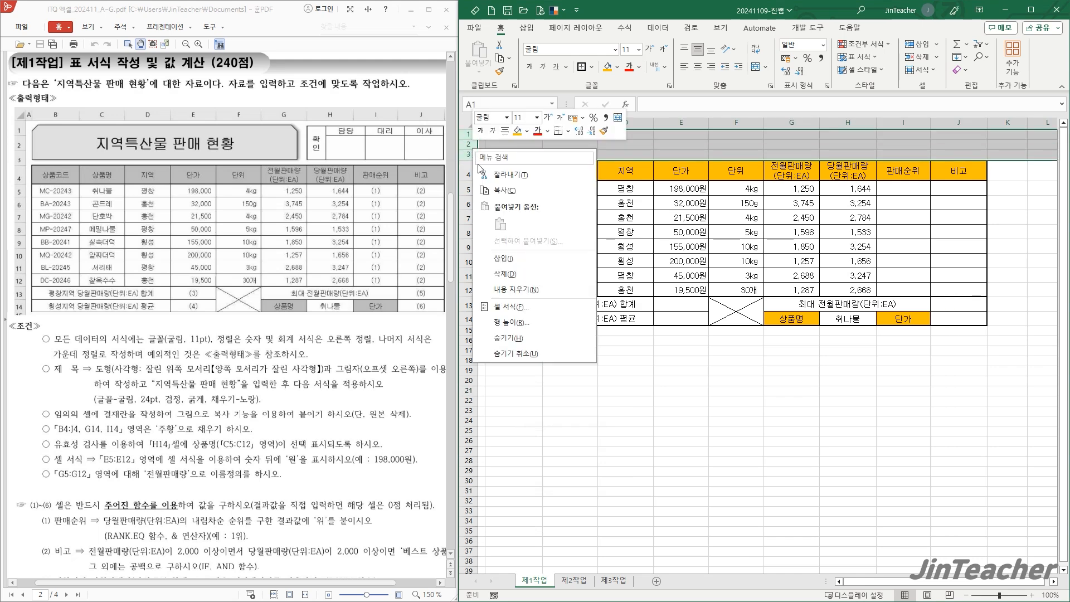
left_click(540, 321)
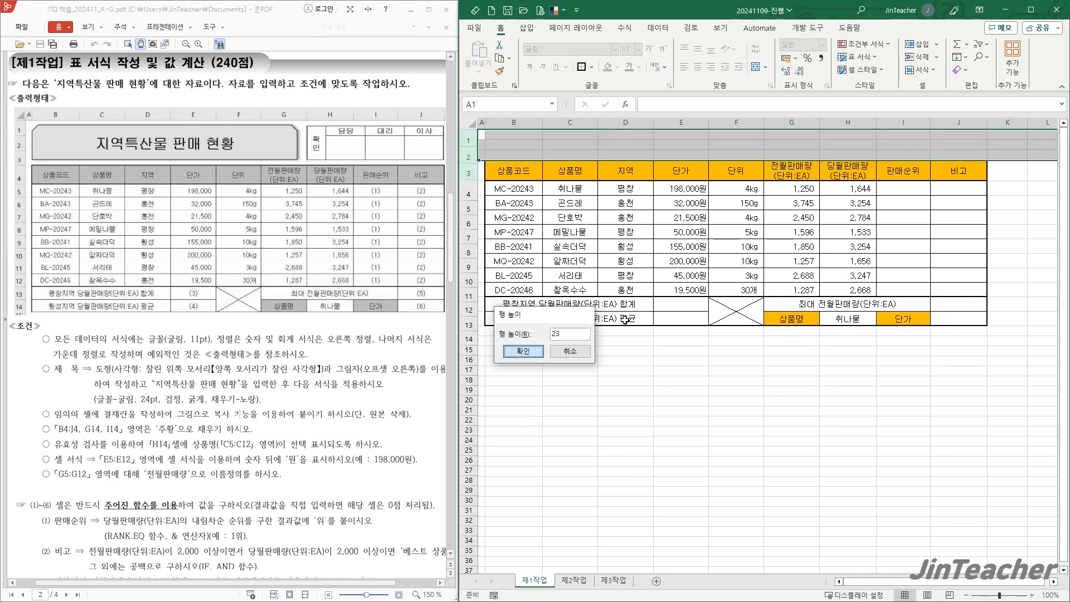
key("Return")
left_click(799, 383)
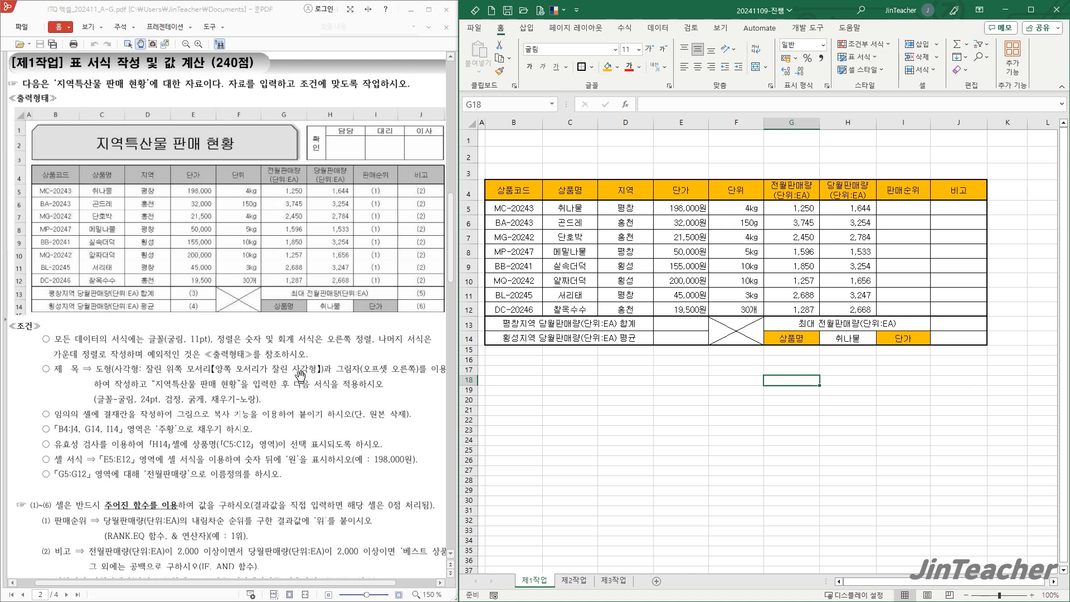
Step: Draw a snipped-corner rectangle shape spanning B1 to H3
left_click(523, 150)
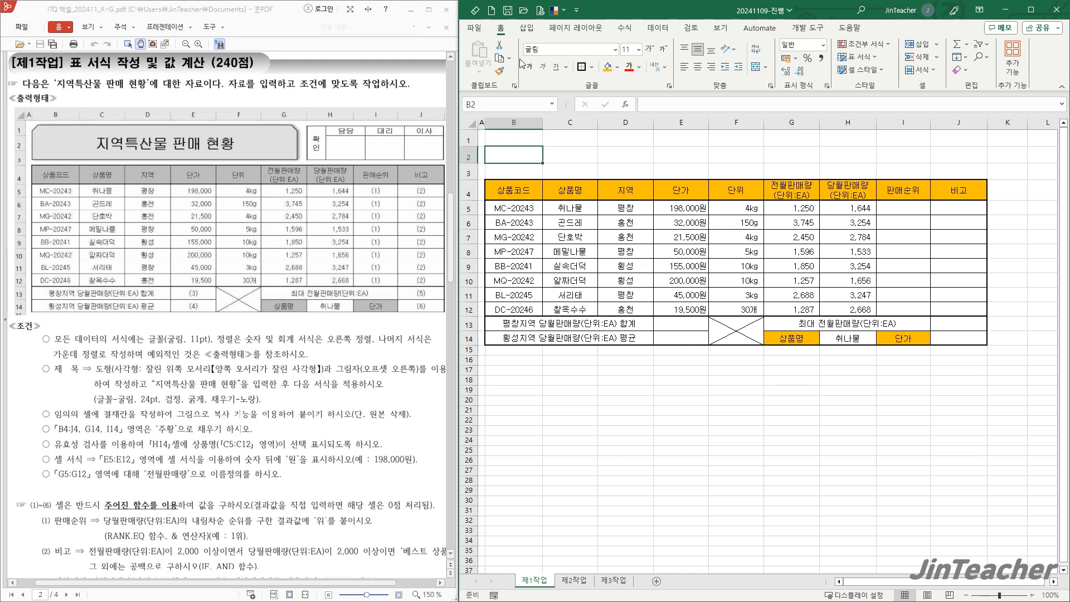
left_click(526, 28)
left_click(587, 79)
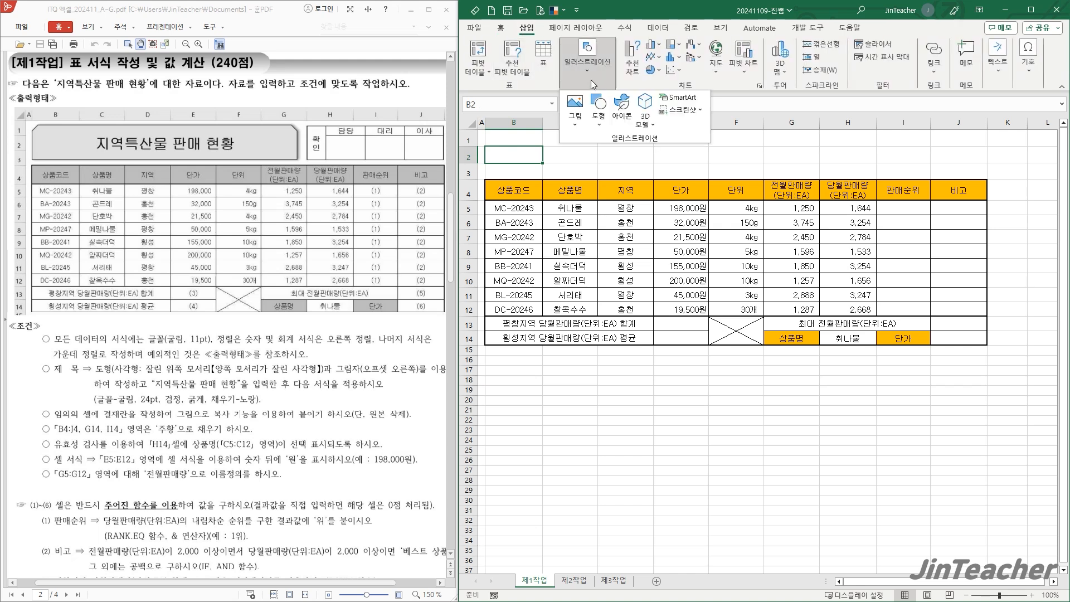
left_click(596, 125)
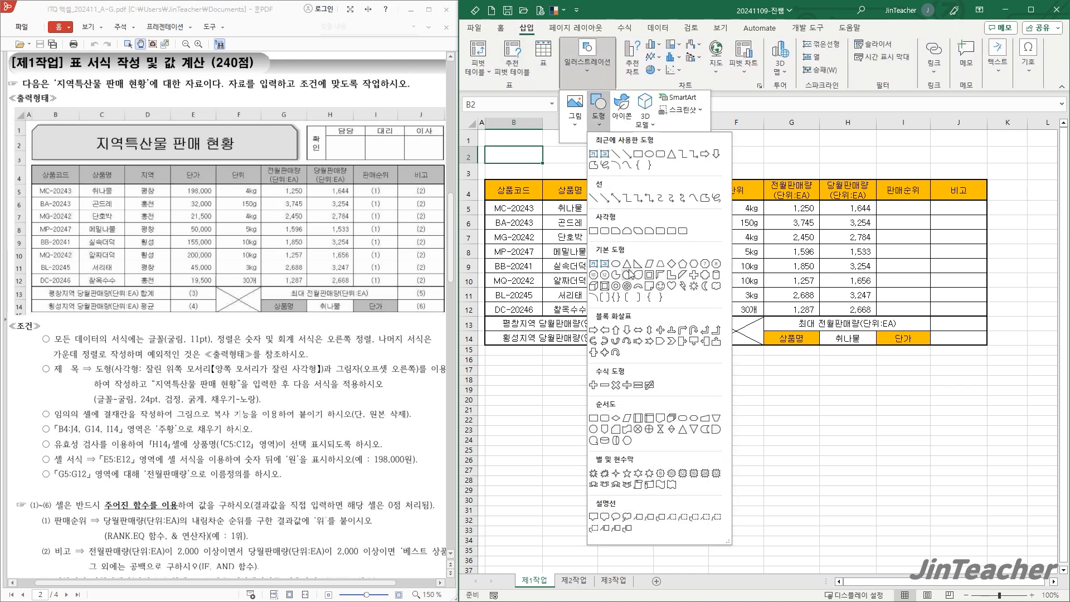
left_click(629, 234)
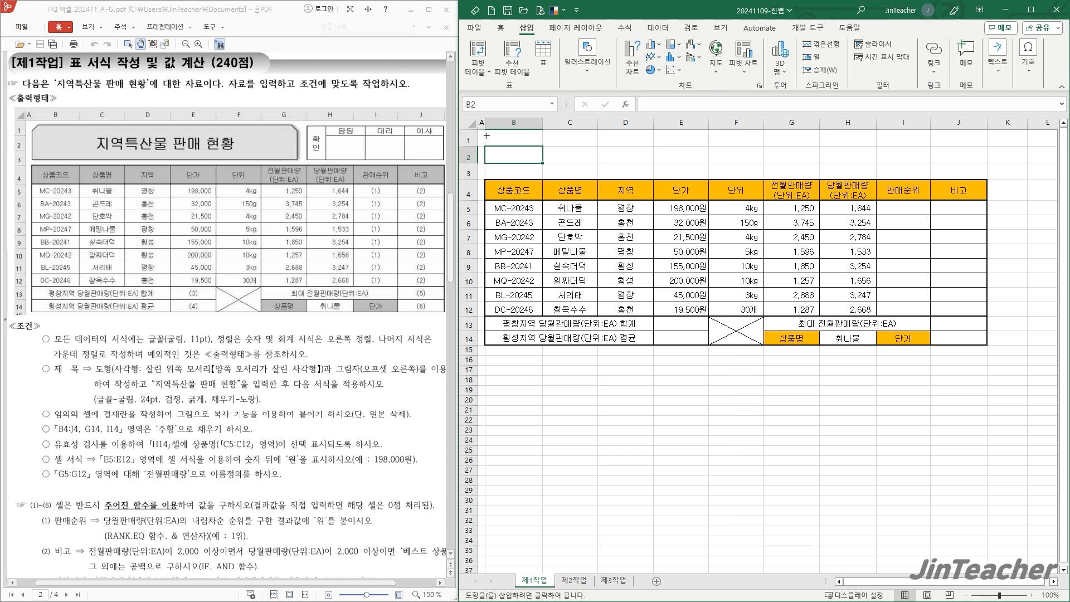
left_click_drag(486, 135, 802, 175)
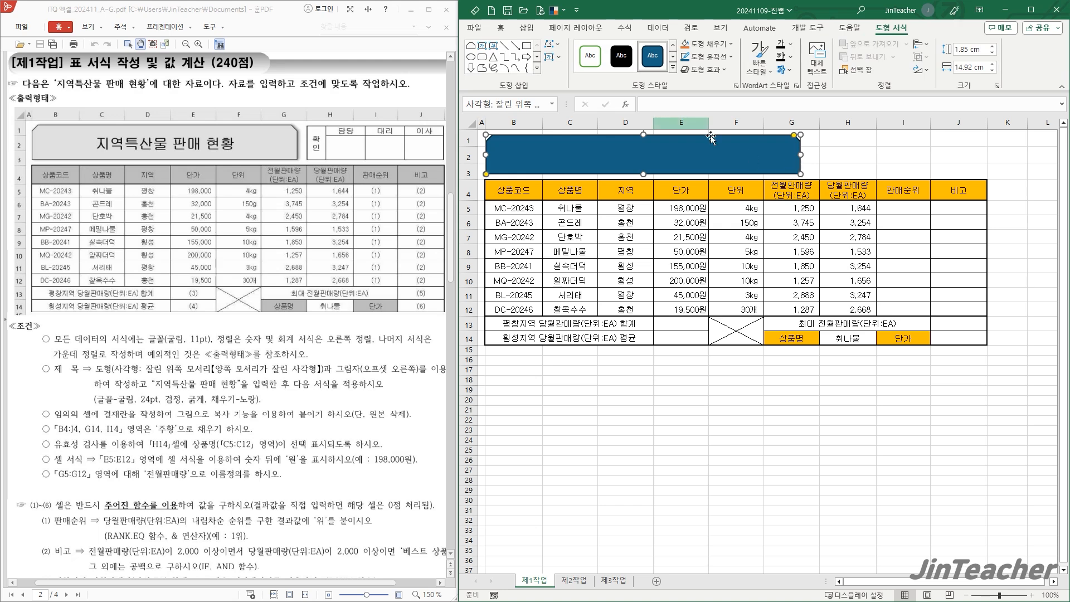
Step: Switch to lighter-blue theme colours and type the title 지역특산물 판매 현황 into the shape
left_click(563, 11)
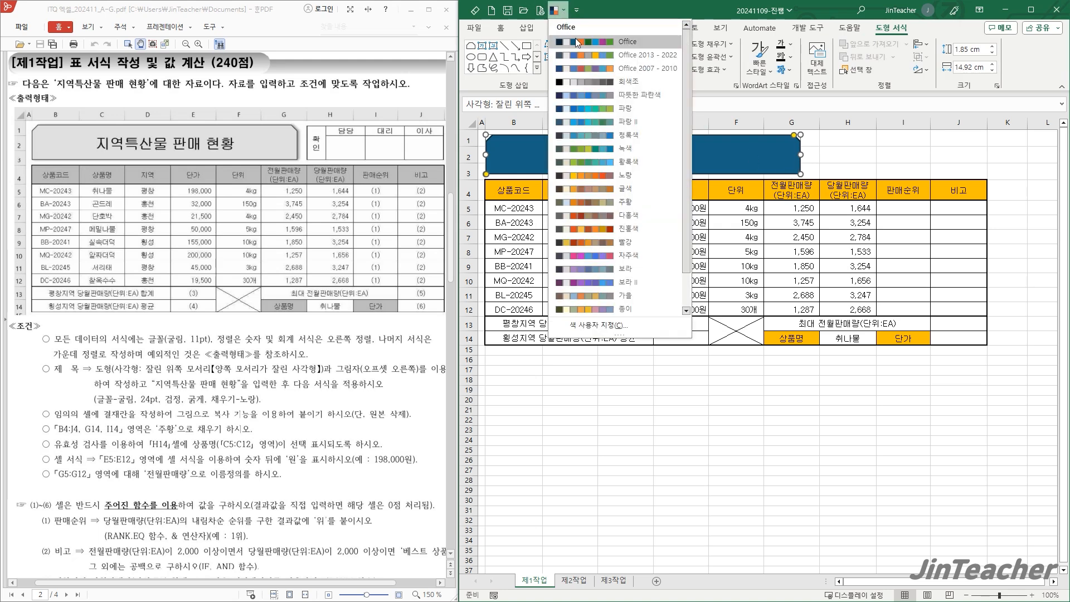
left_click(622, 58)
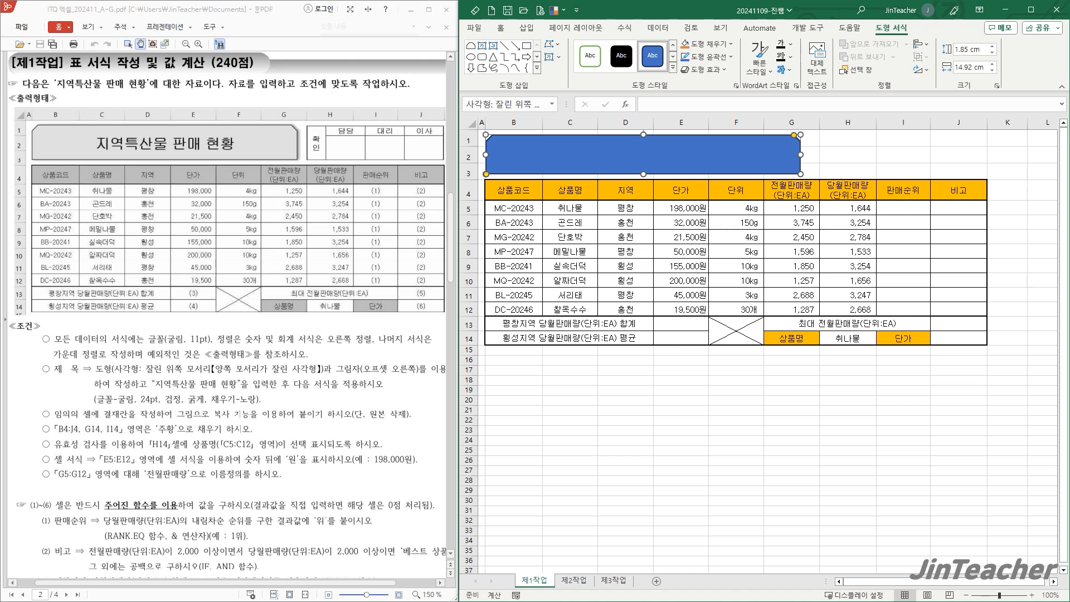
type("지역특산물")
type(" 판ㅁ")
type("매 현ㅎ")
left_click(706, 155)
left_click(499, 30)
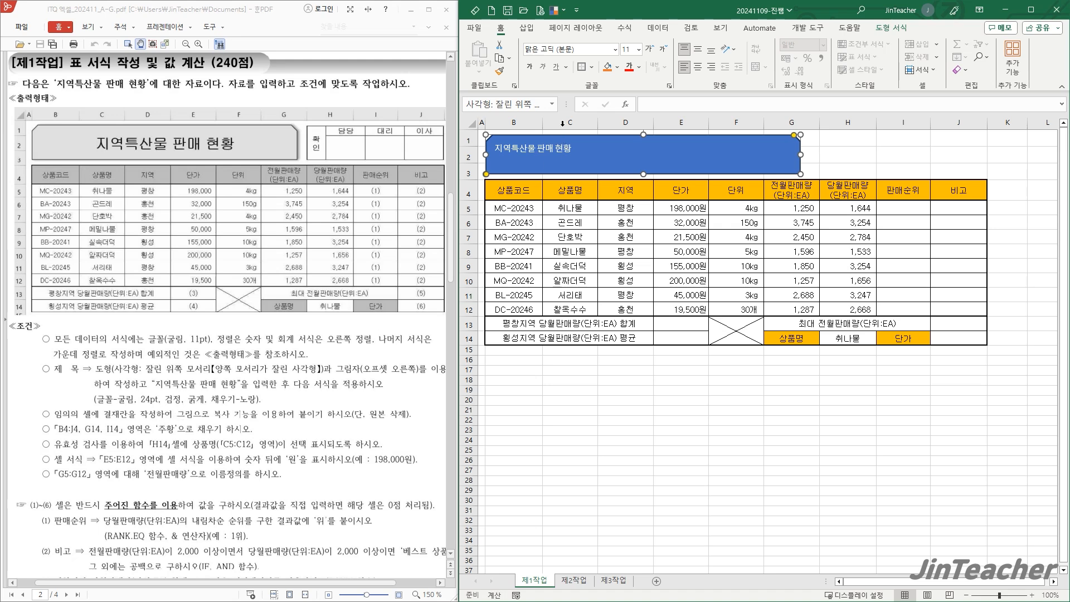
Step: Set the title text to 굴림, 24 pt, bold, in black
left_click(588, 49)
type("ㄱ")
type("굴림")
key("Return")
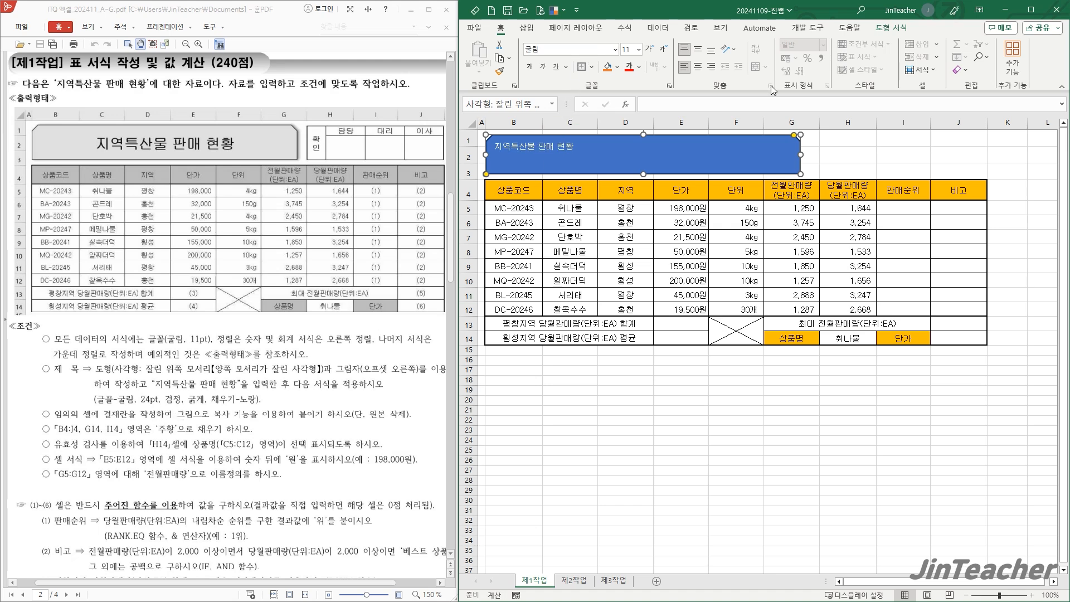
left_click(626, 49)
type("24")
key("Return")
left_click(531, 70)
left_click(639, 67)
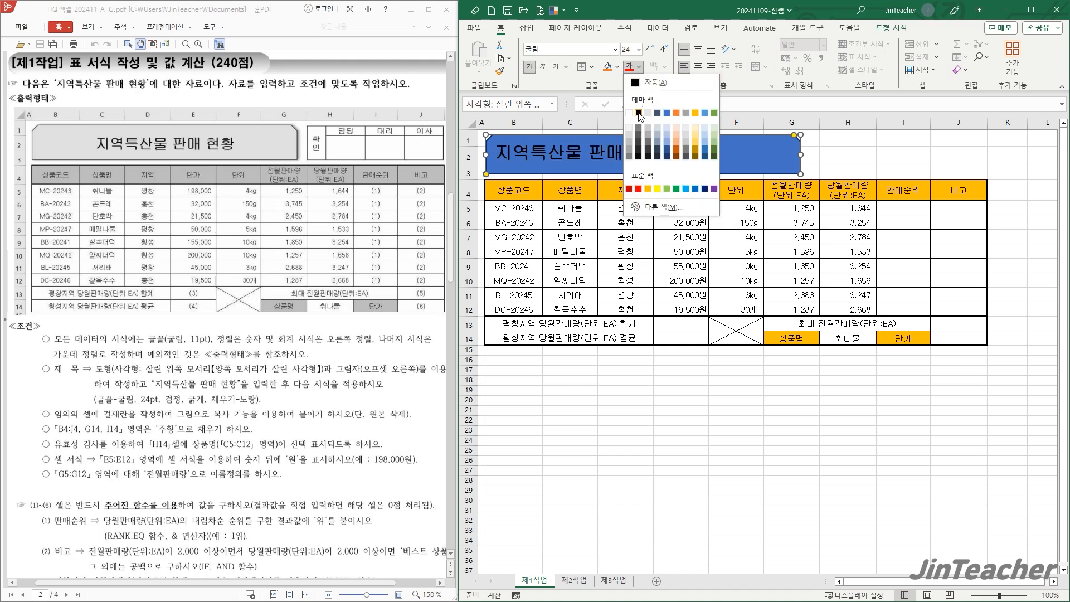
left_click(639, 114)
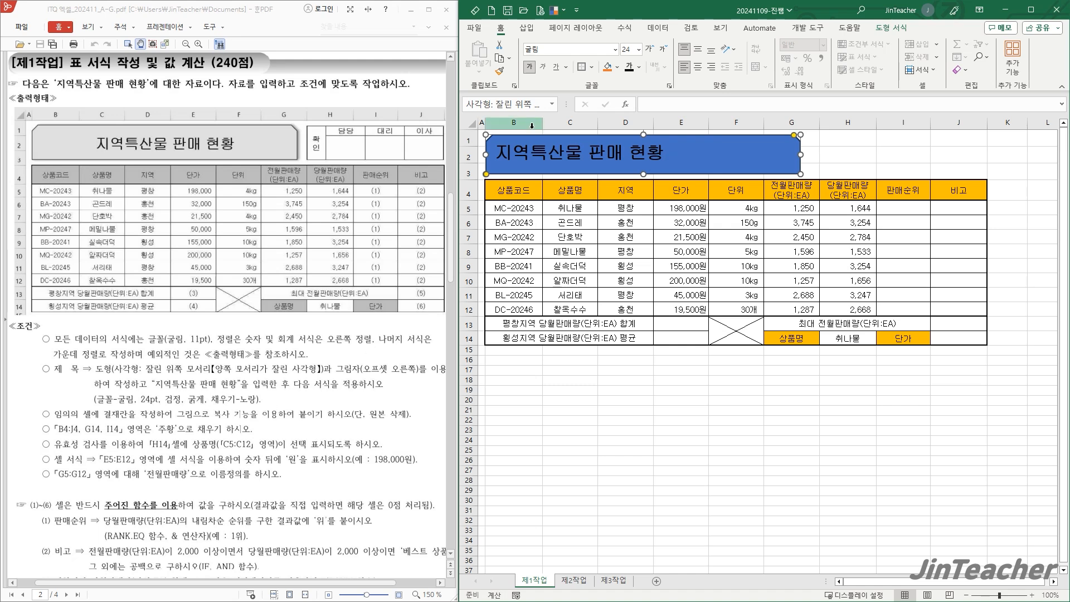
Step: Fill the title shape yellow and centre its text vertically and horizontally
left_click(615, 68)
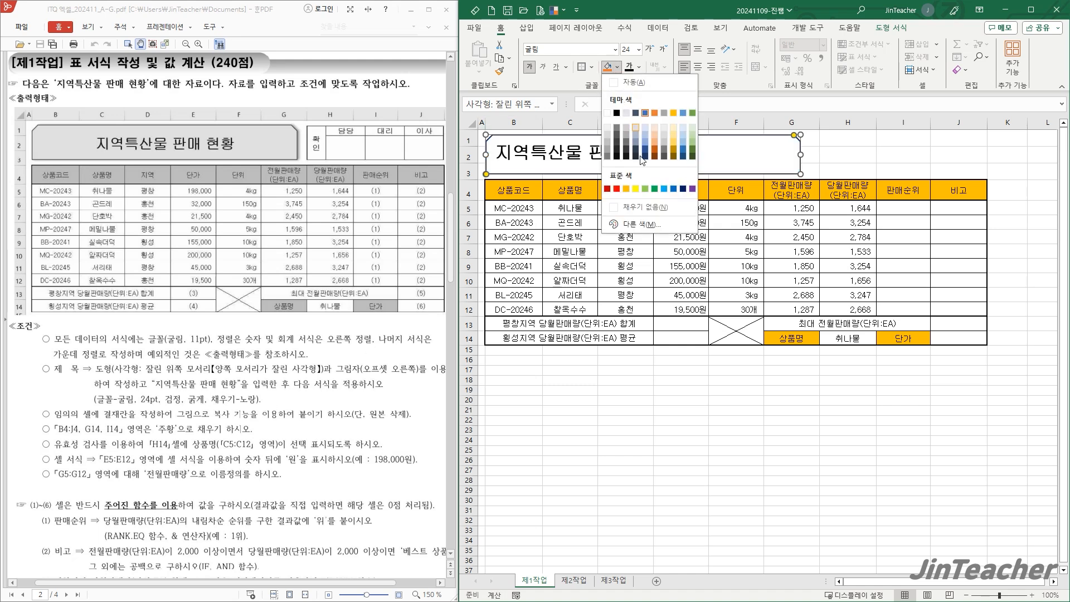
left_click(636, 189)
left_click(697, 49)
left_click(698, 67)
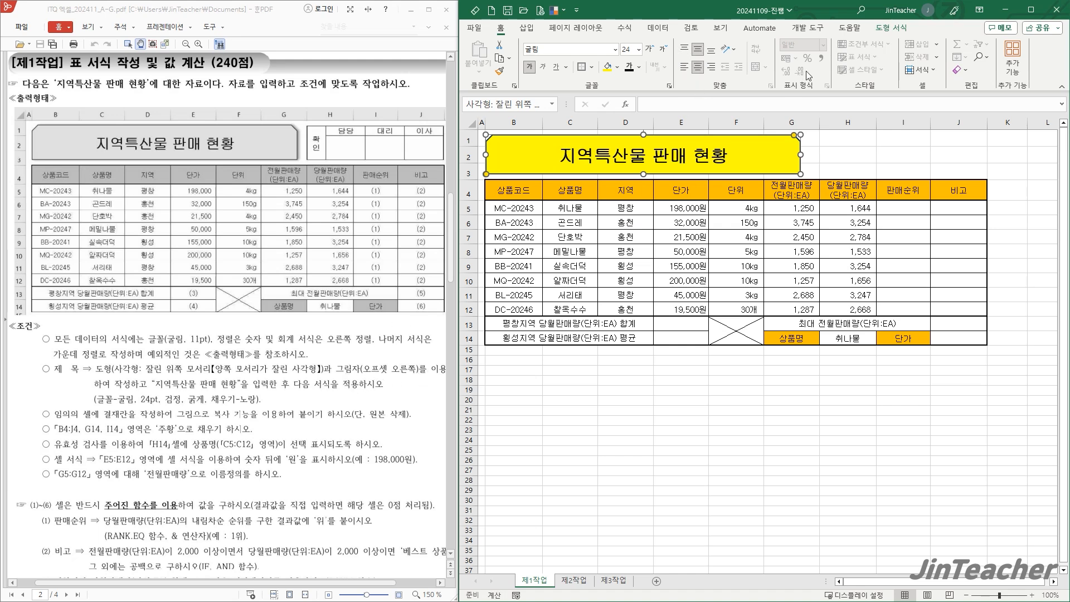
Step: Add an outer shadow effect to the title shape
left_click(892, 28)
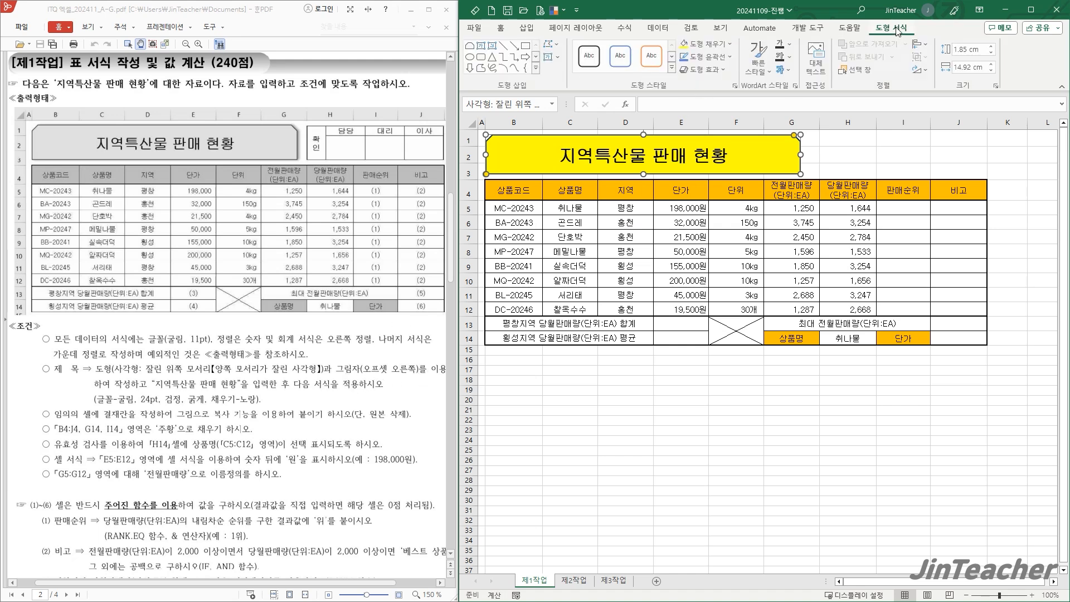
left_click(707, 70)
mouse_move(723, 117)
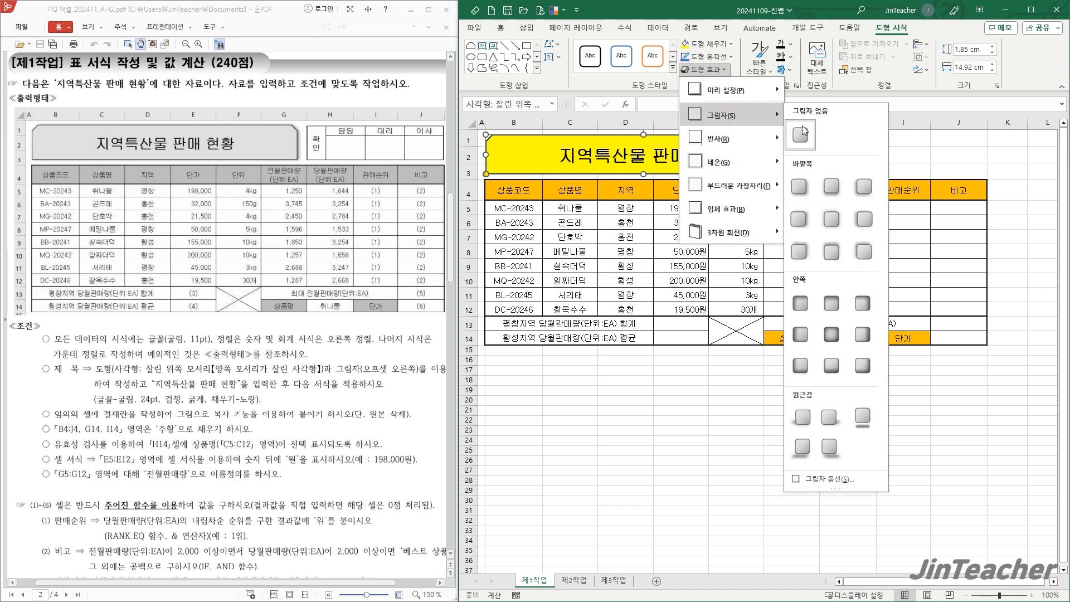
left_click(802, 219)
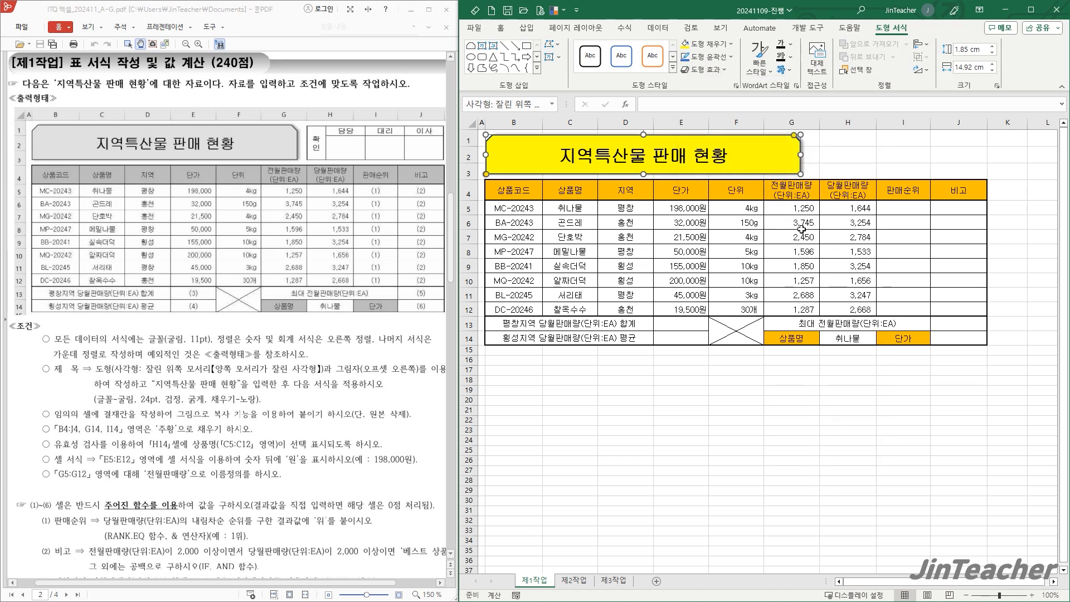
left_click(861, 432)
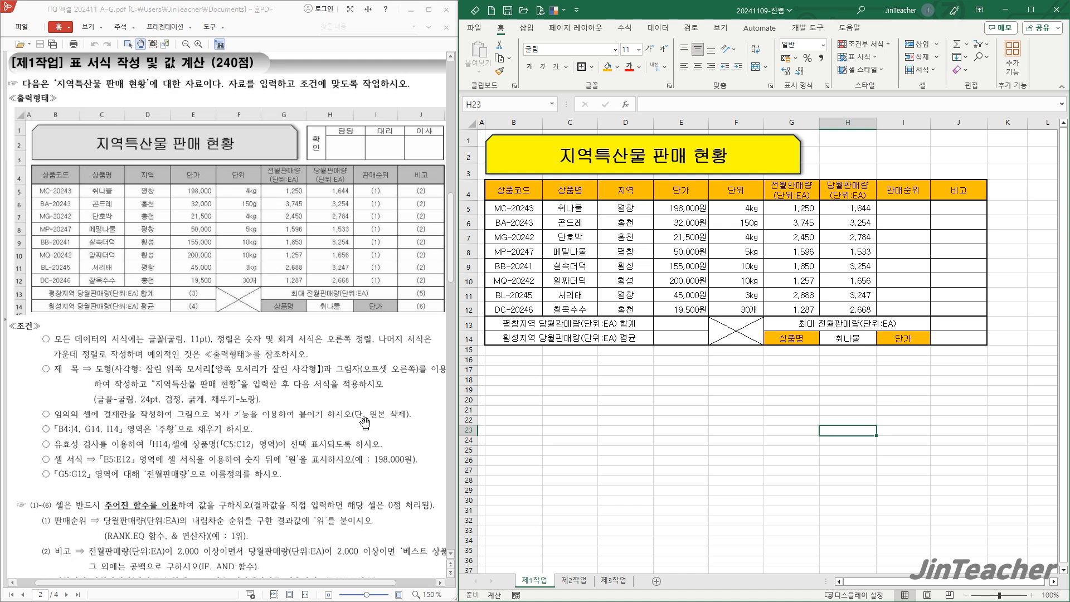
Step: Put all borders on the approval box range L17:O18
left_click(896, 490)
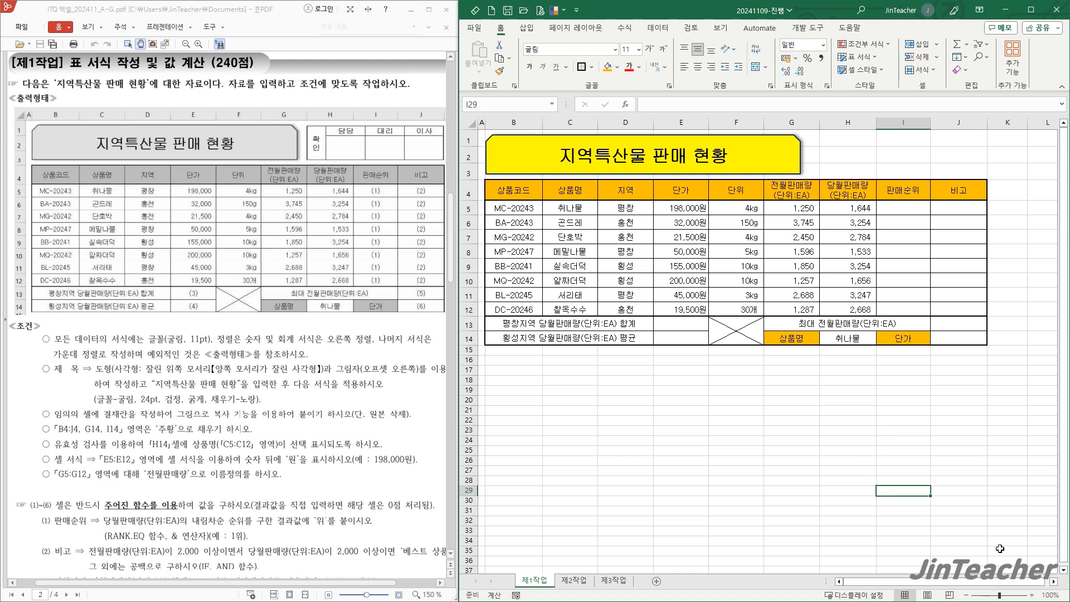
scroll(1052, 572, "right", 6)
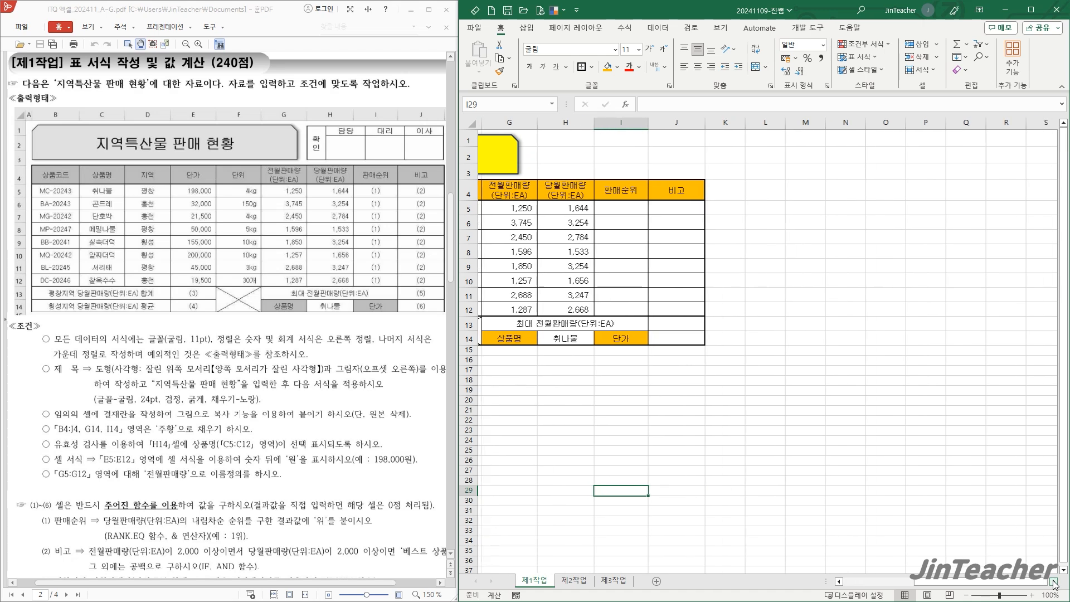
left_click_drag(762, 371, 875, 377)
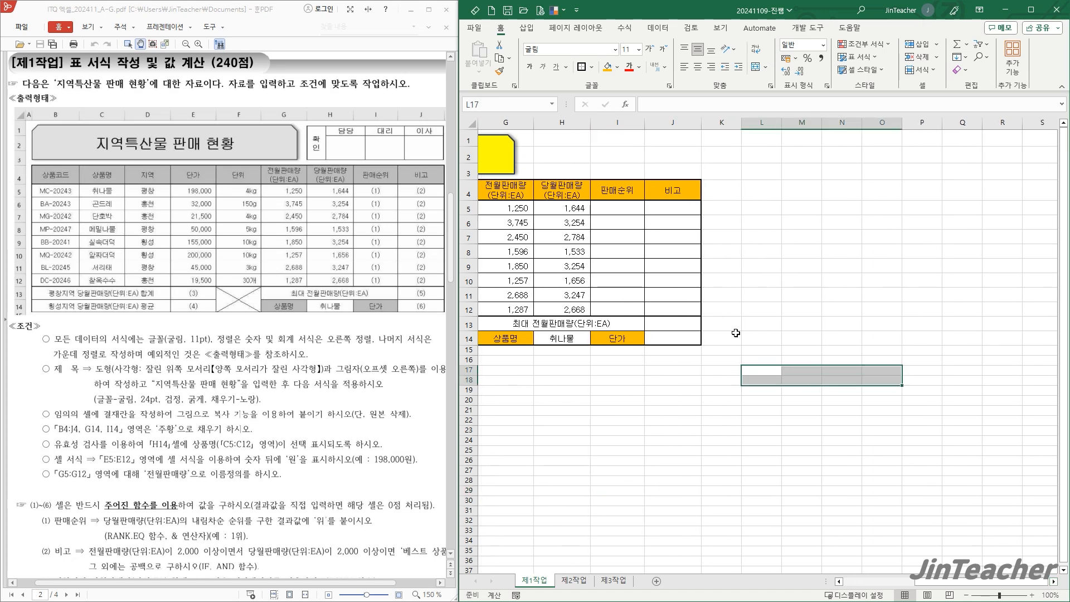
left_click(591, 67)
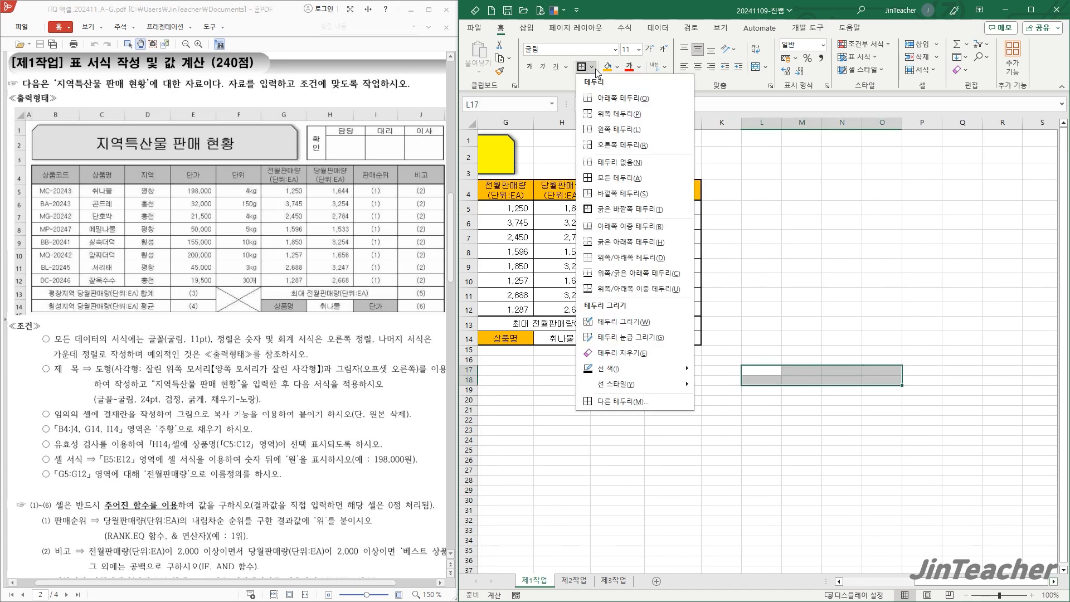
left_click(615, 178)
Step: Narrow column L to 5.50, heighten row 18, and merge L17:L18 labelled 확인
left_click(760, 383)
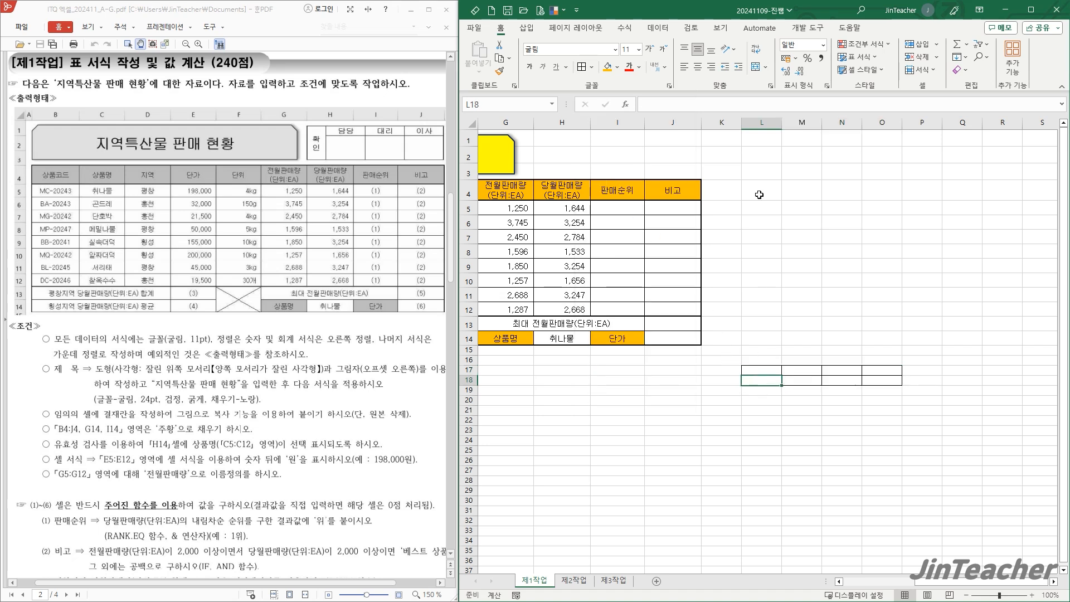
left_click_drag(782, 124, 762, 127)
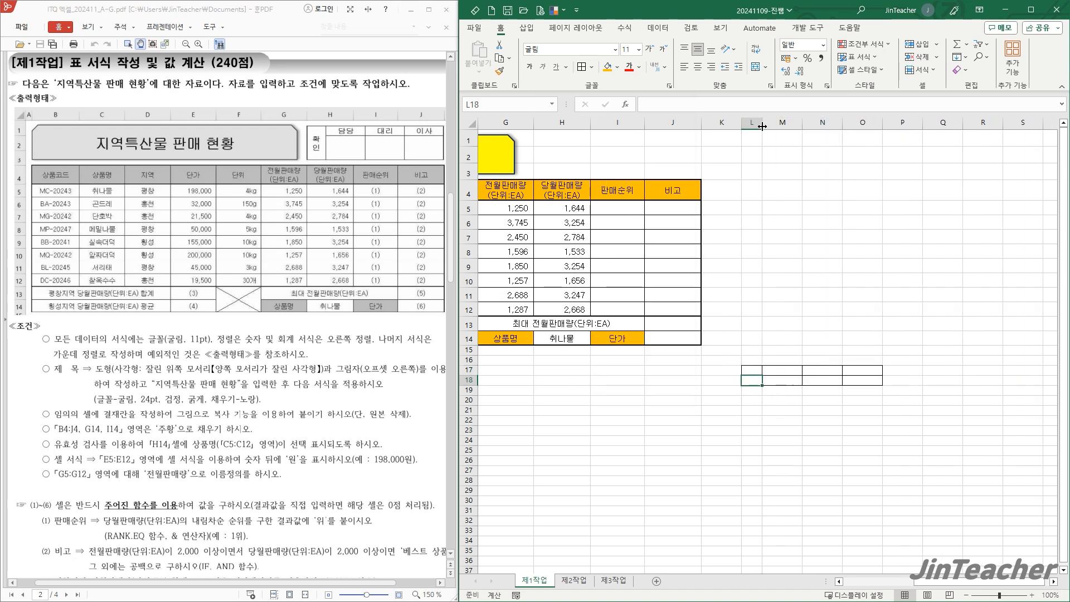
left_click_drag(468, 385, 468, 396)
left_click_drag(757, 371, 755, 384)
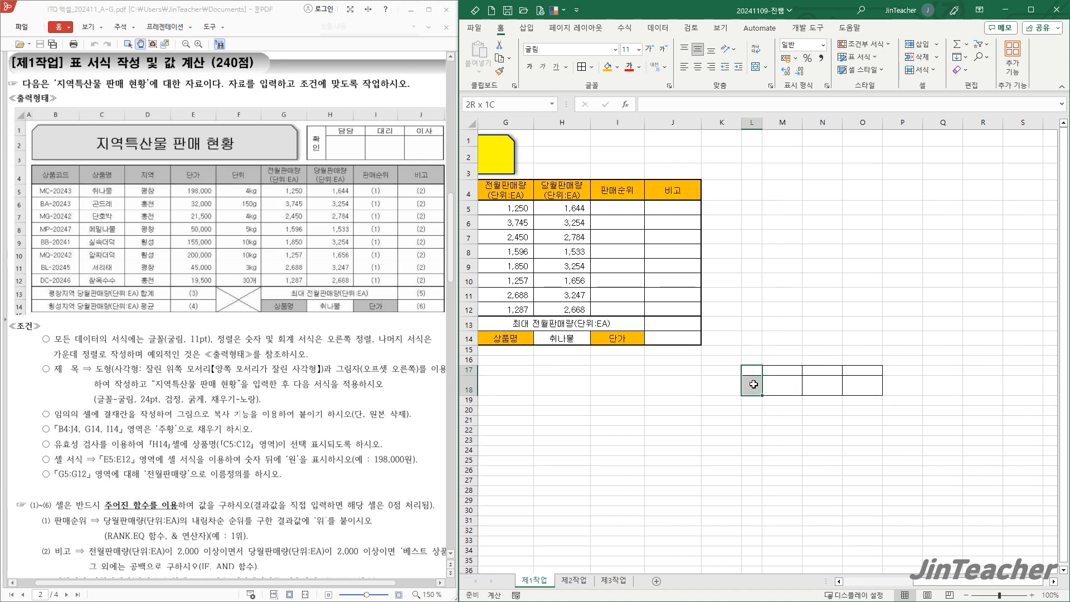
left_click(756, 67)
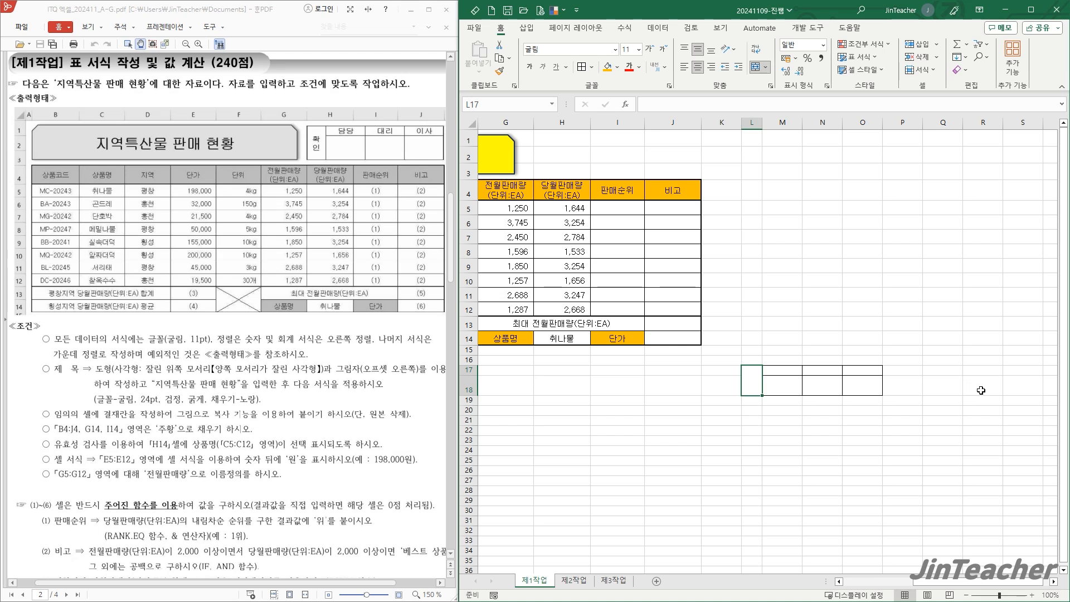
type("확")
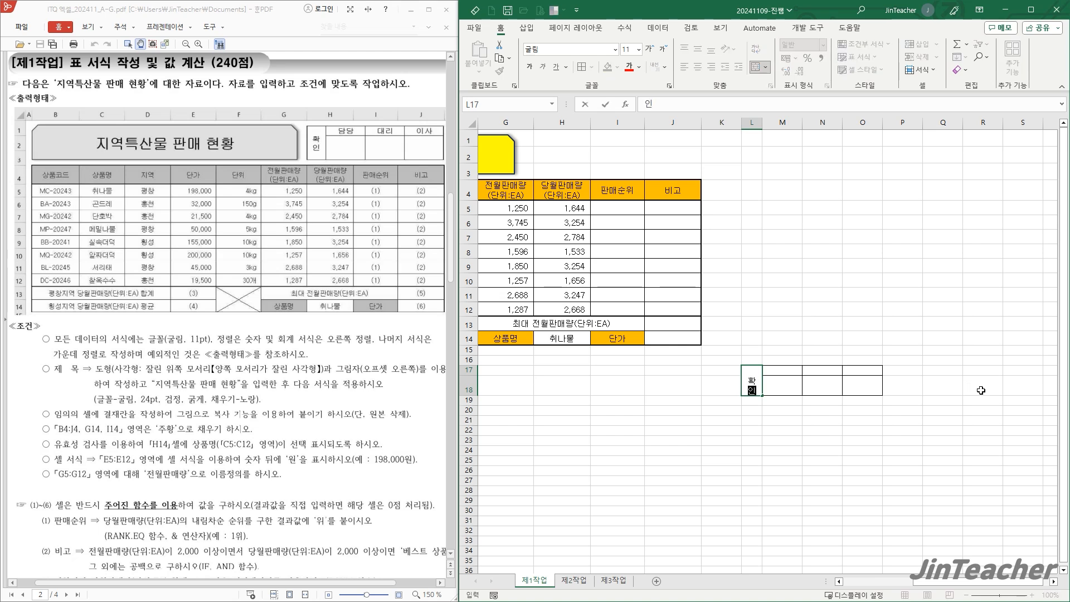
type("인")
key("Return")
Step: Enter the approver titles 담당, 대리 and 이사 in M17:O17
left_click_drag(781, 370, 862, 373)
type("담당")
key("Tab")
type("대리")
key("Tab")
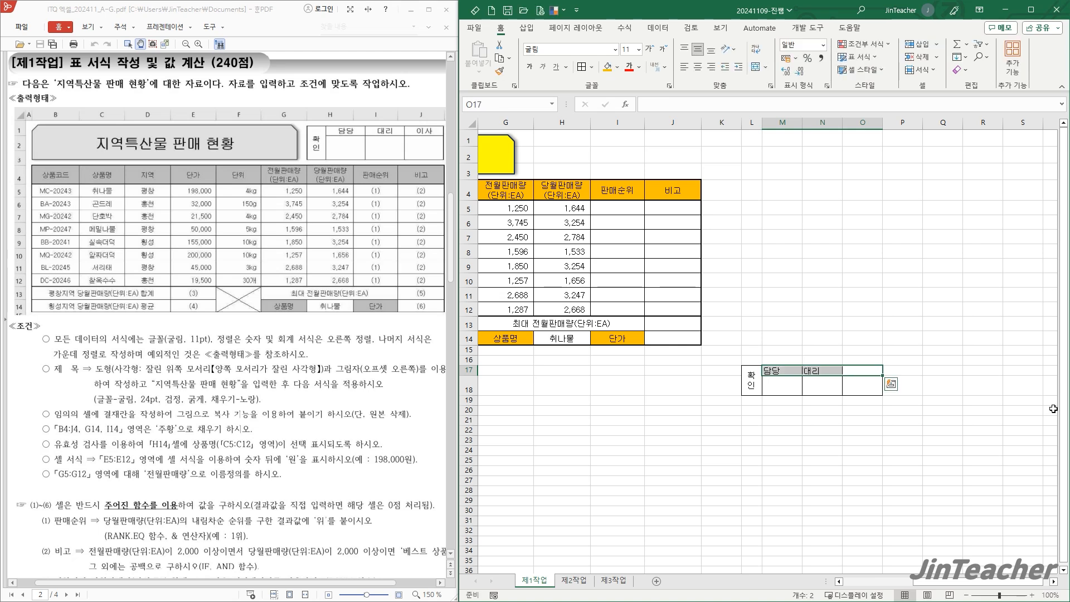
type("이사")
key("Tab")
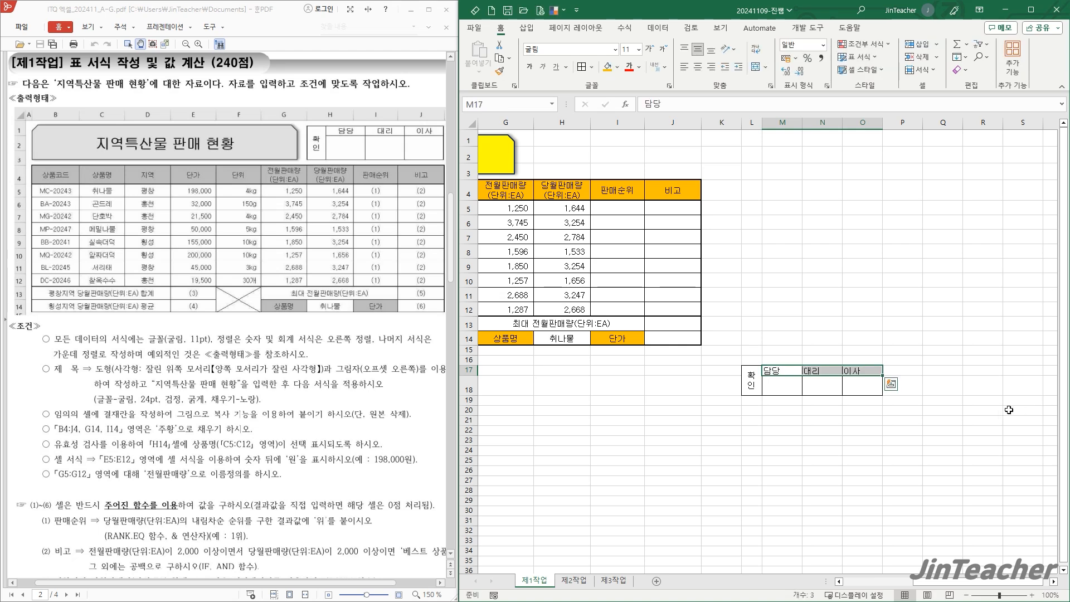
Step: Centre the approval box text, heighten row 17 and narrow column L further
left_click_drag(750, 372, 852, 389)
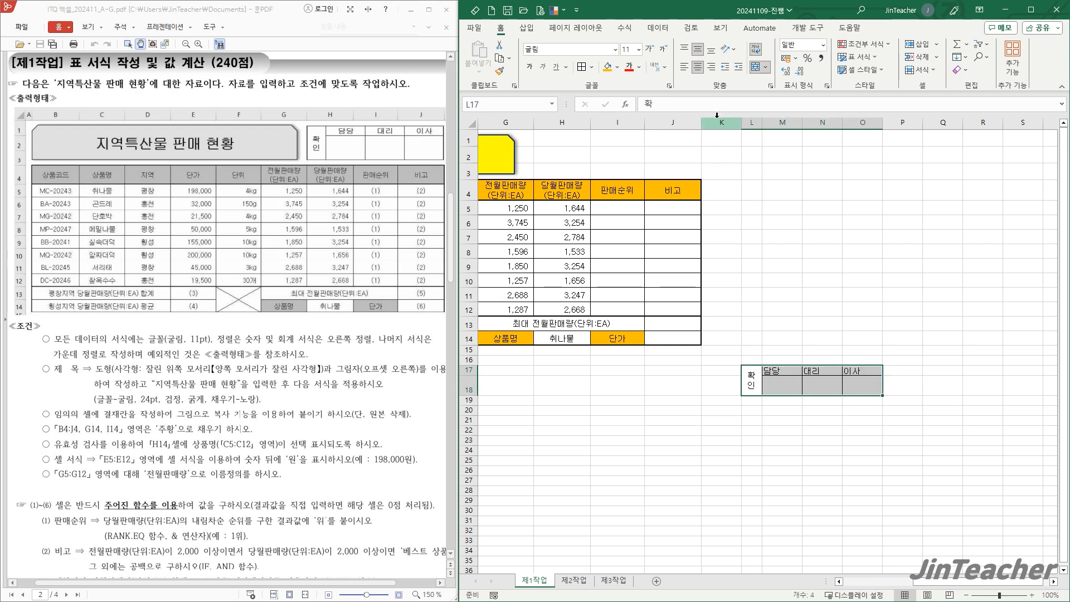
left_click(697, 67)
left_click(782, 350)
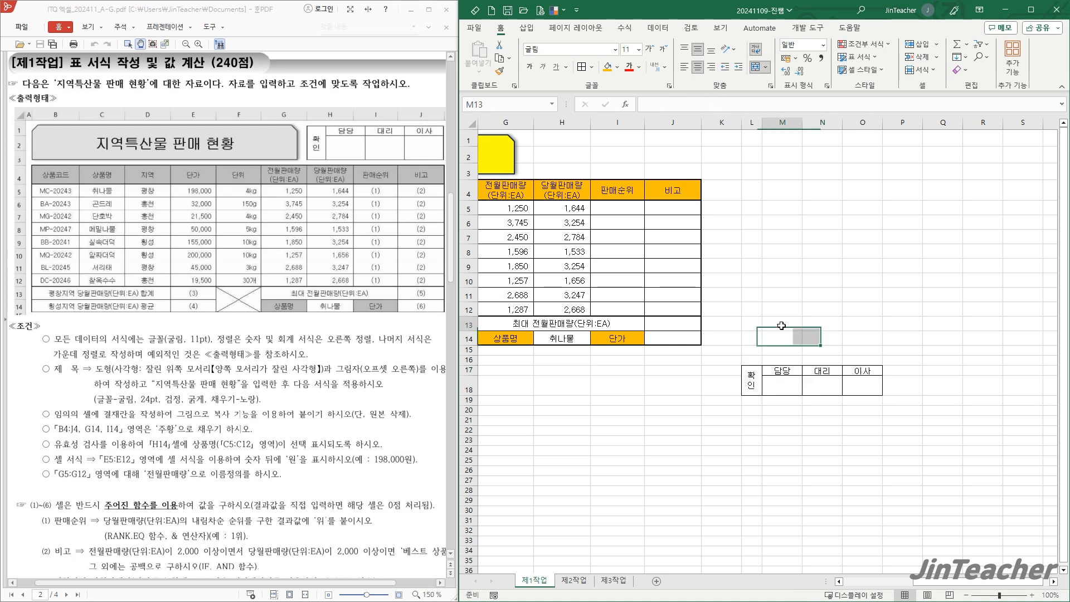
left_click(470, 369)
left_click_drag(471, 374, 471, 379)
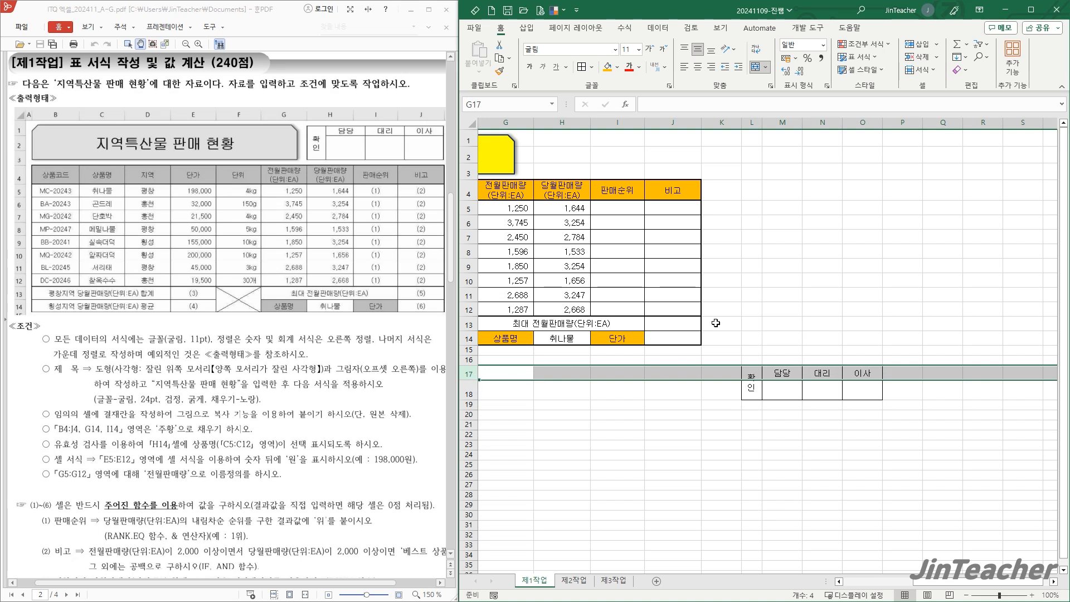
left_click(751, 137)
left_click_drag(762, 122, 760, 126)
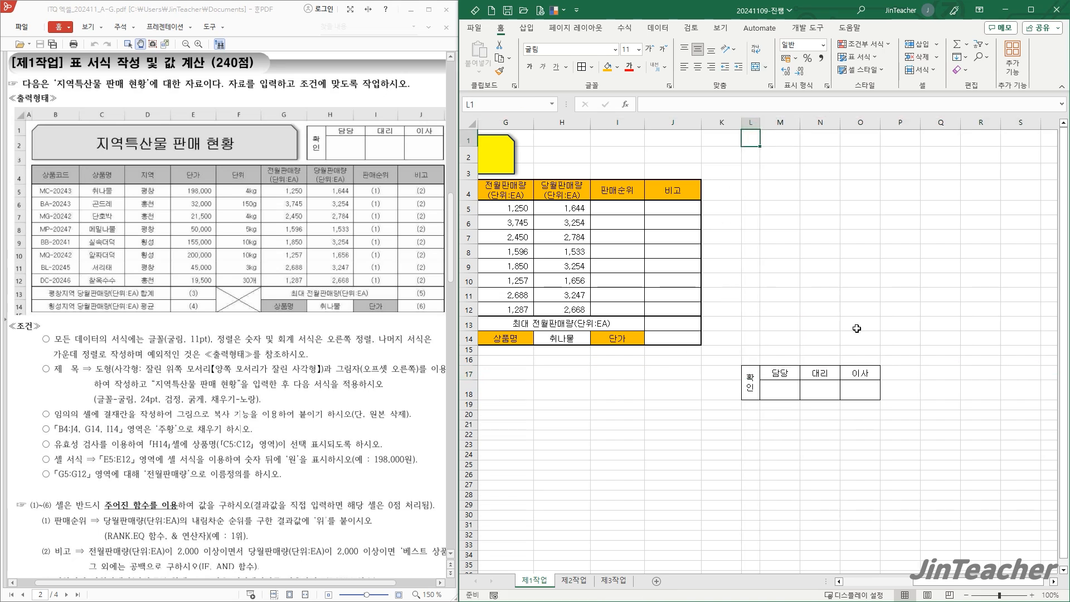
left_click(885, 341)
Step: Copy the approval box L17:O18 as a picture
left_click_drag(753, 380, 869, 393)
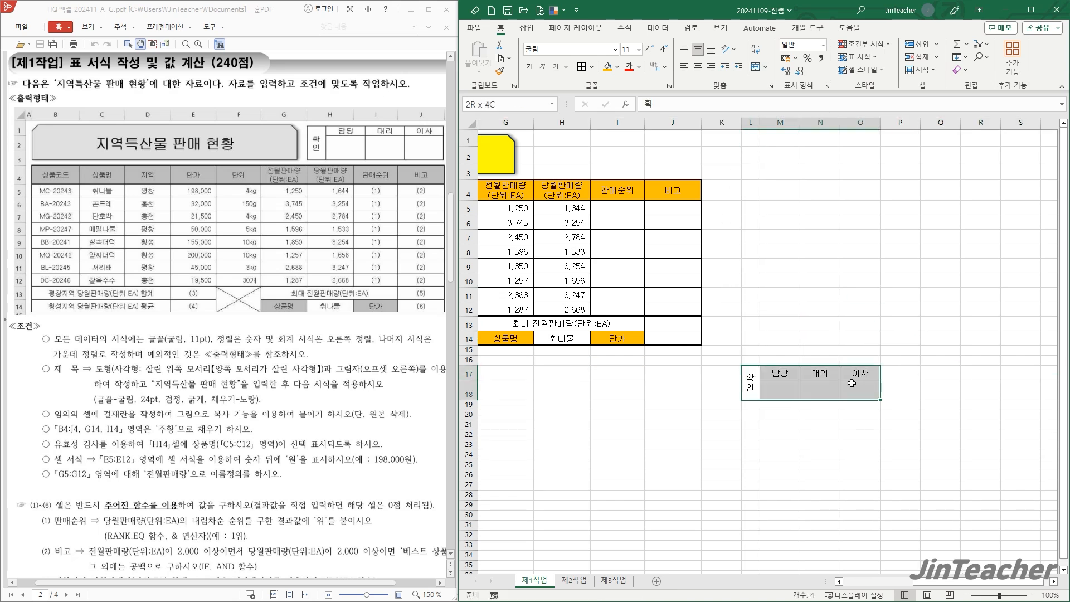
left_click(508, 58)
left_click(544, 90)
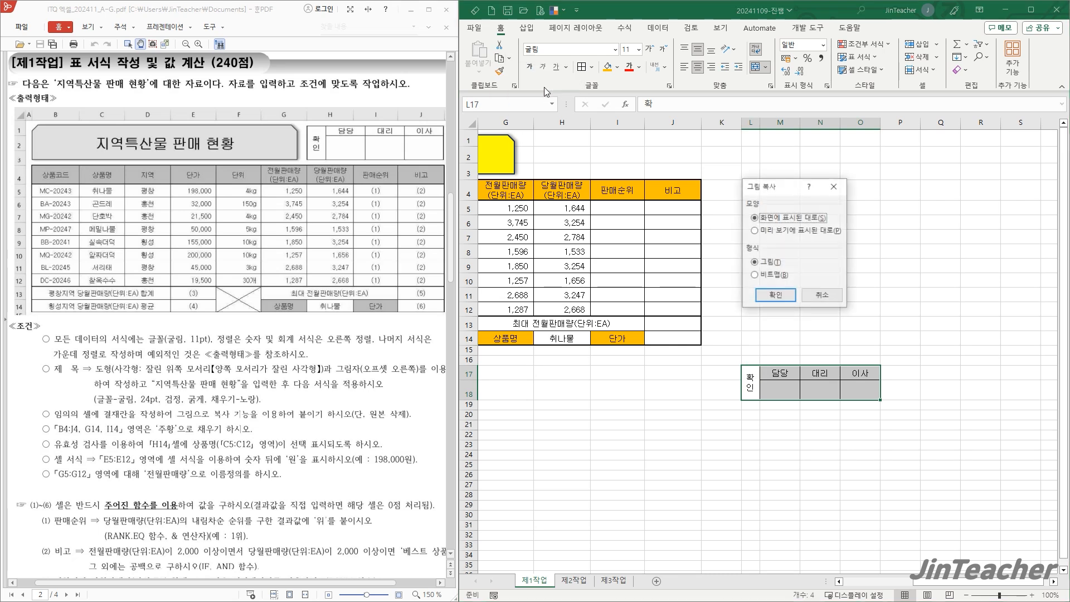
left_click(775, 294)
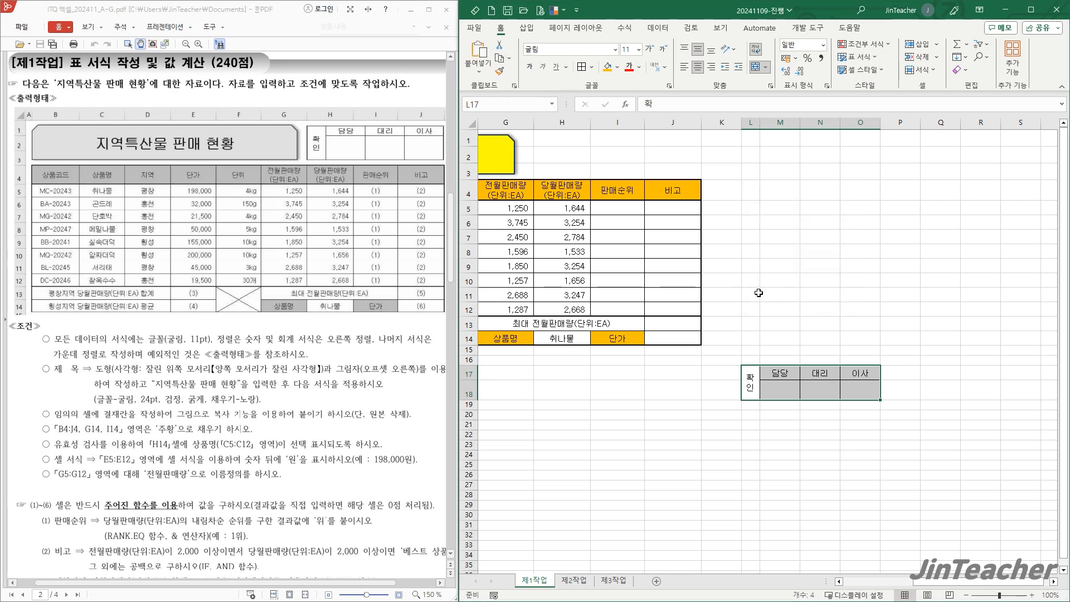
Step: Paste the approval-box picture beside the title and resize it to fit rows 1–3
left_click(478, 51)
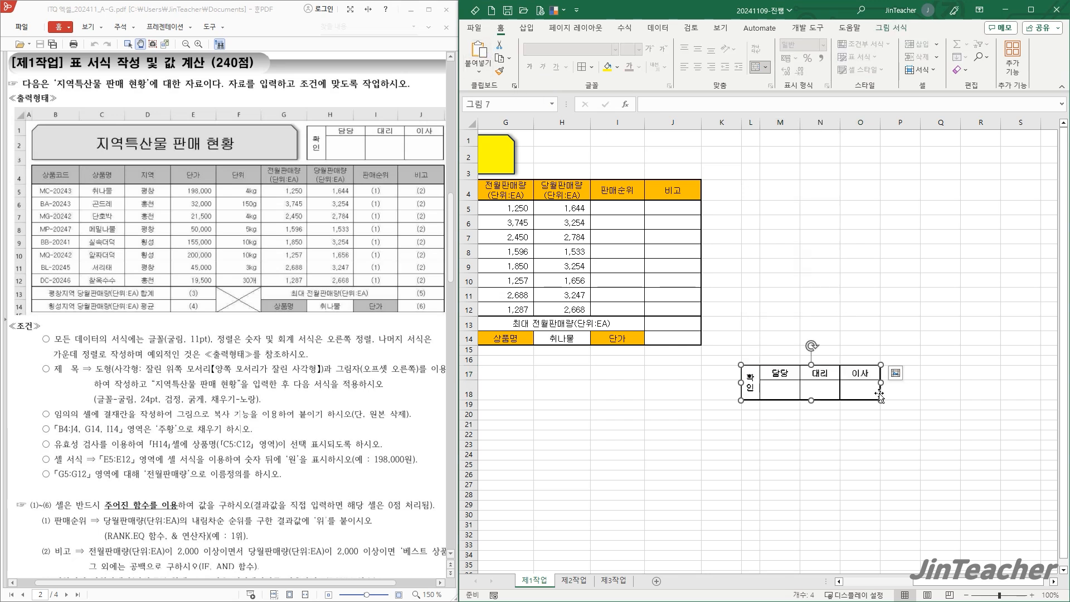
left_click_drag(823, 378, 651, 158)
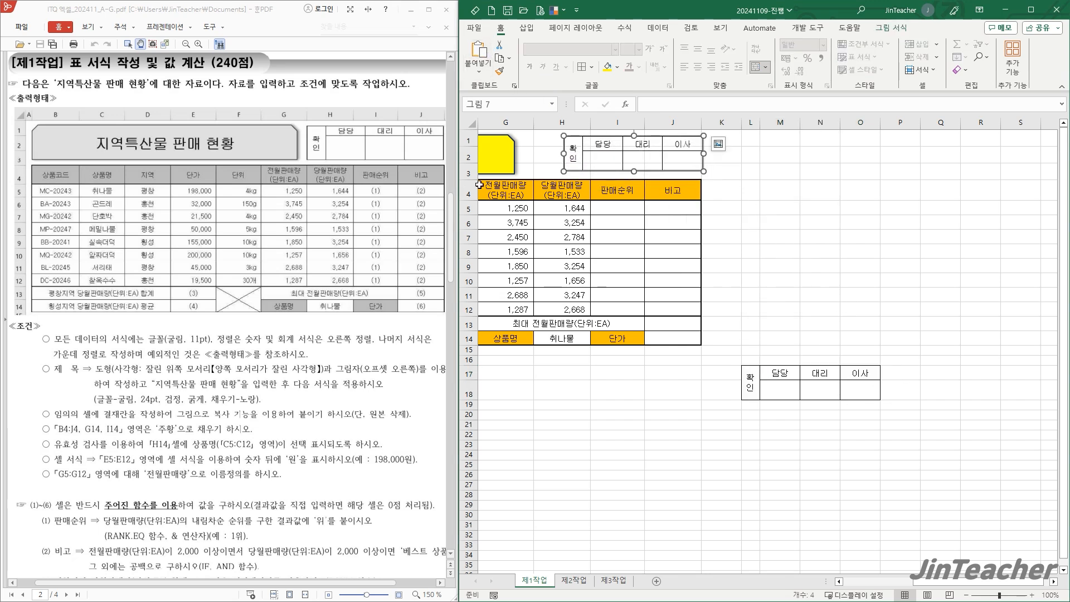
left_click_drag(560, 153, 534, 153)
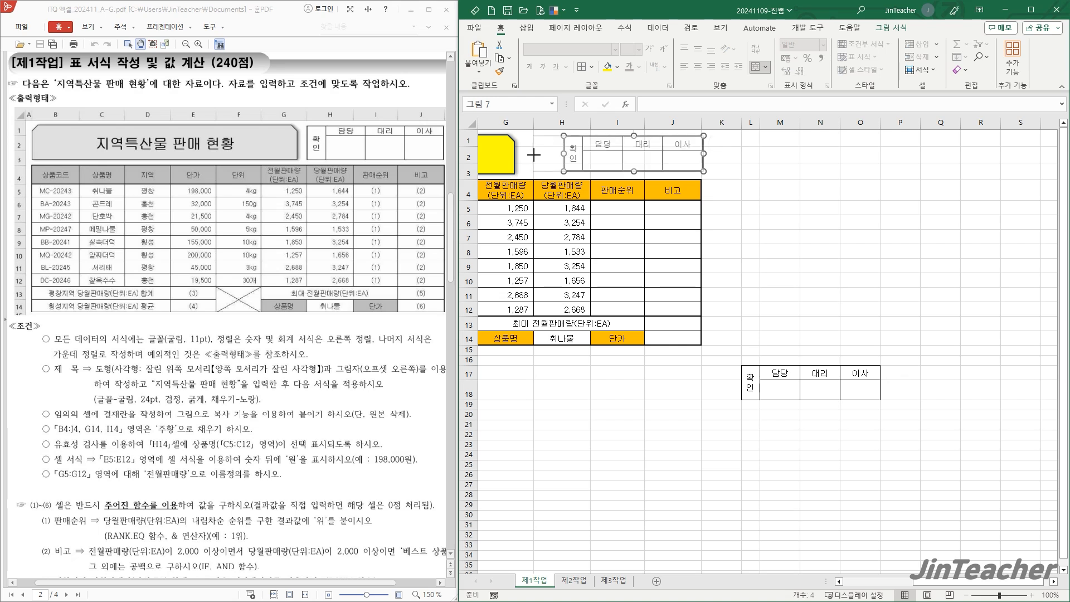
left_click_drag(535, 155, 534, 155)
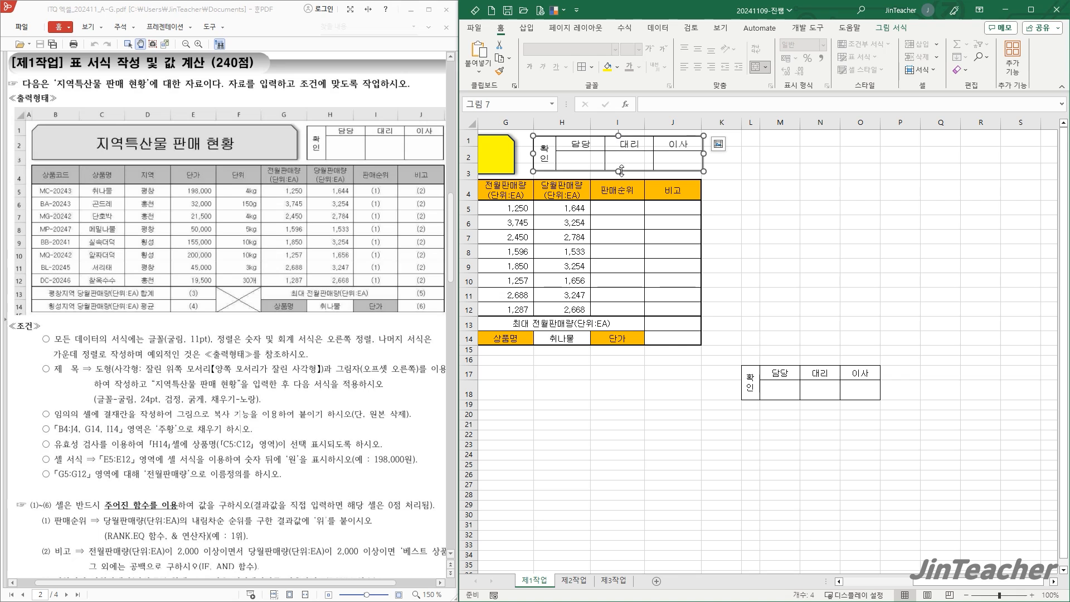
left_click_drag(619, 172, 619, 175)
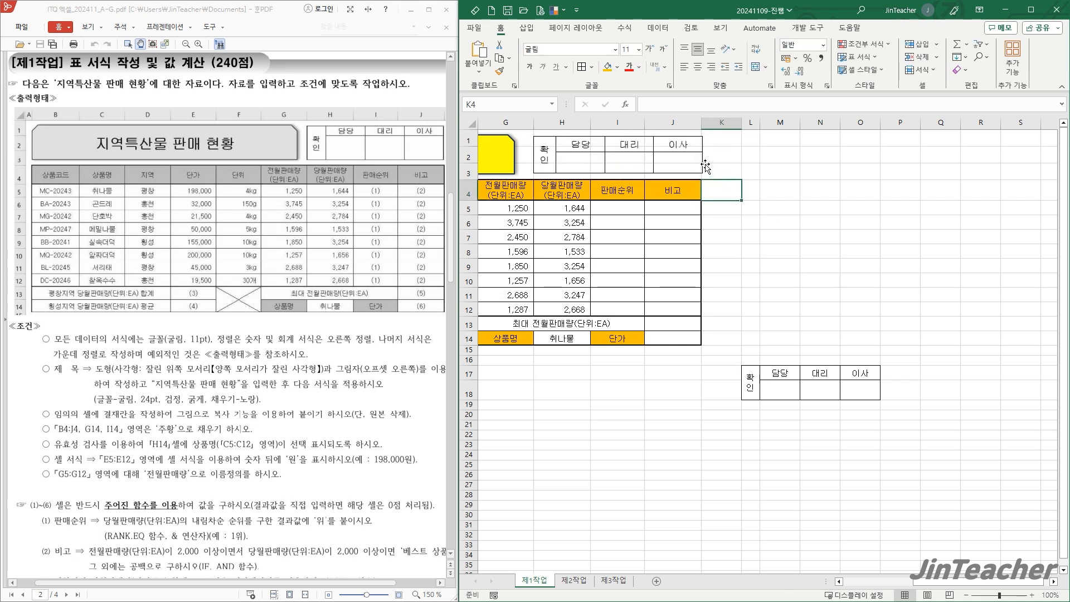
left_click_drag(702, 154, 700, 155)
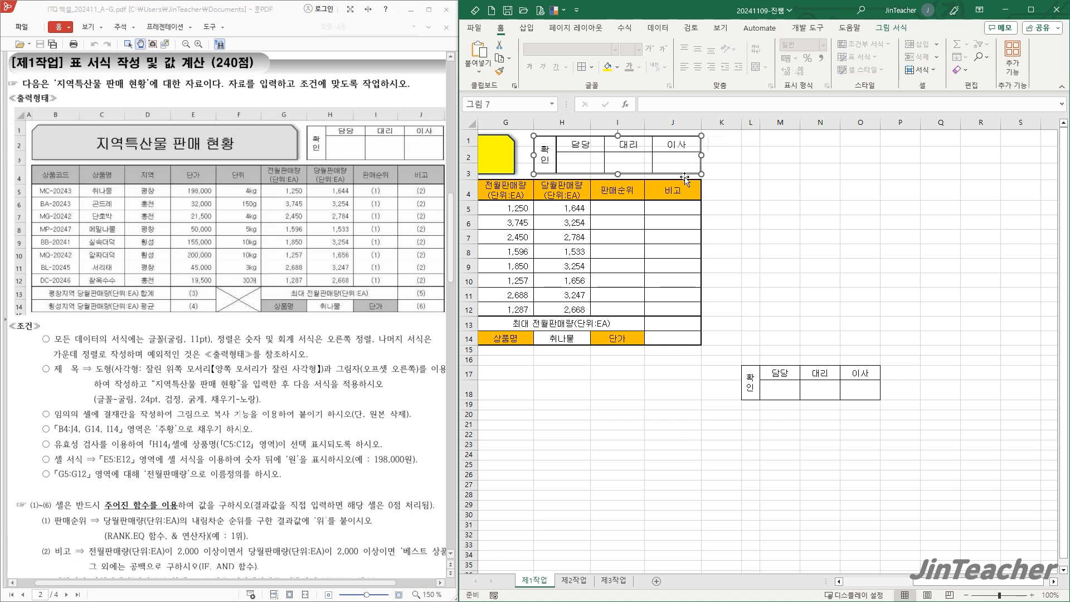
left_click(718, 171)
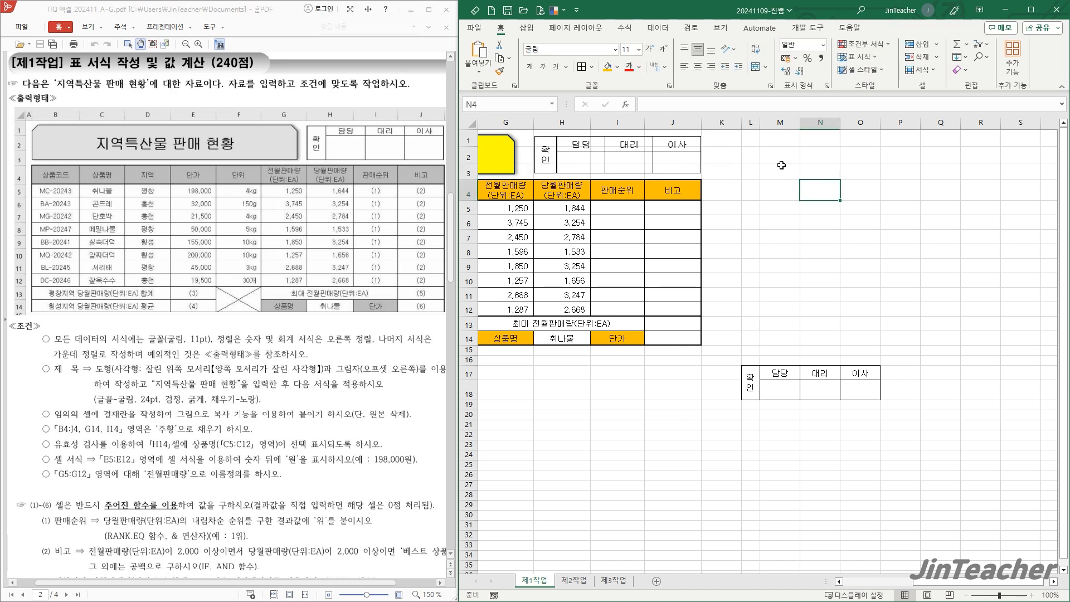
Step: Delete columns L:O holding the original approval table
left_click_drag(750, 122, 858, 122)
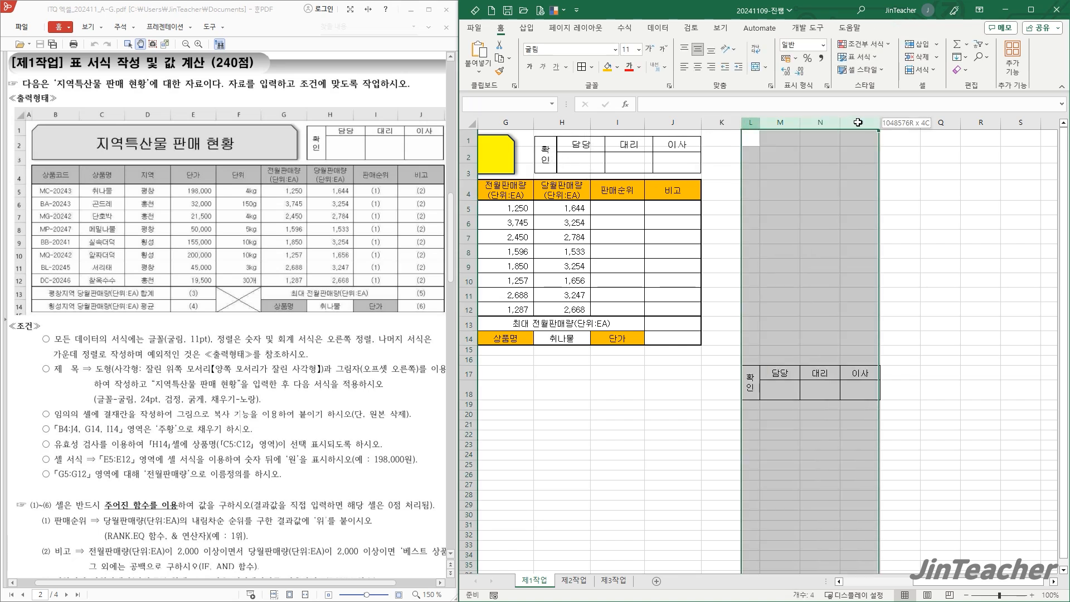
left_click(918, 56)
left_click(962, 454)
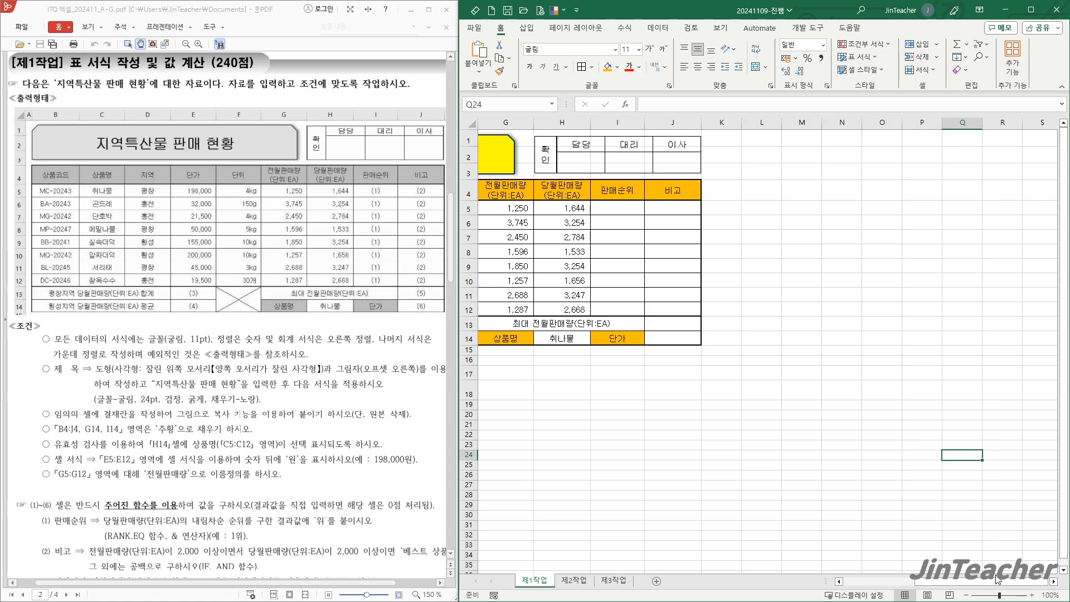
left_click_drag(1003, 582, 974, 585)
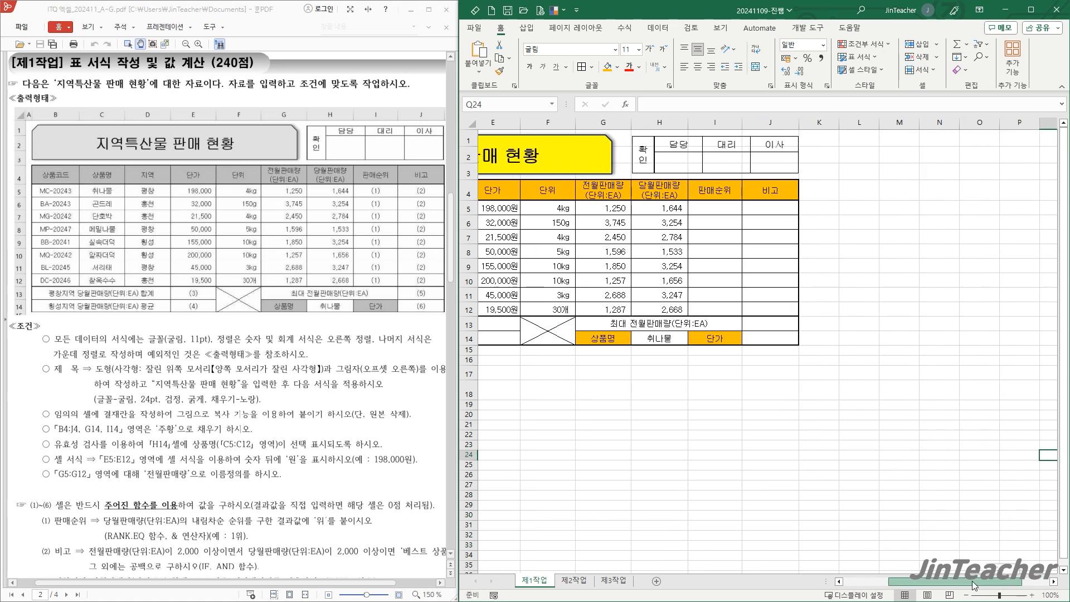
Step: Drag the title shape's right edge slightly further right
left_click(948, 446)
left_click(910, 172)
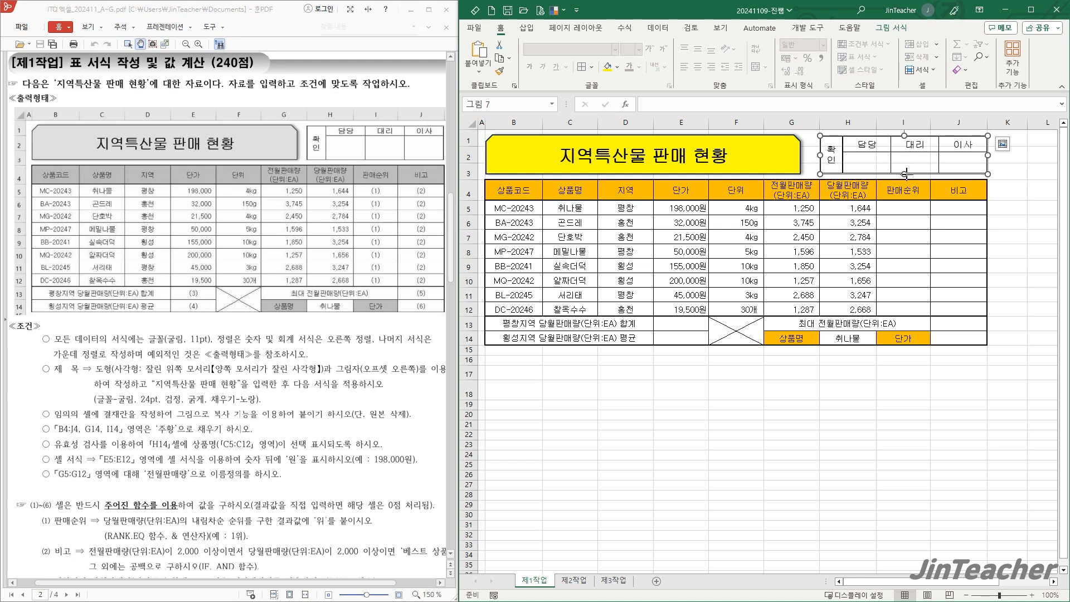
left_click(790, 156)
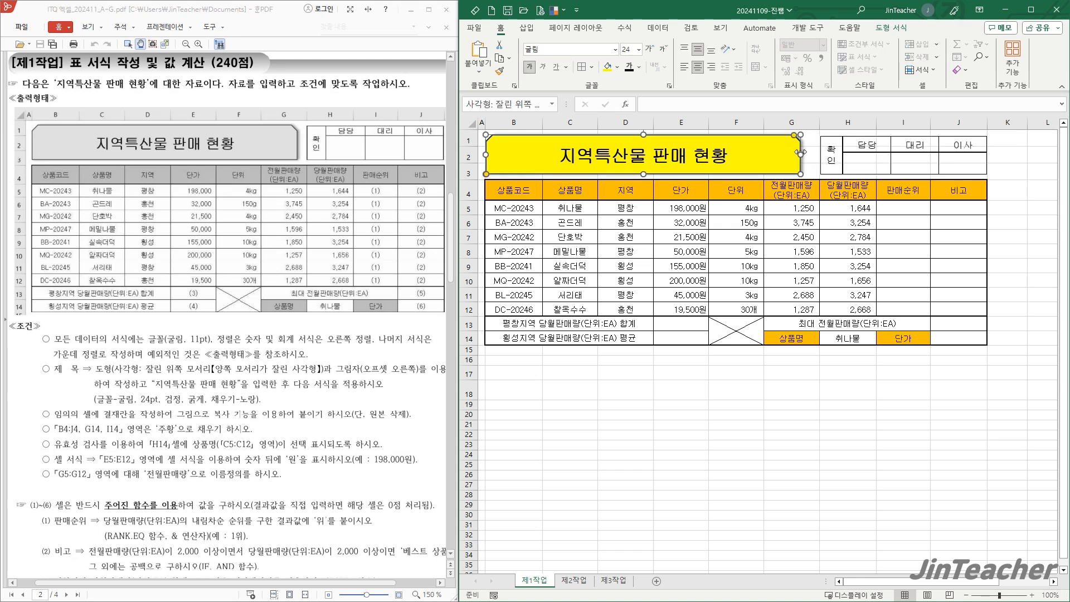
left_click_drag(801, 154, 806, 152)
left_click(1019, 170)
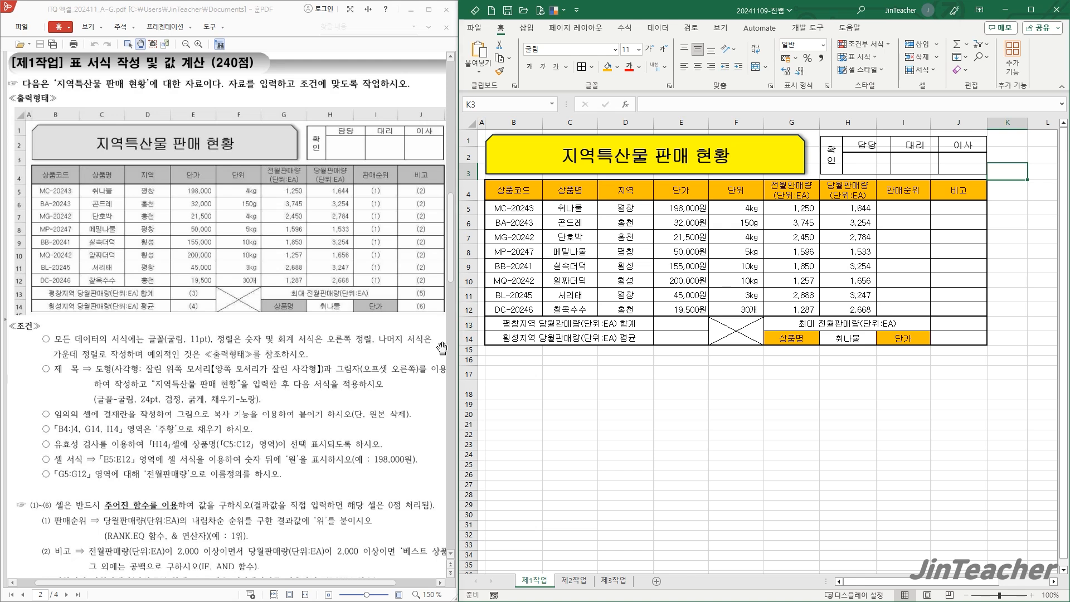
Step: Review the task conditions and check the 단가 value in E5
scroll(322, 378, "down", 4)
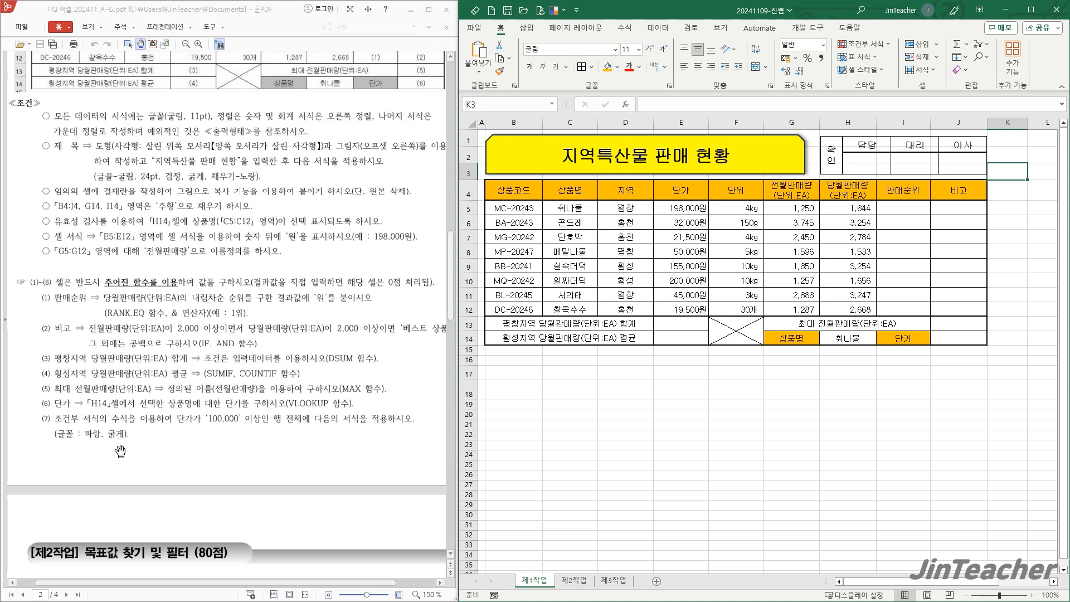
scroll(121, 452, "up", 1)
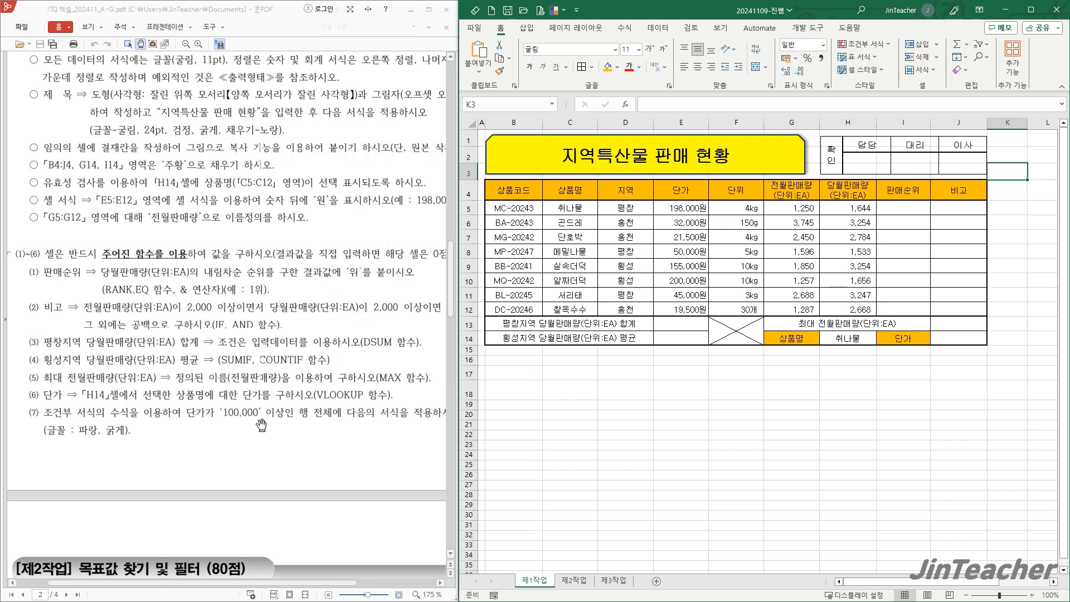
left_click_drag(324, 439, 298, 441)
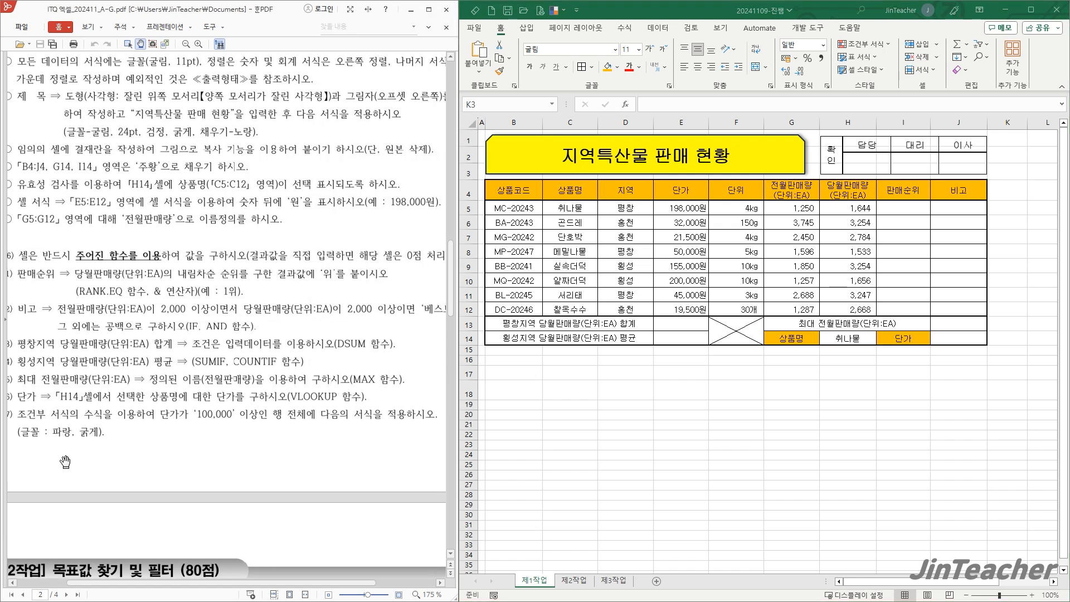
left_click(778, 359)
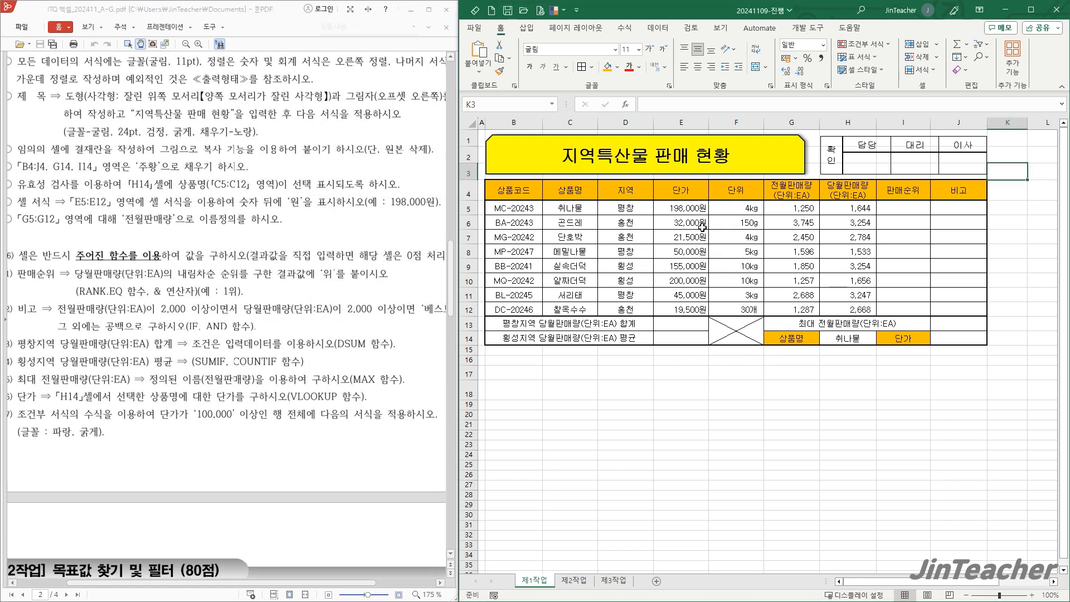
left_click(694, 209)
left_click(655, 382)
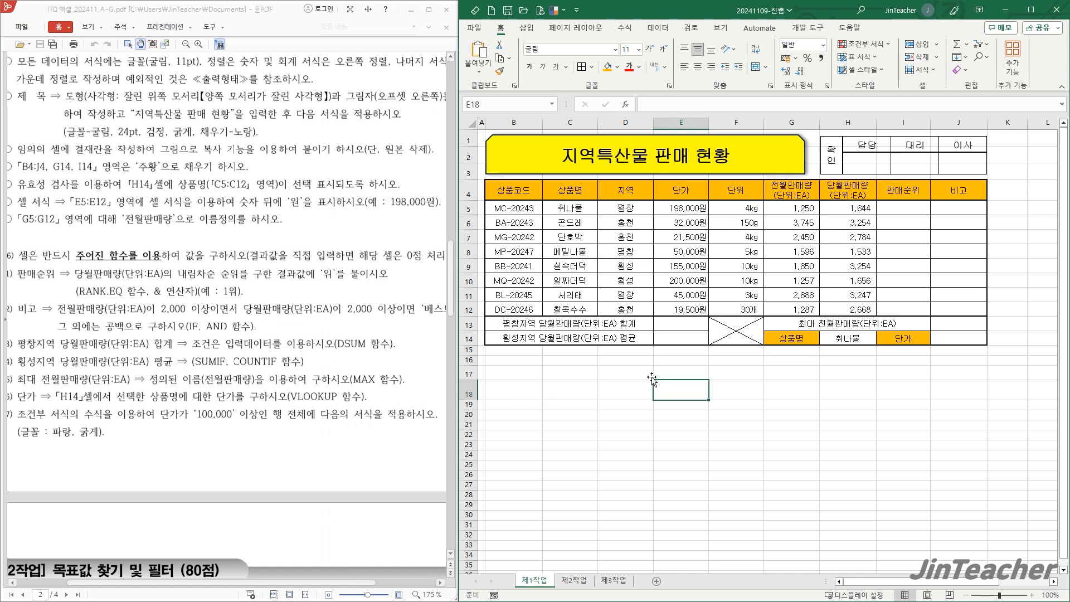
Step: Start a formula-based conditional-format rule on B5:J12 with the condition =$E5>=100000
left_click_drag(521, 206, 958, 310)
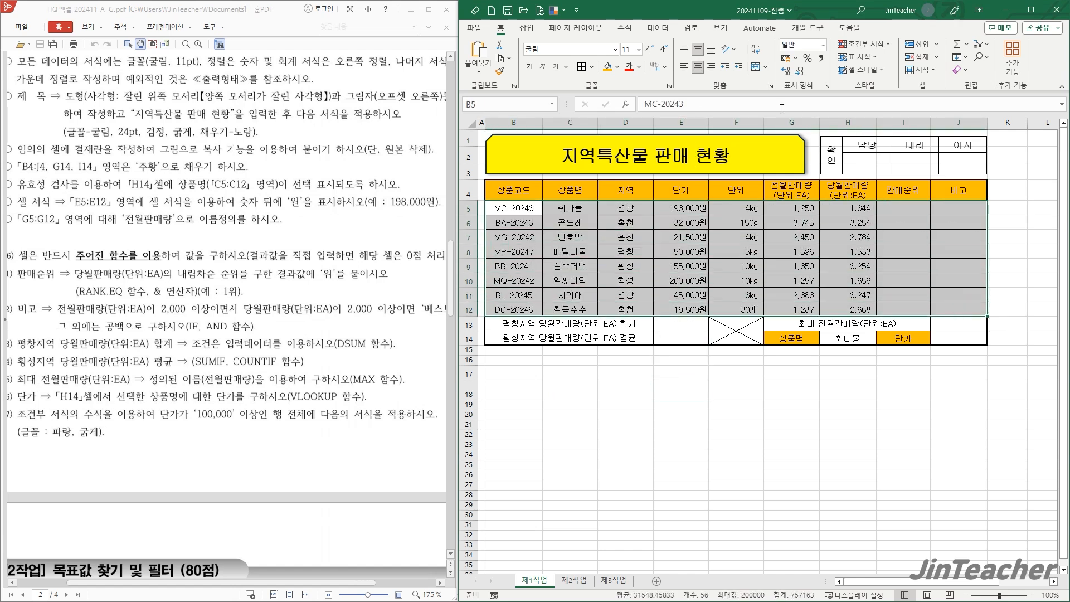
left_click(864, 44)
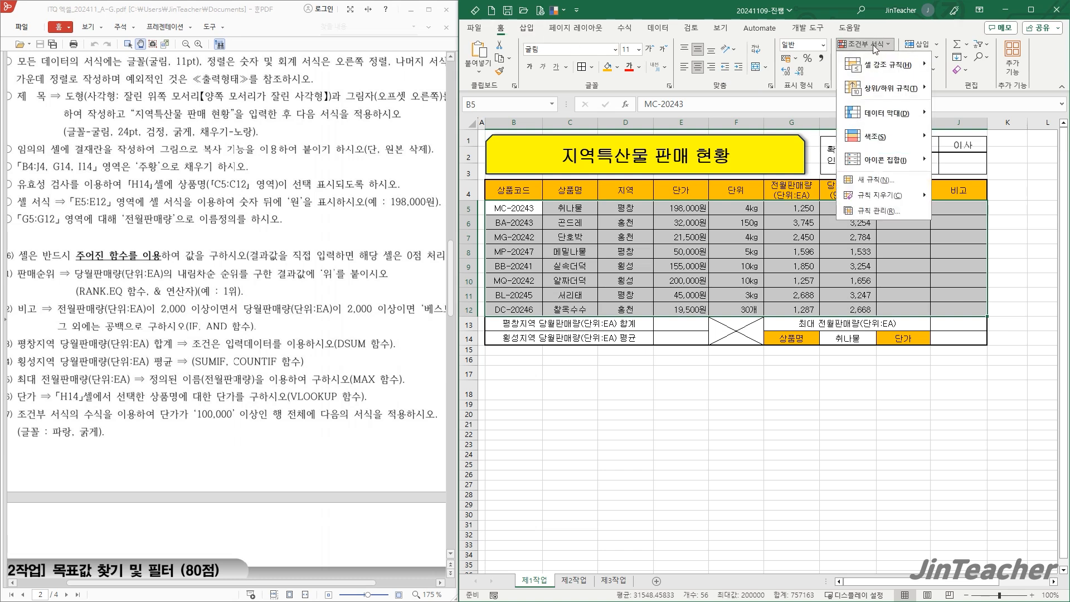
left_click(871, 187)
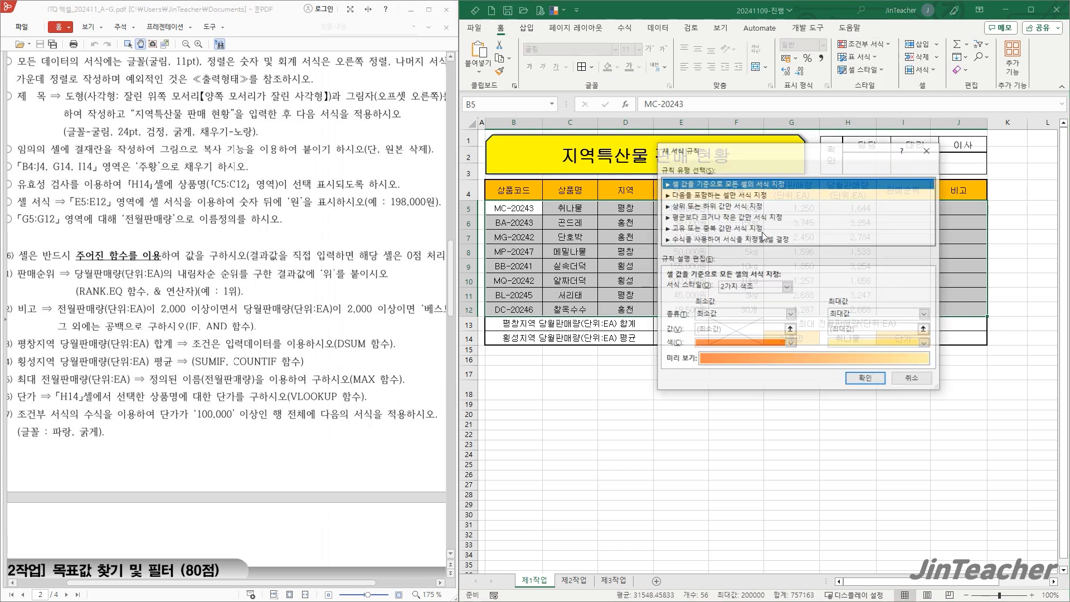
left_click(693, 240)
left_click(695, 289)
left_click_drag(708, 158, 787, 144)
left_click(687, 203)
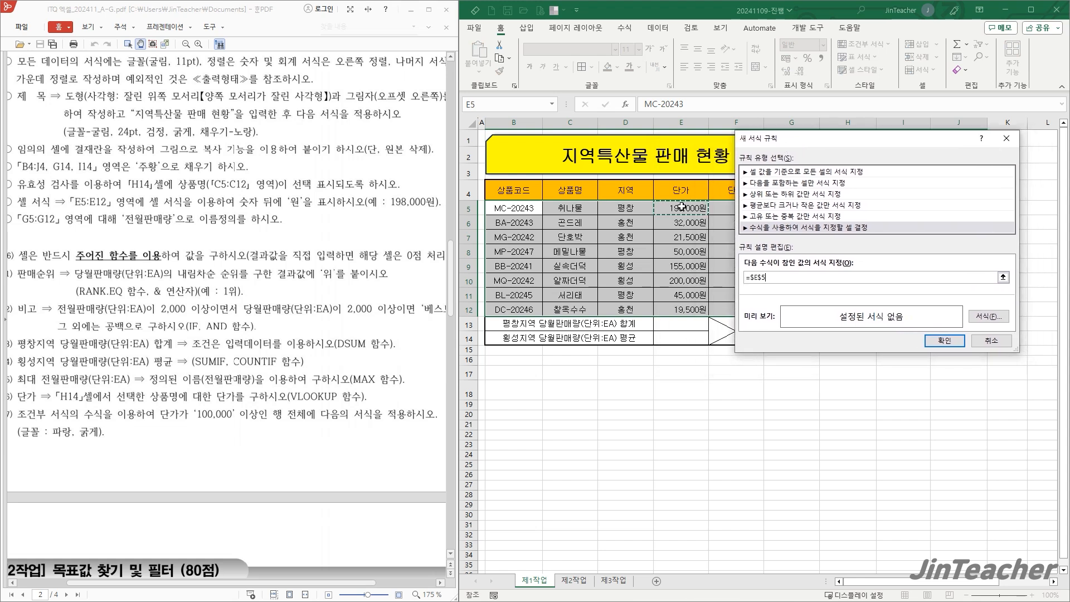
key("F4")
key("F4")
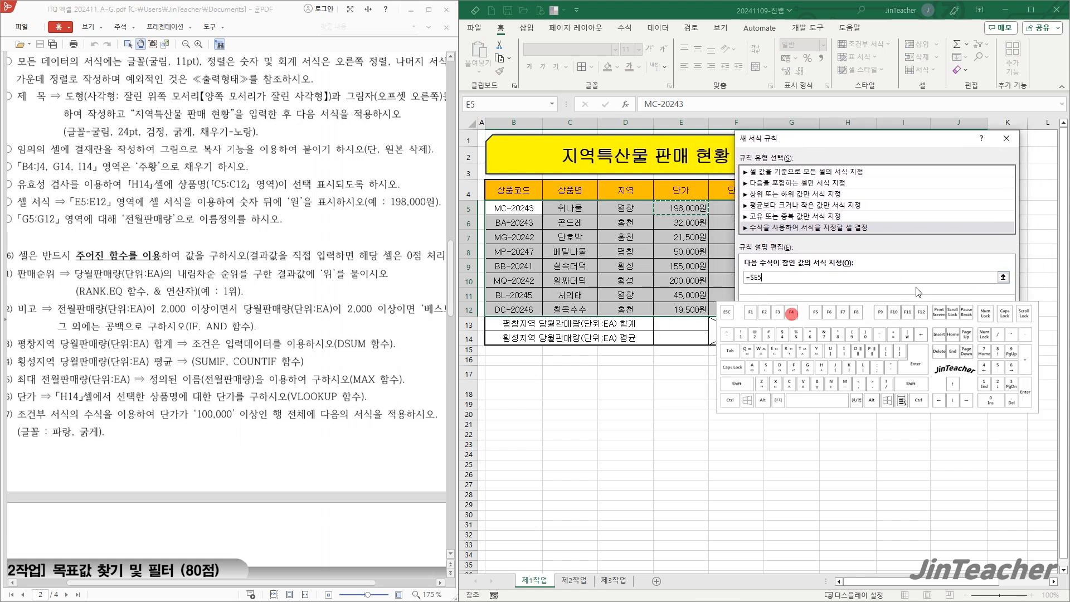
type(">=100000")
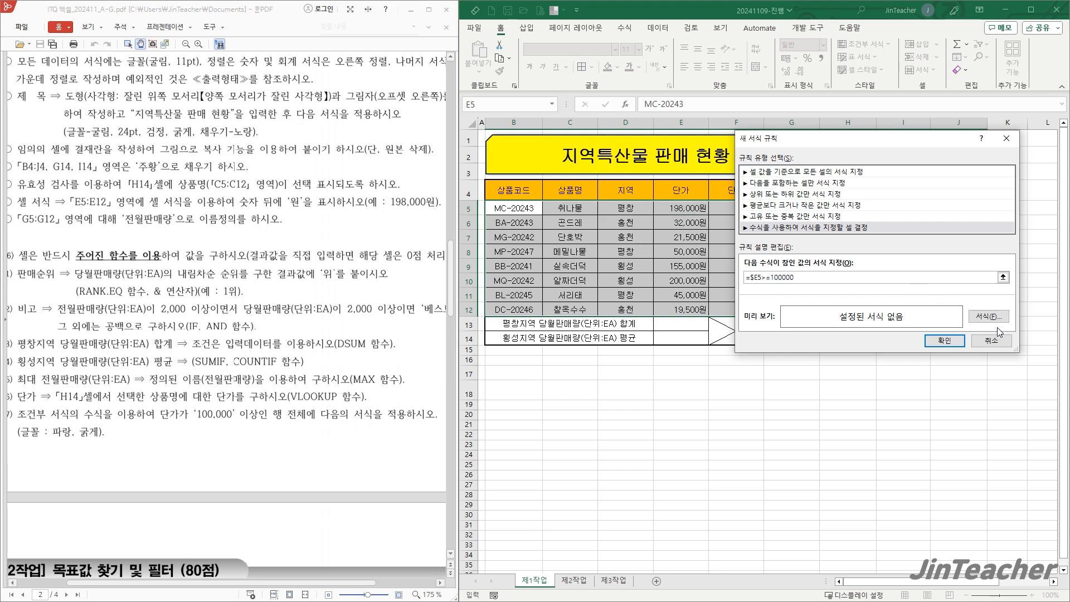
Step: Format matching rows in bold blue, apply the rule, and check the 198,000 and 200,000 rows
left_click(997, 320)
left_click(823, 164)
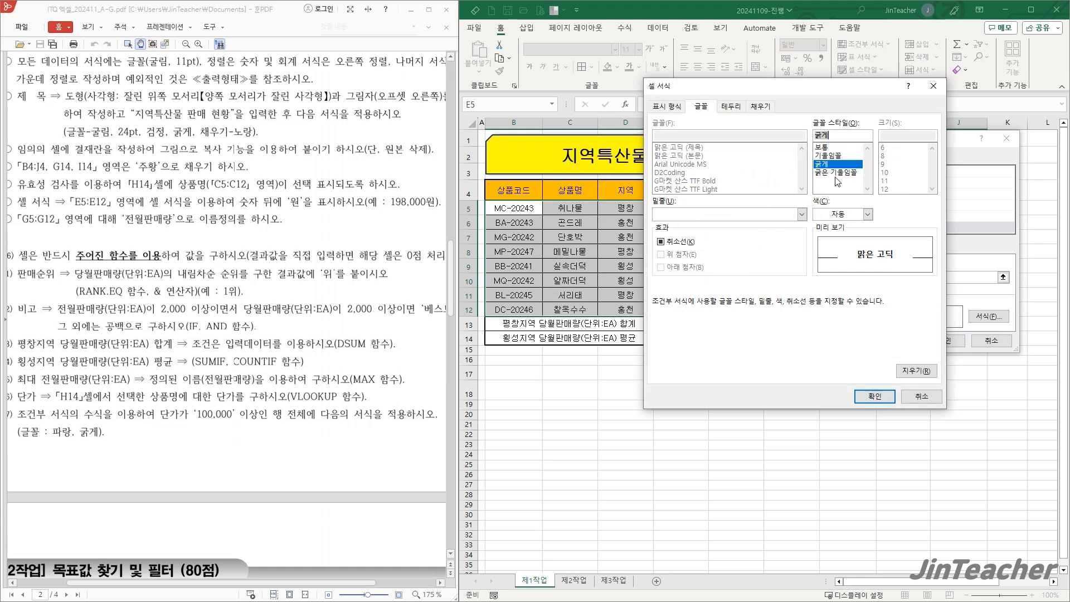
left_click(858, 214)
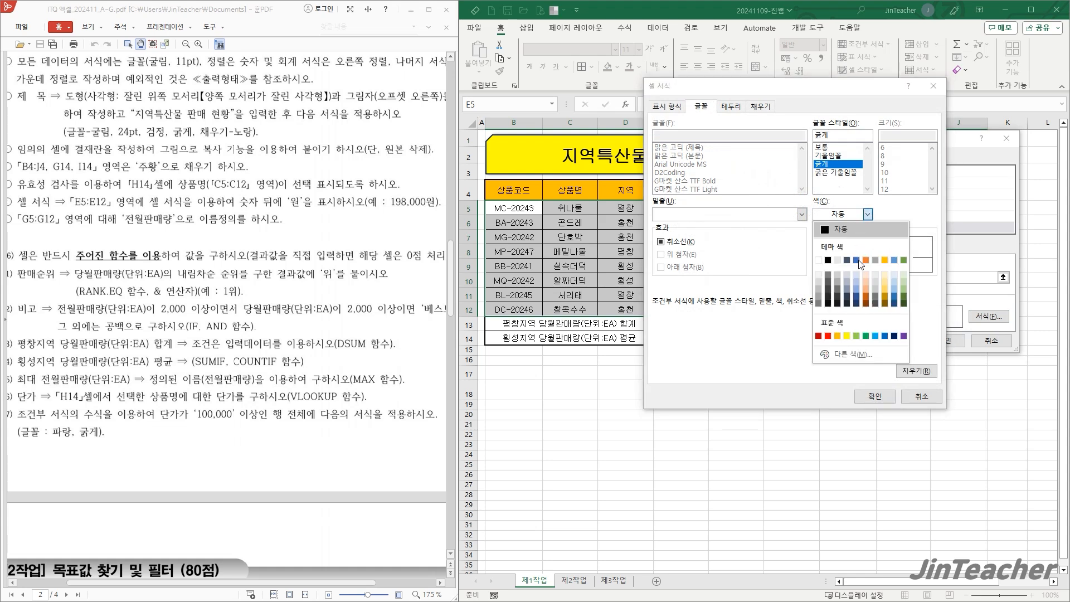
left_click(885, 336)
left_click(875, 396)
left_click(942, 340)
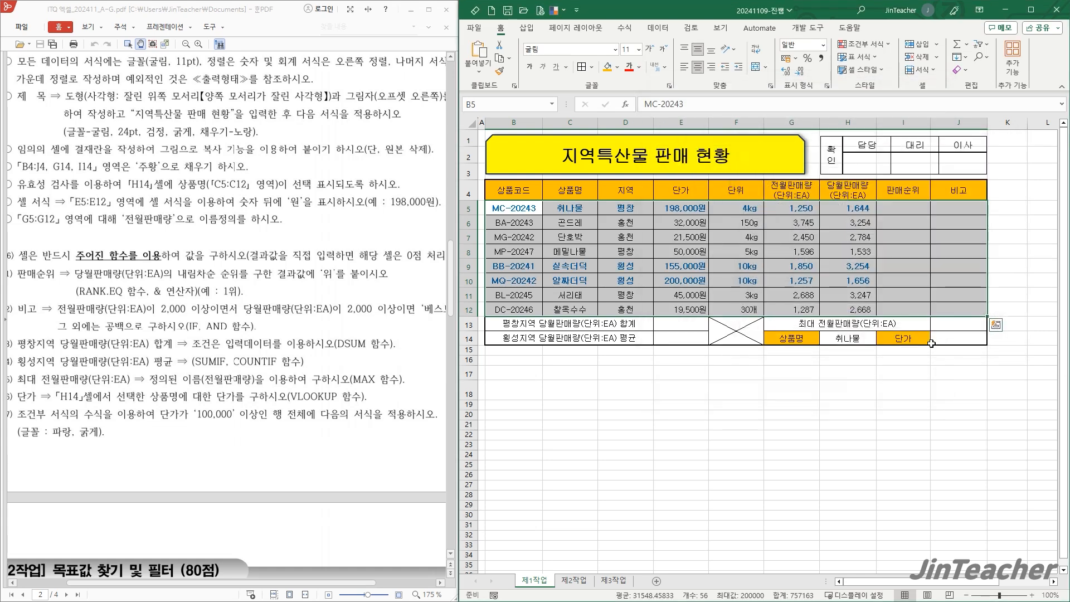
left_click(733, 253)
left_click(697, 212)
left_click(691, 286)
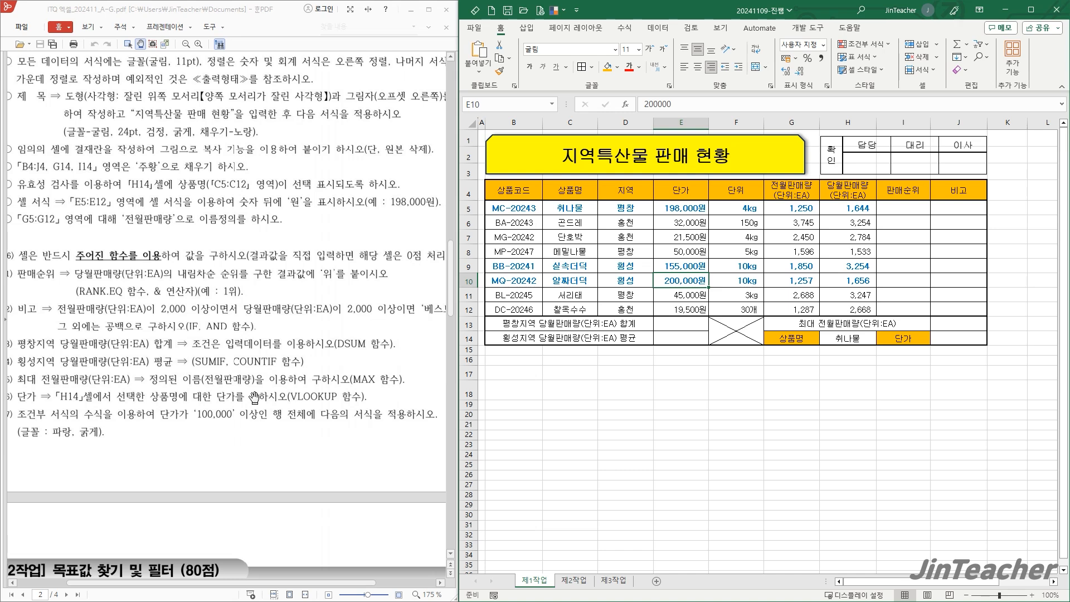
Step: Read the task conditions in the PDF, then select the 제1작업 product table B4:H12
scroll(172, 451, "down", 7)
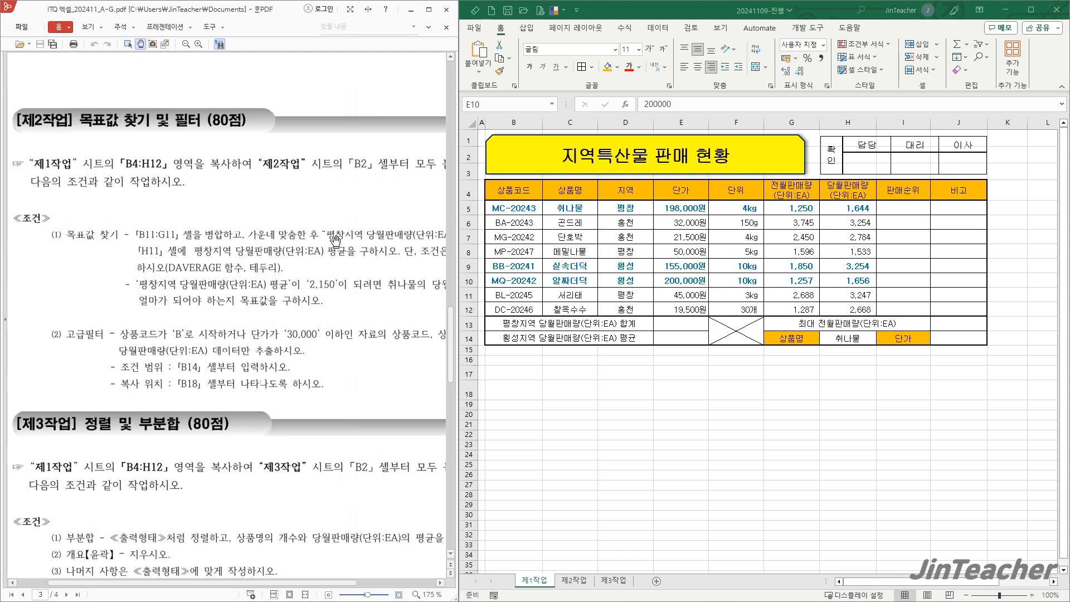
scroll(335, 240, "down", 1)
left_click_drag(324, 238, 282, 197)
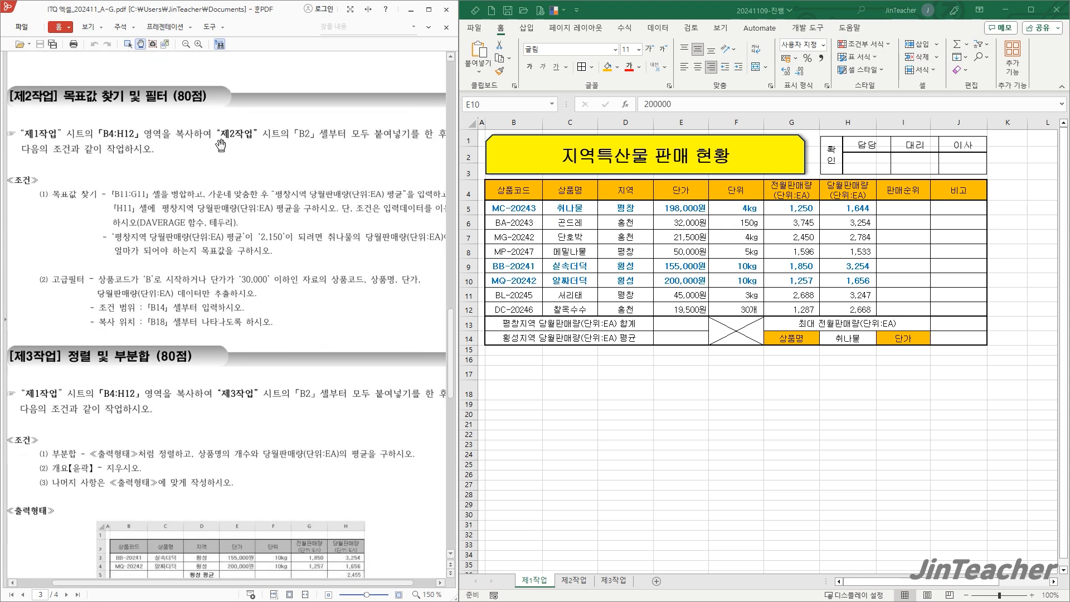
left_click_drag(269, 159, 305, 154)
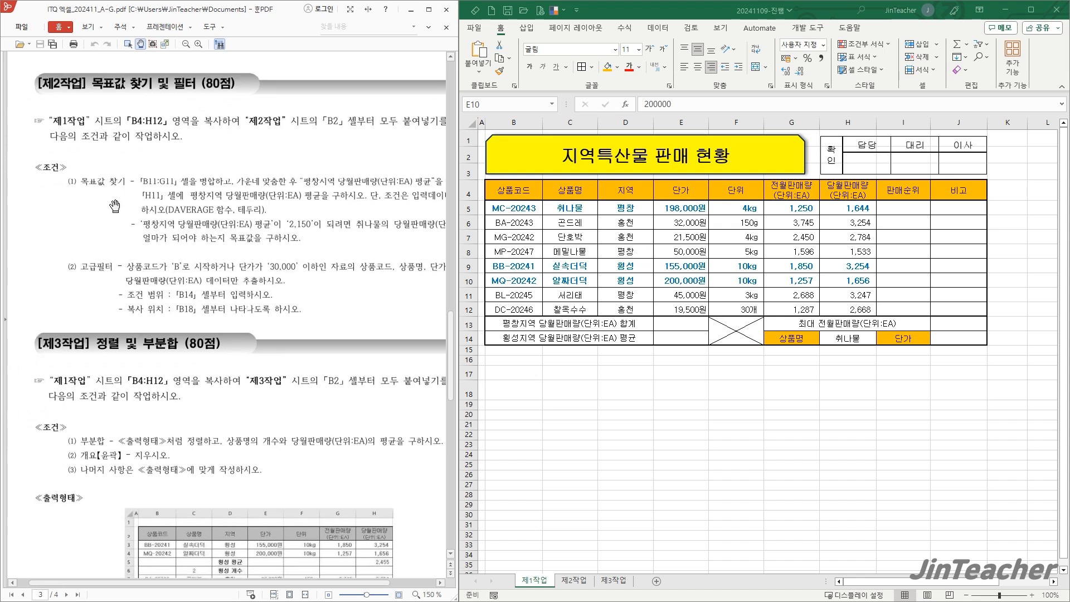
left_click(632, 429)
left_click_drag(514, 190, 846, 310)
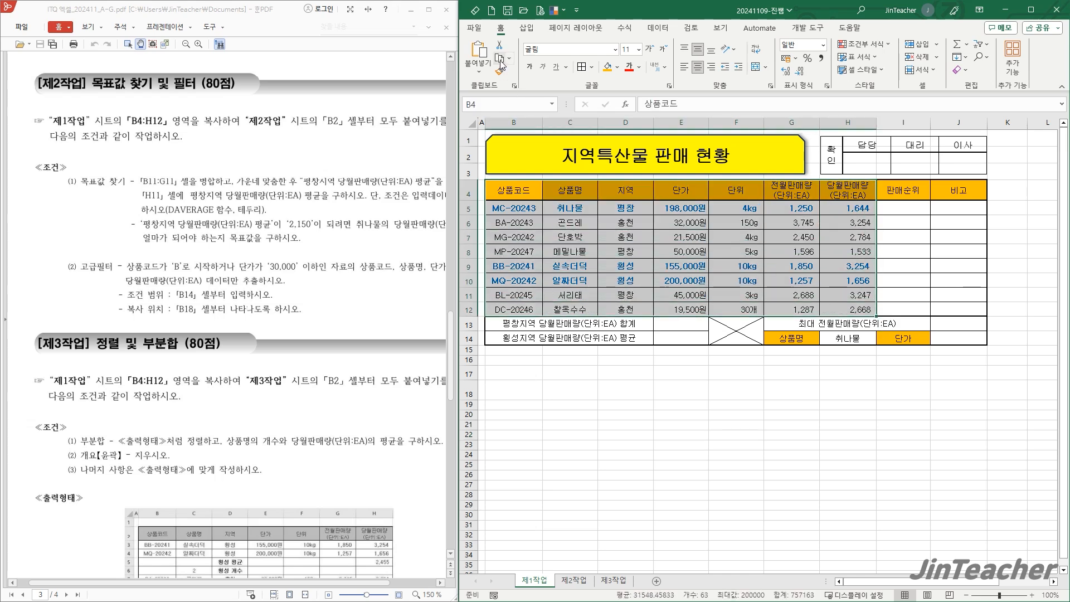
Step: Paste the copied table at B2 on 제2작업, keeping the source column widths
key("ctrl+c")
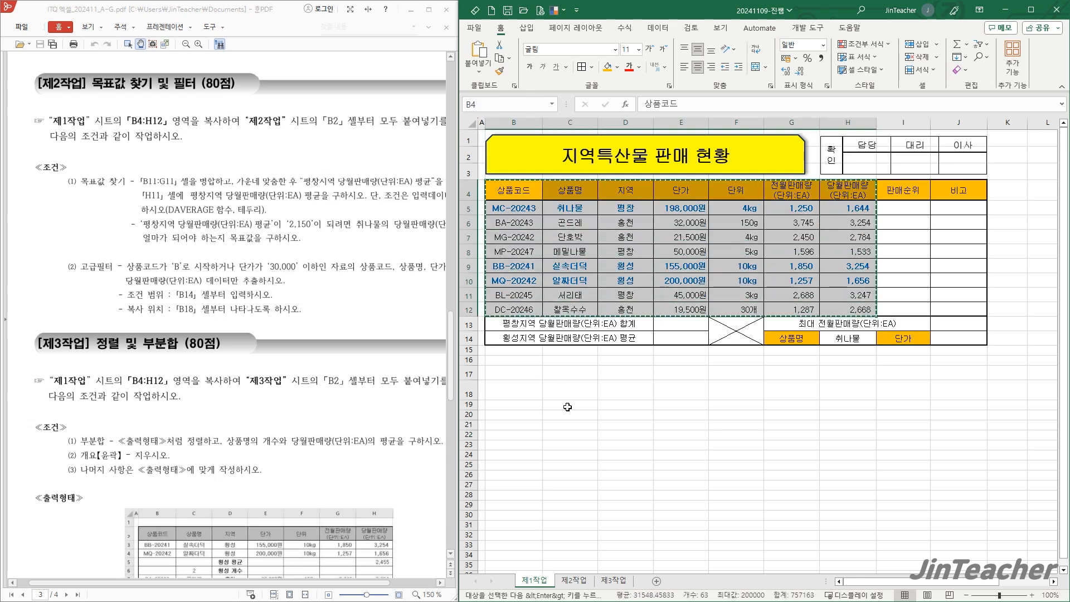
left_click(574, 580)
left_click(505, 146)
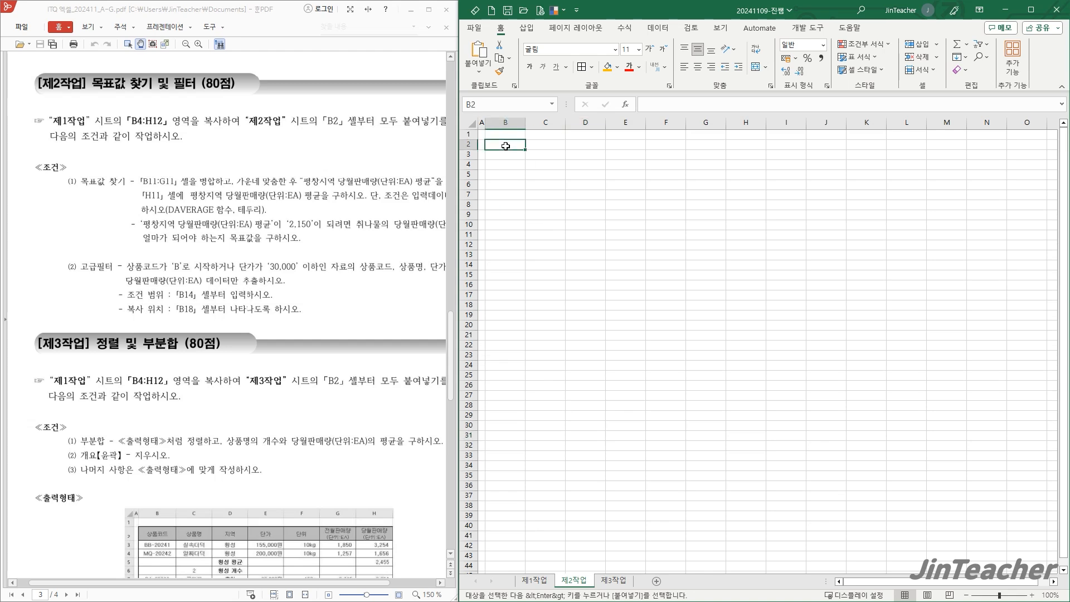
key("ctrl+v")
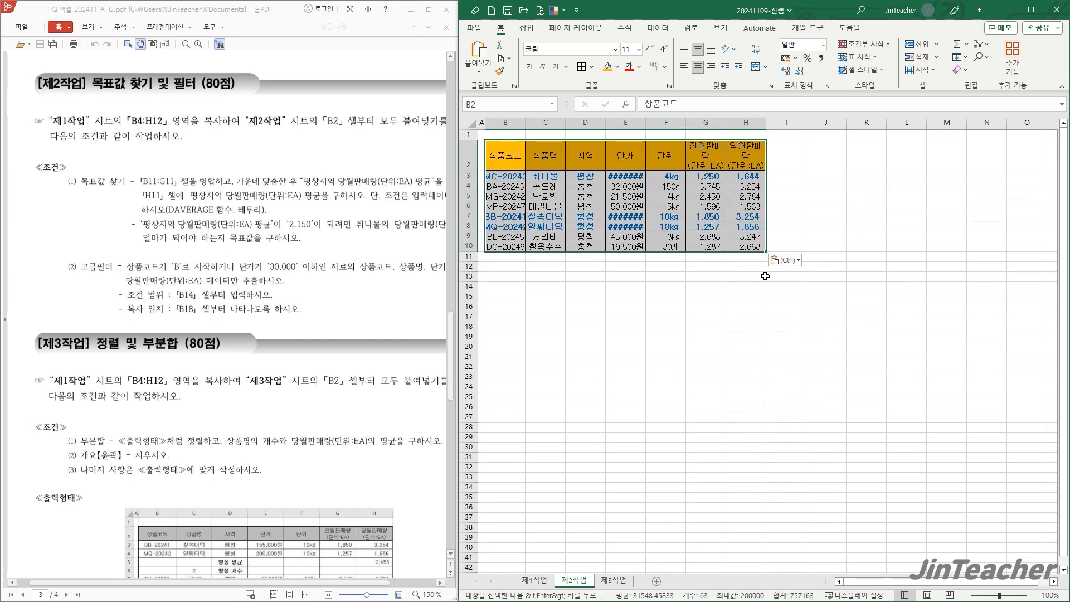
left_click(790, 261)
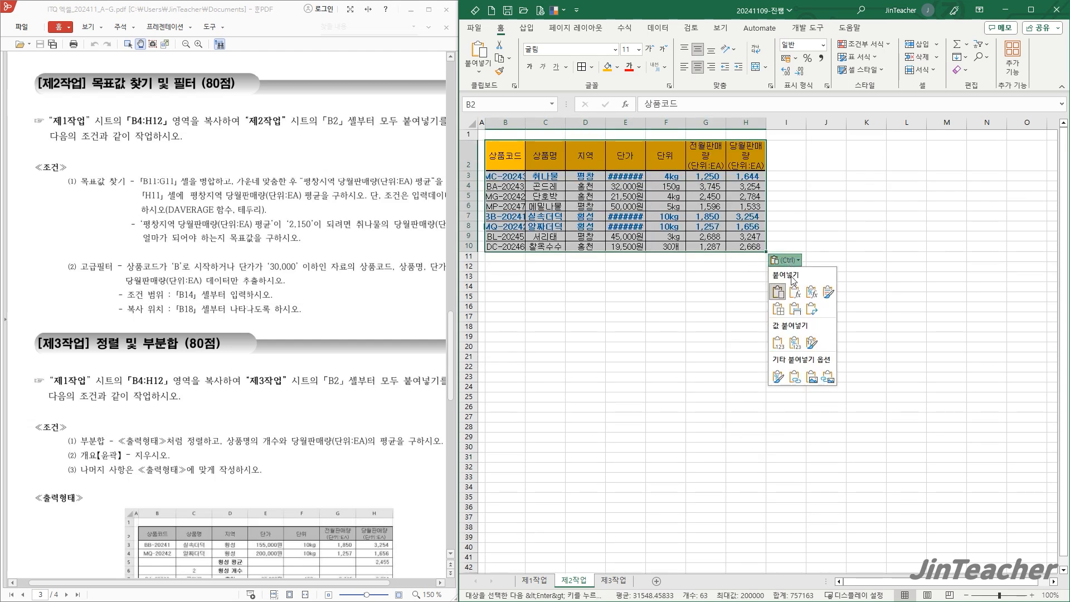
left_click(795, 309)
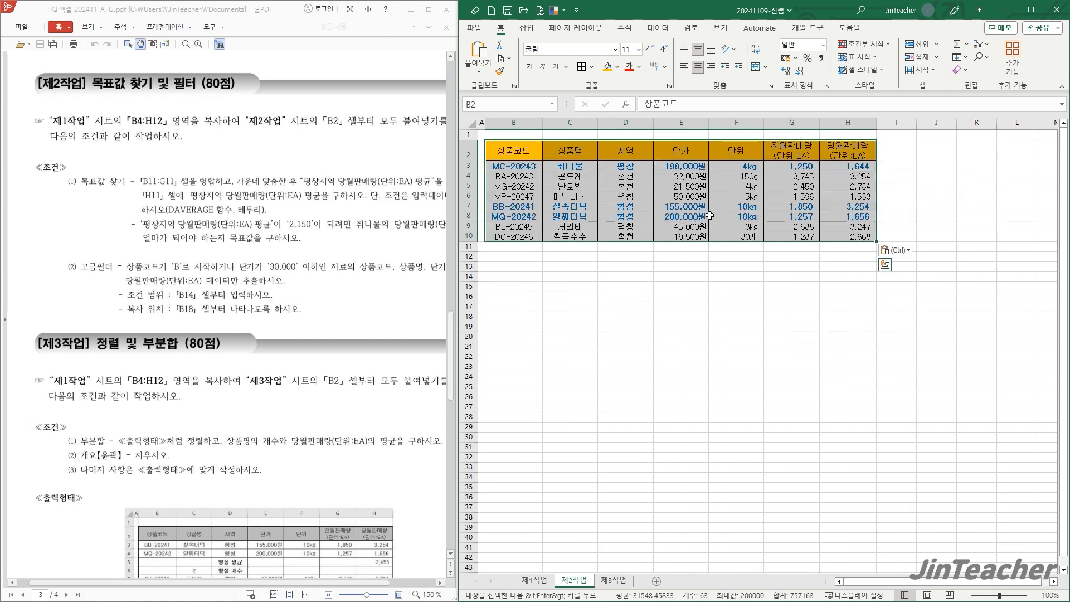
Step: Check the paste options, then merge and centre B11:G11
left_click(900, 236)
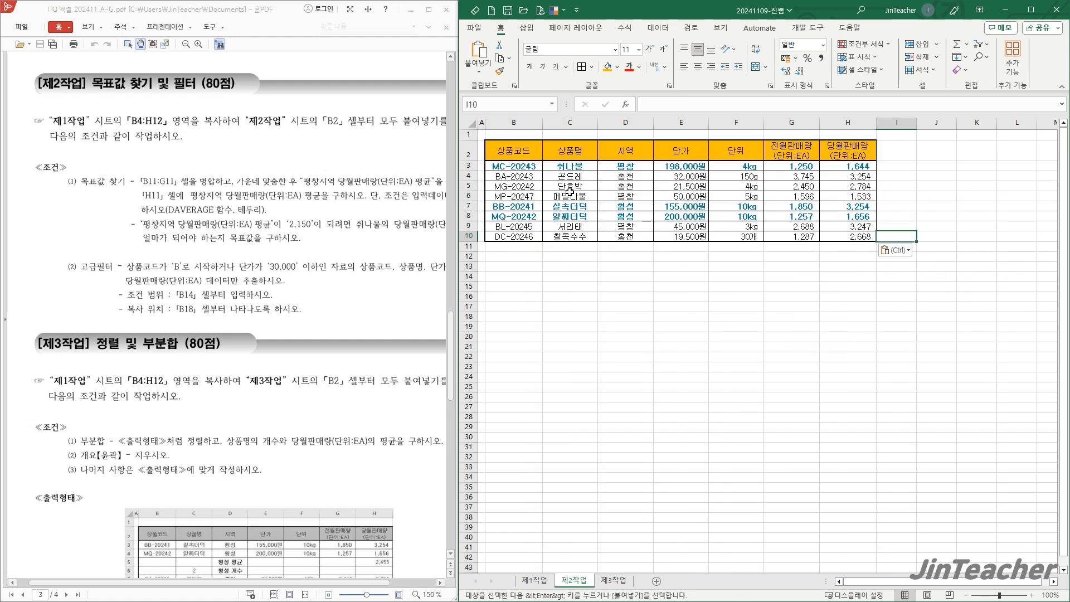
left_click(896, 250)
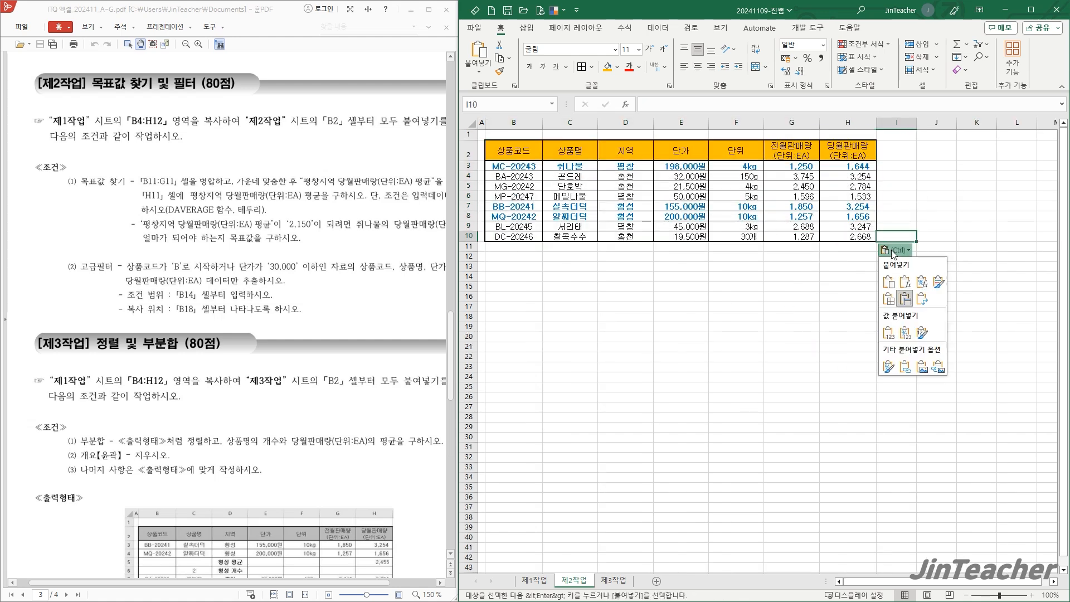
left_click(927, 201)
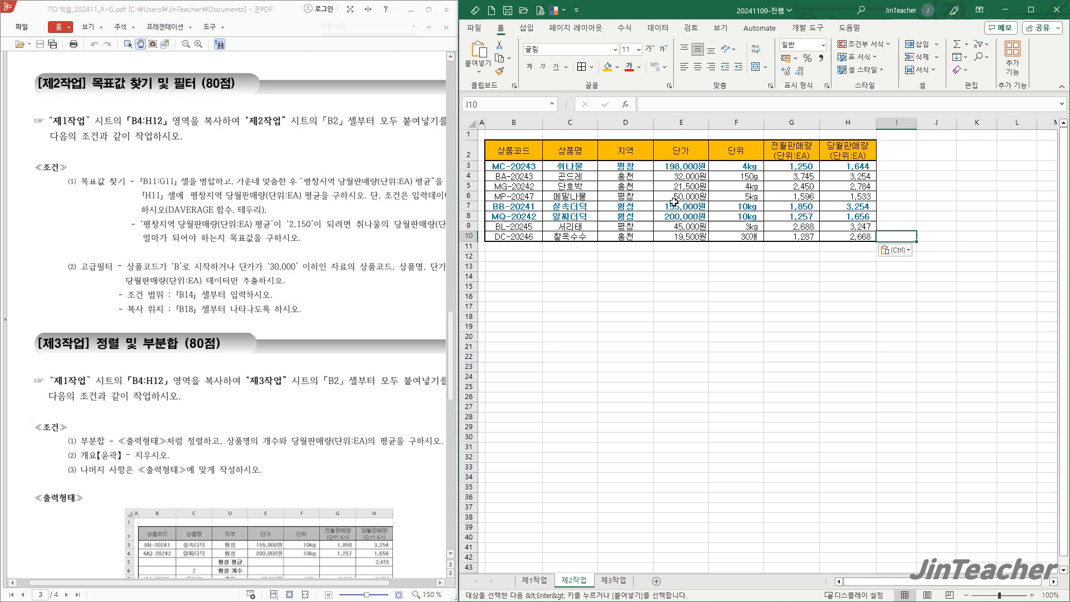
left_click(622, 277)
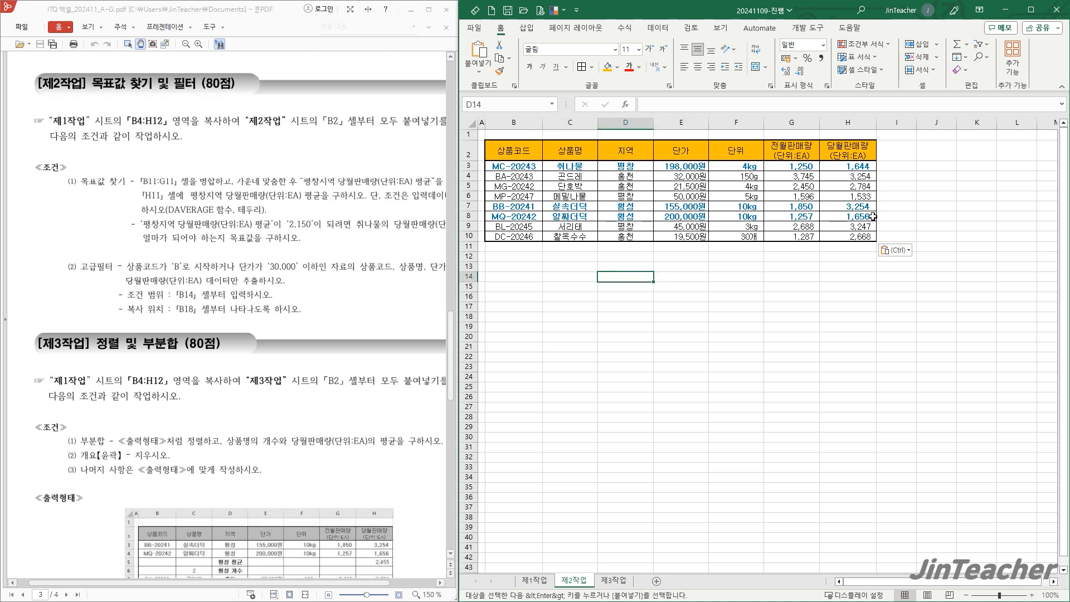
left_click(894, 236)
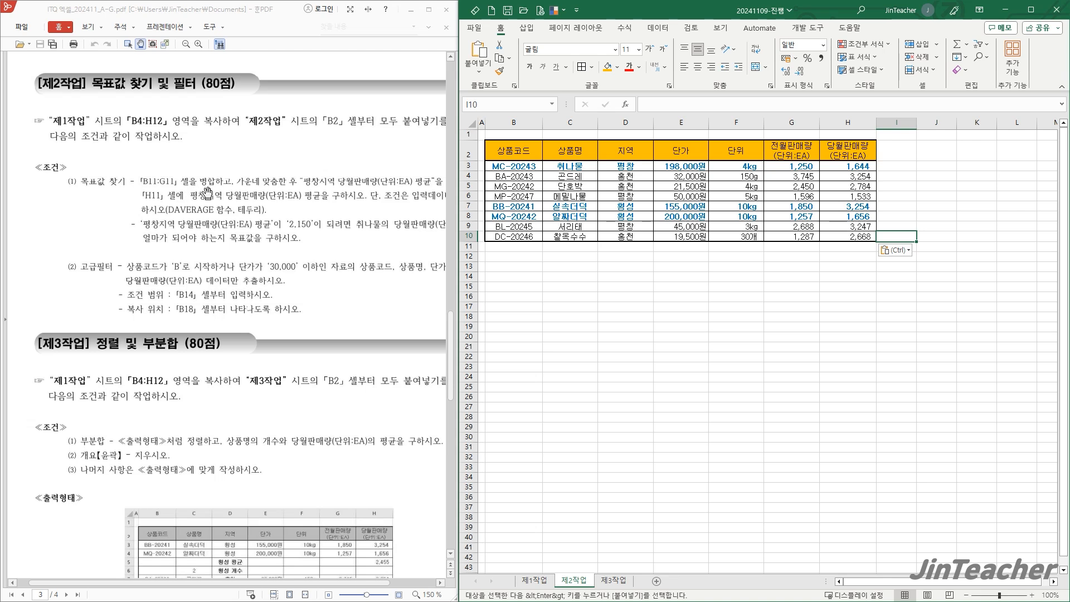
left_click_drag(515, 247, 791, 247)
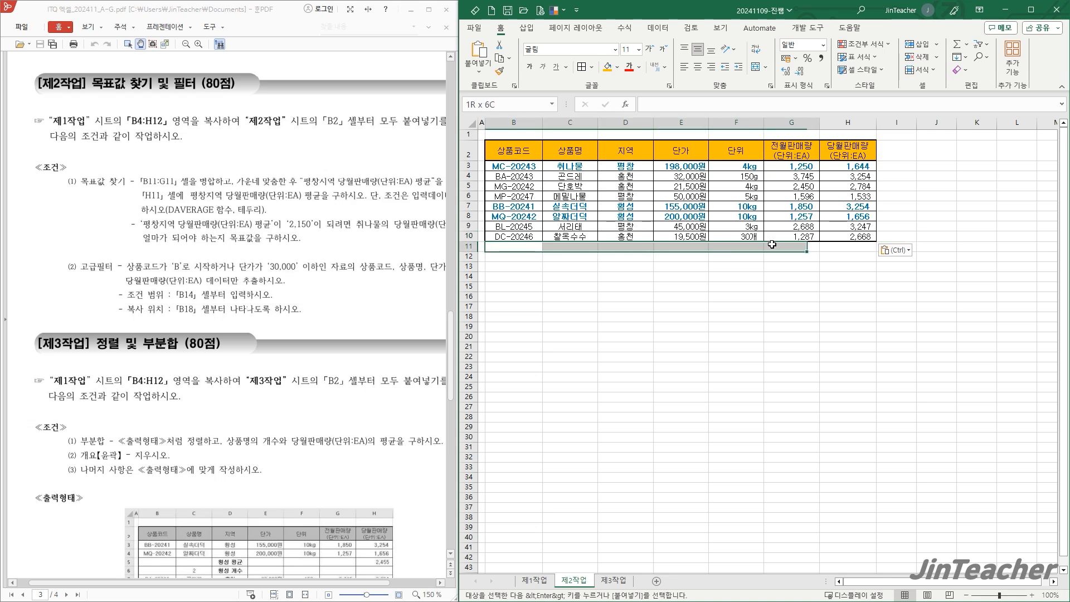
left_click(755, 67)
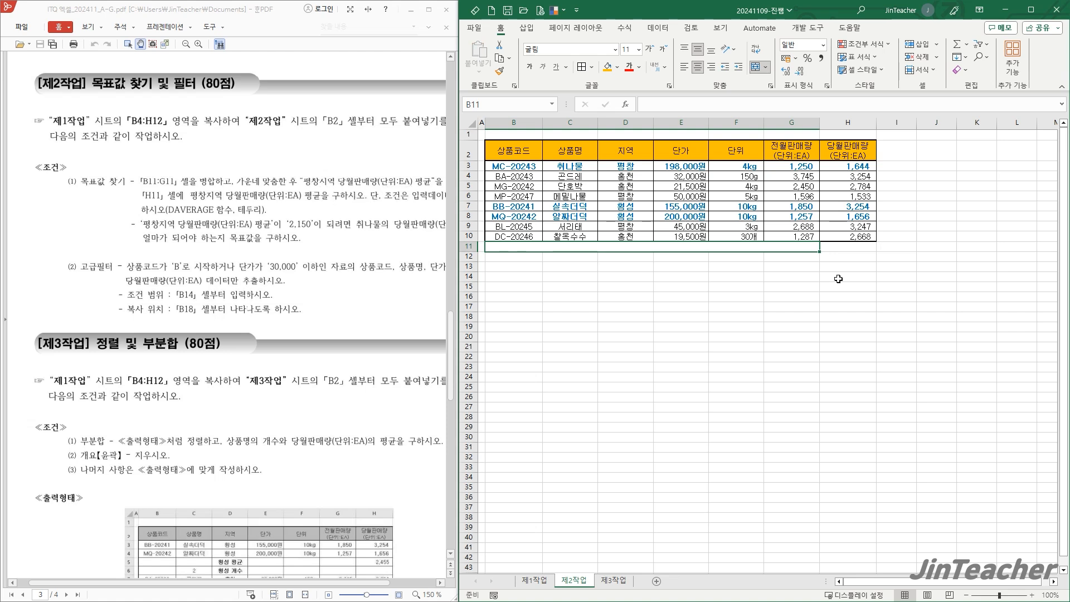
Step: Enter '평창지역 당월판매량(단위:EA) 평균' in merged cell B11 and move to H11
type("평창지역 ㄷ")
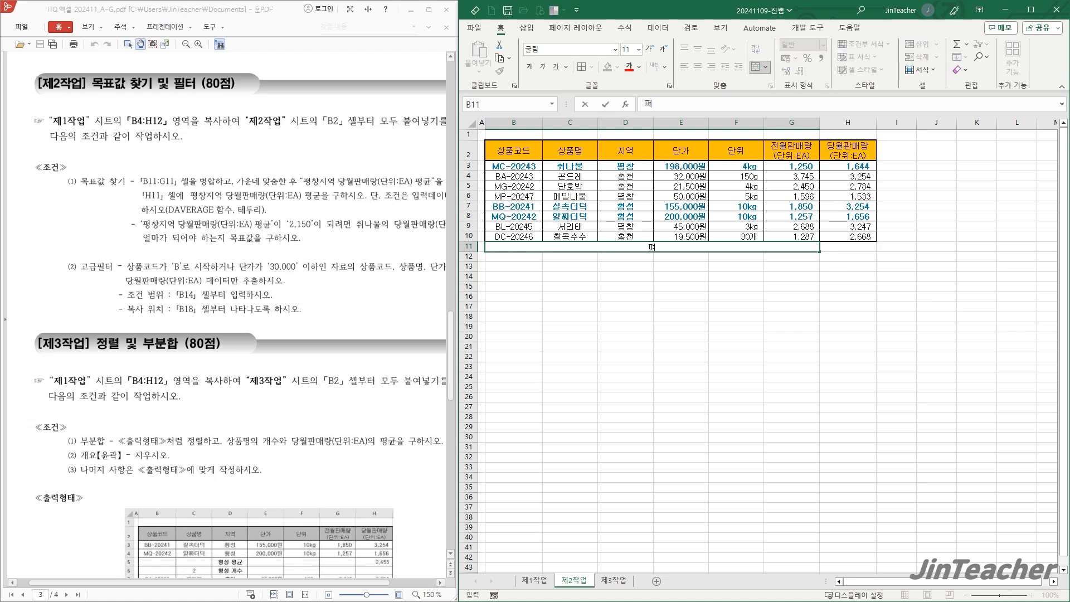
type("당월")
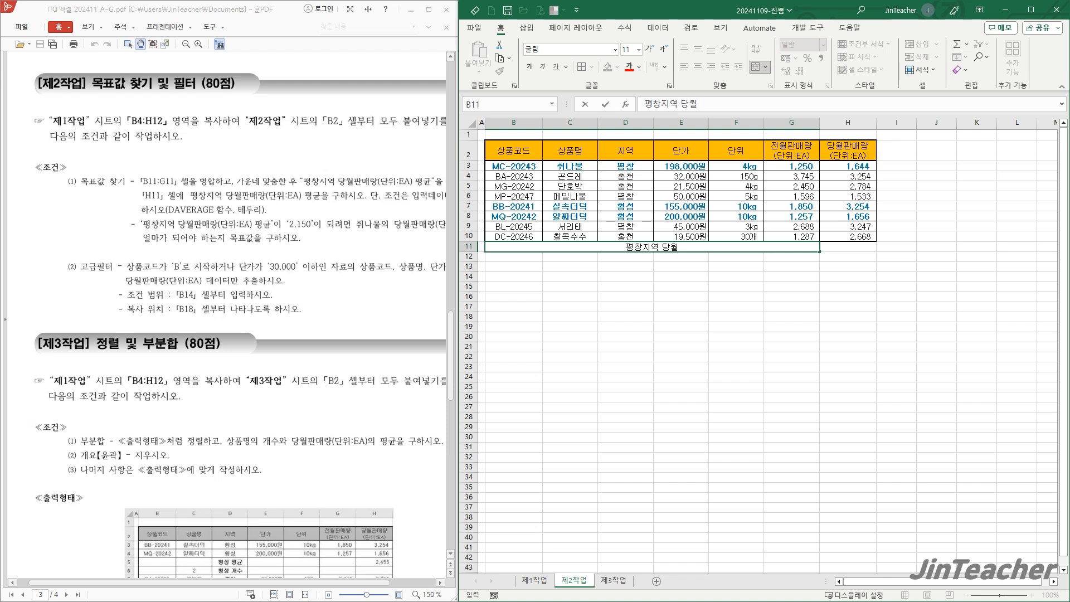
type("판매량(단위")
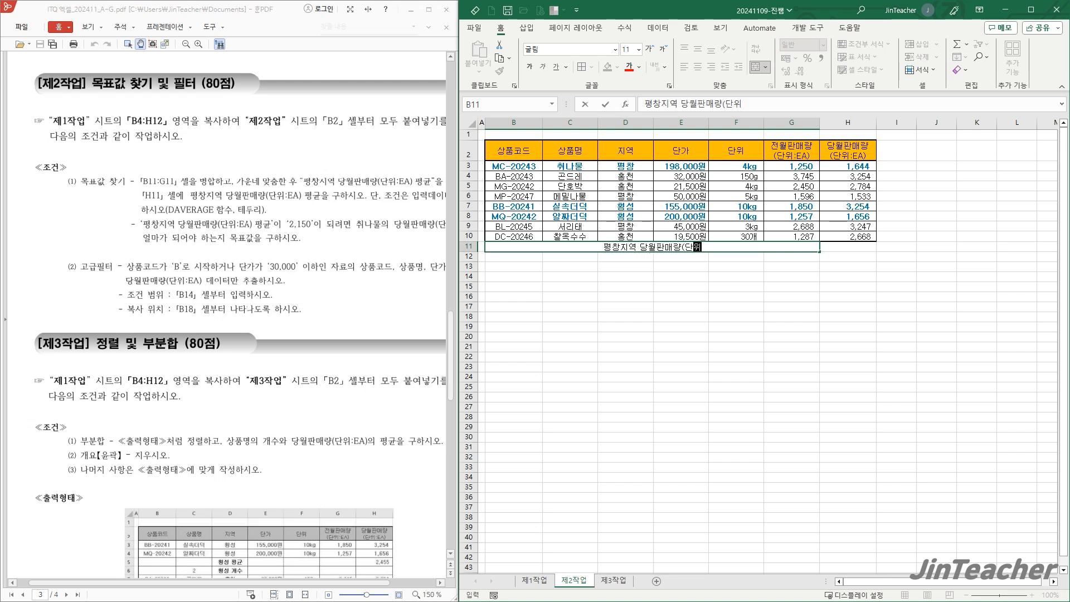
type(":EA) 평ㄱ")
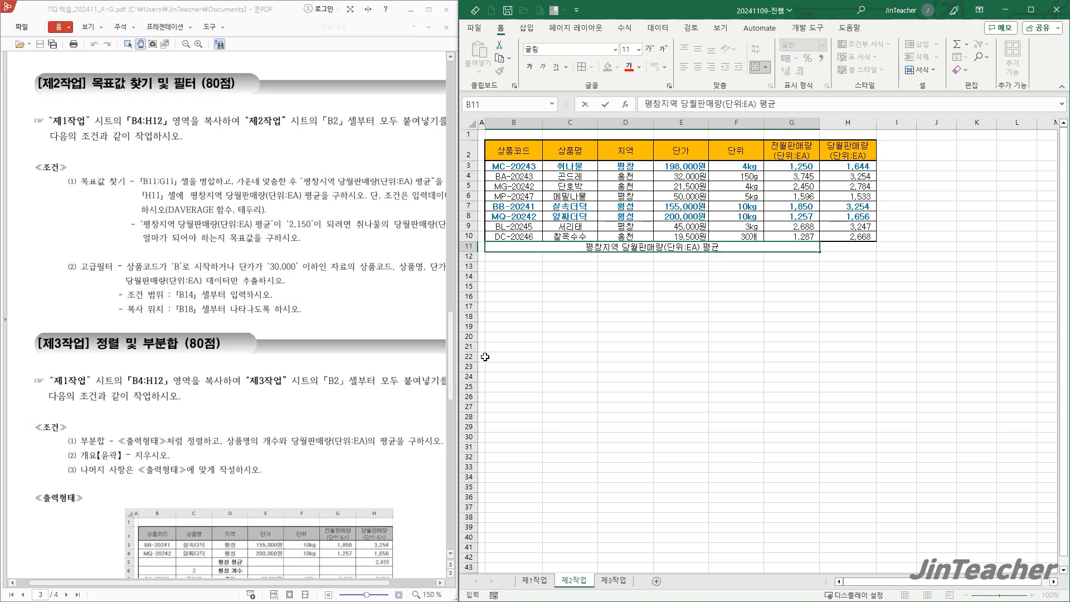
left_click_drag(341, 302, 294, 303)
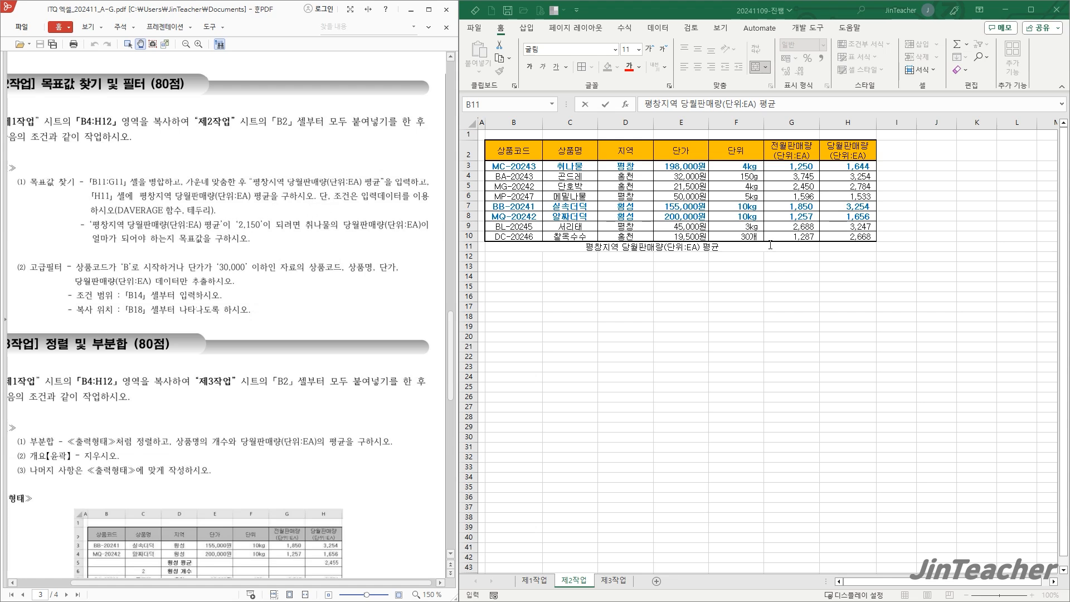
left_click(851, 249)
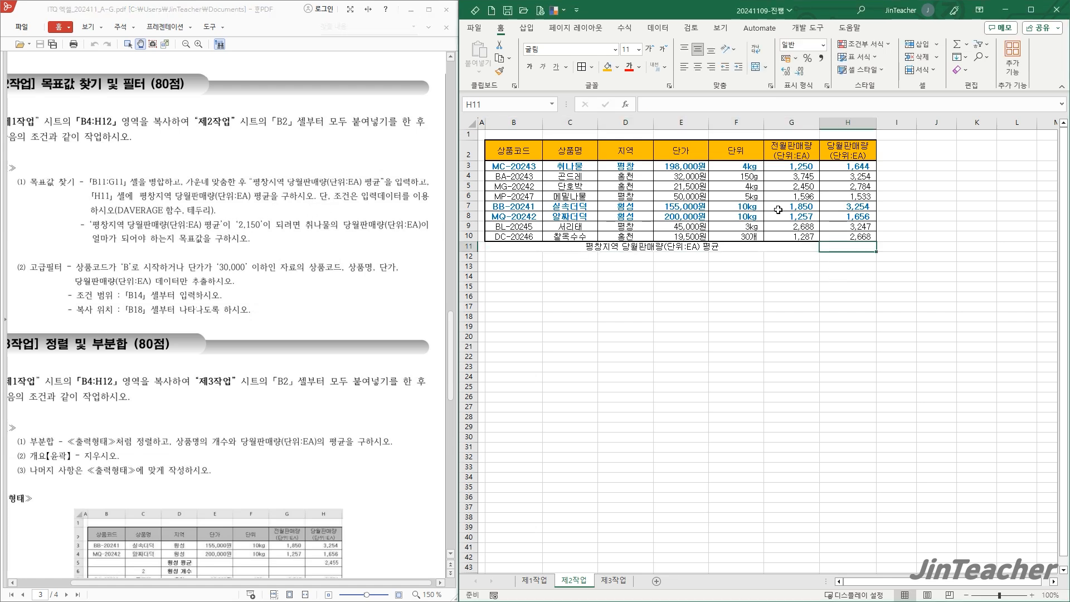
Step: Insert the DAVERAGE function into H11 from the All functions category
left_click(625, 104)
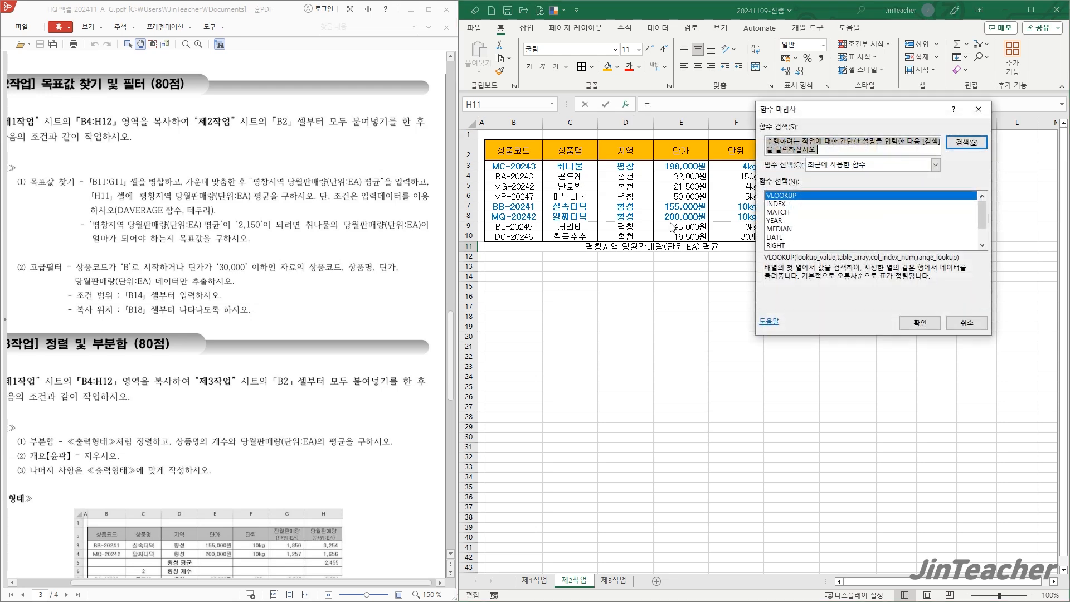
left_click_drag(818, 115, 615, 185)
left_click(732, 234)
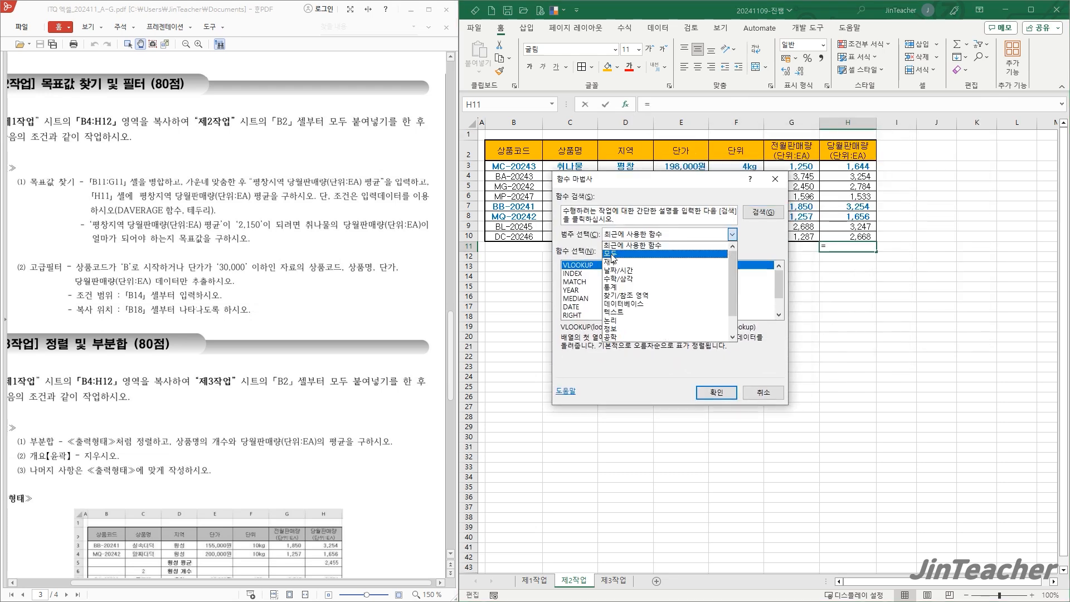
left_click(613, 253)
left_click(628, 307)
key("d")
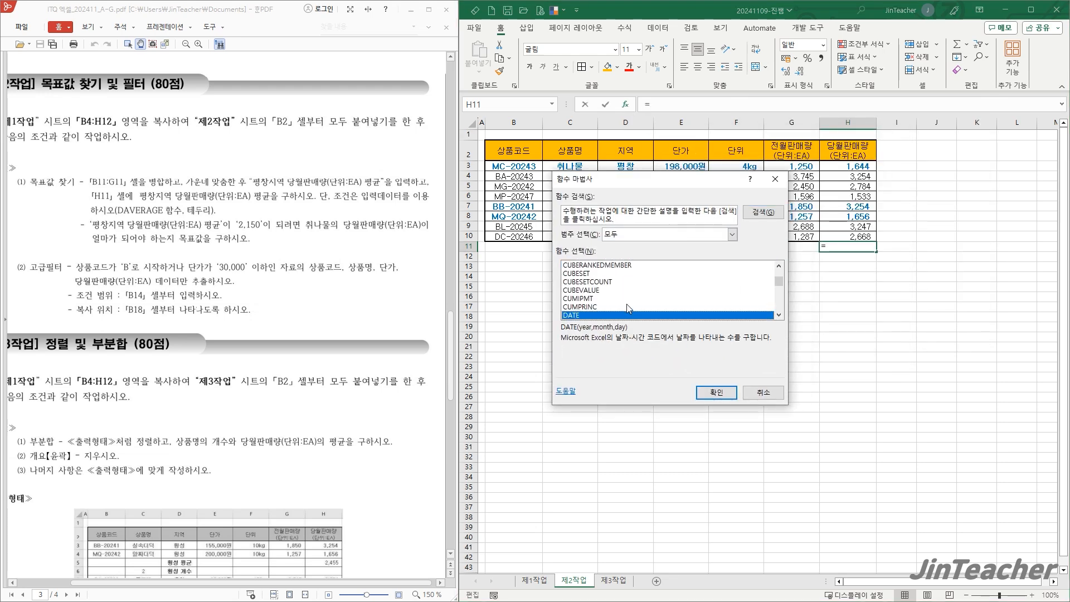
scroll(628, 309, "down", 8)
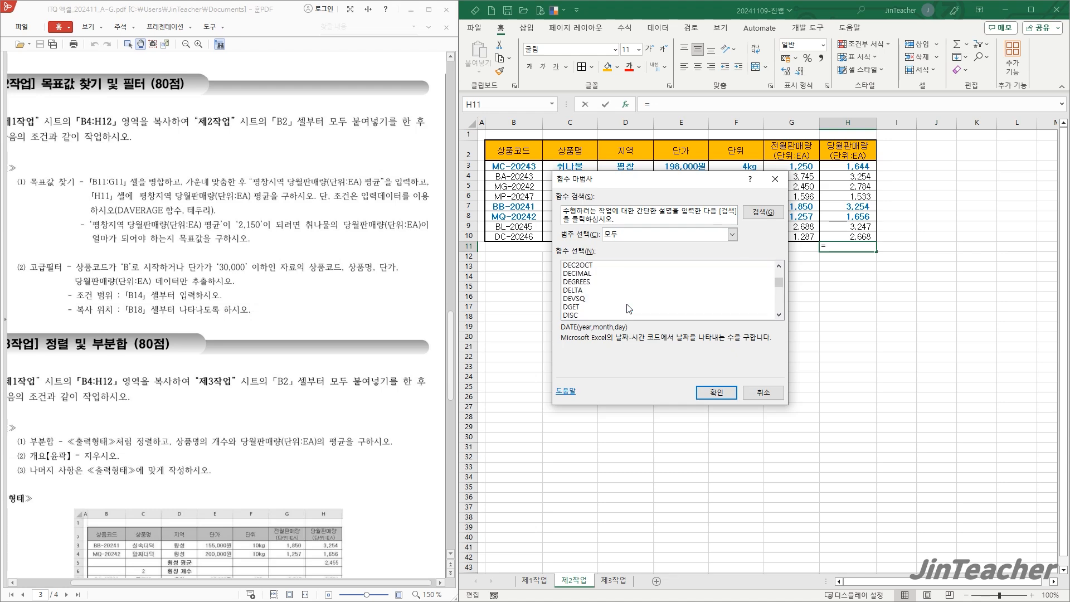
scroll(629, 308, "up", 6)
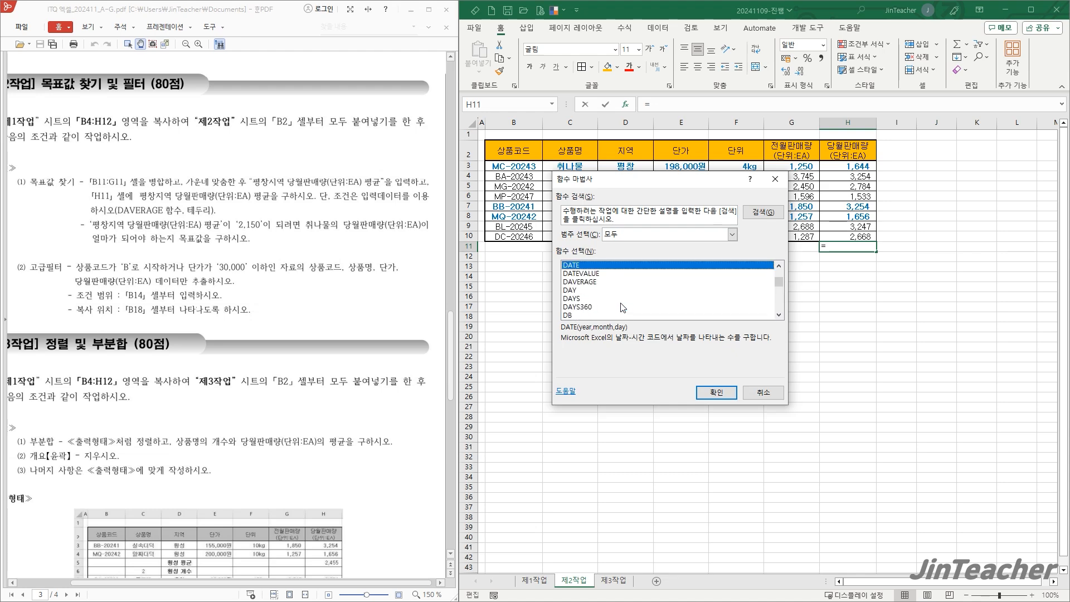
left_click(581, 282)
left_click(716, 393)
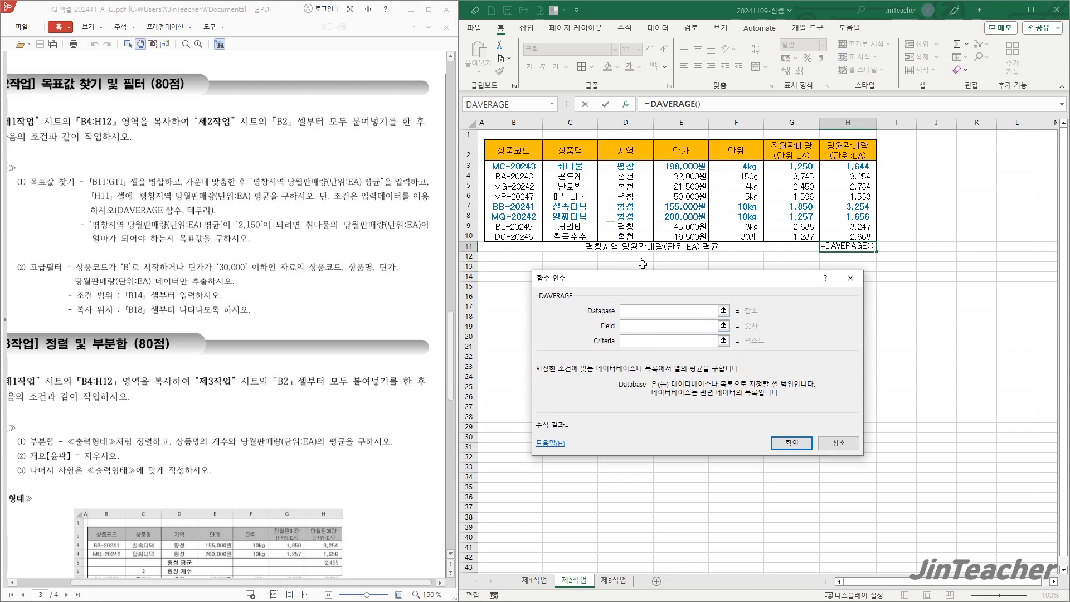
Step: Set DAVERAGE's database to D2:H10, field 5 and criteria D2:D3, giving 2141.333333
left_click_drag(634, 150, 844, 234)
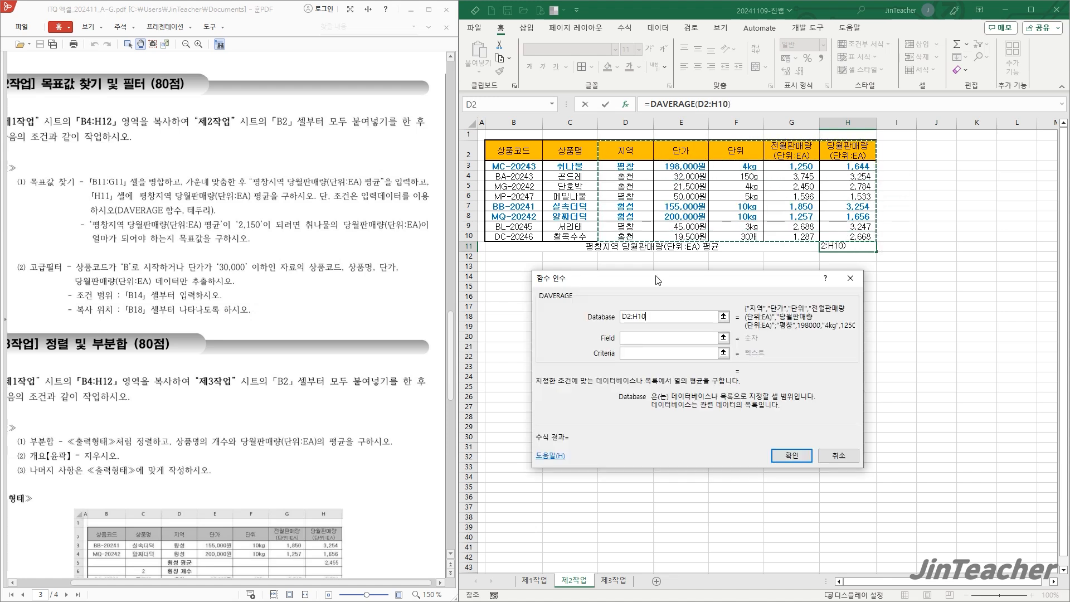
left_click(598, 316)
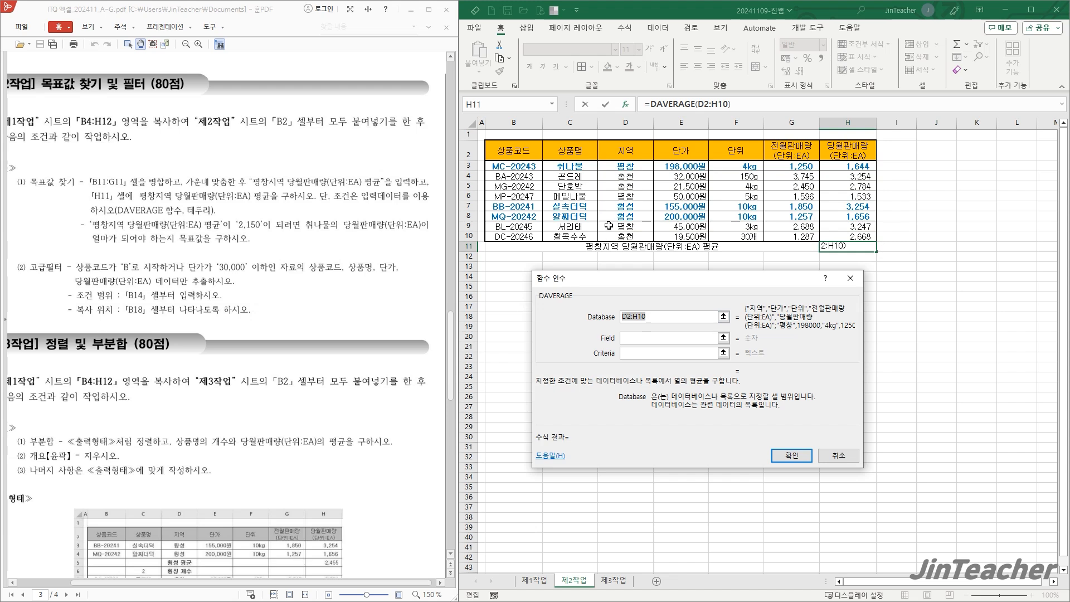
left_click_drag(625, 150, 845, 238)
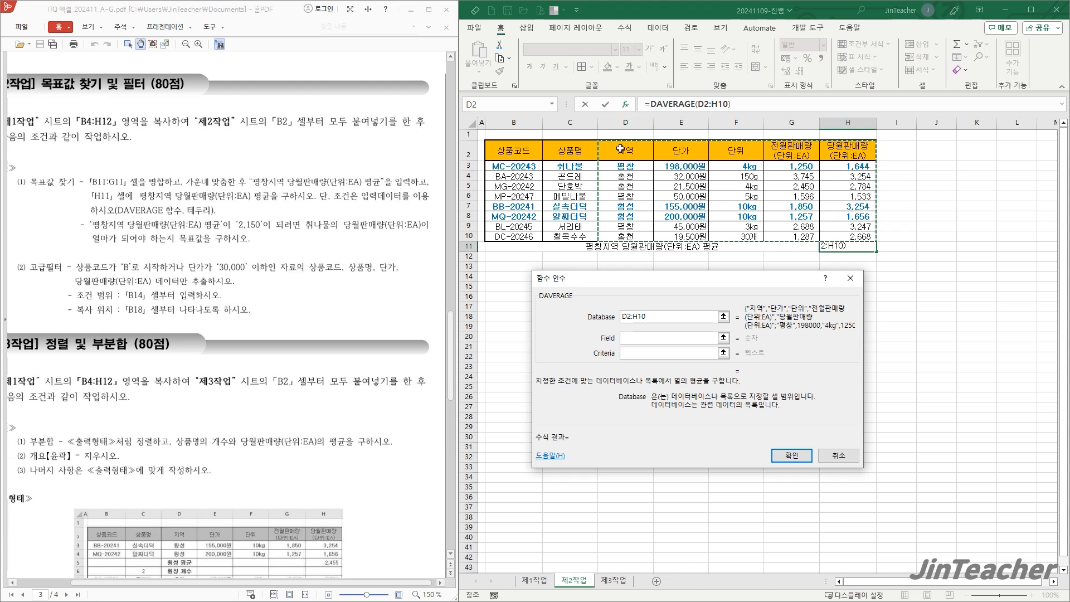
left_click(655, 338)
type("5")
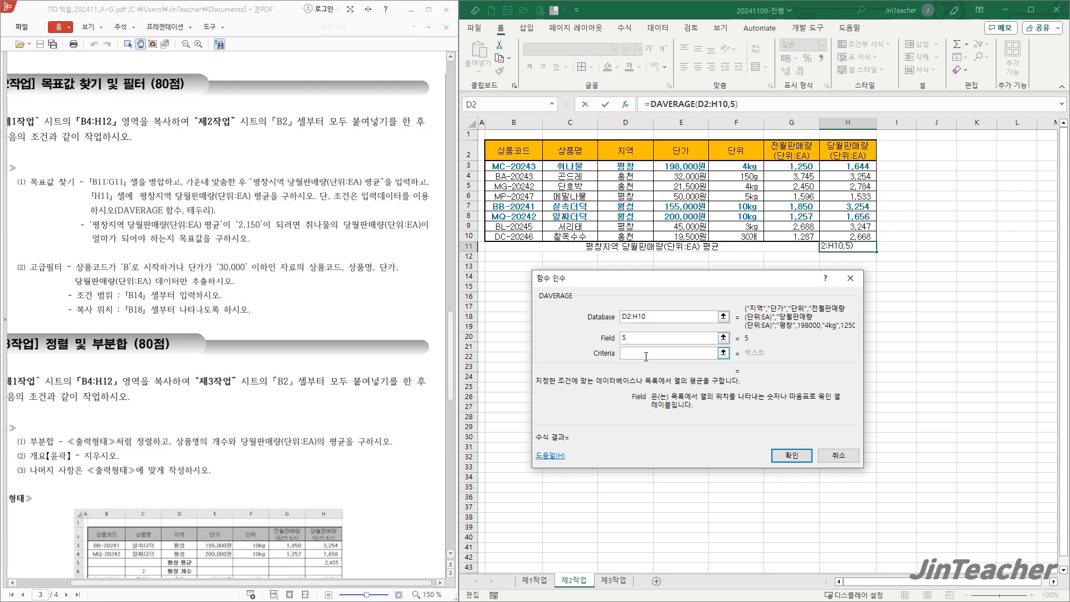
left_click(645, 353)
left_click_drag(650, 156, 646, 168)
left_click(792, 456)
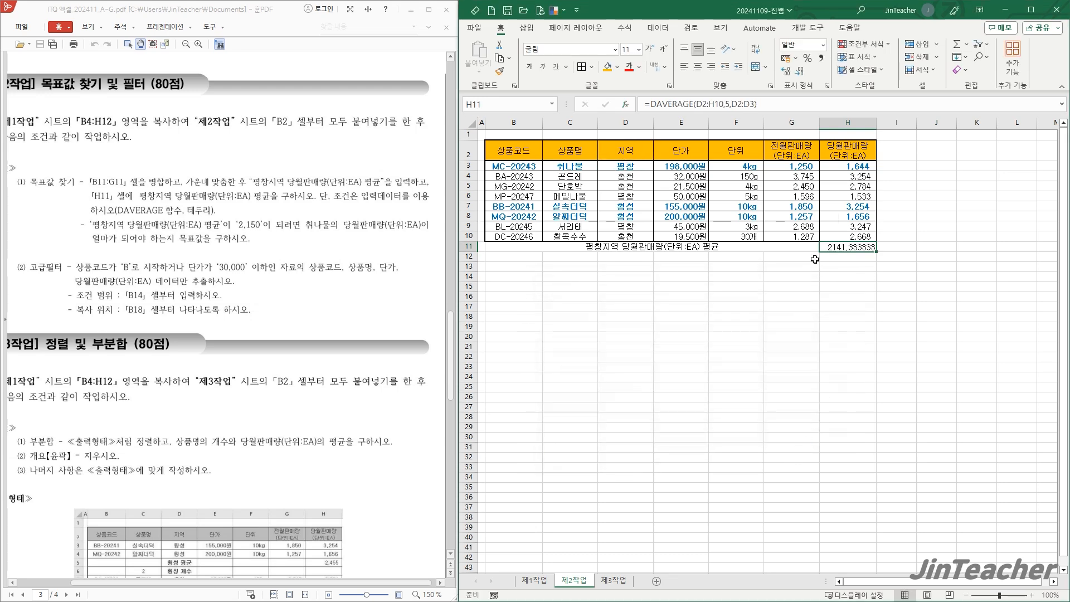
Step: Apply All Borders to B11:H11 and review the H11 average and 취나물's H3 sales
left_click_drag(779, 246, 847, 247)
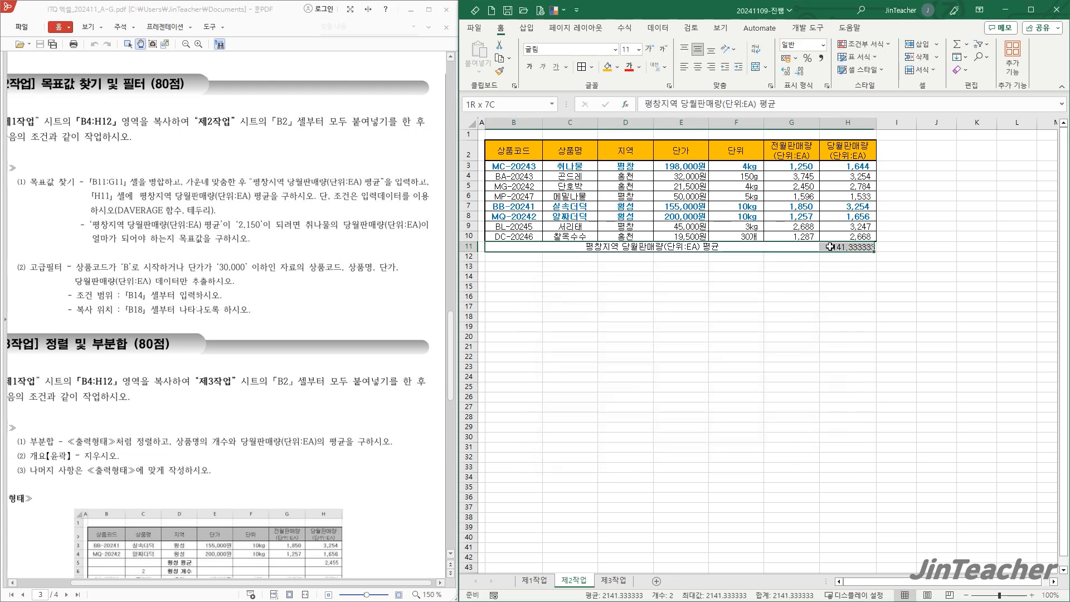
left_click(581, 67)
left_click(792, 276)
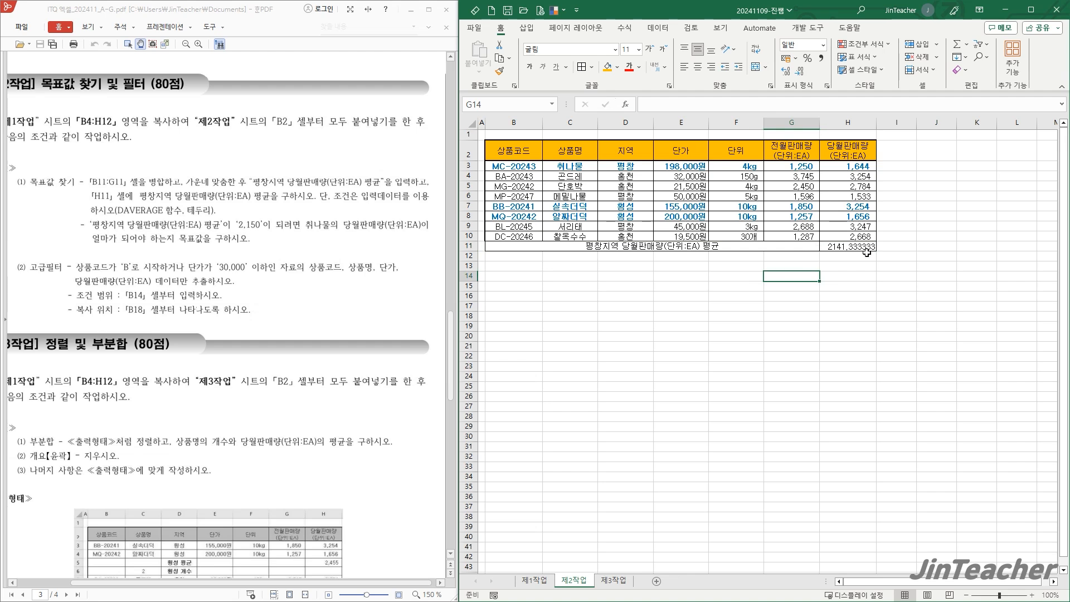
left_click(849, 247)
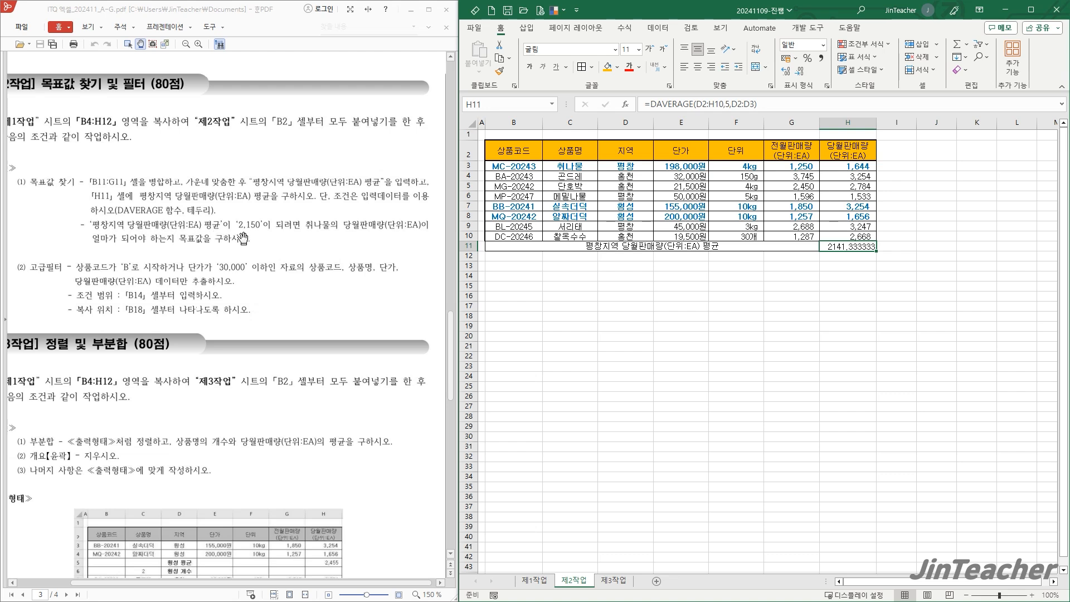
left_click(833, 289)
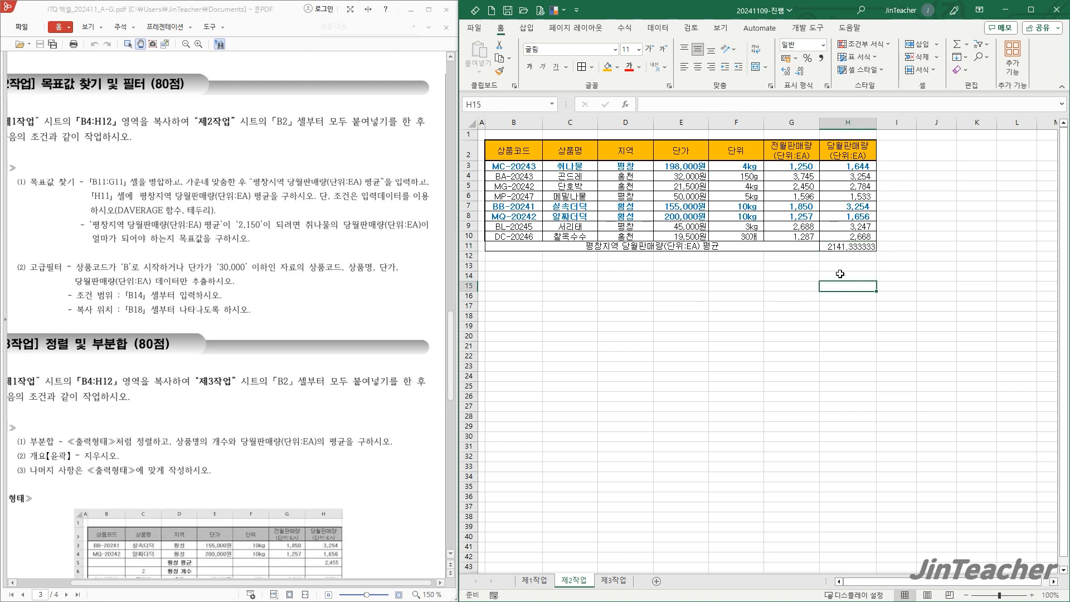
left_click(861, 247)
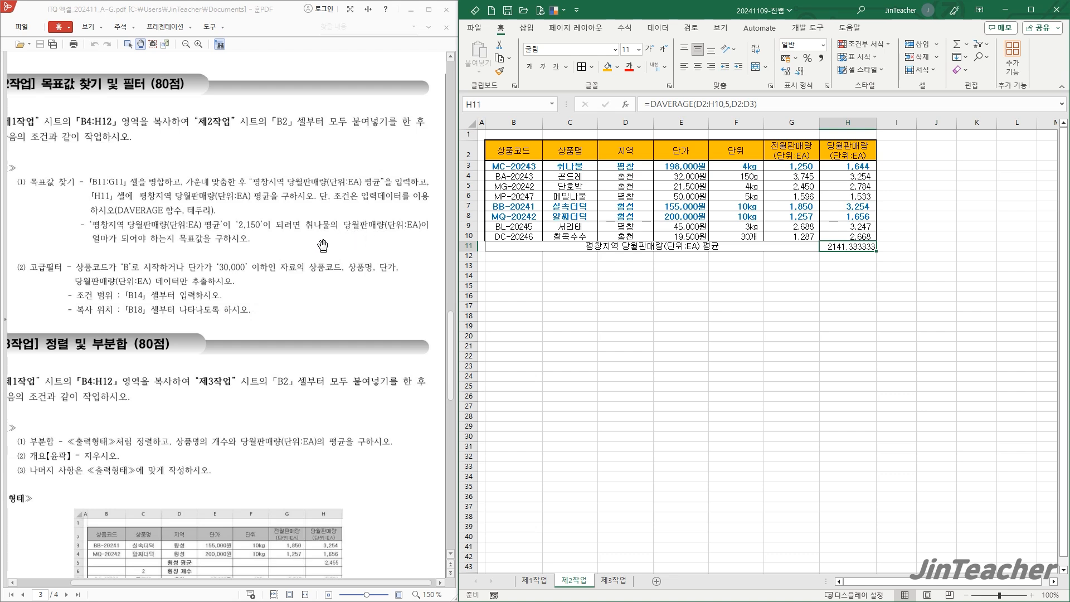
left_click(576, 169)
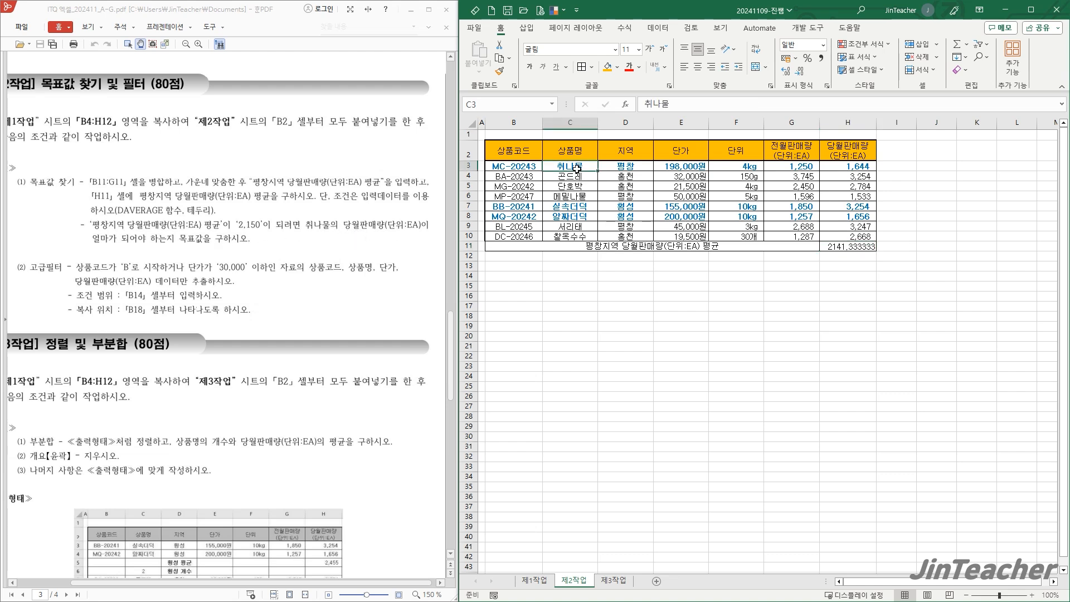
left_click(861, 167)
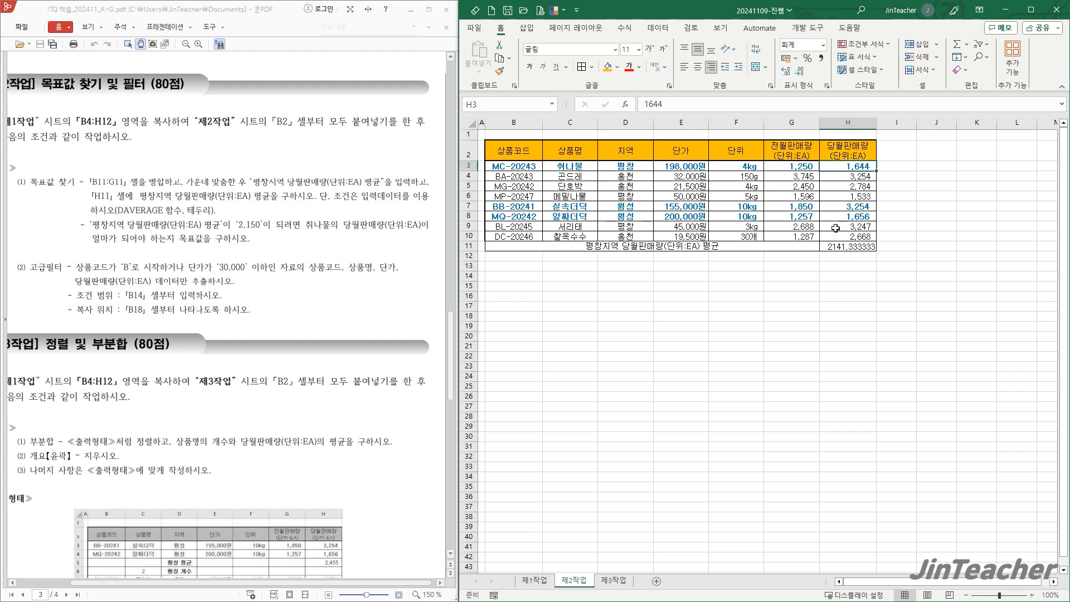
left_click(852, 247)
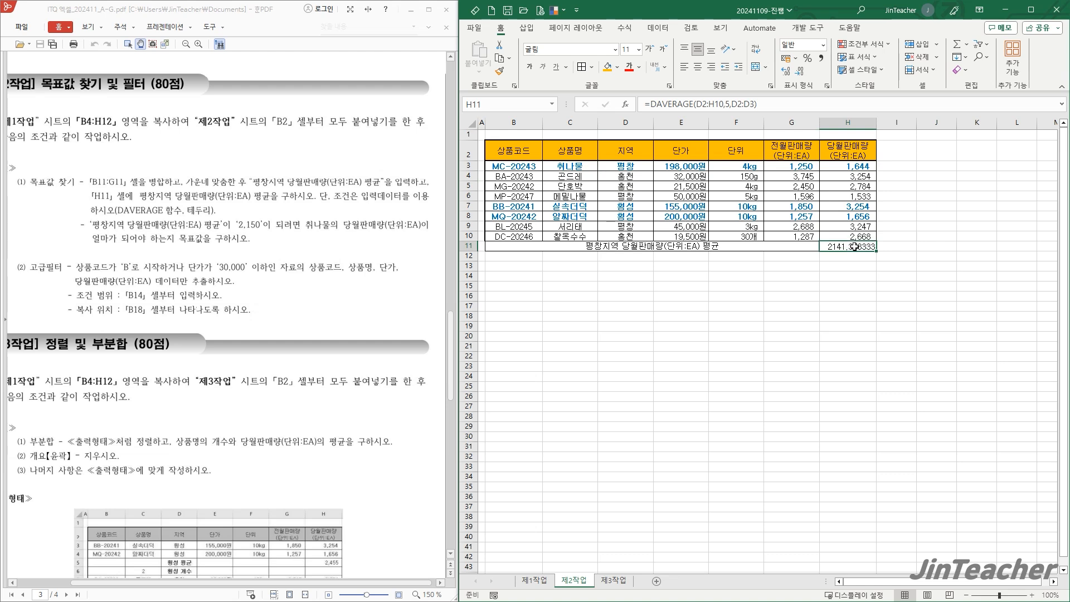
left_click(661, 29)
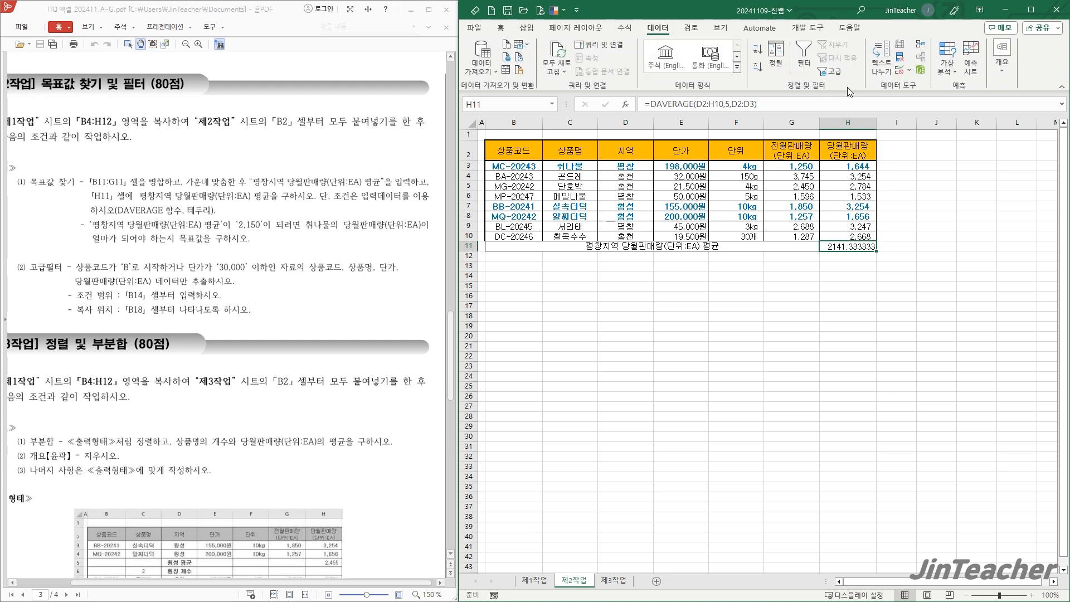
Step: Goal Seek H11 to 2150 by changing H3, which becomes 1,670
left_click(947, 62)
left_click(979, 105)
left_click_drag(700, 336, 666, 201)
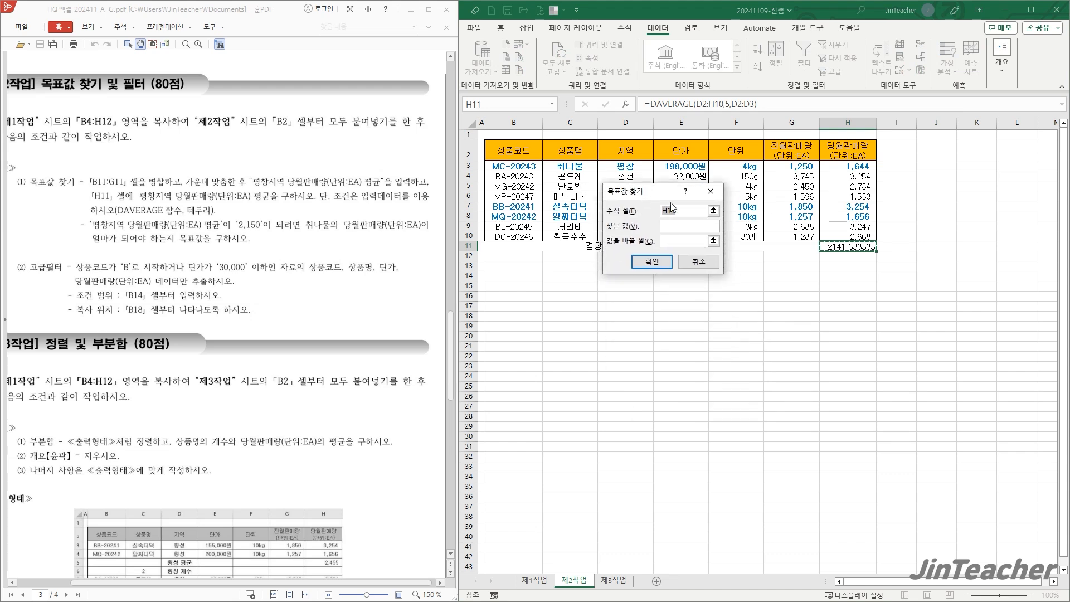
left_click(847, 246)
left_click(676, 226)
left_click(684, 241)
left_click(857, 172)
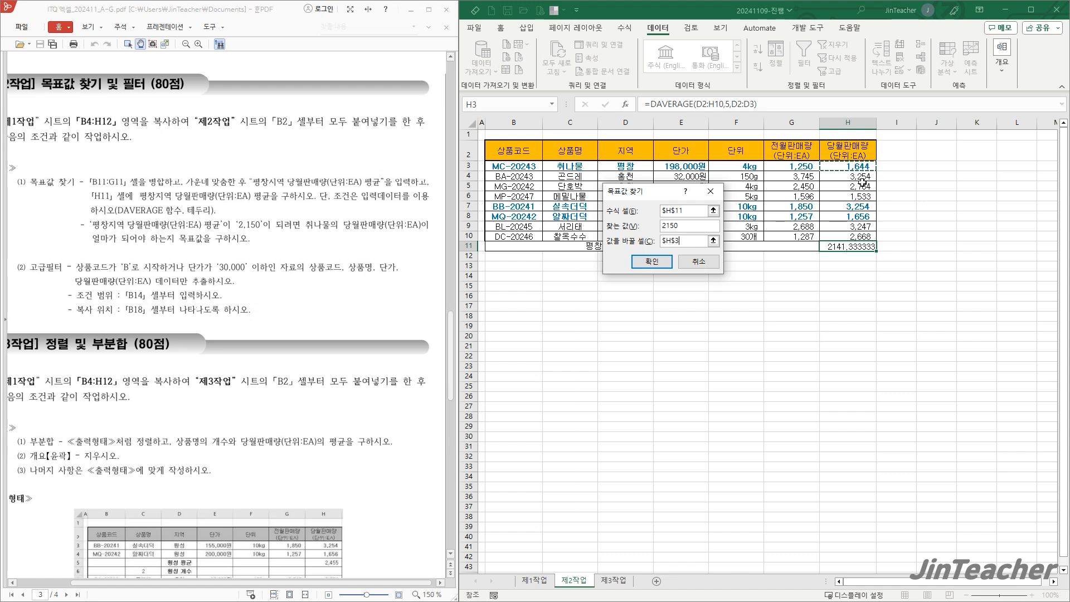
left_click(660, 261)
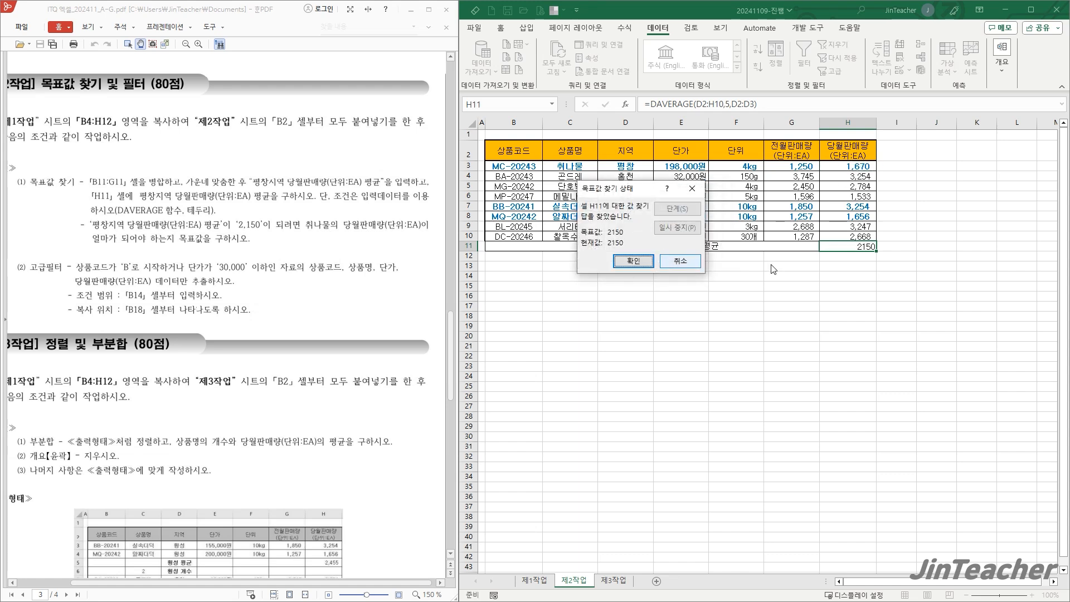
left_click(634, 262)
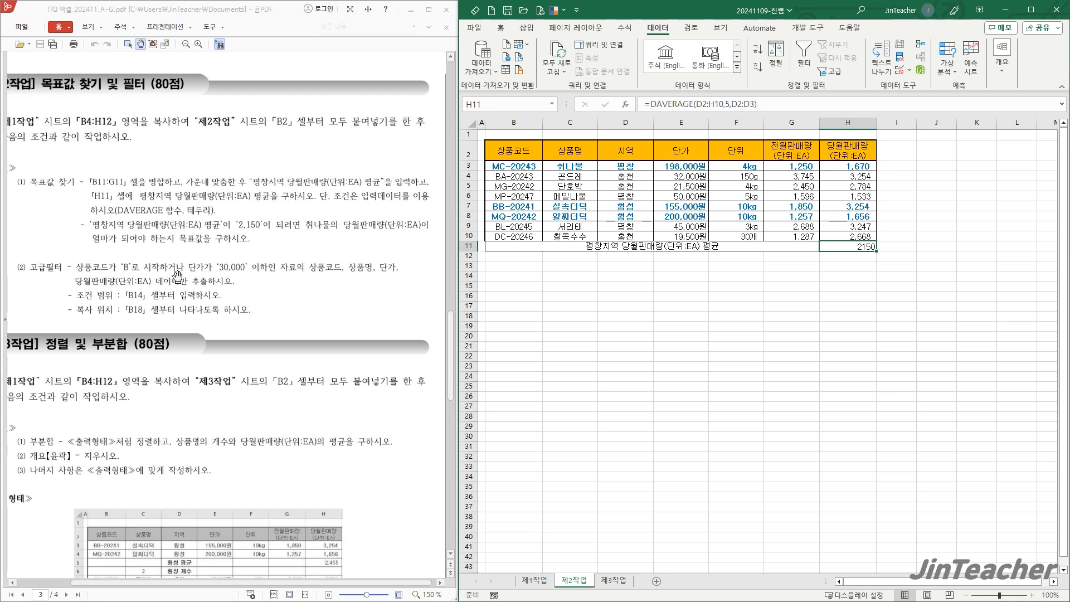
Step: Copy the 상품코드 and 단가 headers from B2 and E2 into B14:C14
left_click(592, 270)
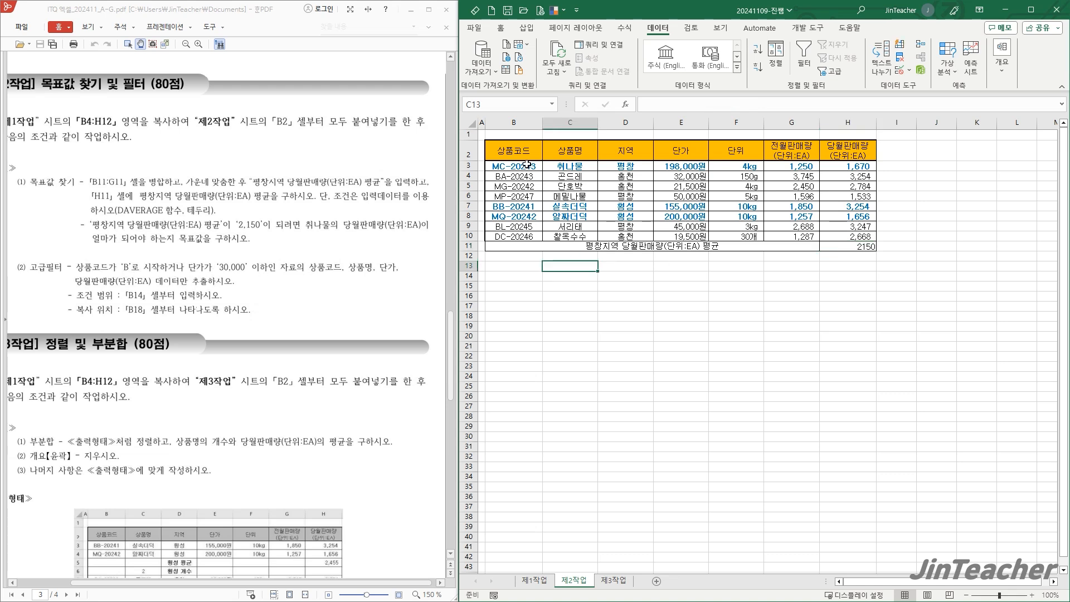
left_click(523, 145)
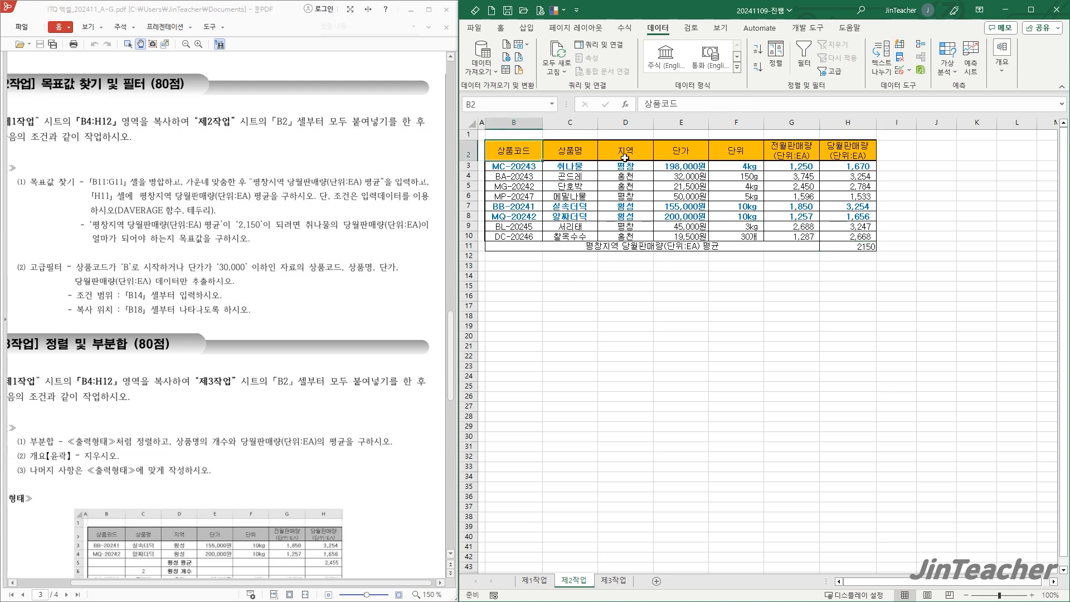
left_click(684, 155, "ctrl")
key("ctrl+c")
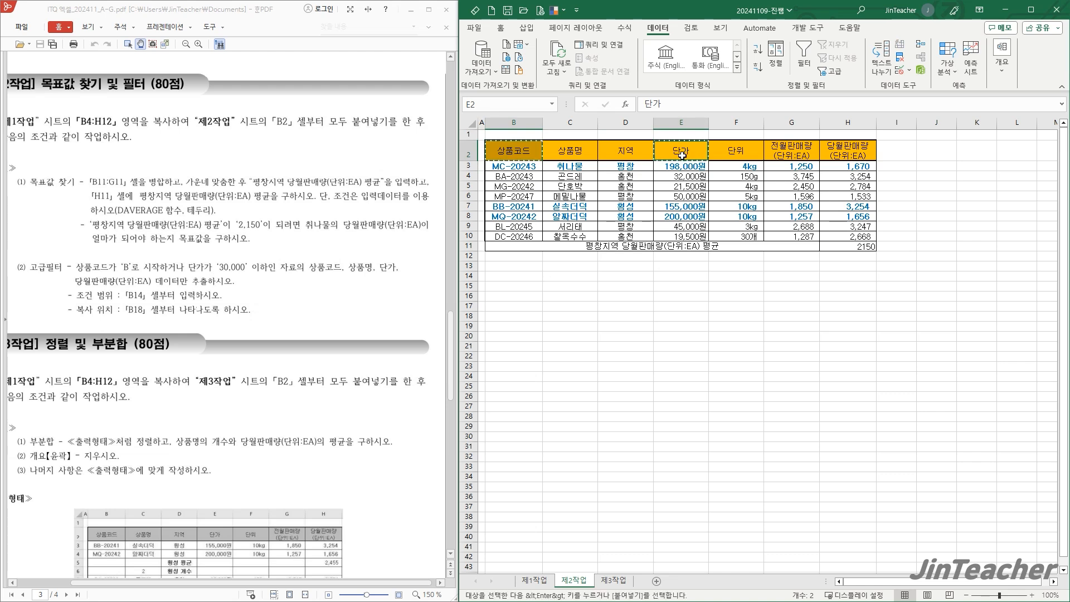
left_click(513, 276)
key("ctrl+v")
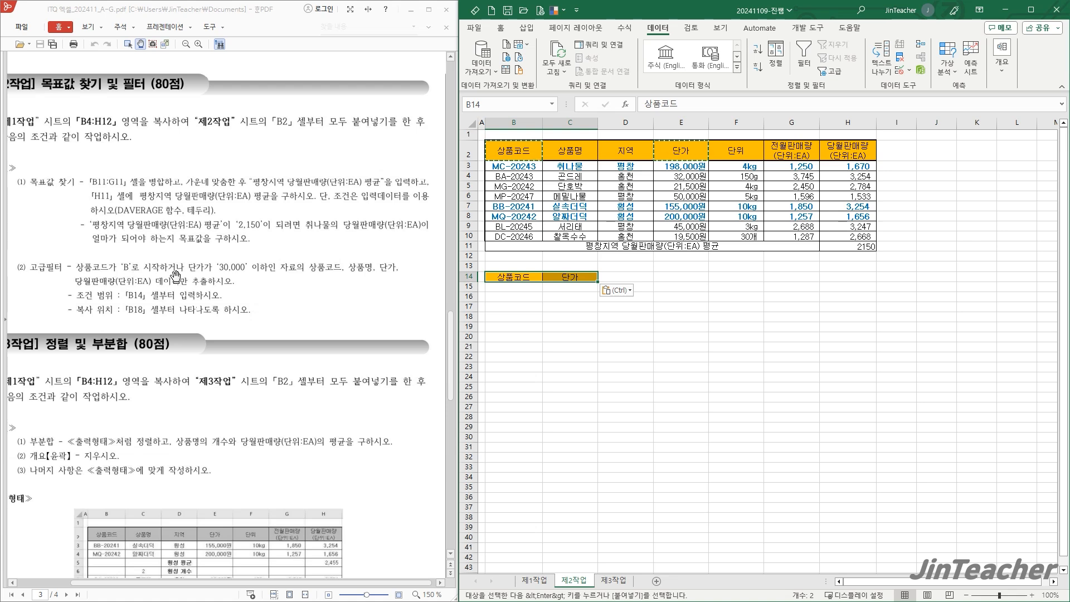
Step: Enter criteria B* in B15 and <=30000 in C16
left_click(500, 288)
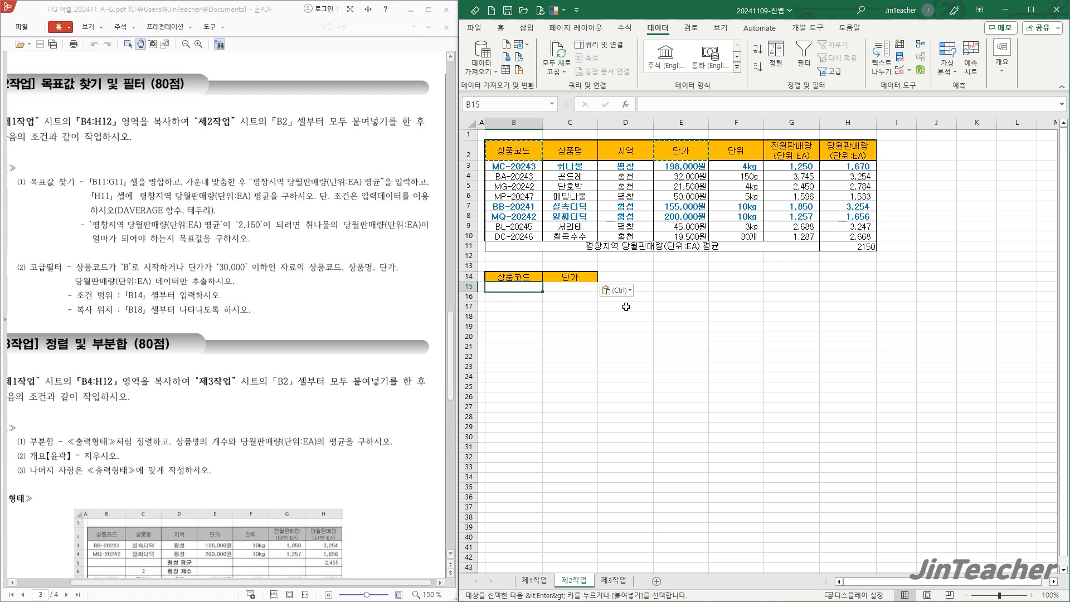
type("B")
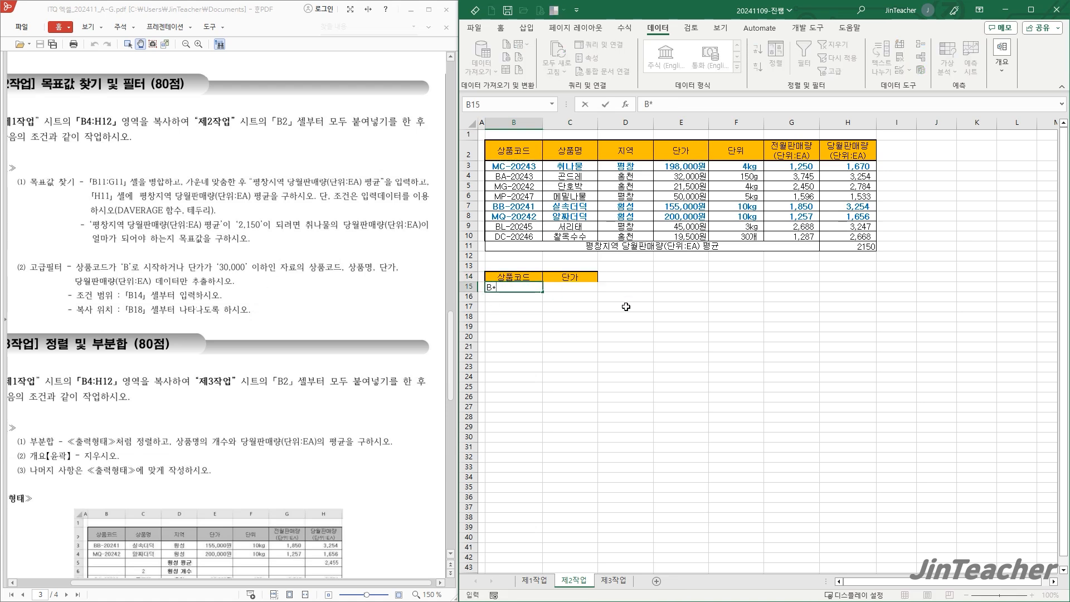
type("*")
key("Return")
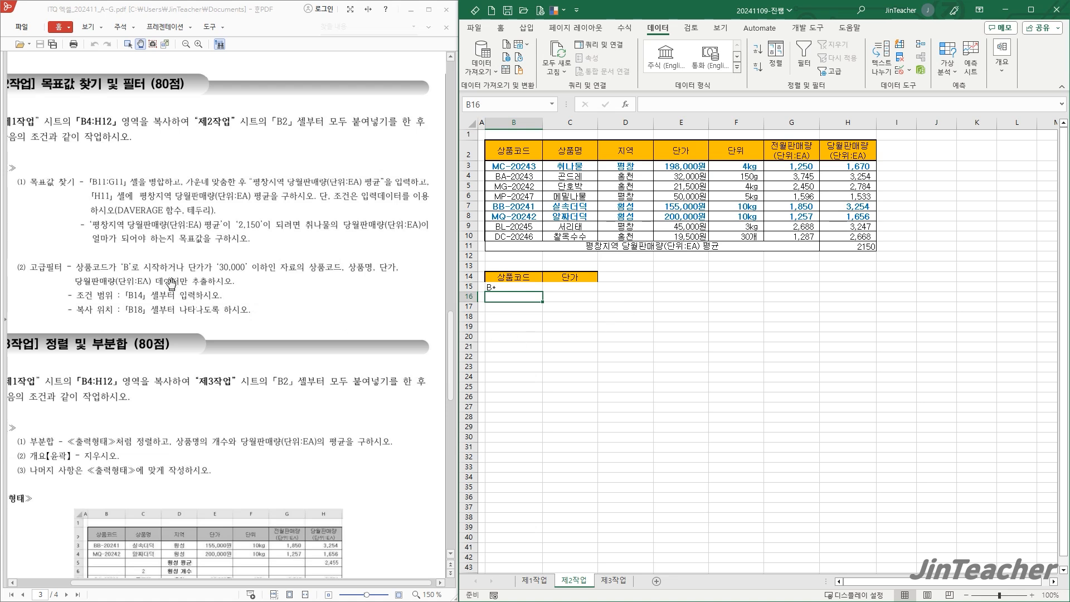
left_click(594, 296)
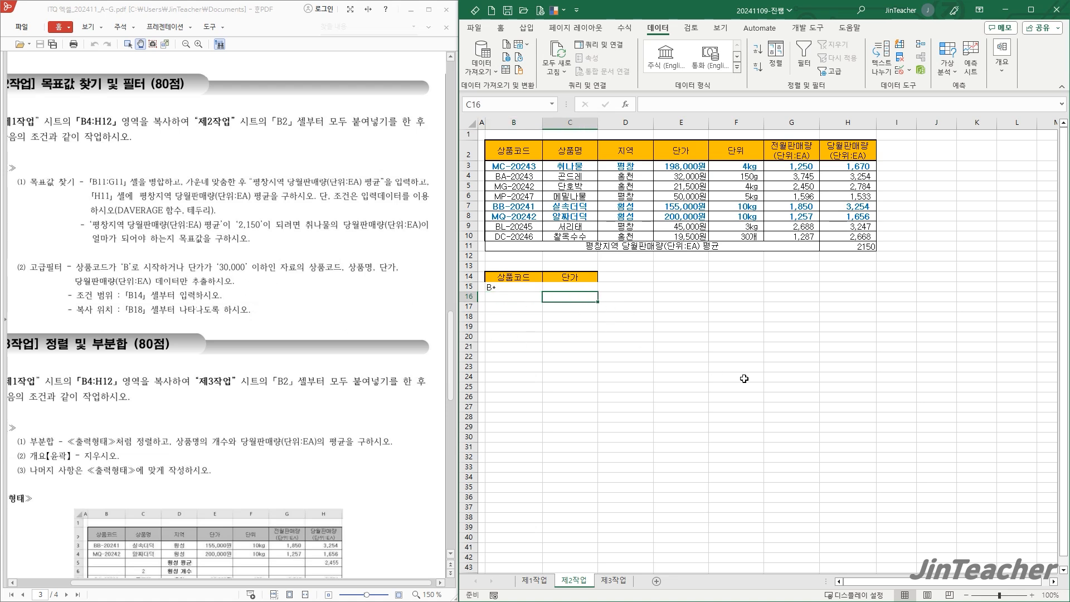
type("<=30")
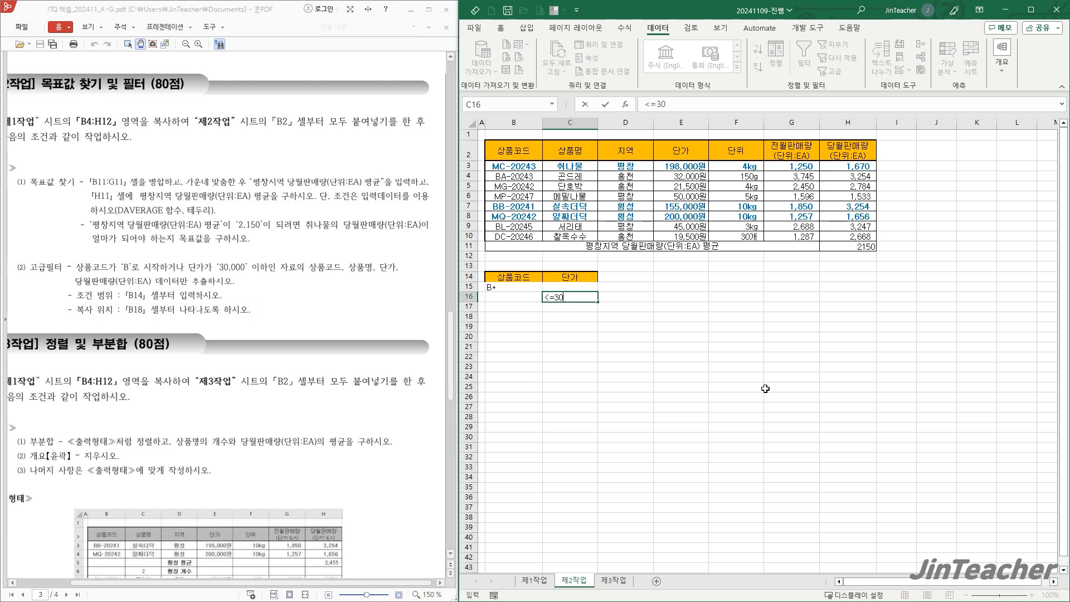
type("000")
key("Return")
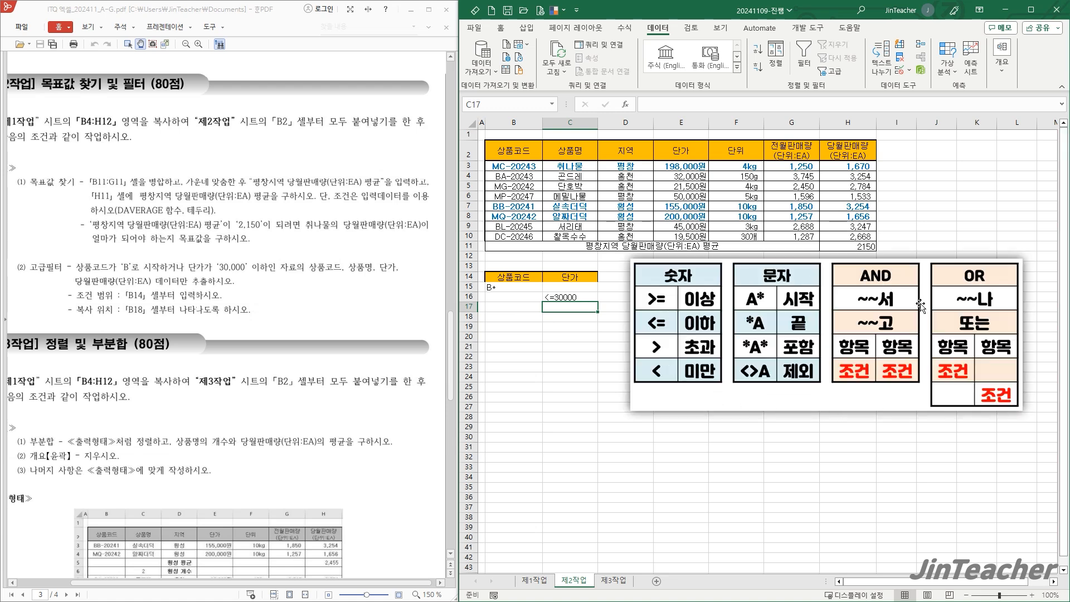
Step: Move the filter-operator reference picture up and right, then reselect B15
left_click_drag(909, 392, 918, 343)
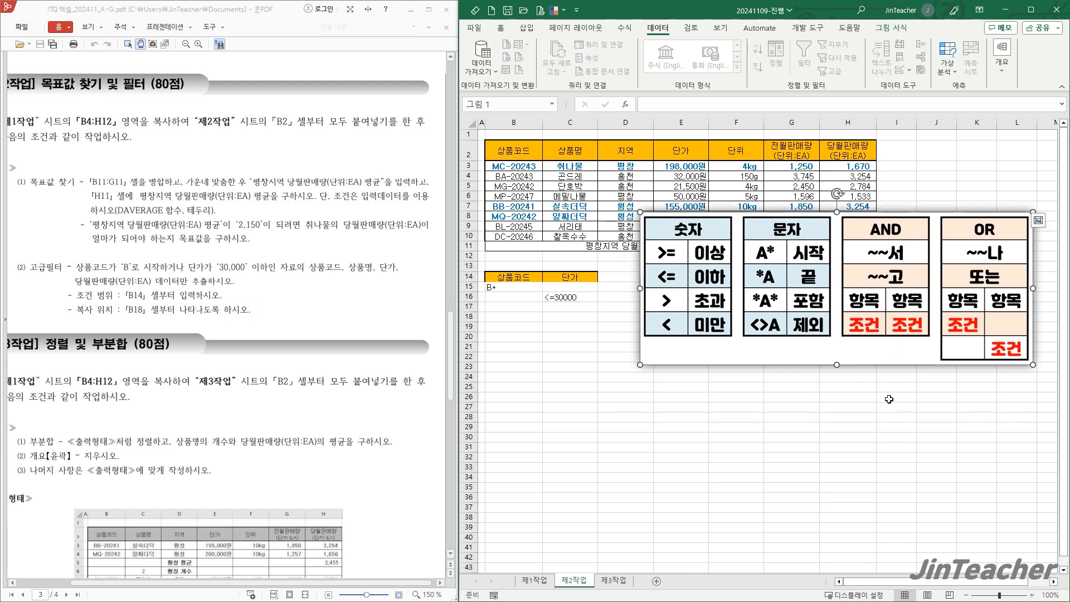
left_click(730, 384)
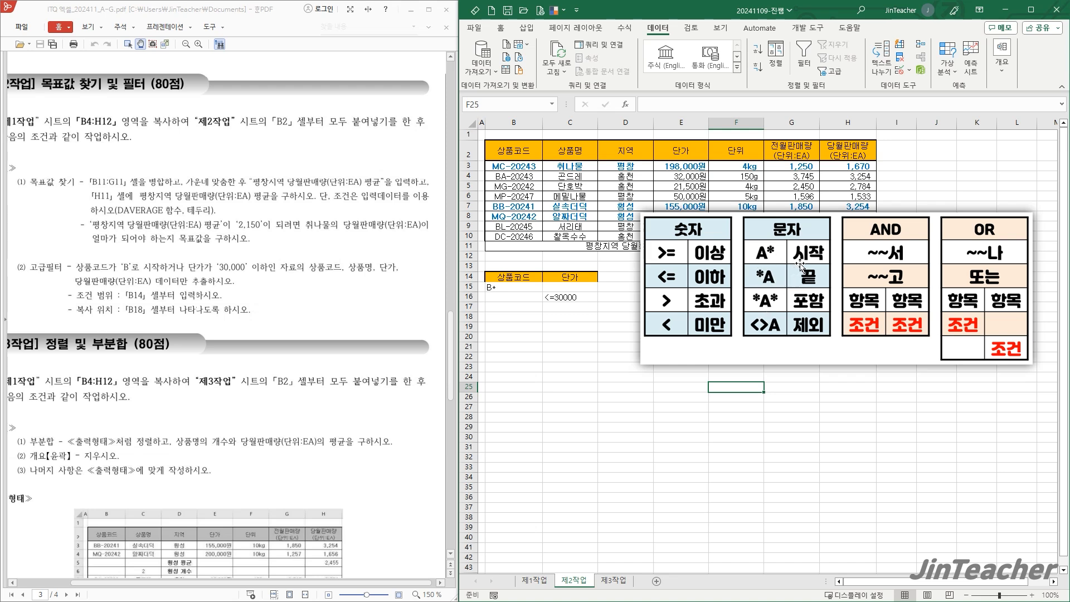
left_click(525, 289)
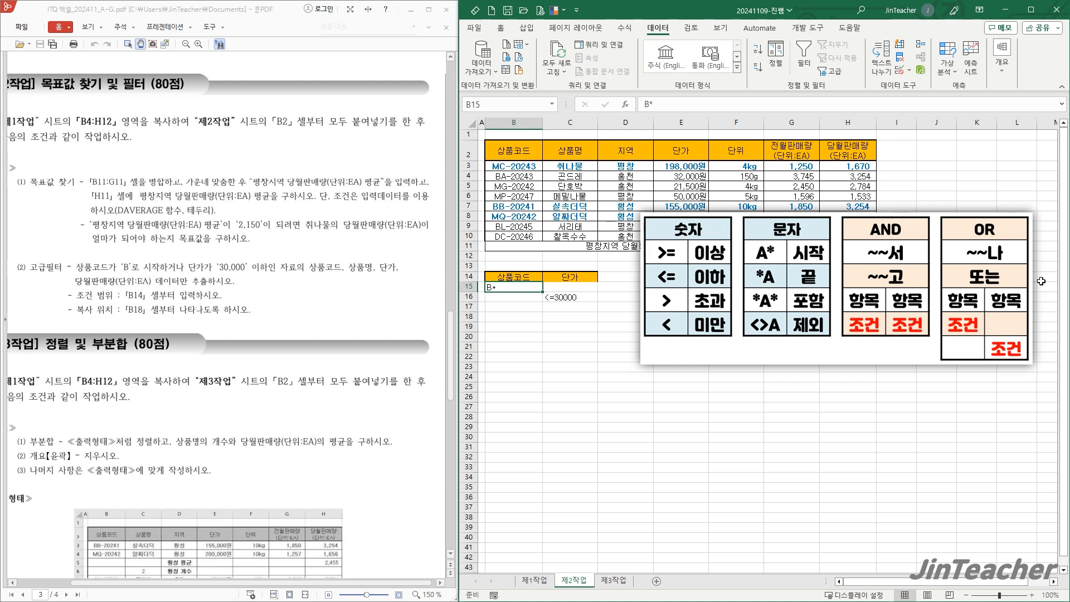
Step: Drag the comparison-operator picture to the lower right, clear of C16, and deselect it
left_click(555, 298)
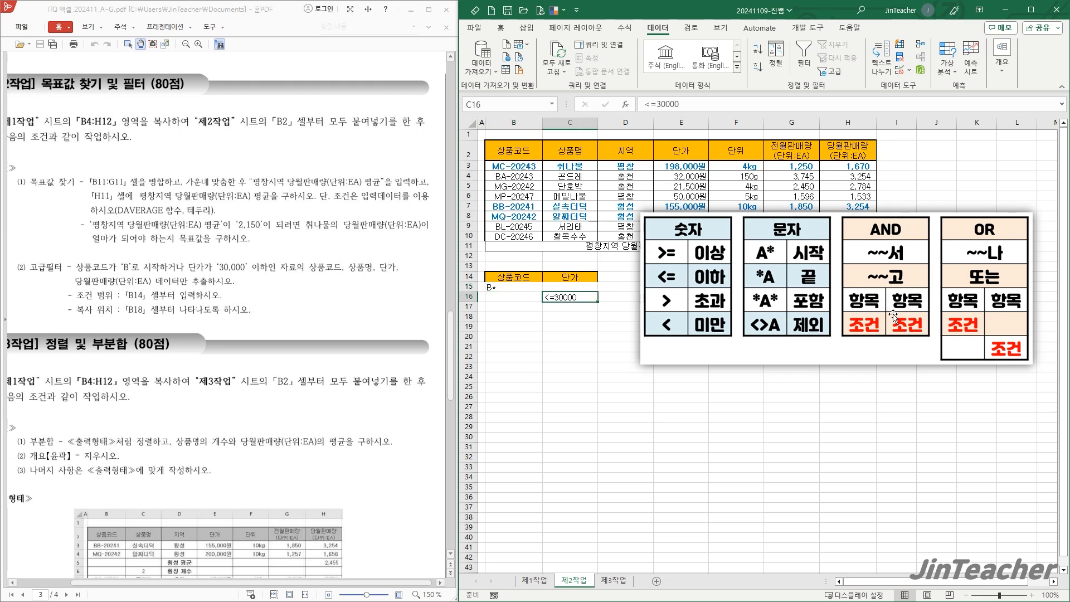
left_click_drag(876, 334, 888, 514)
left_click(725, 347)
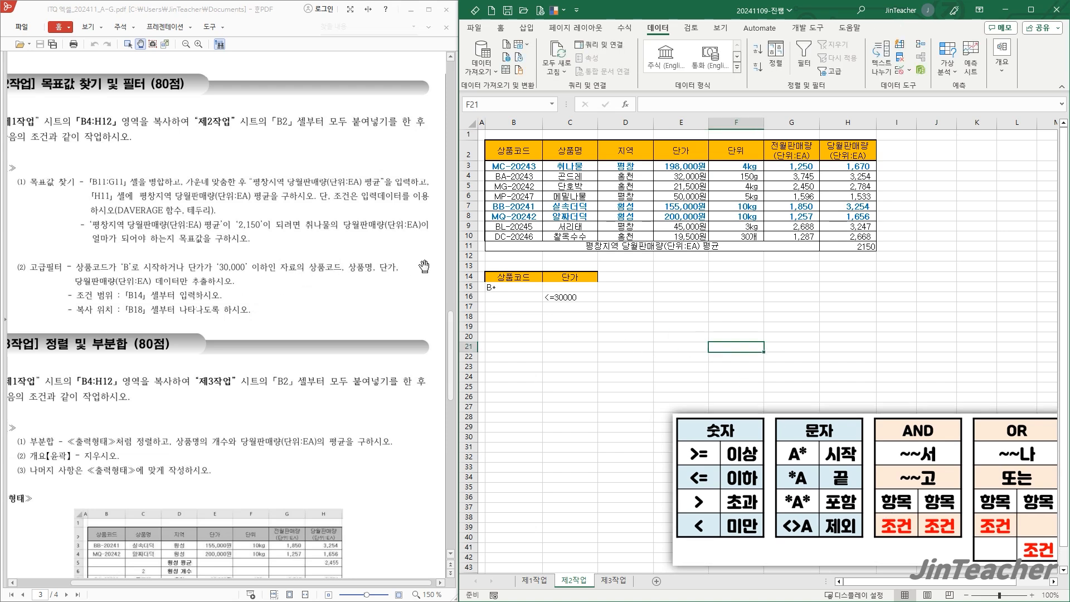
Step: Copy the 상품코드, 상품명, 단가 and 당월판매량(단위:EA) headers from B2, C2, E2, H2 into B18:E18
left_click(521, 155)
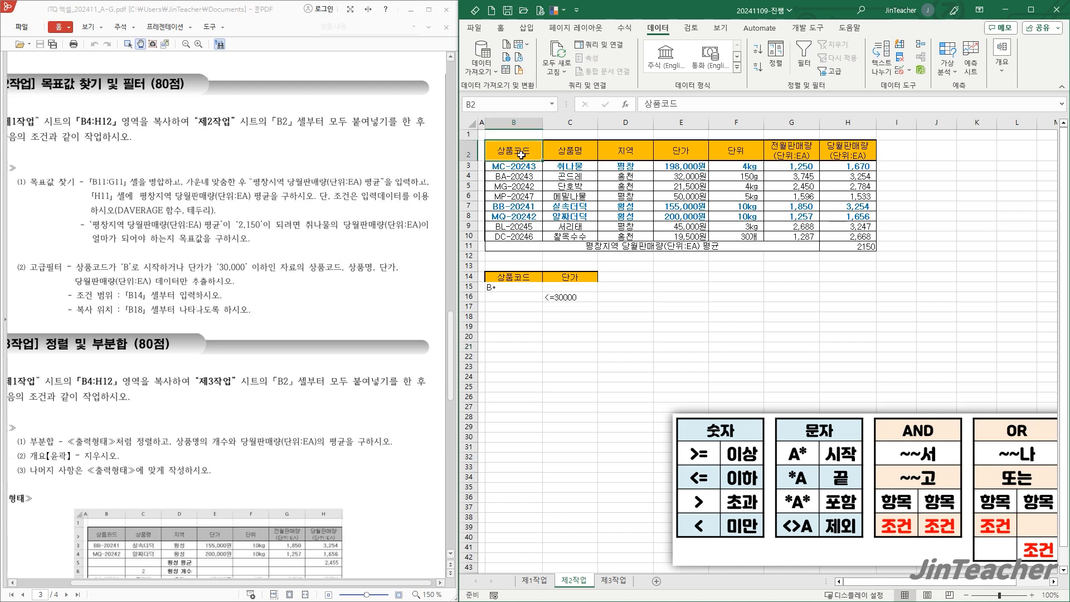
left_click(573, 150, "ctrl")
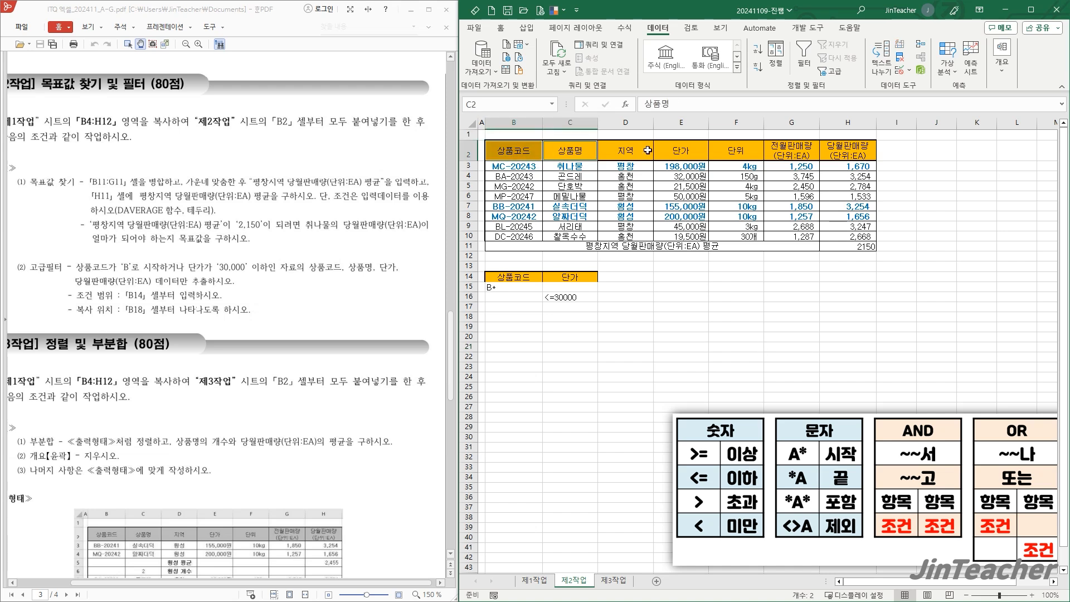
left_click(681, 151, "ctrl")
left_click(856, 151, "ctrl")
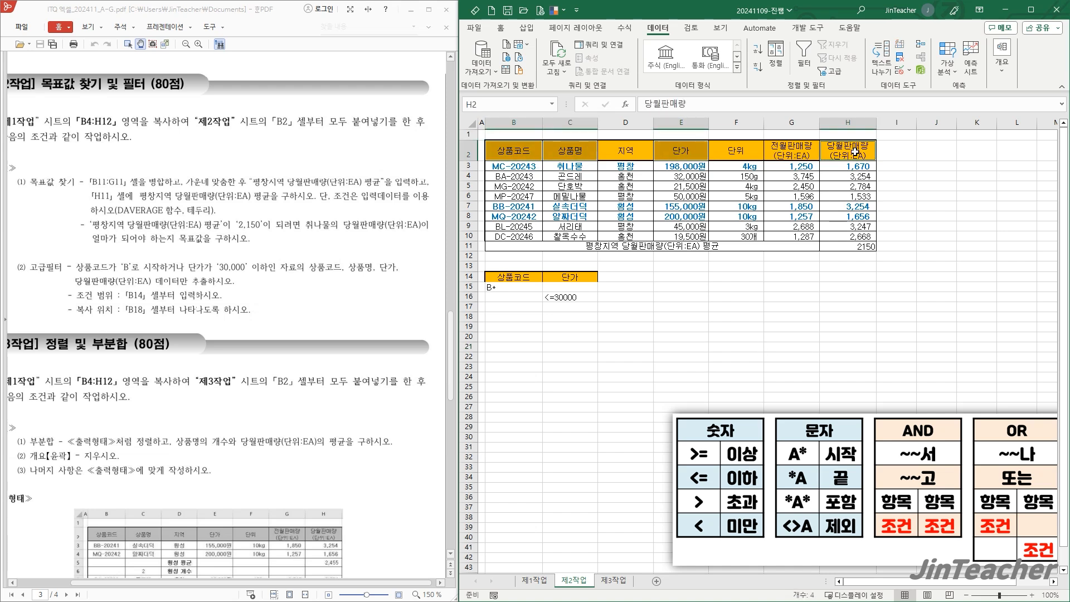
key("ctrl+c")
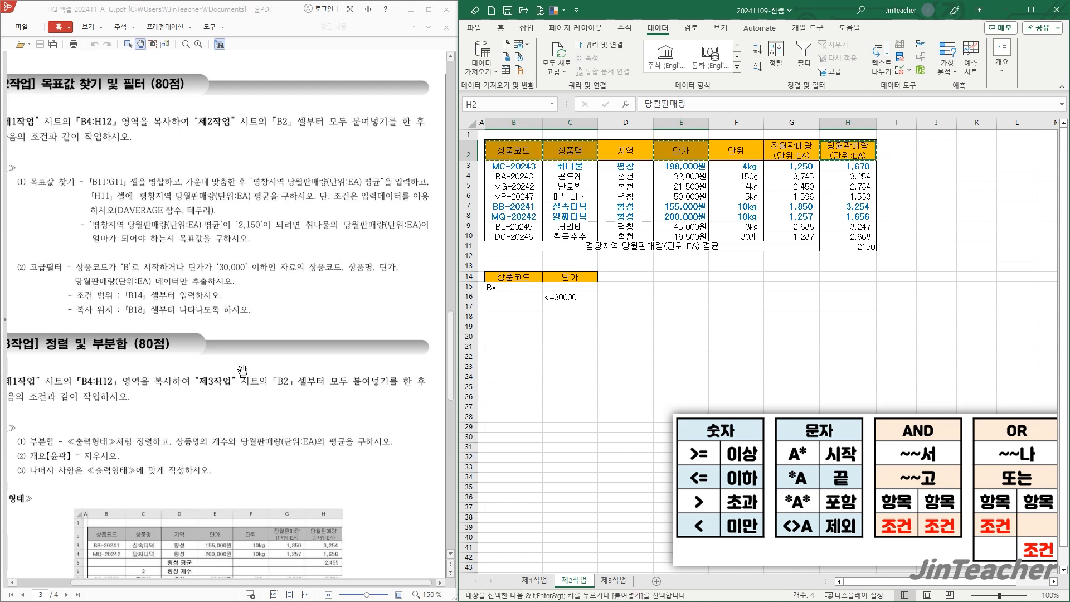
left_click(504, 316)
key("ctrl+v")
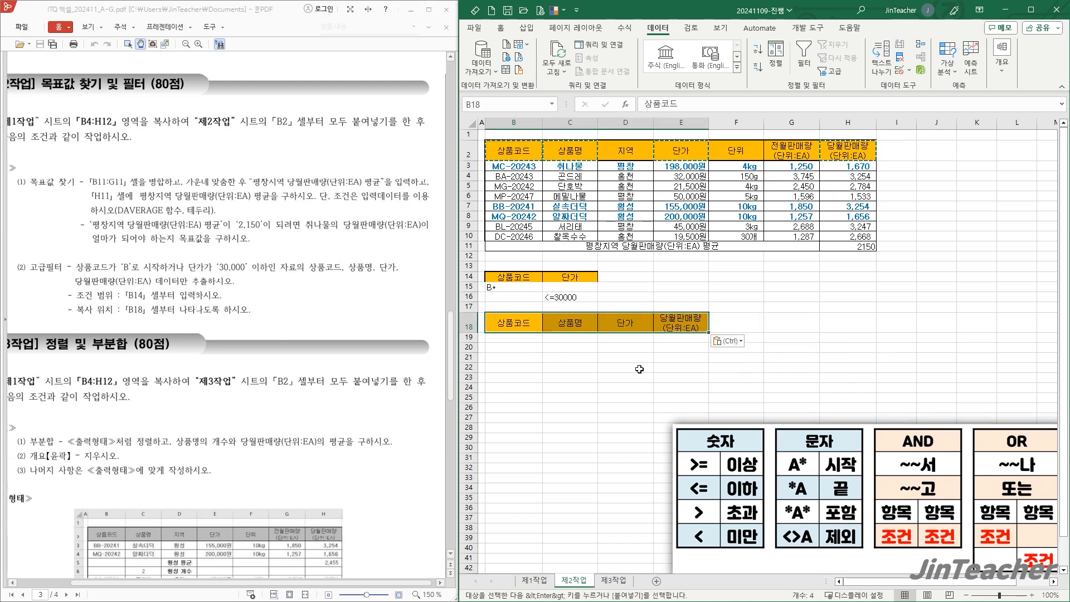
Step: Select the product table B2:H10 as the filter list range
left_click(583, 369)
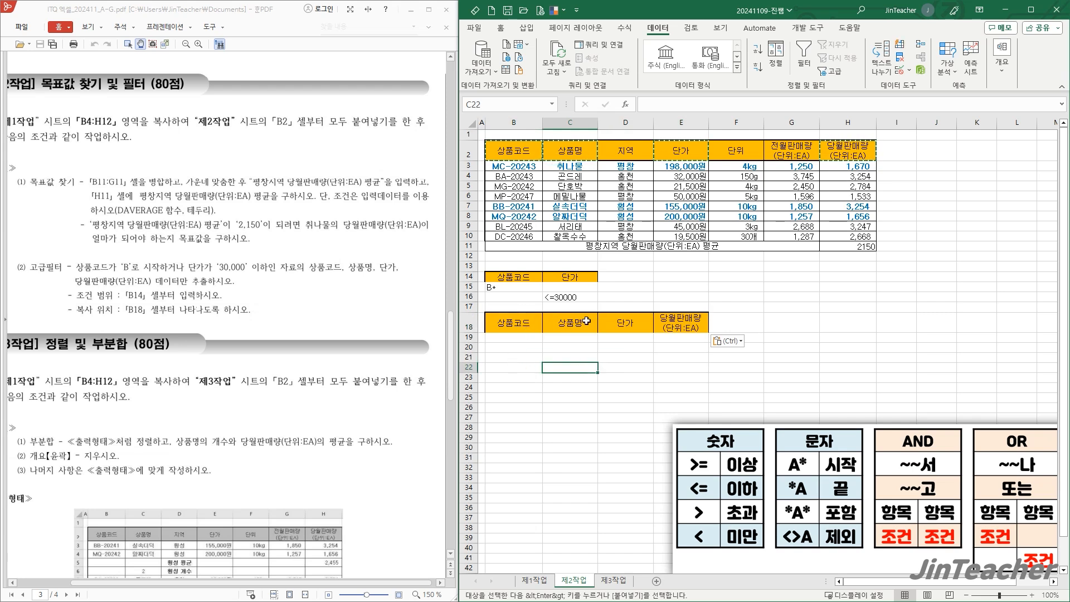
left_click(613, 367)
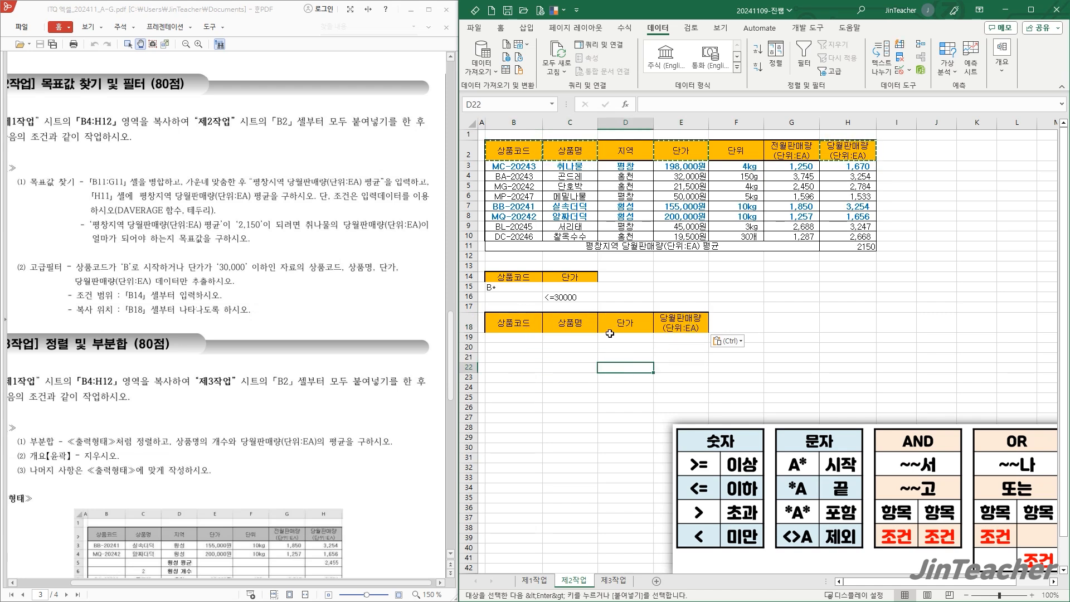
left_click_drag(515, 159, 838, 235)
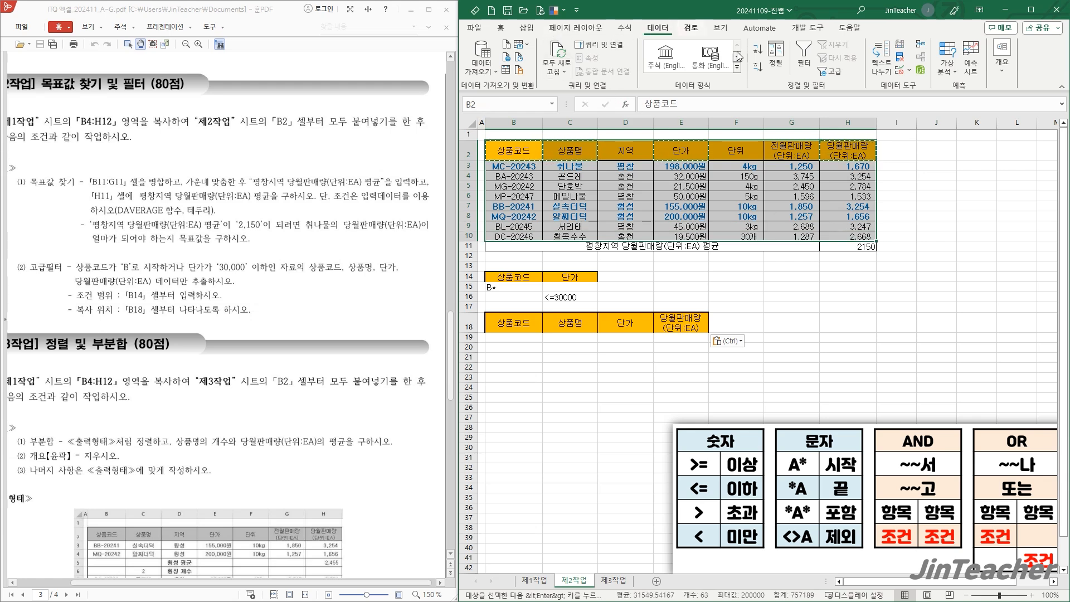
Step: Run Advanced Filter: list B2:H10, criteria B14:C16, copy to B18:E18; move the picture beside the results
left_click(839, 74)
left_click(615, 205)
left_click_drag(637, 162, 834, 249)
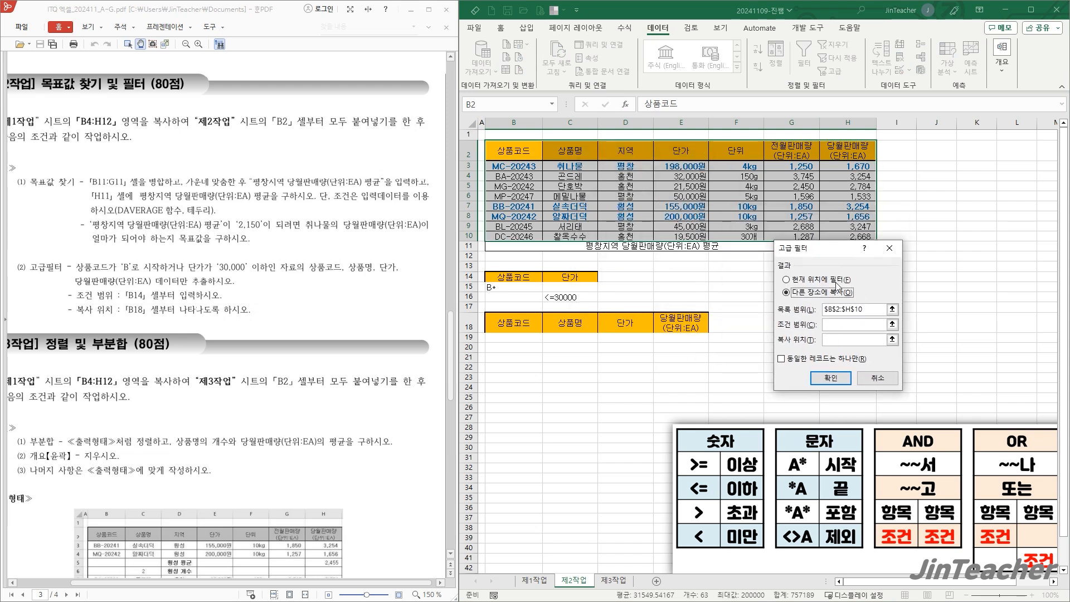
left_click(872, 309)
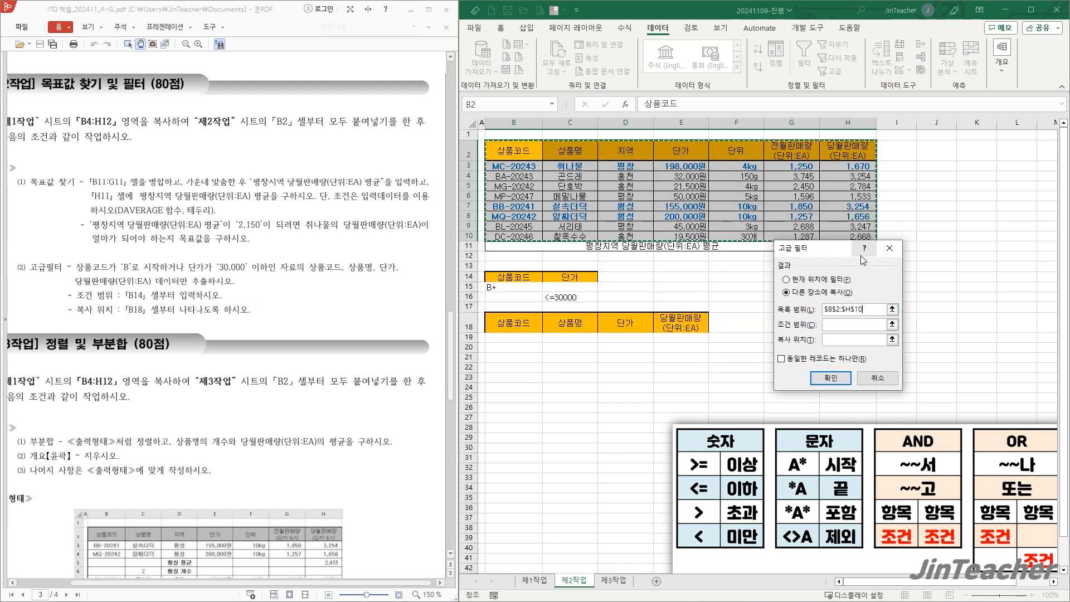
left_click_drag(842, 256, 868, 280)
left_click(867, 349)
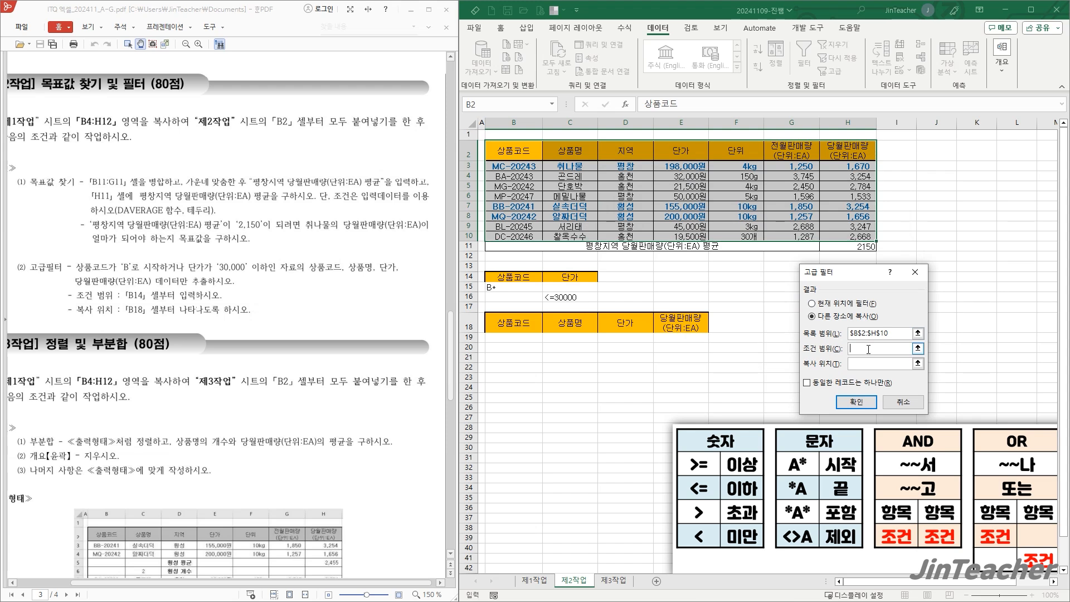
left_click_drag(507, 280, 569, 298)
left_click(861, 364)
left_click_drag(527, 328, 657, 326)
left_click(867, 399)
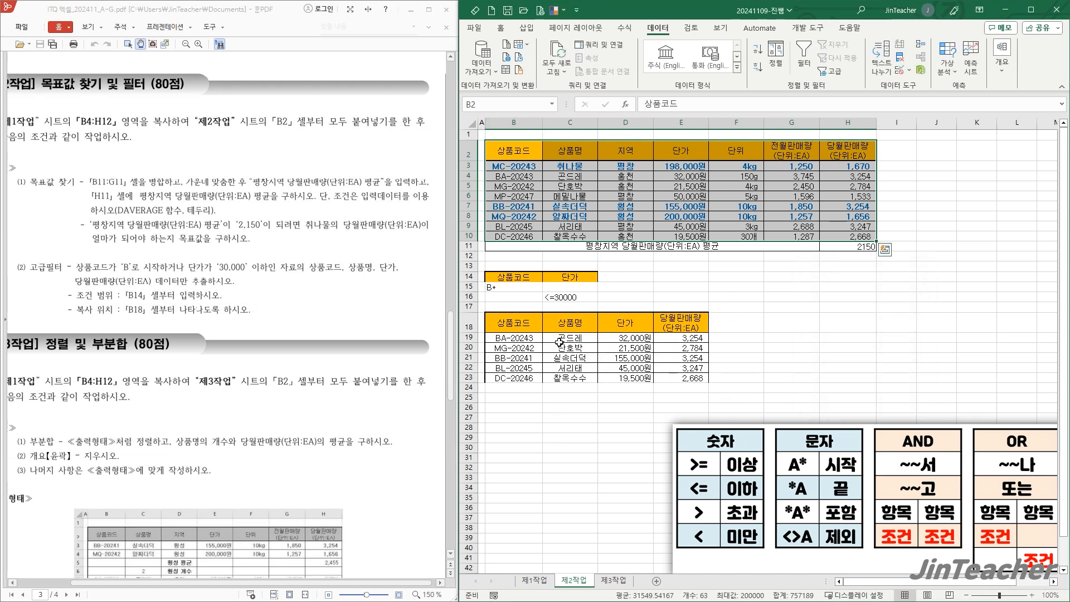
left_click_drag(840, 478, 662, 450)
left_click(785, 365)
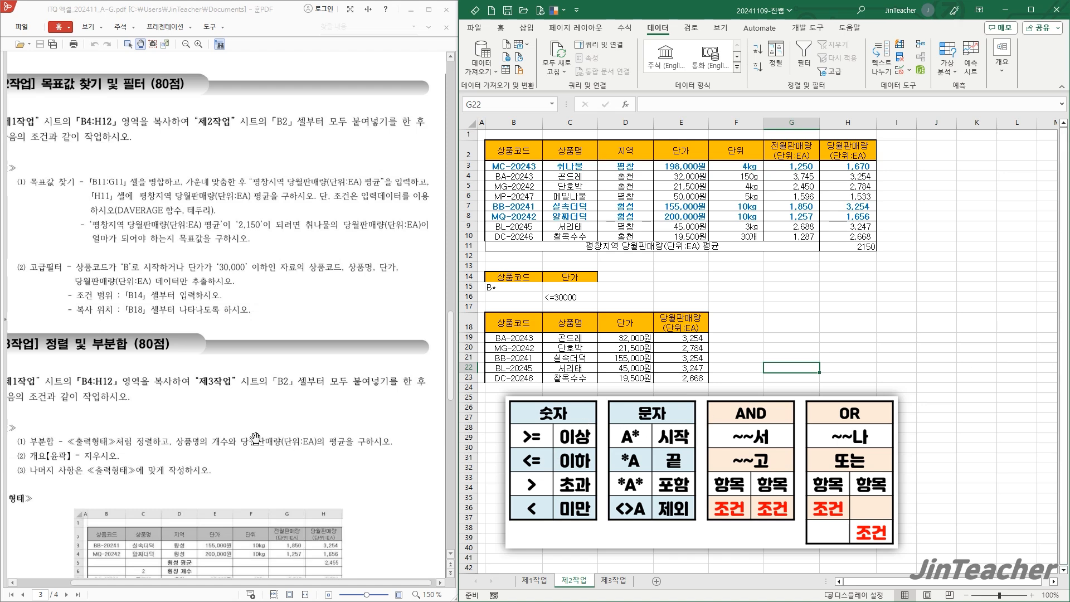
Step: Copy the product table B4:H12 from the 제1작업 sheet
scroll(272, 440, "down", 3)
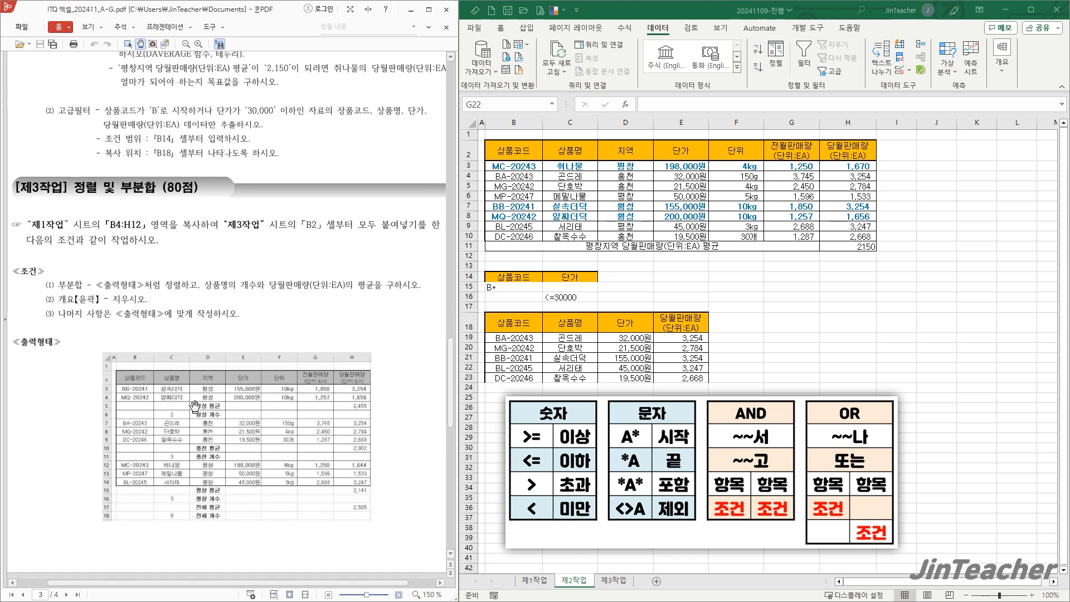
left_click(533, 580)
left_click_drag(517, 186, 850, 307)
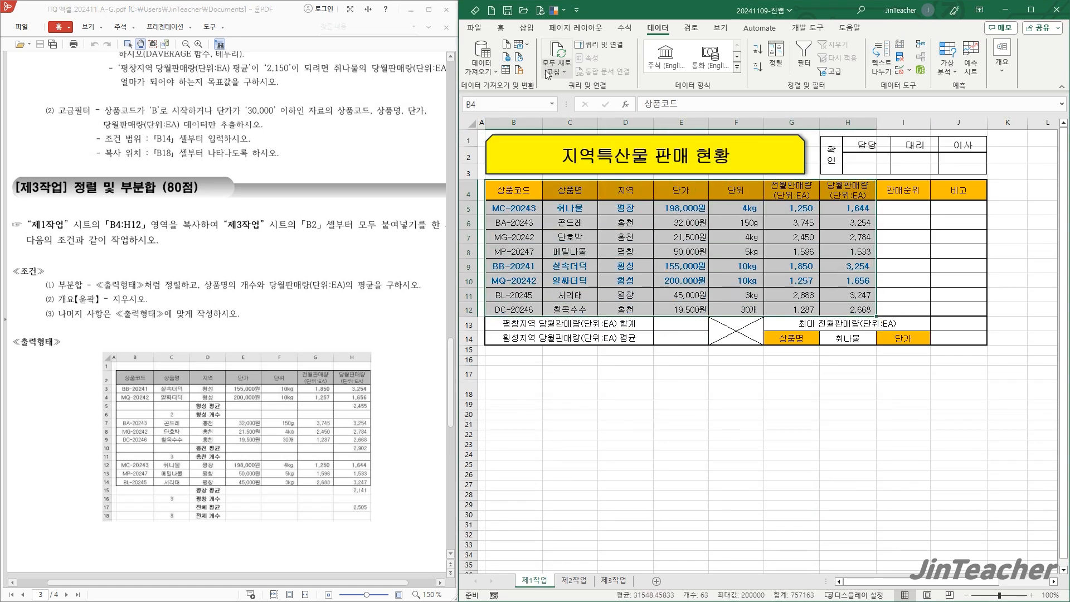
key("ctrl+c")
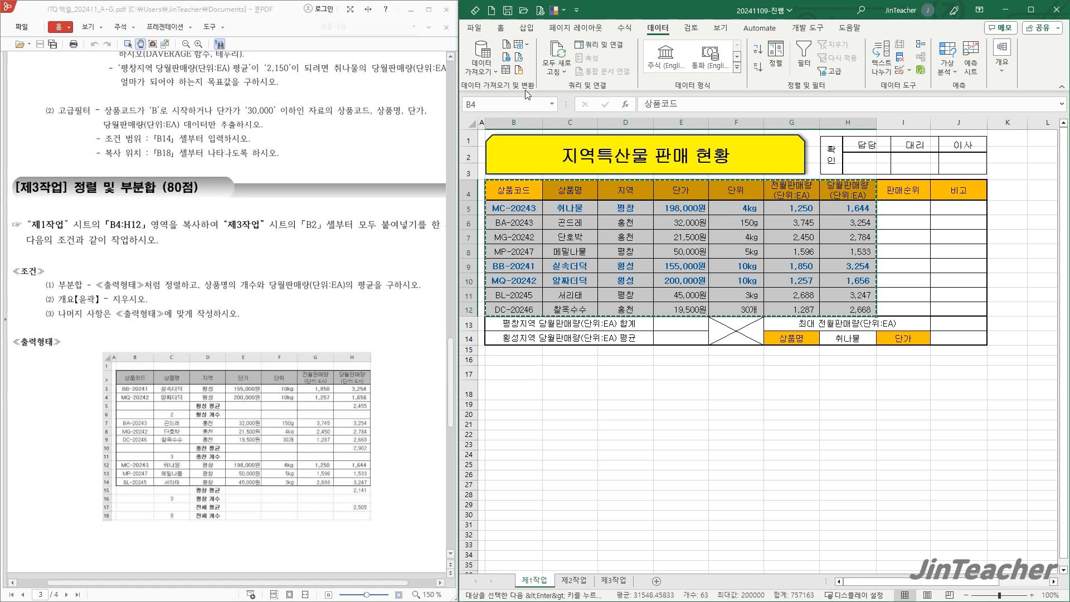
left_click(500, 29)
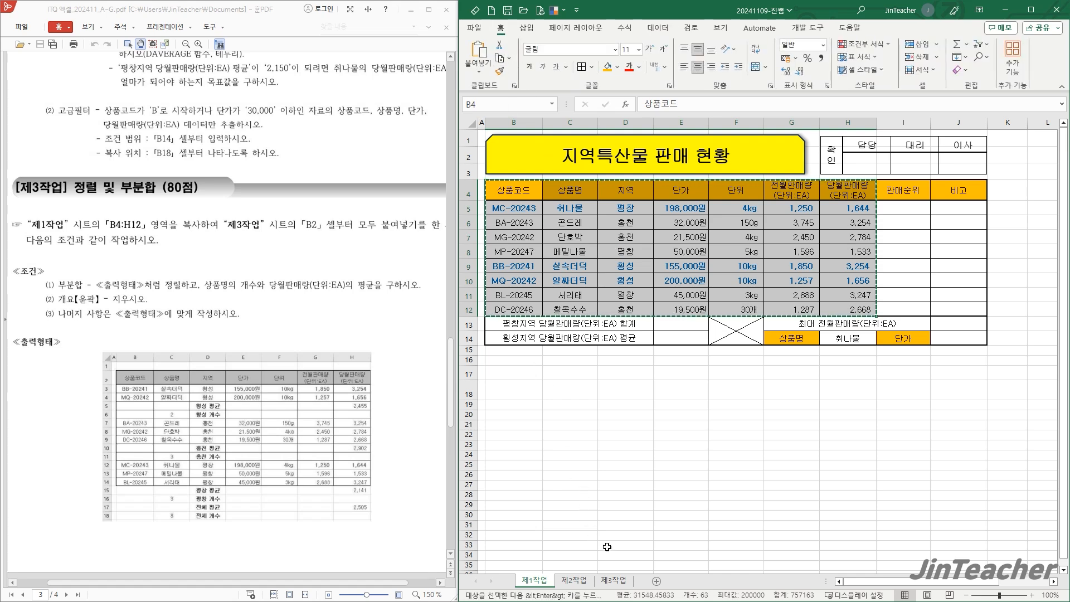
Step: Paste it at B2 on 제3작업 with Keep Source Column Widths
left_click(616, 581)
left_click(509, 145)
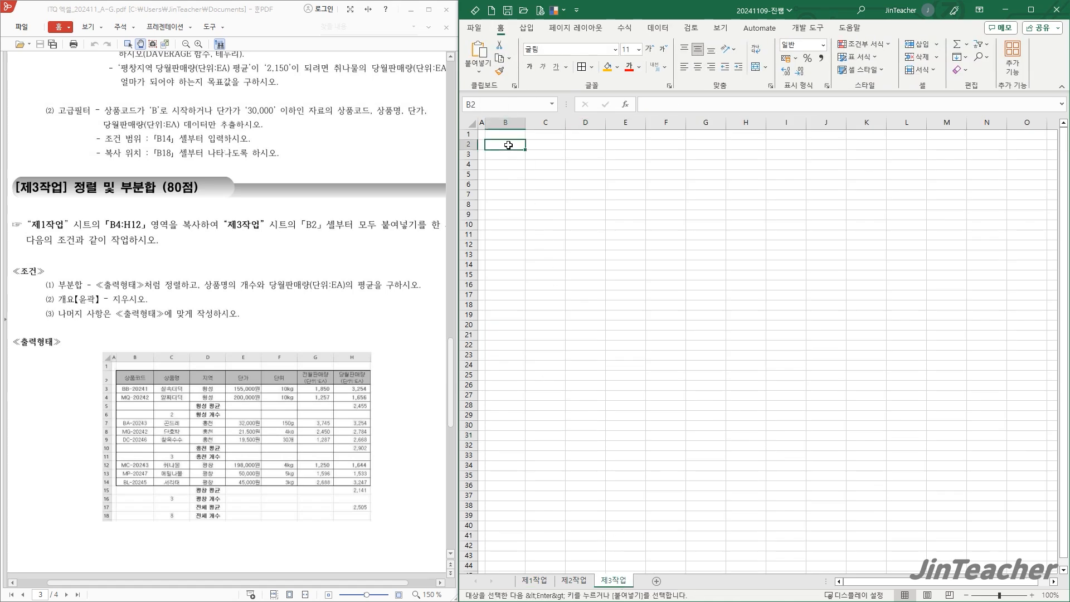
key("ctrl+v")
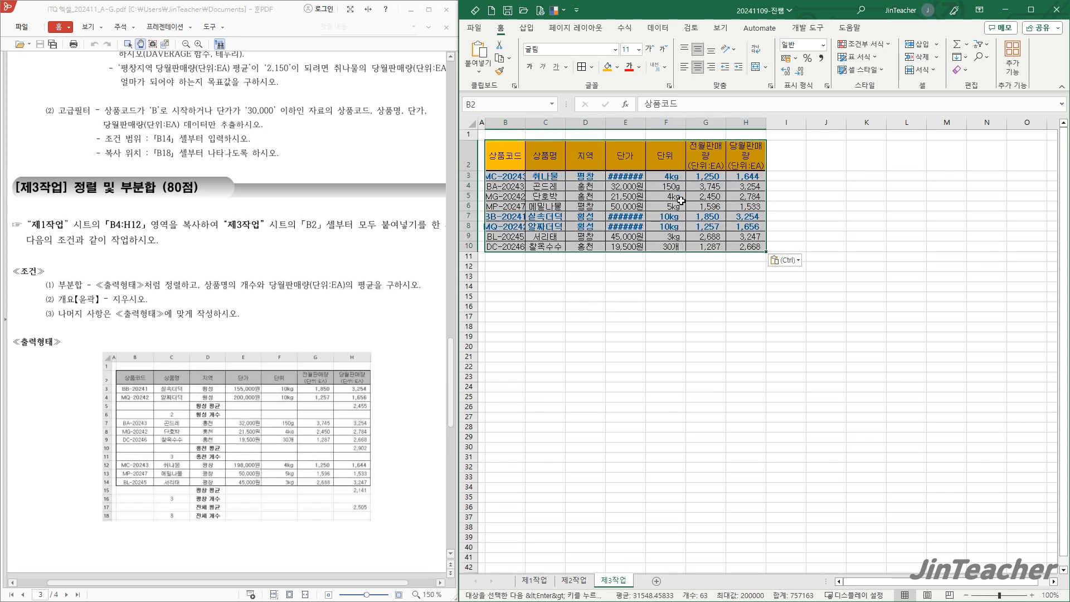
left_click(786, 261)
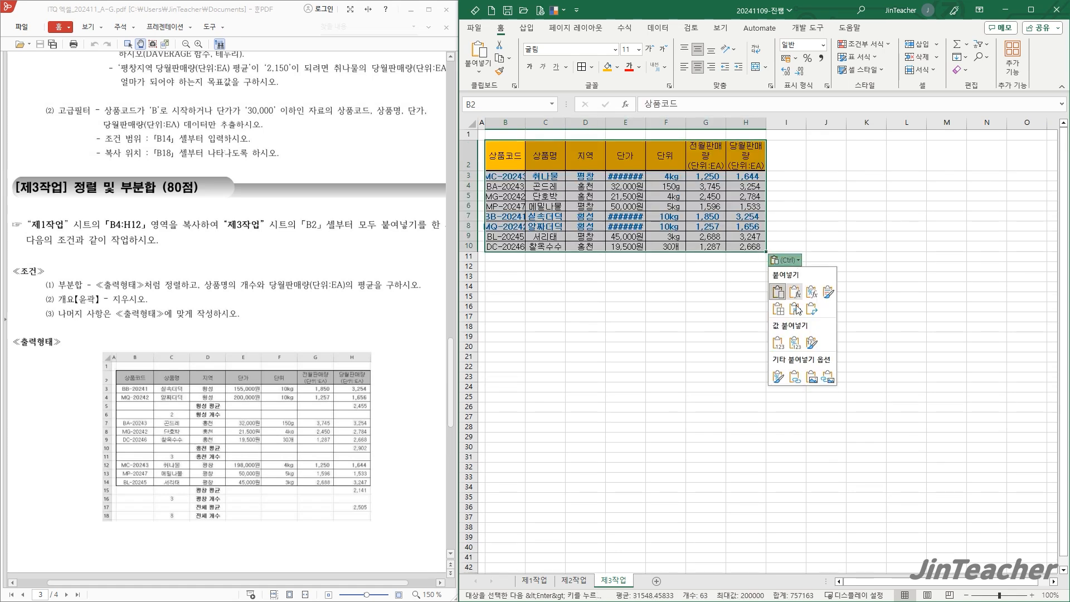
left_click(798, 318)
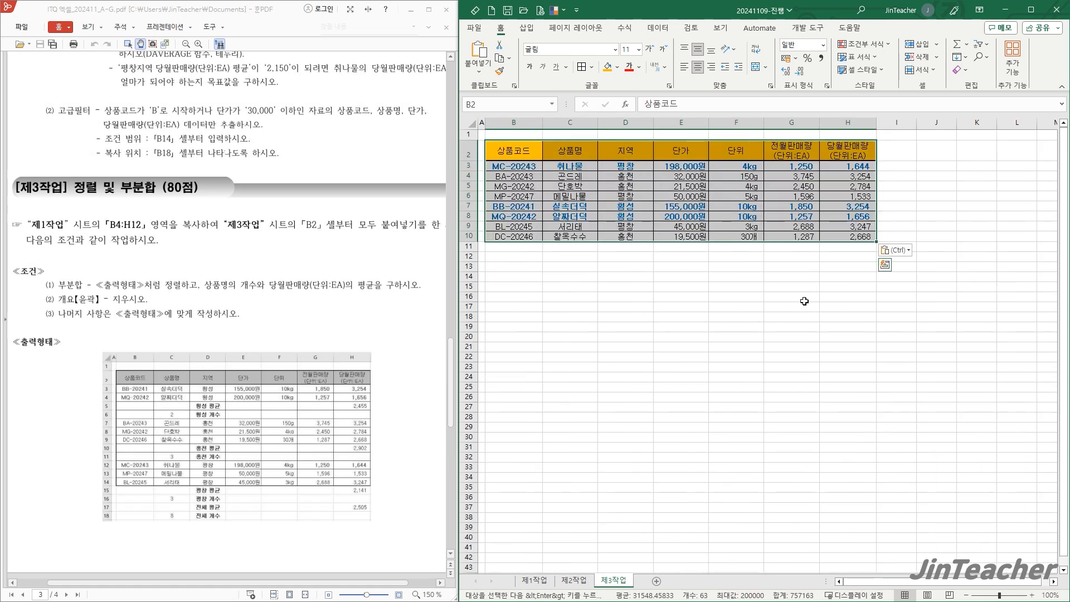
left_click(903, 236)
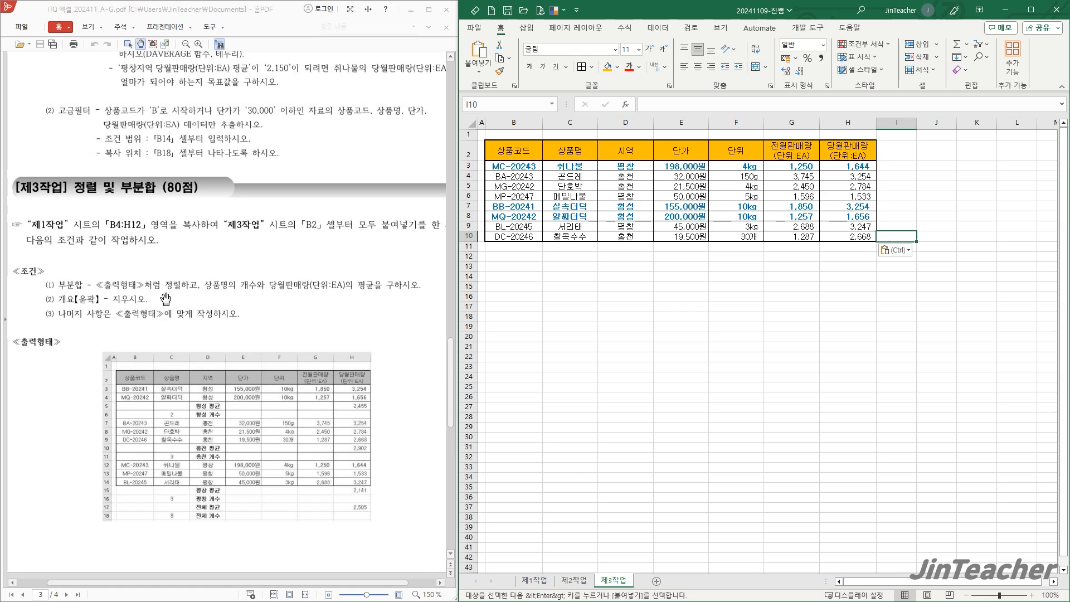
Step: Sort the 제3작업 table descending by 지역, giving 횡성, 홍천, then 평창
scroll(277, 524, "up", 2)
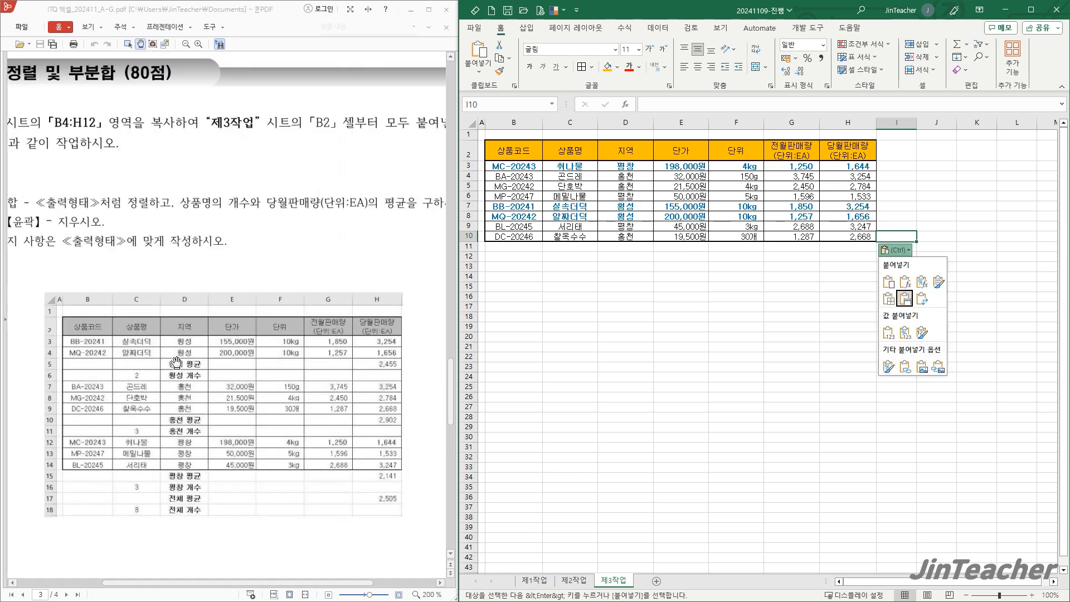
left_click(638, 149)
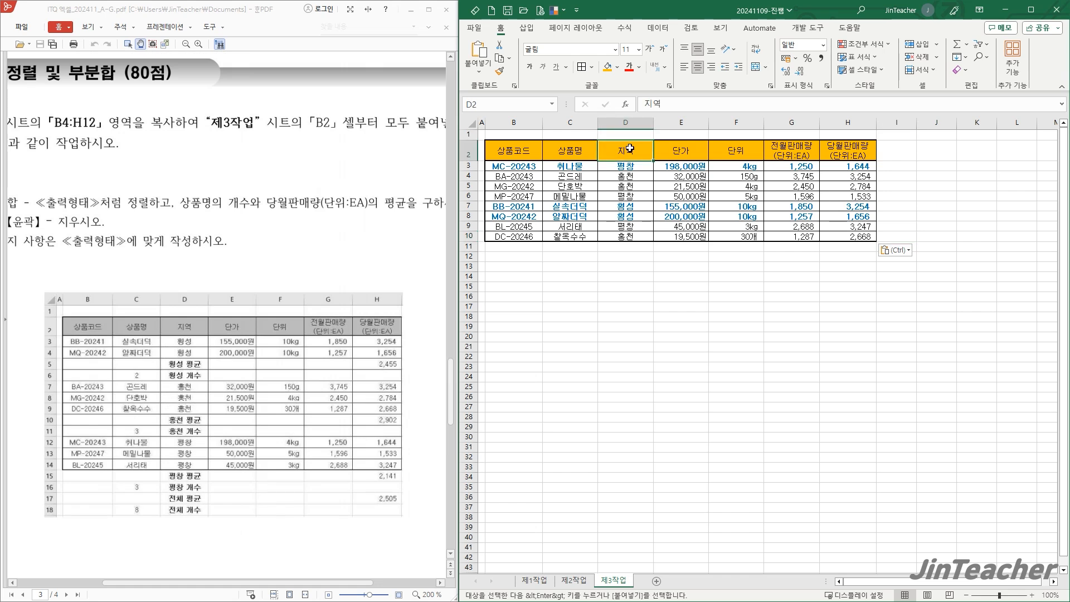
left_click(657, 28)
left_click(758, 67)
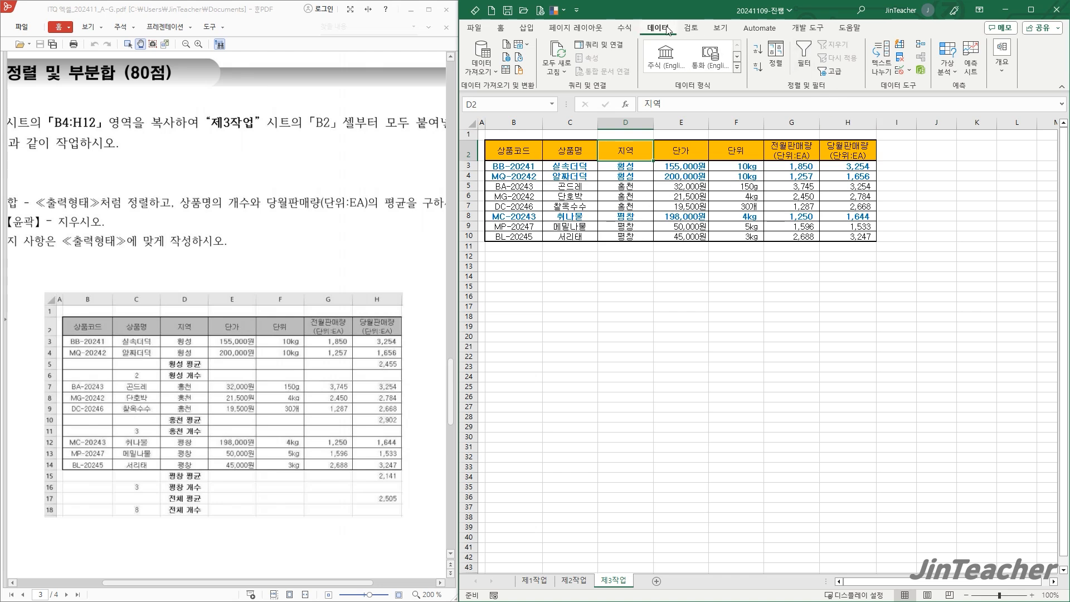
Step: Add subtotals grouped by 지역 that count 상품명
left_click(1007, 73)
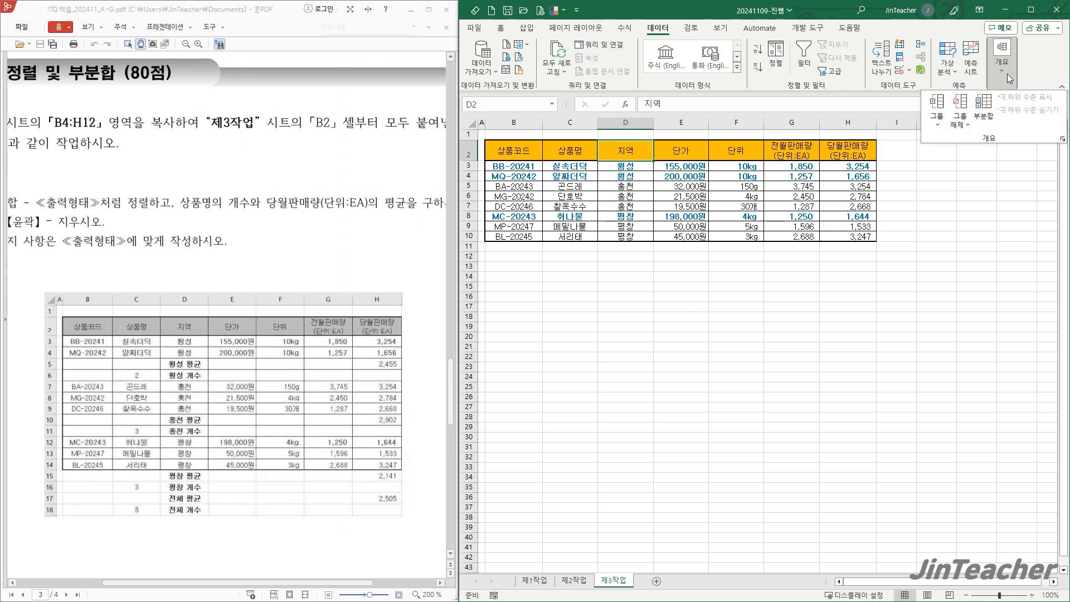
left_click(984, 112)
left_click_drag(836, 243, 772, 187)
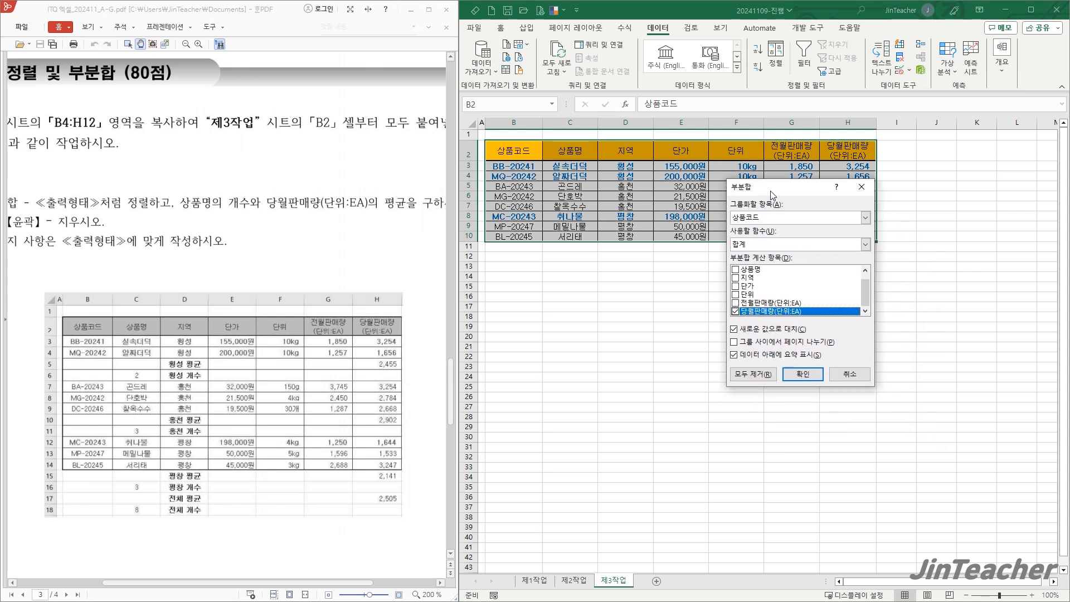
left_click(766, 221)
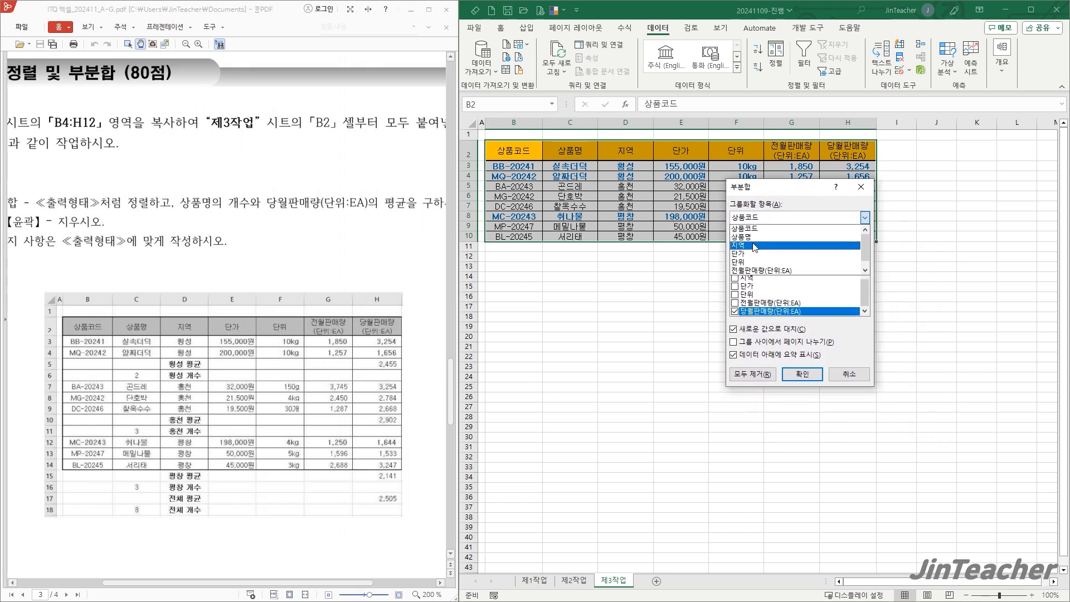
left_click(769, 245)
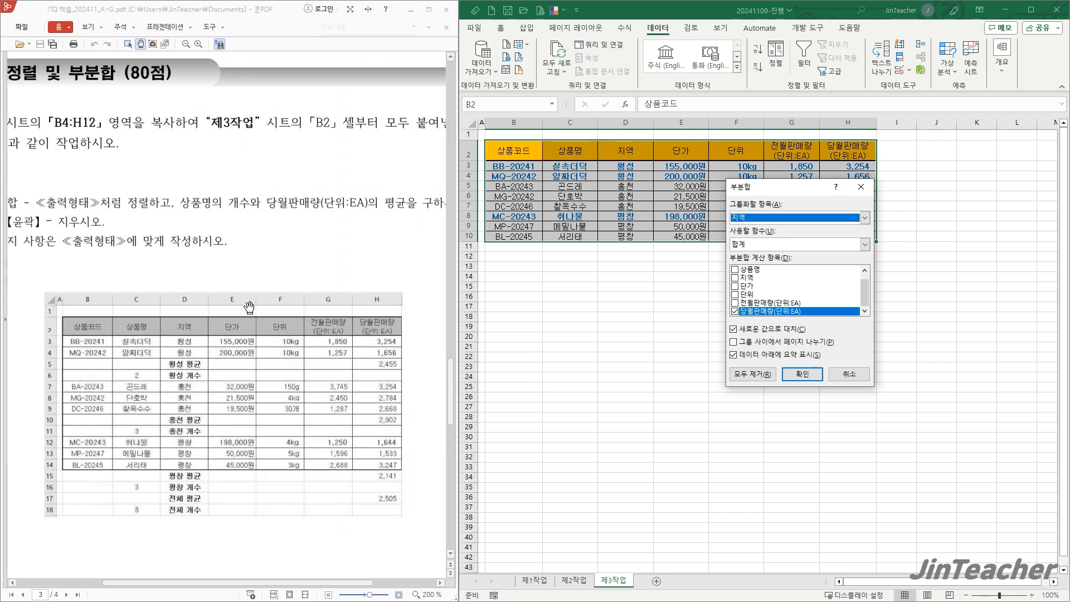
left_click(735, 311)
left_click(735, 270)
left_click(865, 244)
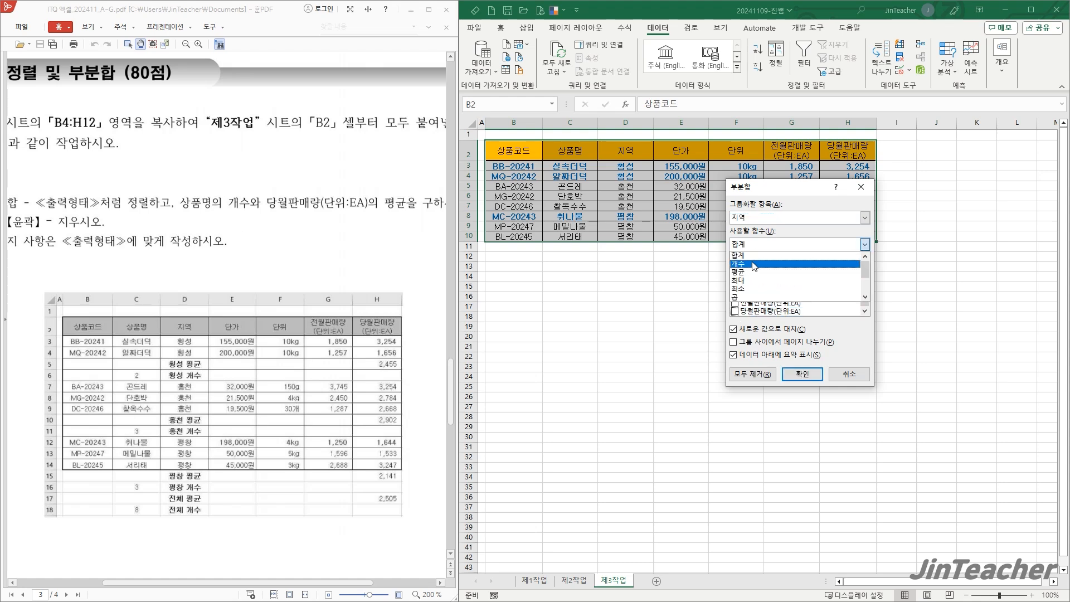
left_click(752, 264)
left_click(799, 373)
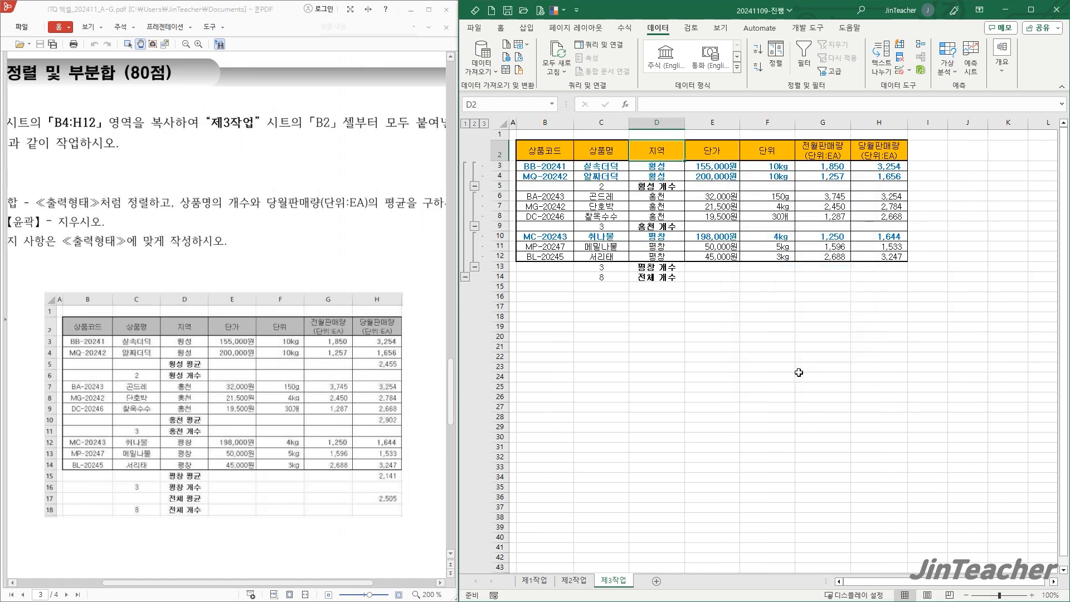
Step: Add 지역 subtotals averaging 당월판매량(단위:EA), with 새로운 값으로 대치 unchecked to keep the counts
left_click(1001, 70)
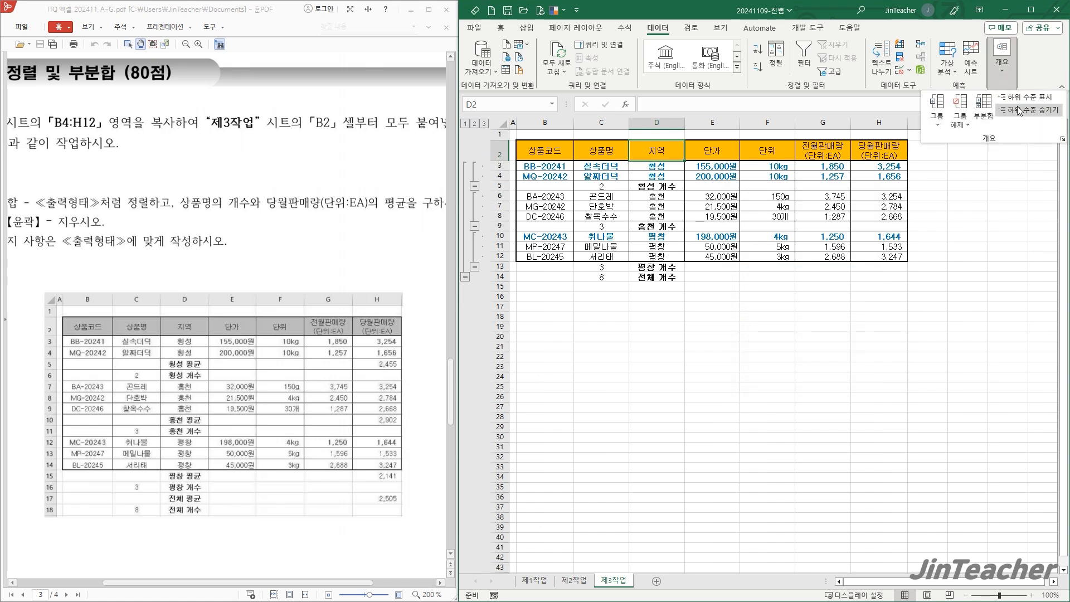
left_click(989, 111)
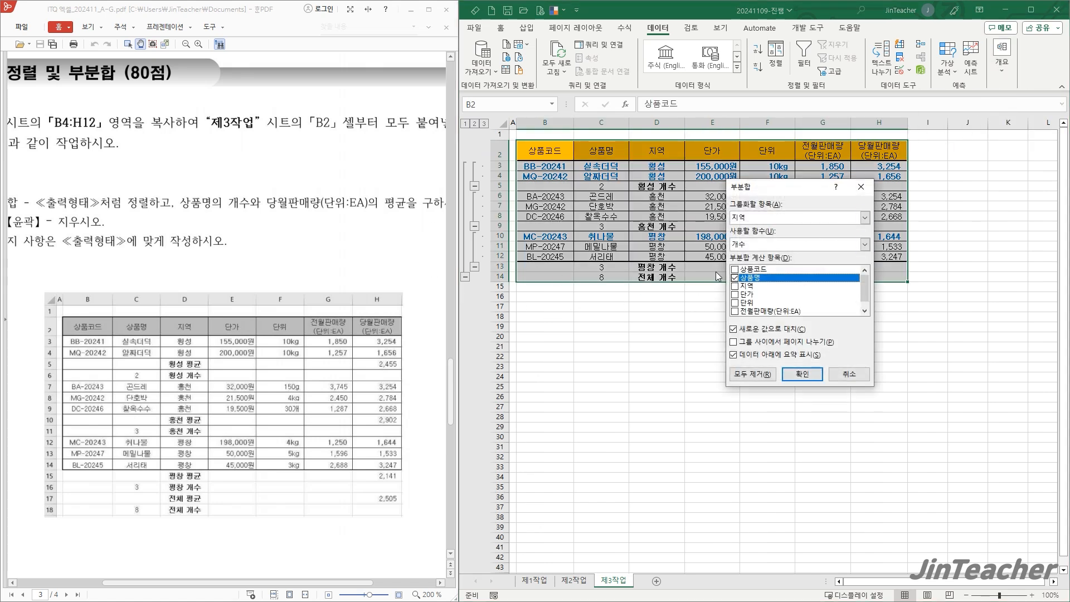
left_click(734, 278)
left_click_drag(865, 287, 865, 296)
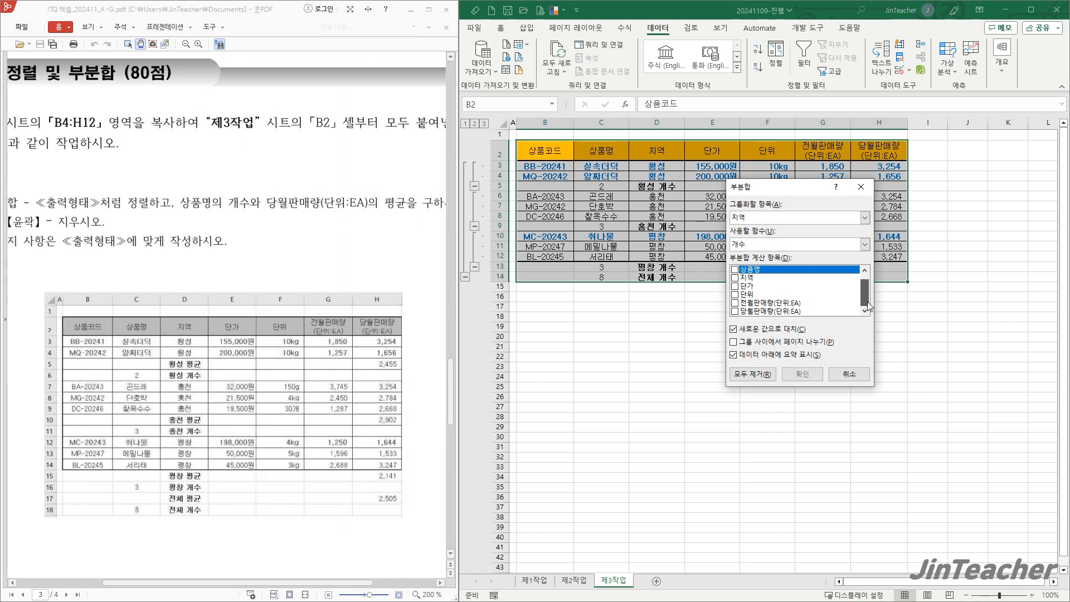
left_click(734, 311)
left_click(760, 246)
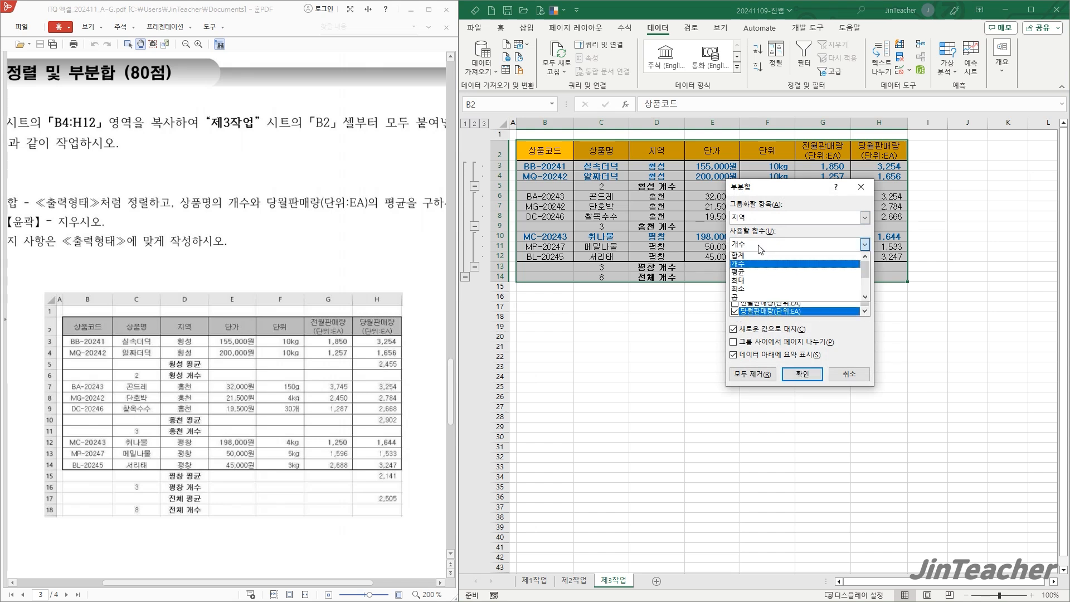
left_click(742, 275)
left_click(734, 329)
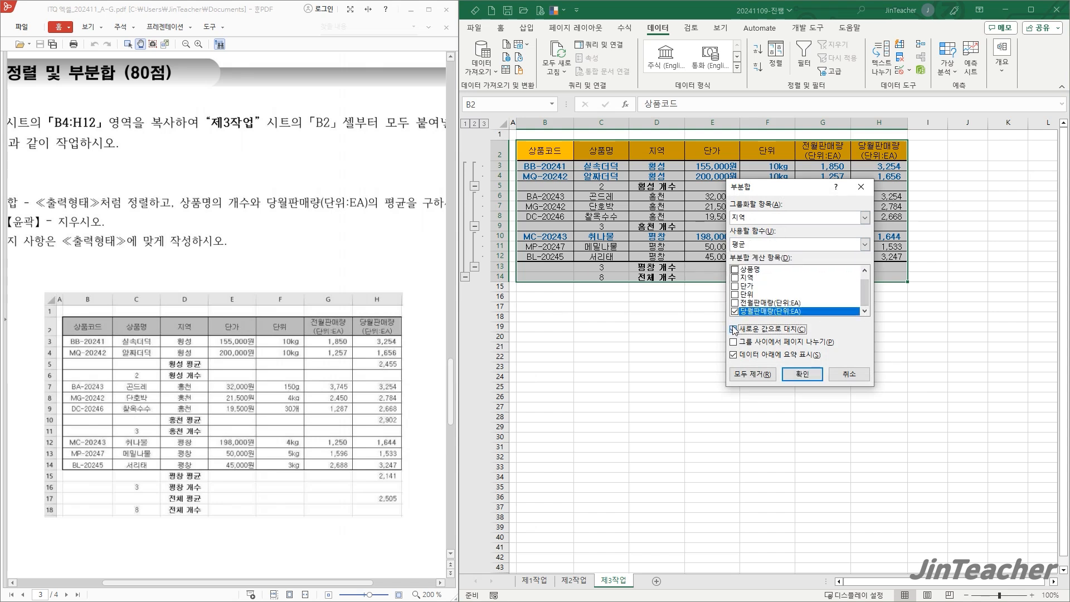
left_click(802, 374)
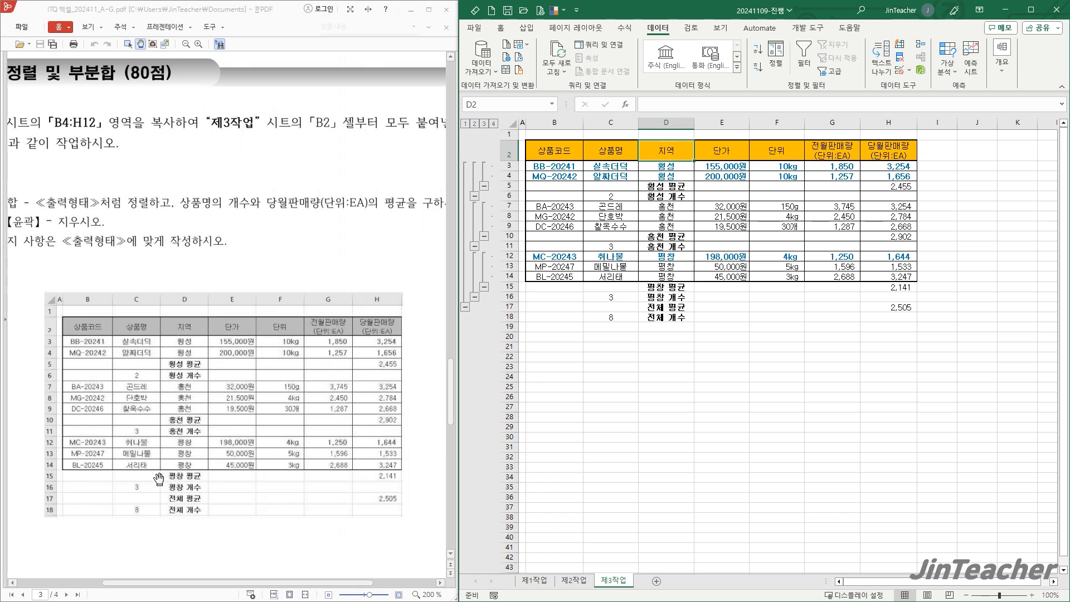
Step: Apply 그룹 해제 > 개요 지우기 to the 제3작업 table, keeping its subtotal rows
left_click_drag(73, 269, 138, 274)
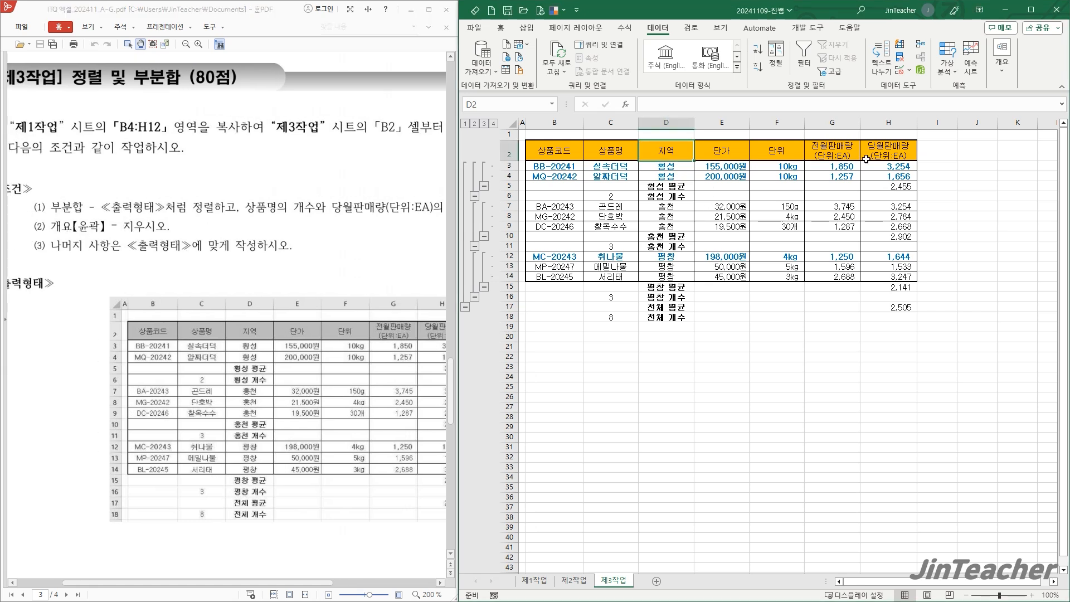
left_click(1002, 64)
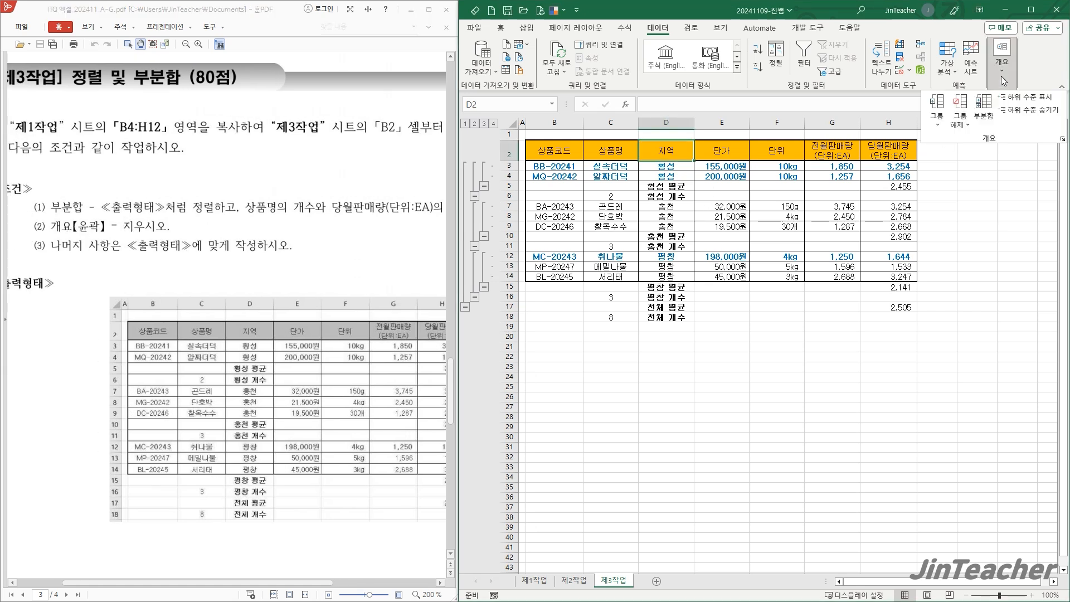
left_click(963, 126)
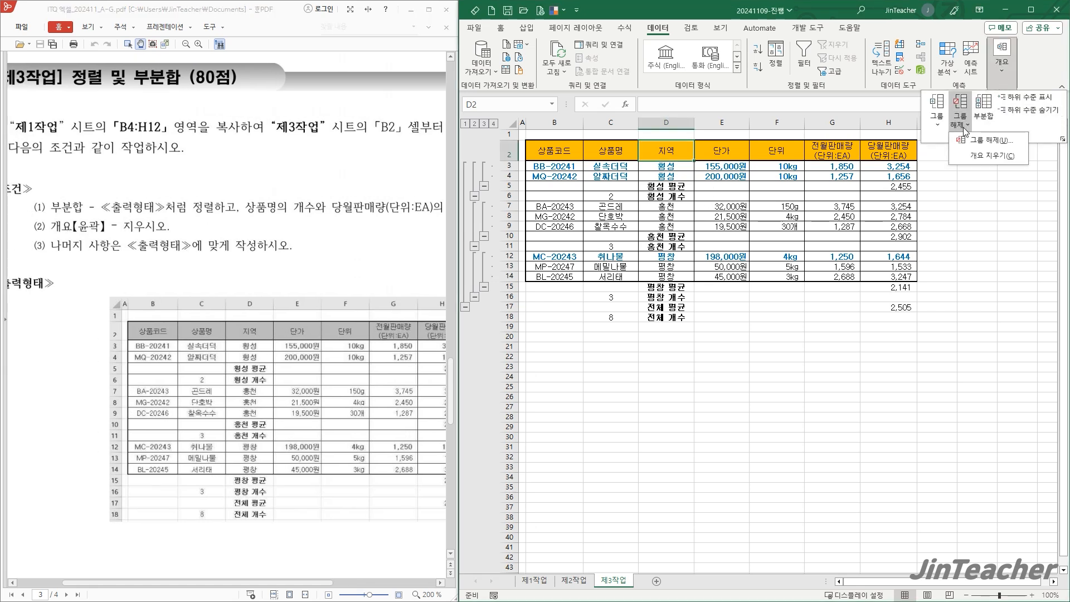
left_click(991, 159)
left_click(746, 363)
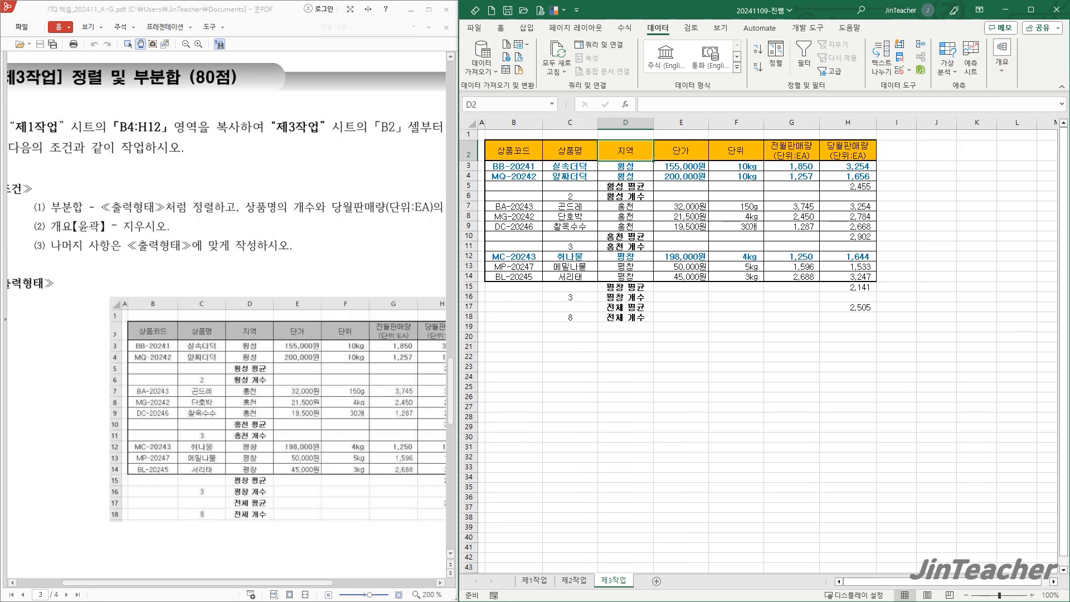
Step: Scroll the PDF to the 제4작업 sample chart to review its specification
left_click_drag(353, 310, 303, 262)
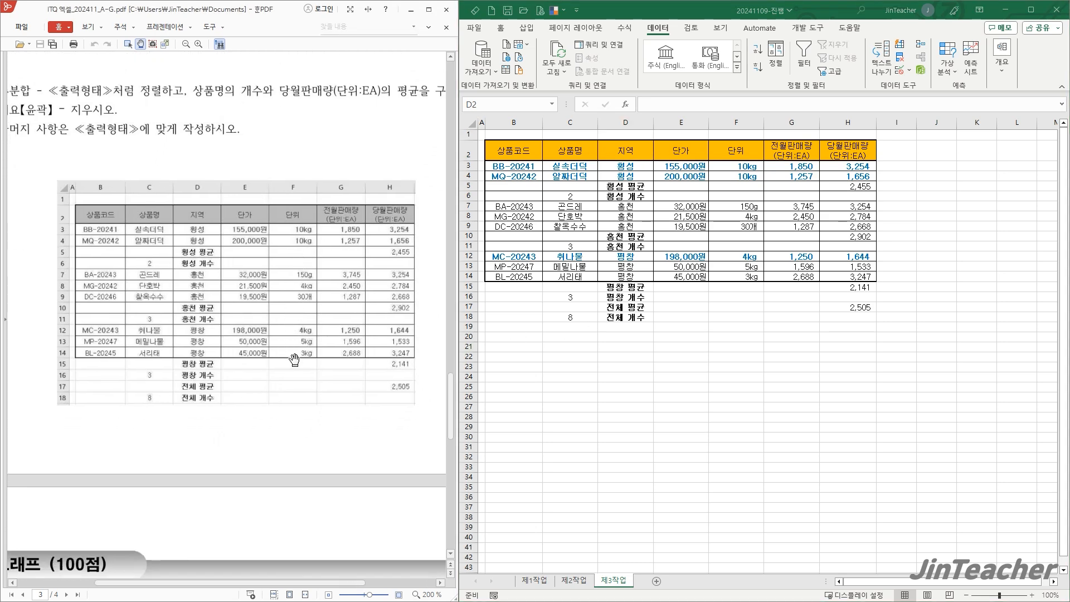
scroll(295, 359, "down", 3)
left_click_drag(227, 363, 288, 200)
scroll(288, 200, "down", 3)
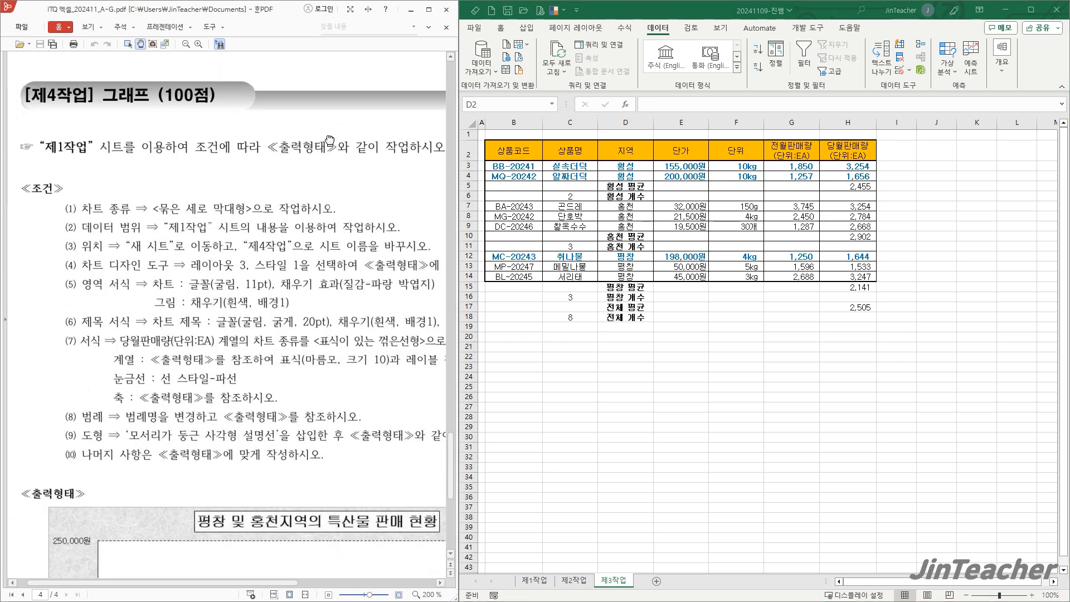
scroll(350, 241, "down", 1)
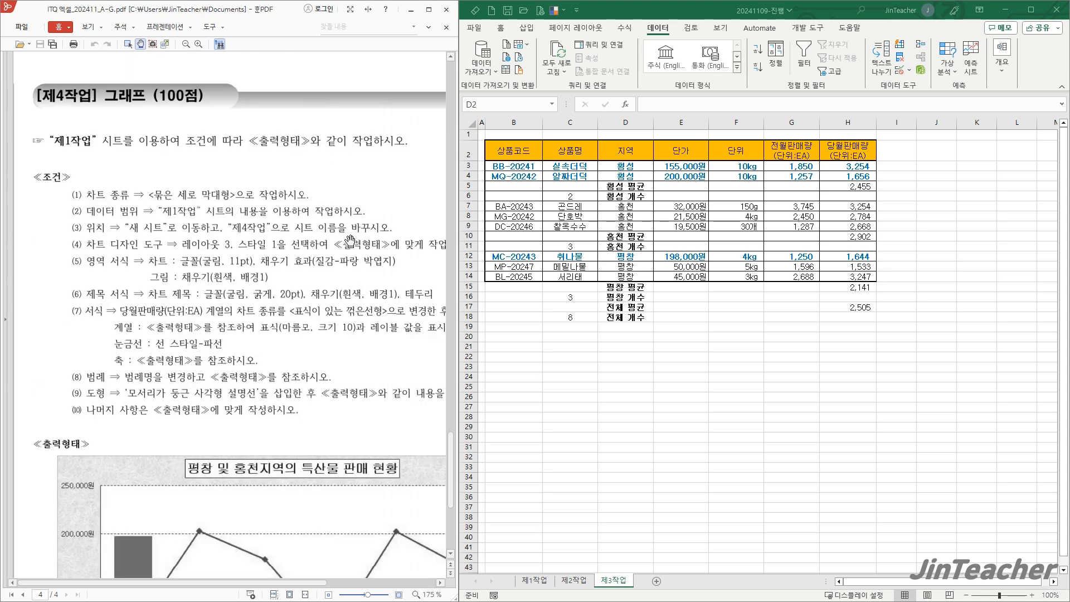
left_click_drag(337, 318, 303, 214)
scroll(305, 223, "down", 2)
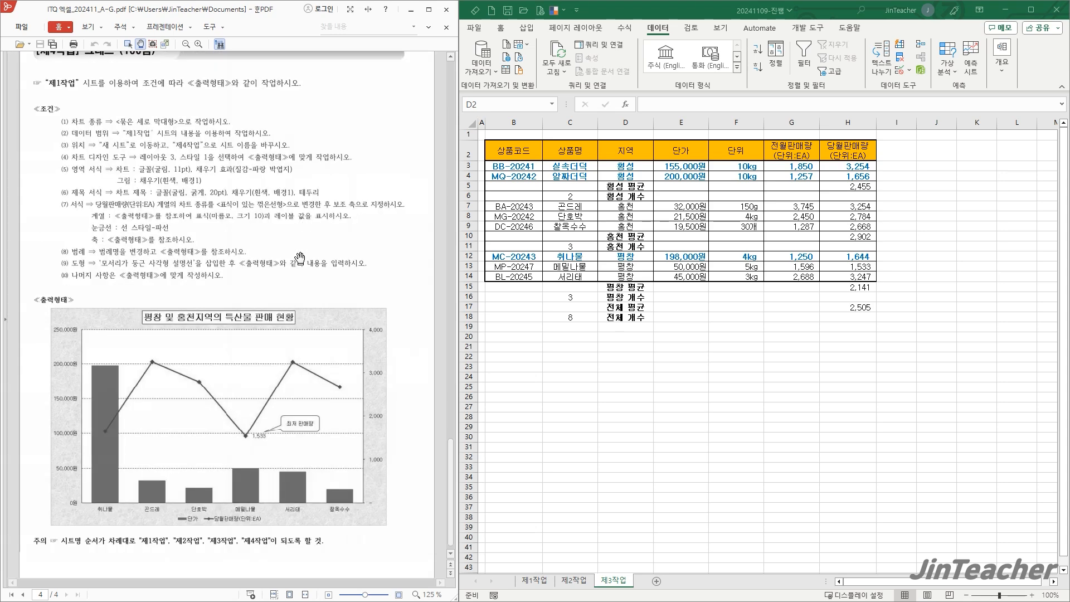
scroll(300, 257, "up", 1)
left_click_drag(290, 262, 323, 246)
left_click(749, 472)
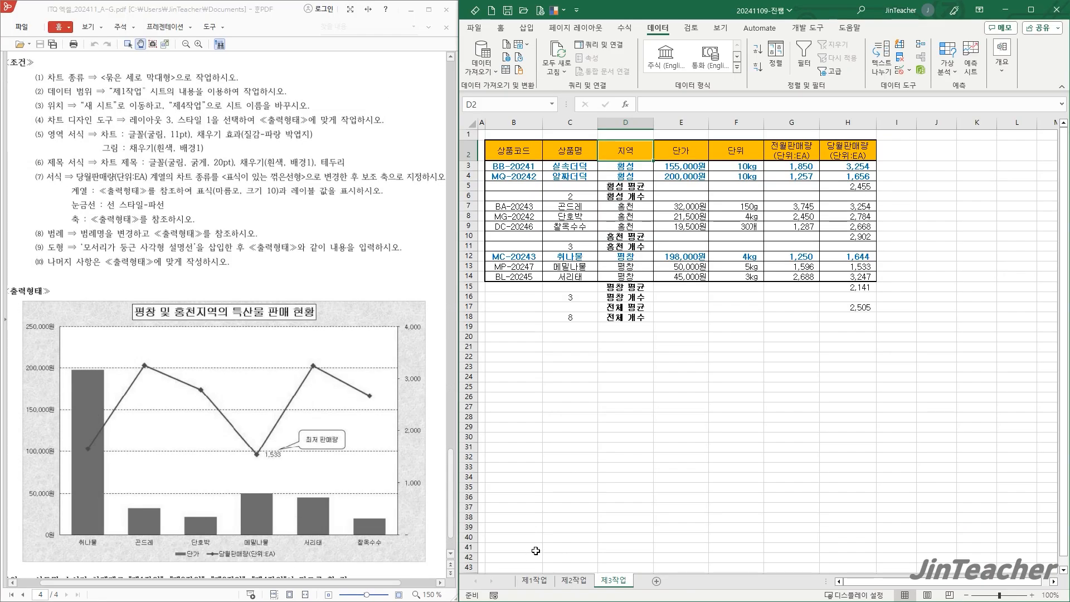
Step: On 제1작업, select 상품명 C4:C12, 단가 E4:E12 and 당월판매량 H4:H12 together
left_click(954, 492)
left_click(534, 580)
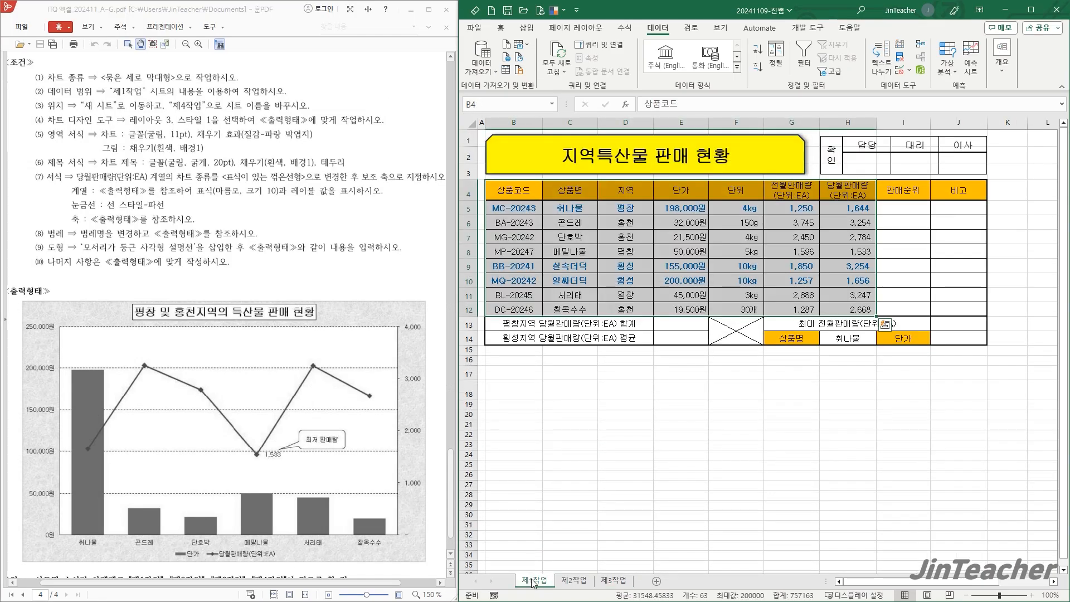
left_click(625, 446)
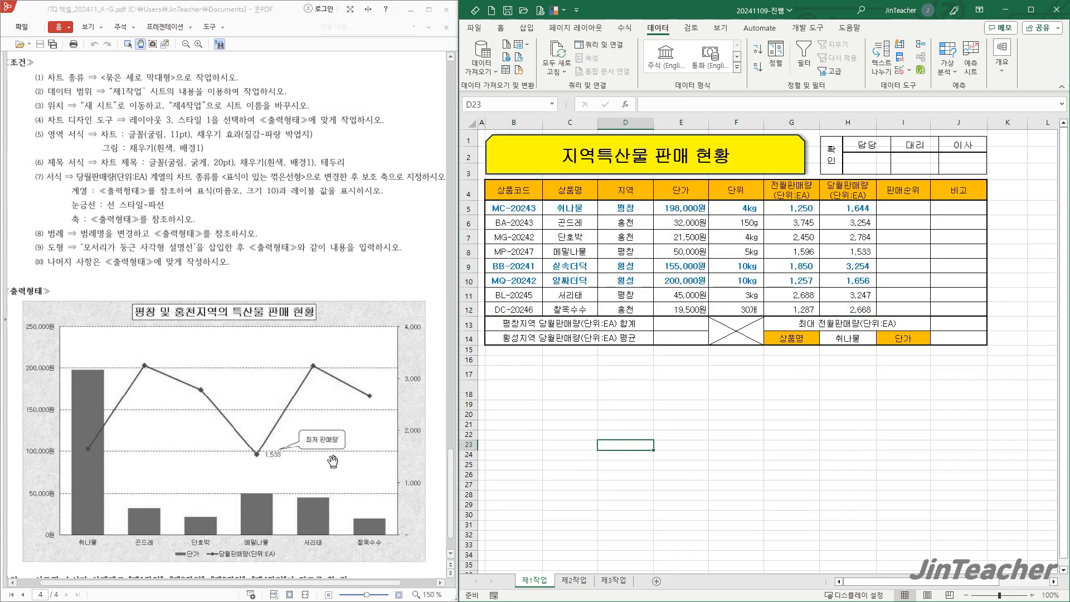
left_click_drag(563, 190, 574, 310)
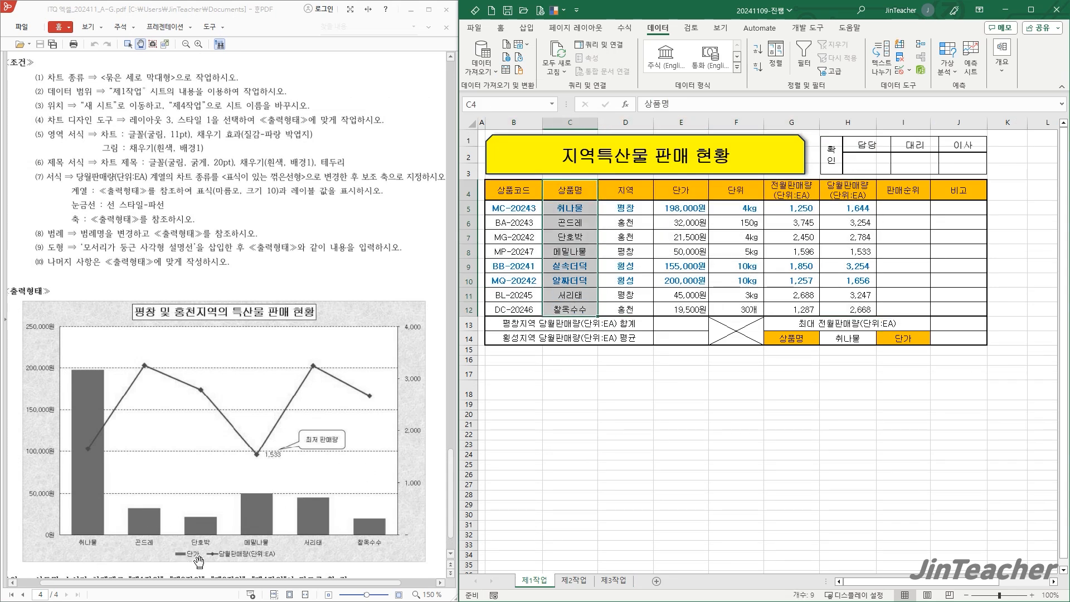
left_click(749, 196)
left_click_drag(705, 195, 699, 295)
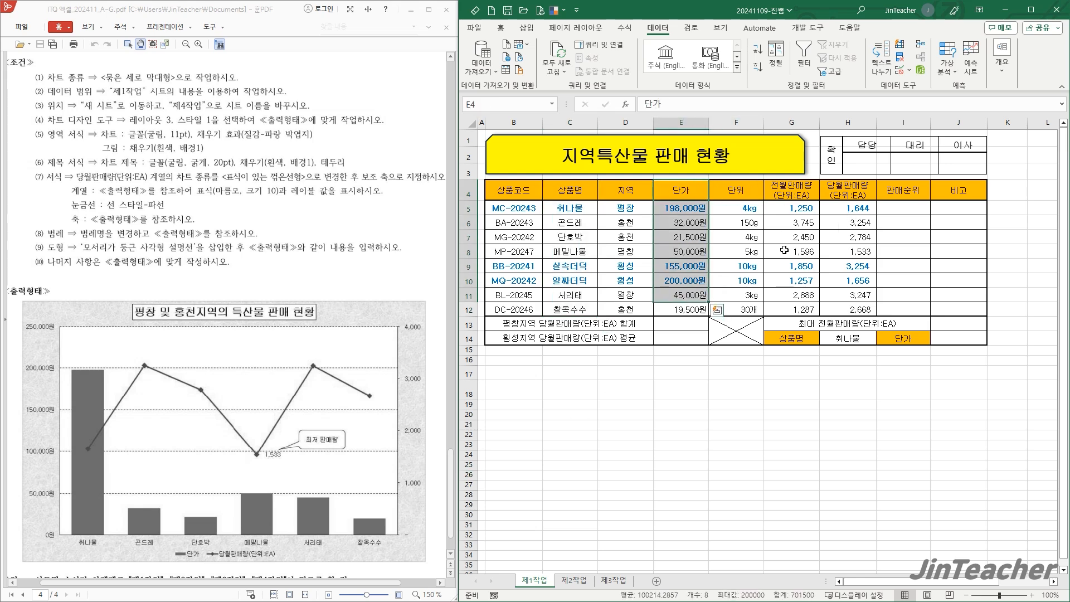
left_click_drag(861, 190, 857, 283)
left_click(704, 403)
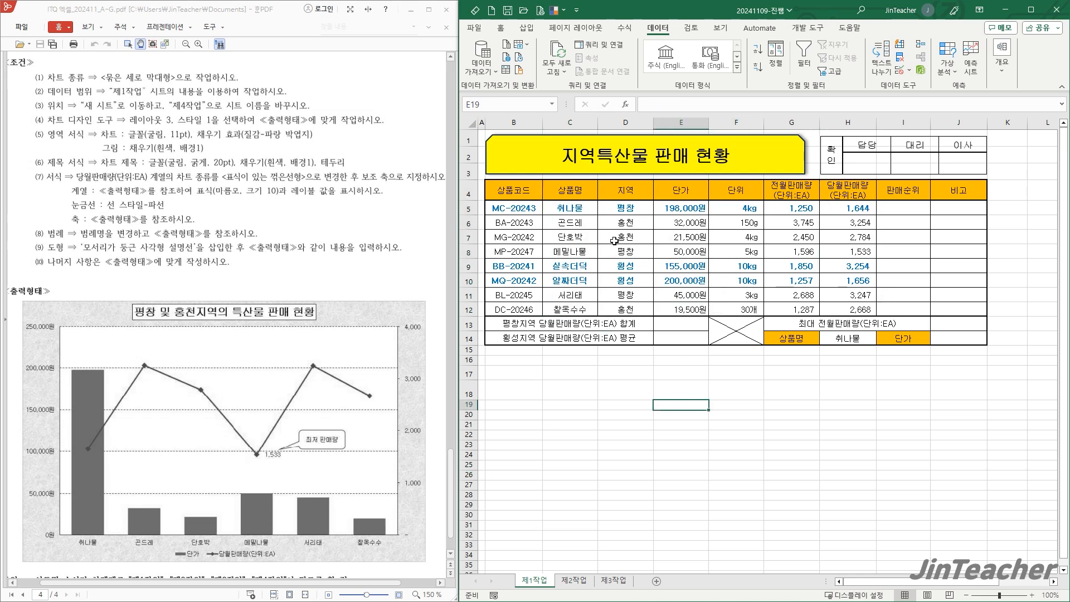
left_click_drag(583, 191, 572, 312)
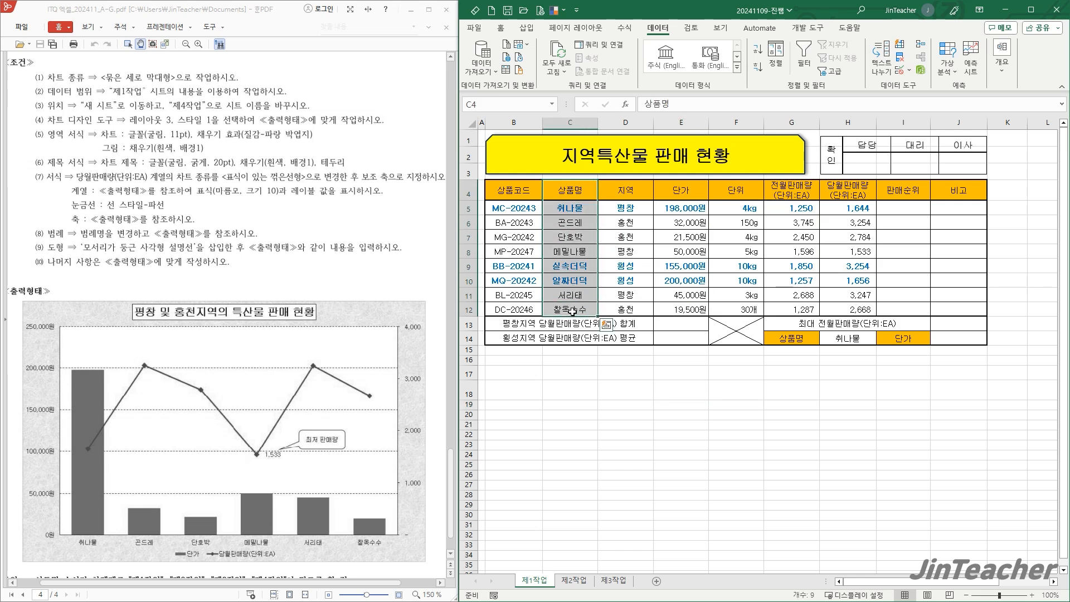
left_click_drag(685, 190, 713, 301)
left_click_drag(854, 196, 863, 304)
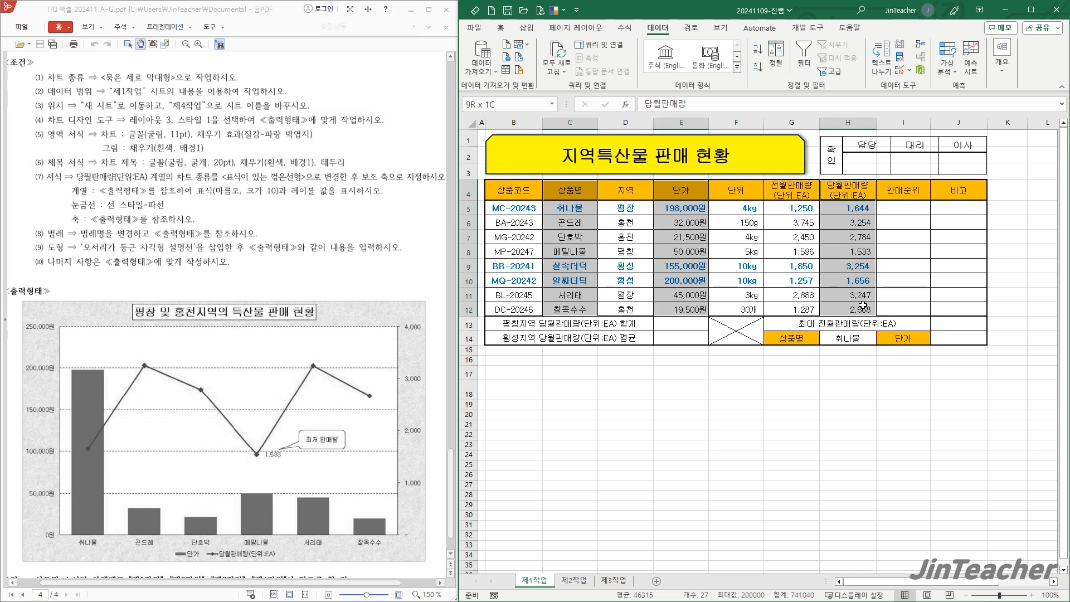
left_click(526, 28)
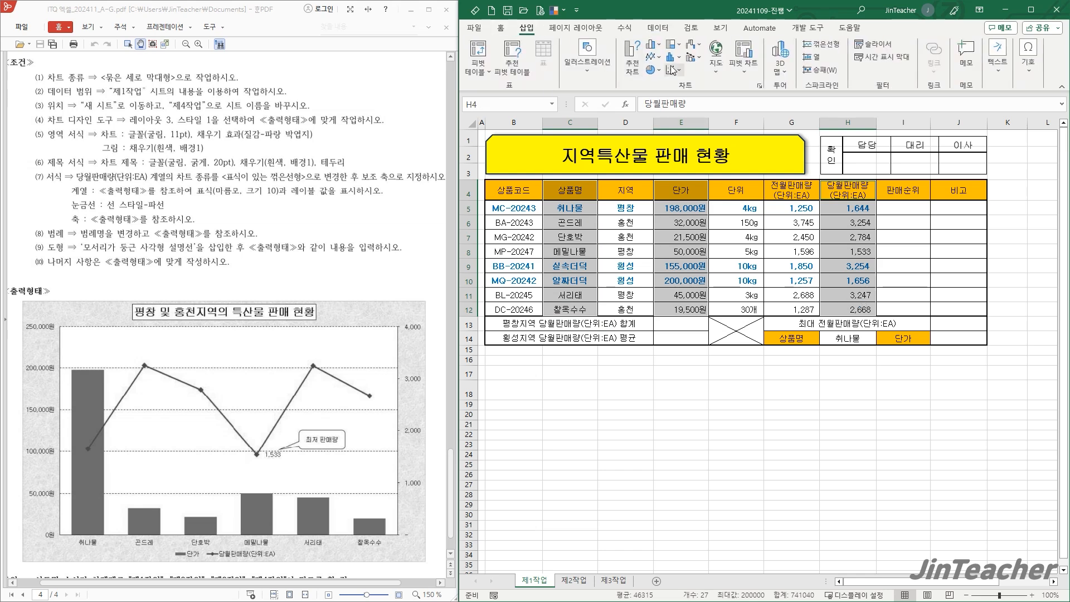
Step: Insert a clustered column chart and shift it up and to the right
left_click(653, 45)
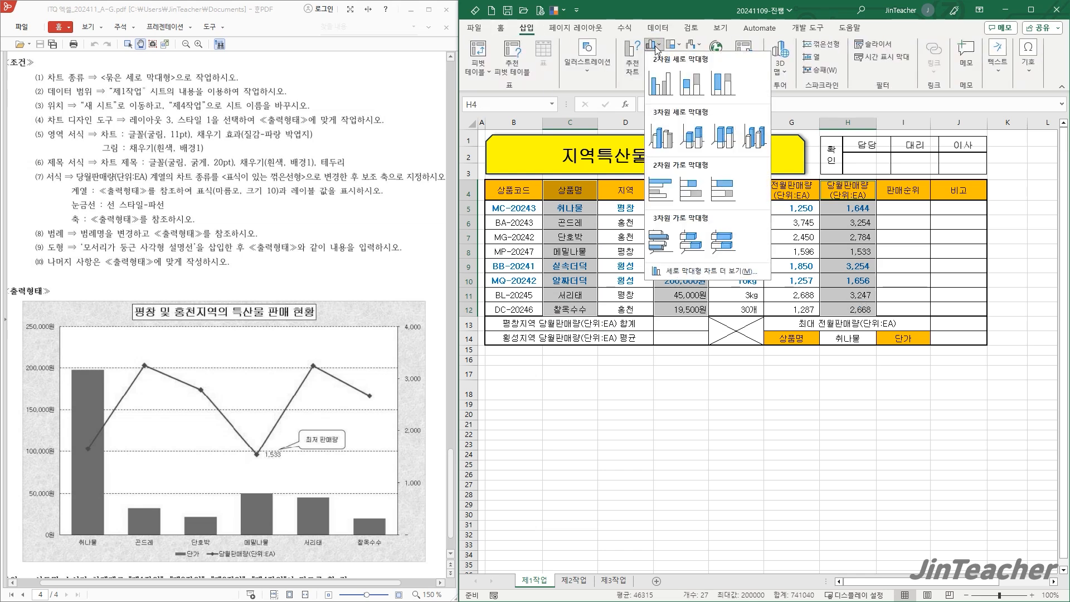
left_click(660, 84)
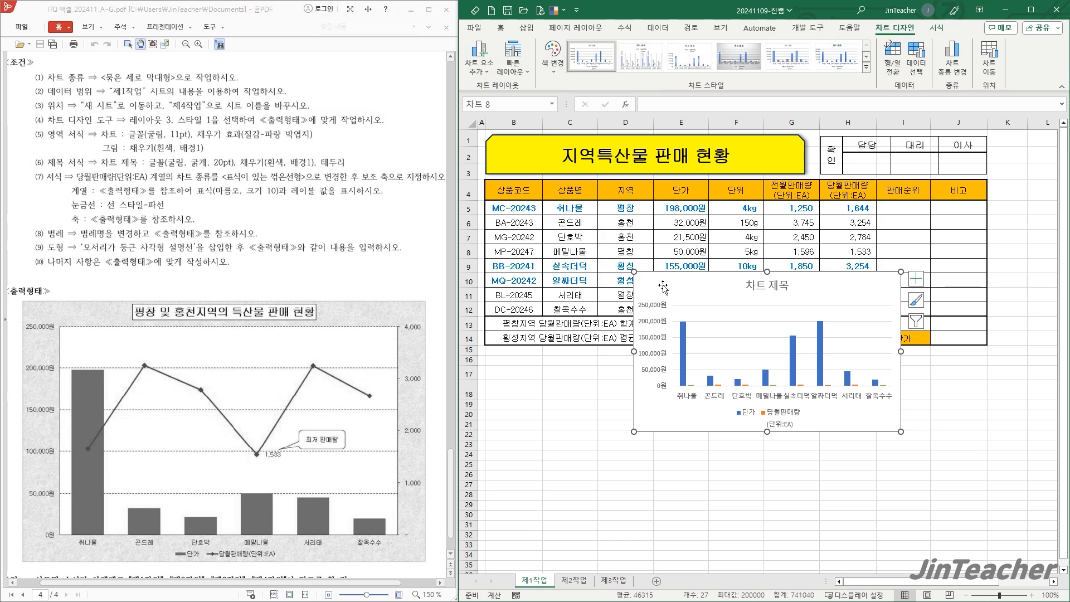
left_click_drag(663, 286, 694, 268)
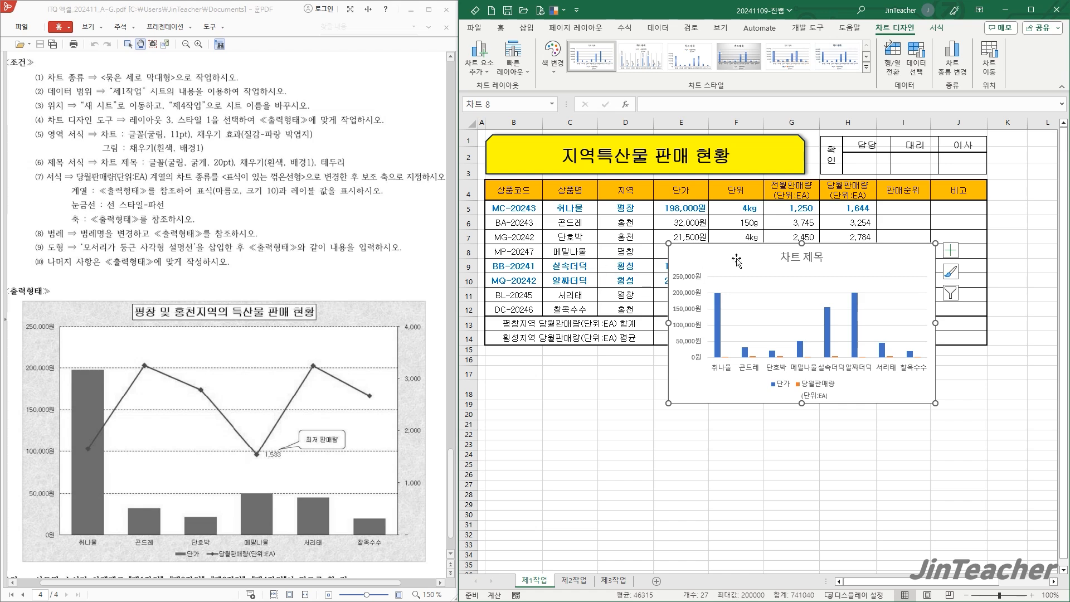
Step: Remove 실속더덕 and 알짜더덕 from the chart's data, keeping 단가 and 당월판매량 as series
left_click(919, 63)
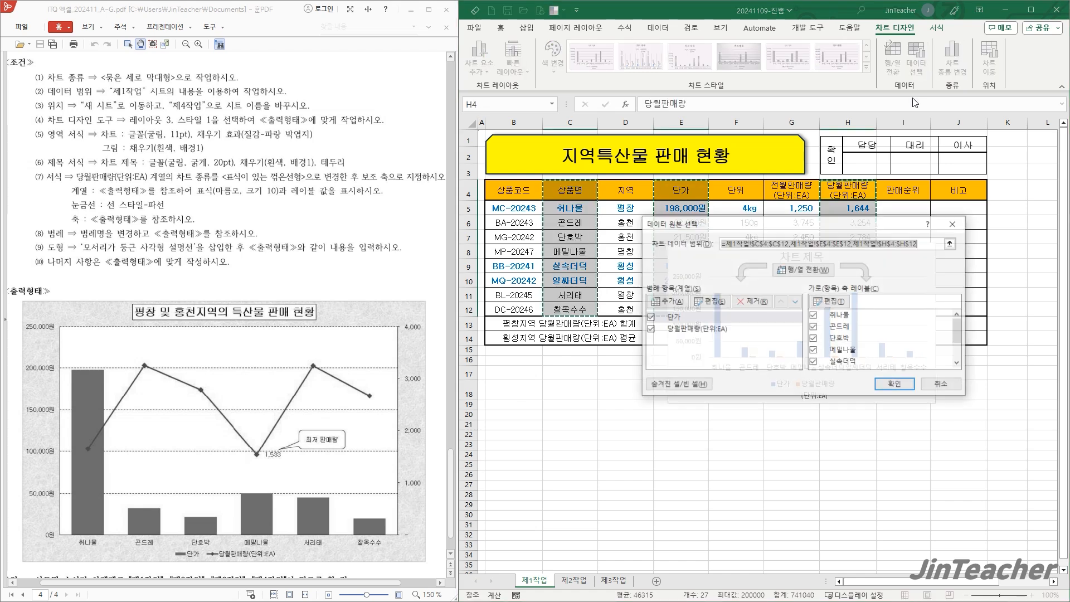
left_click_drag(770, 223, 842, 206)
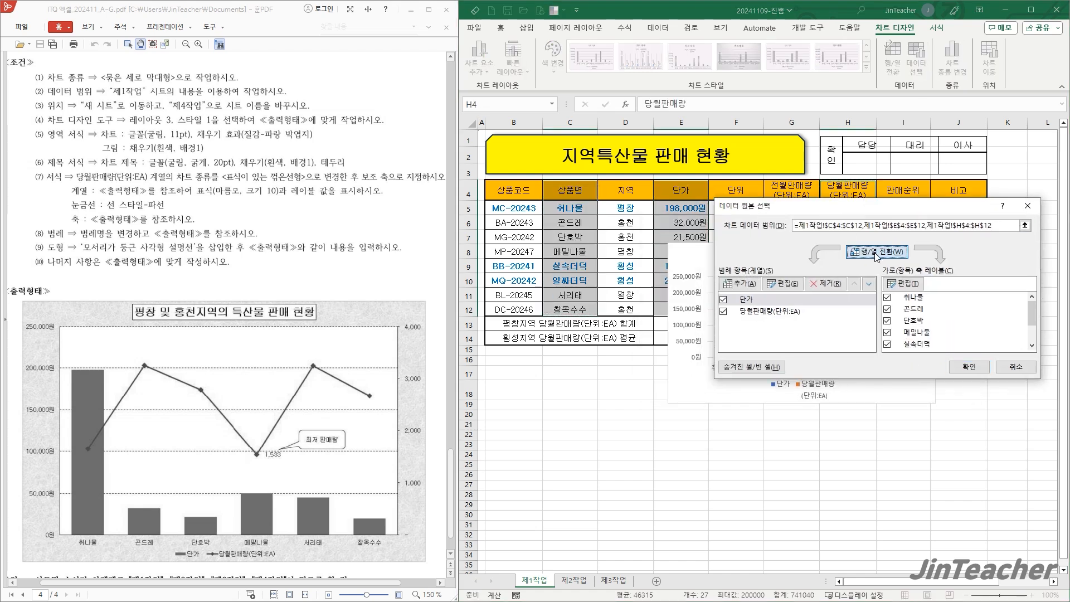
left_click(878, 251)
scroll(783, 345, "down", 1)
left_click(761, 320)
left_click(825, 284)
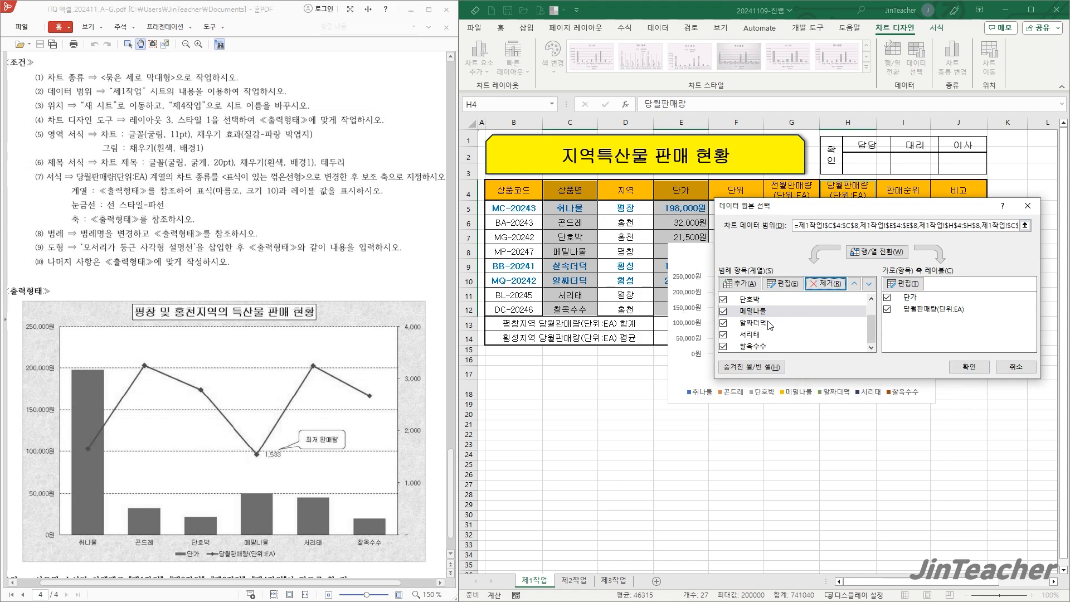
left_click(769, 325)
left_click(825, 284)
left_click(889, 253)
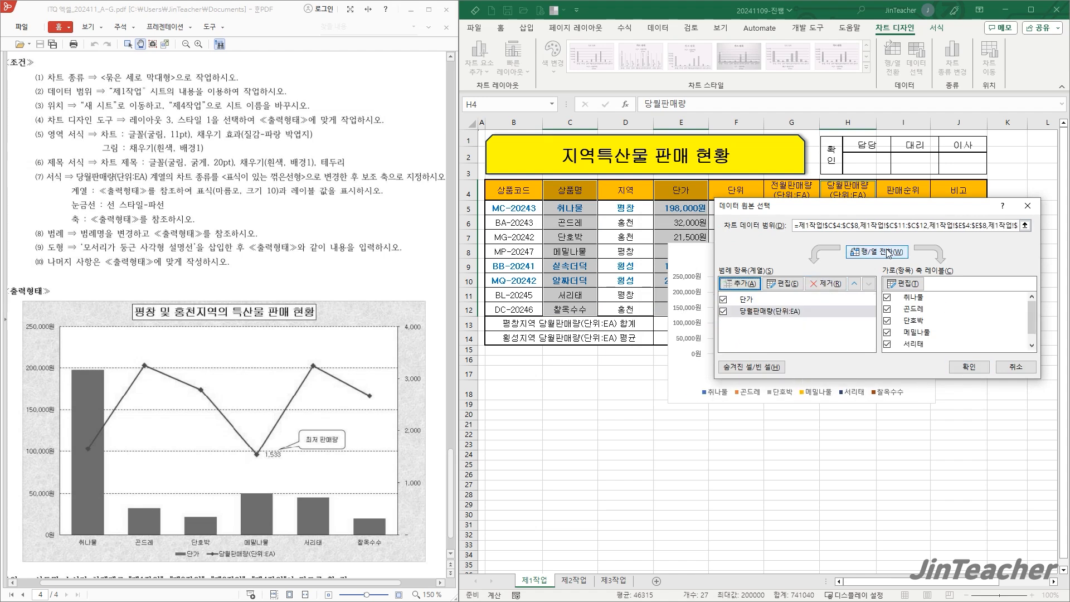
left_click(967, 365)
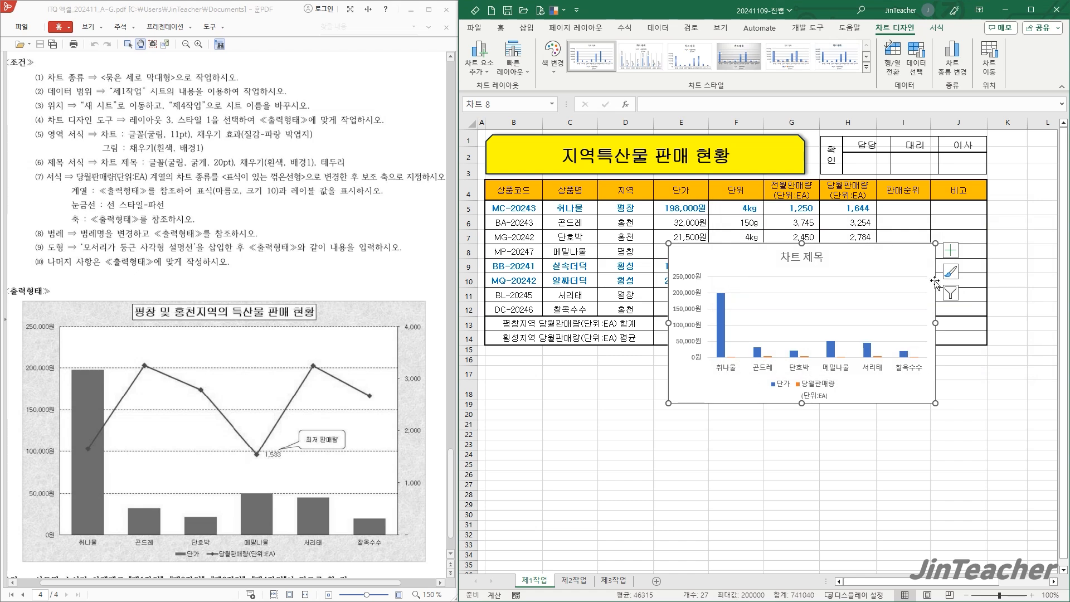
Step: Choose to move the chart to a new sheet and clear the default name Chart1
left_click(990, 56)
left_click(815, 254)
left_click(893, 253)
double_click(893, 253)
key("BackSpace")
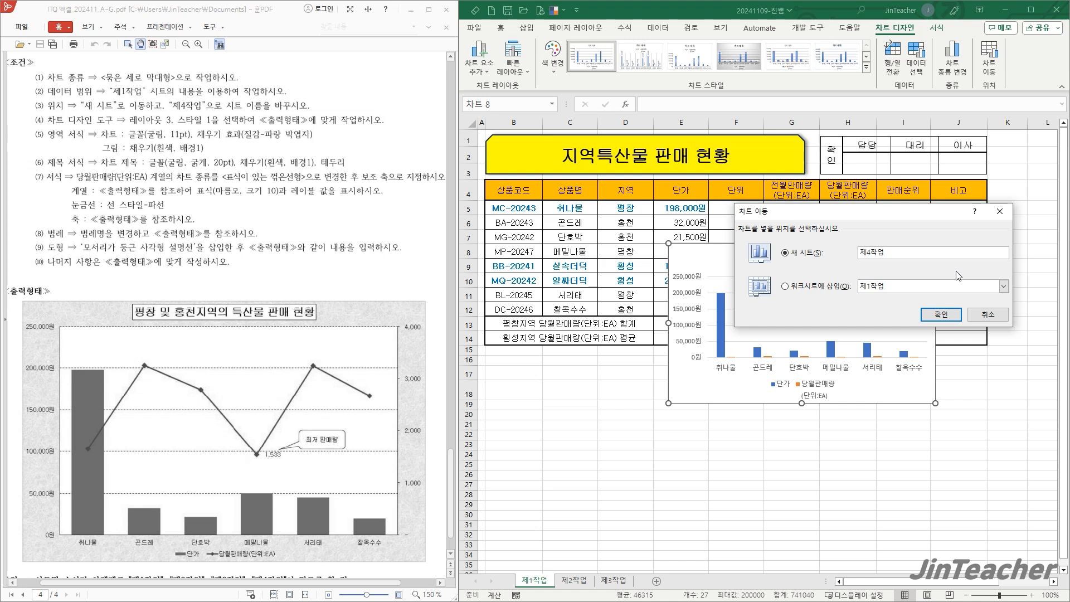
Step: Move the chart to the new sheet 제4작업 and place that tab after 제3작업
left_click(940, 315)
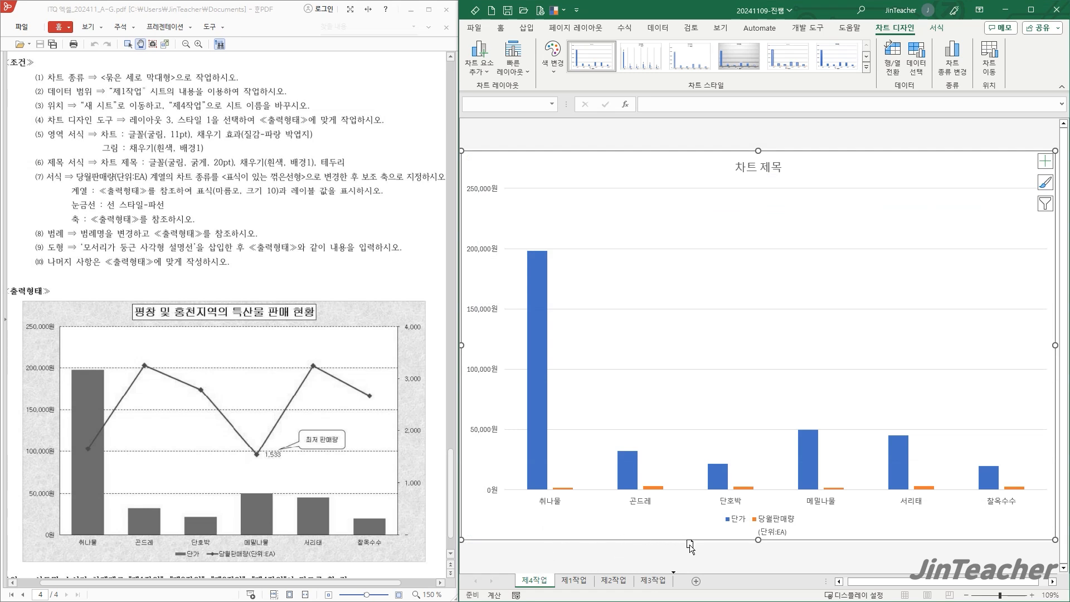
left_click_drag(689, 547, 689, 548)
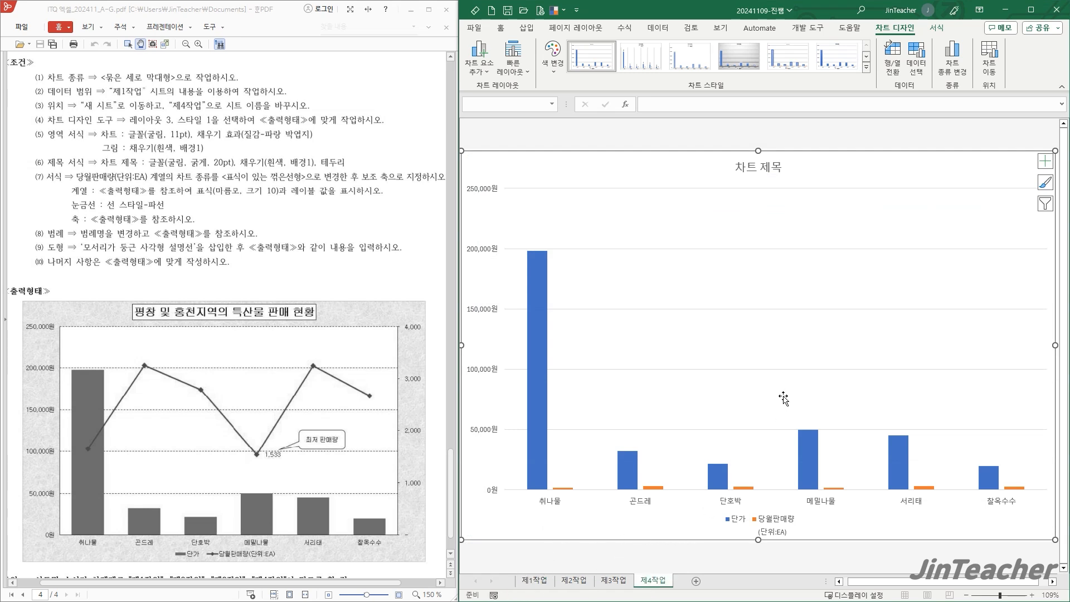
scroll(784, 396, "down", 1, "ctrl")
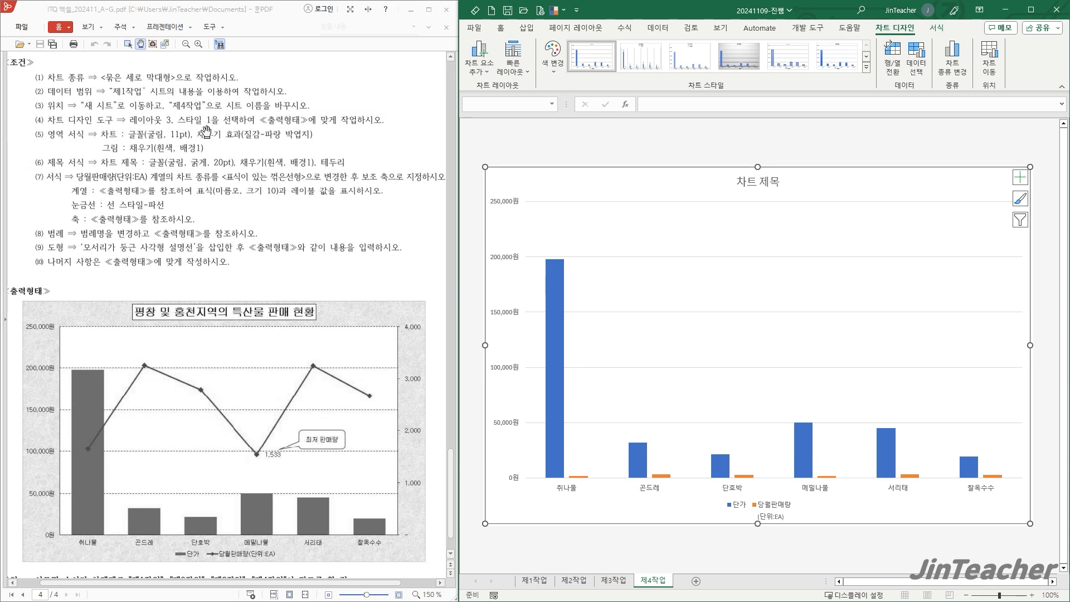
Step: Apply Quick Layout 3 and the first chart style thumbnail to the chart
left_click(512, 60)
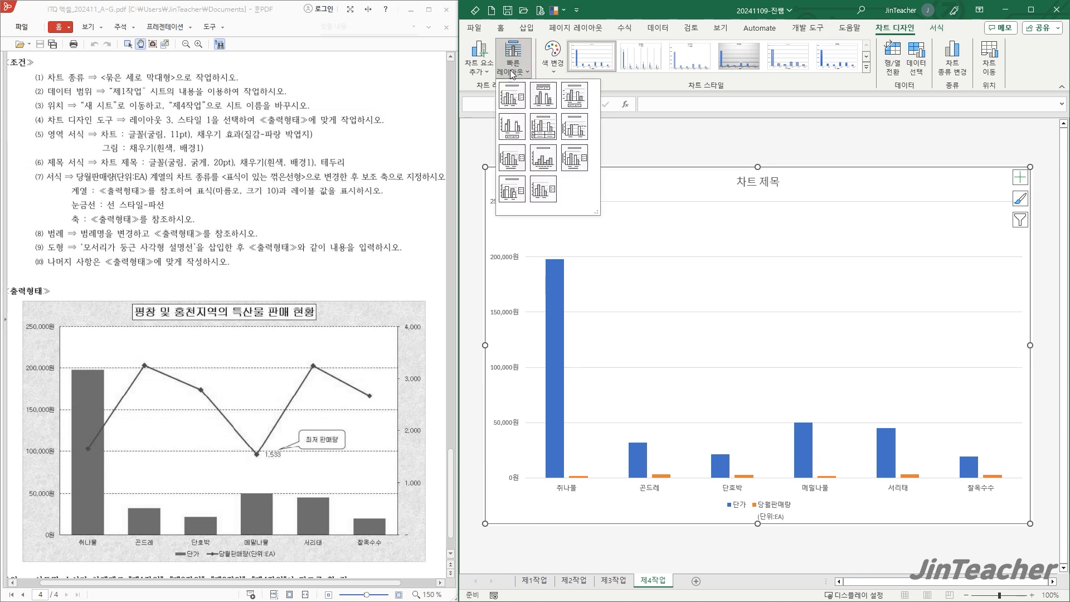
left_click(574, 108)
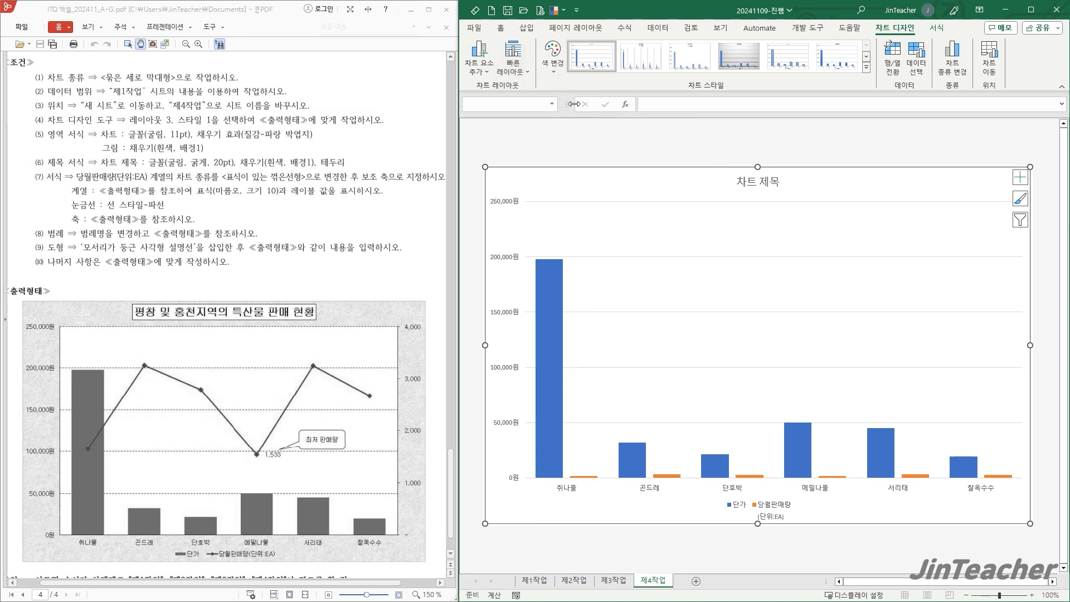
left_click(598, 56)
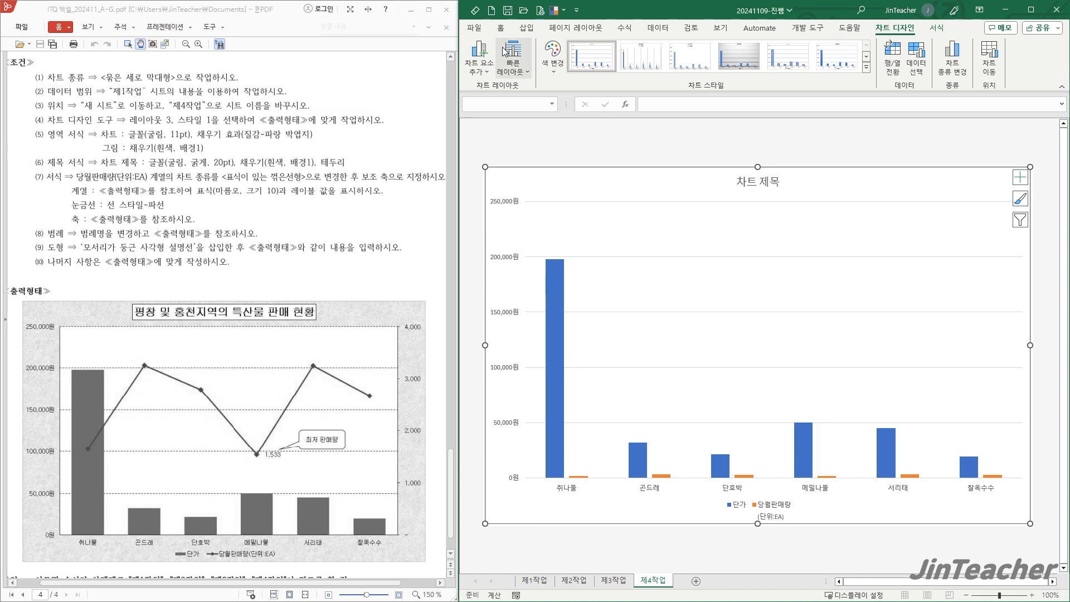
left_click(501, 28)
left_click(594, 54)
Step: Set the chart font to 굴림 at 11 pt
type("ㄱ")
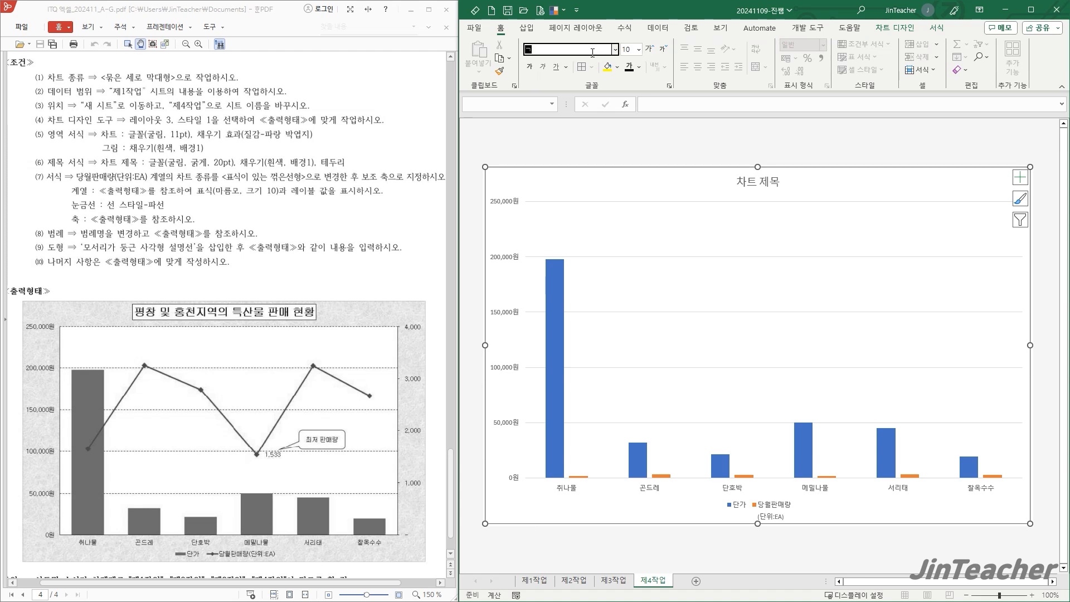
type("굴림")
key("Return")
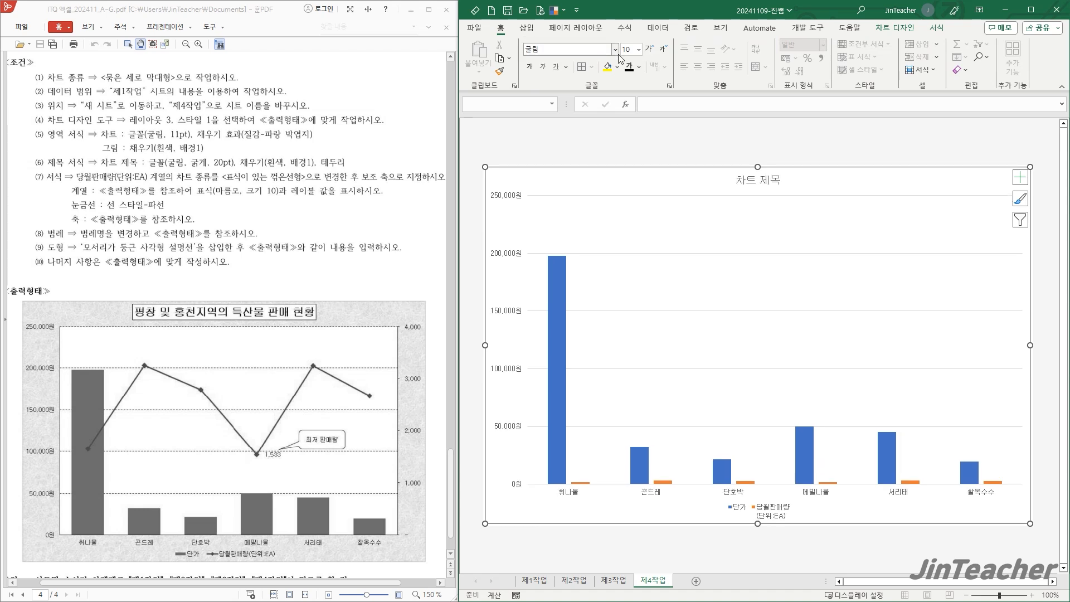
left_click(632, 50)
type("11")
key("Return")
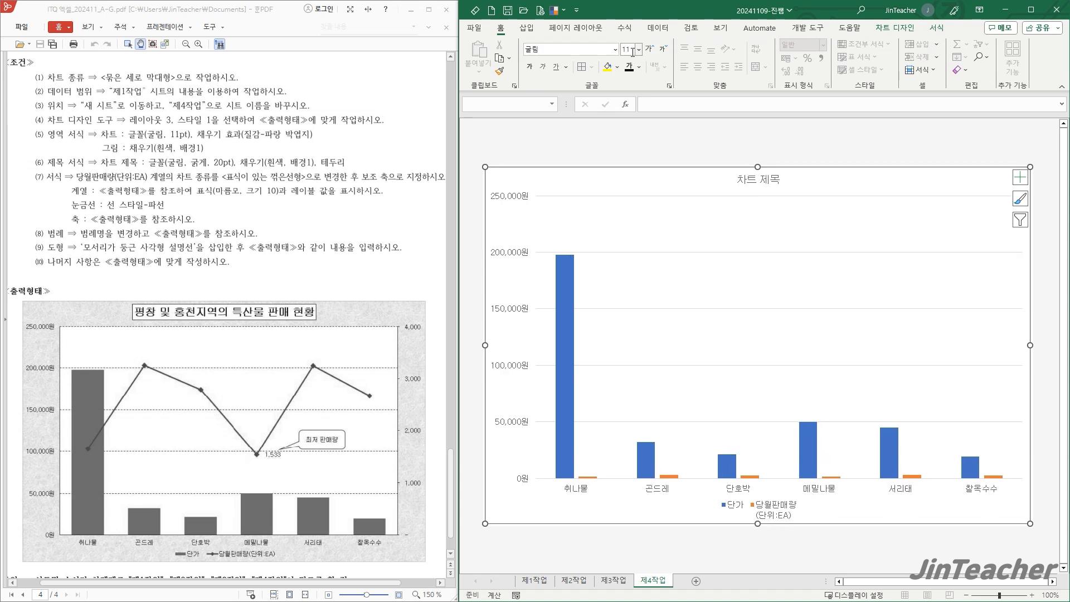
Step: Fill the chart area with the blue tissue paper texture
left_click(936, 28)
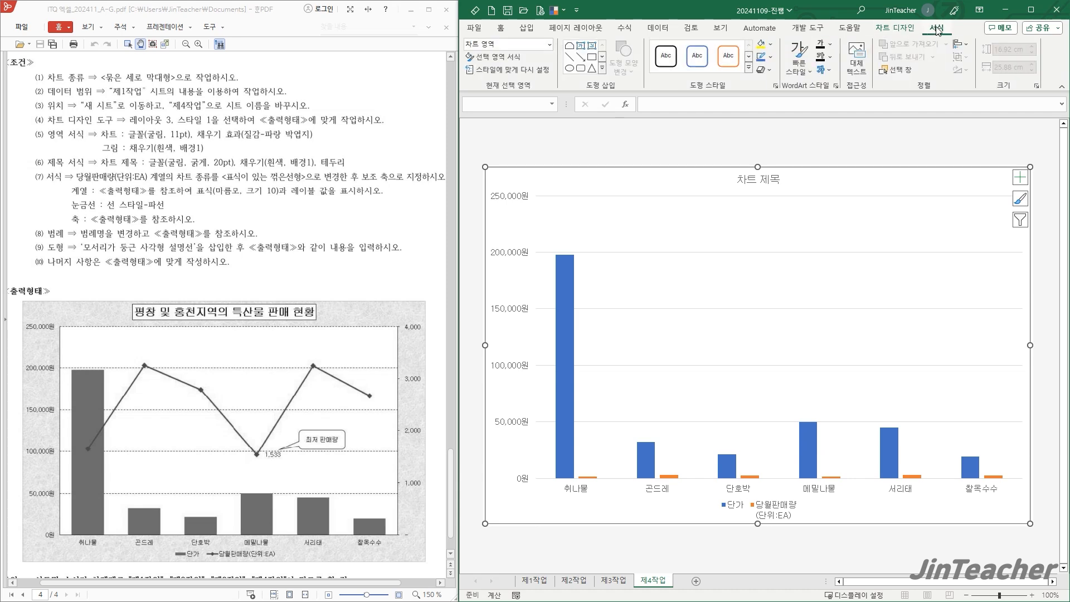
left_click(773, 44)
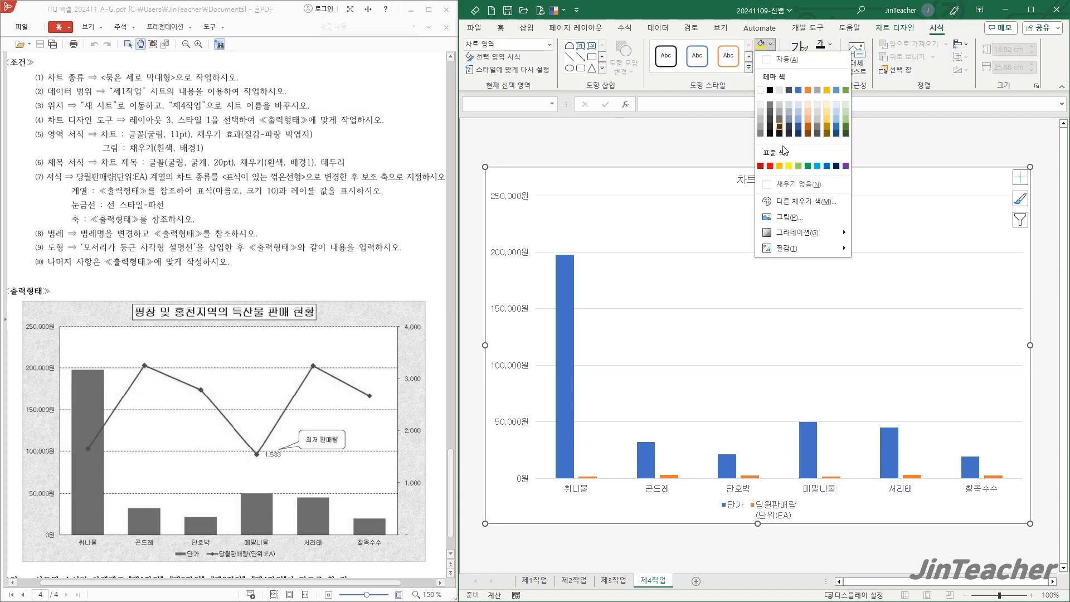
mouse_move(798, 250)
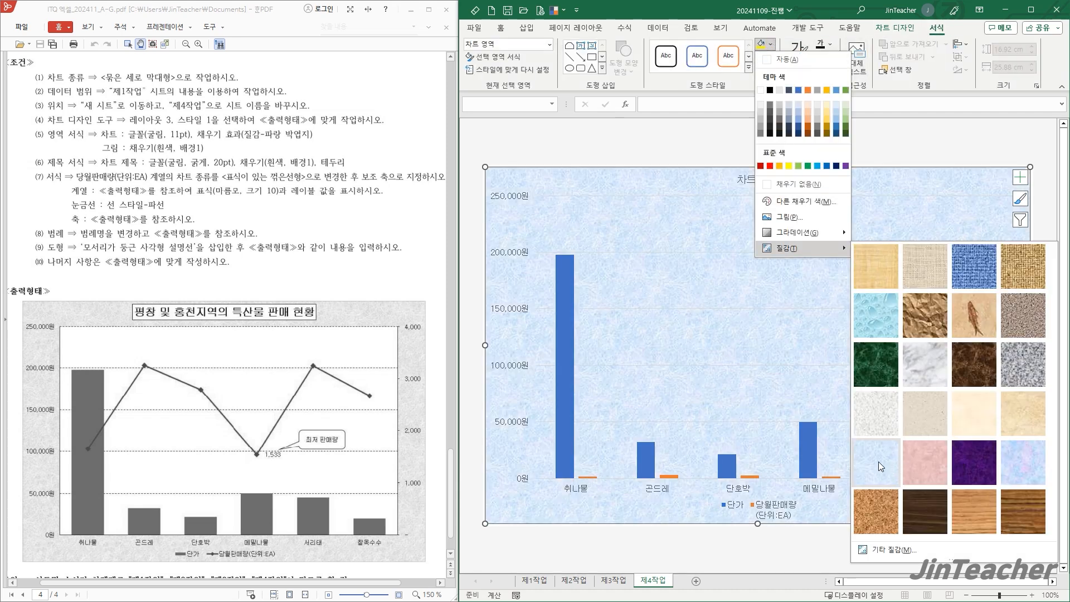
left_click(879, 461)
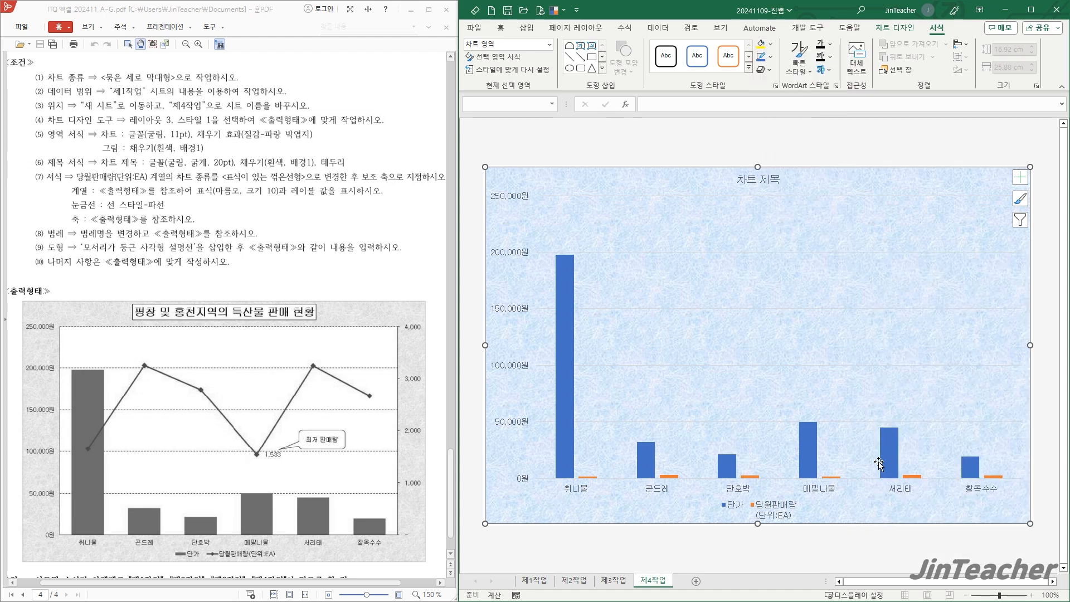
Step: Give the plot area a white fill
left_click(682, 286)
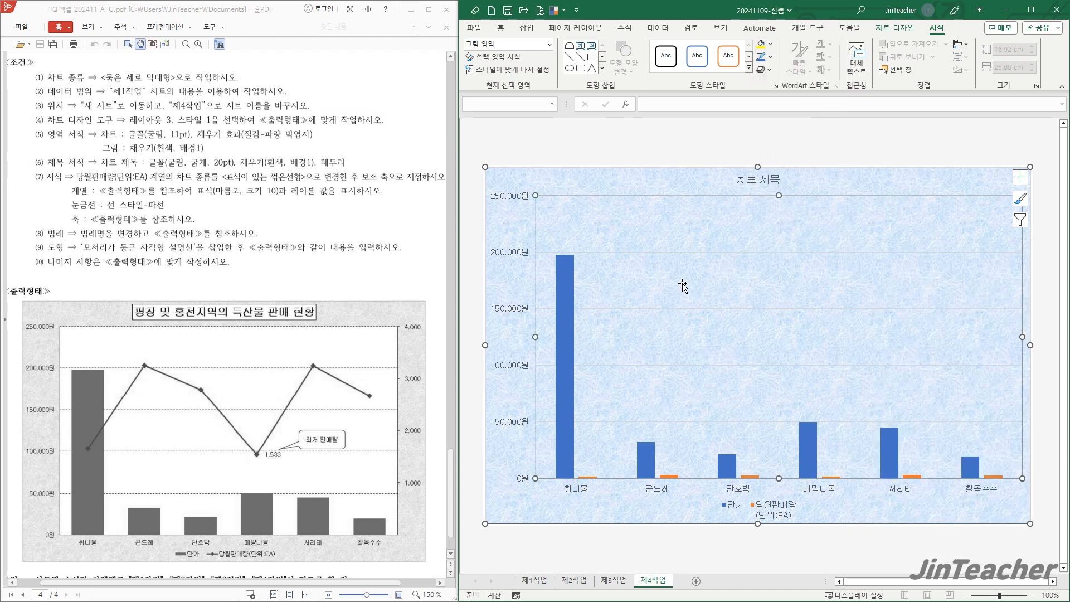
left_click(762, 44)
left_click(771, 46)
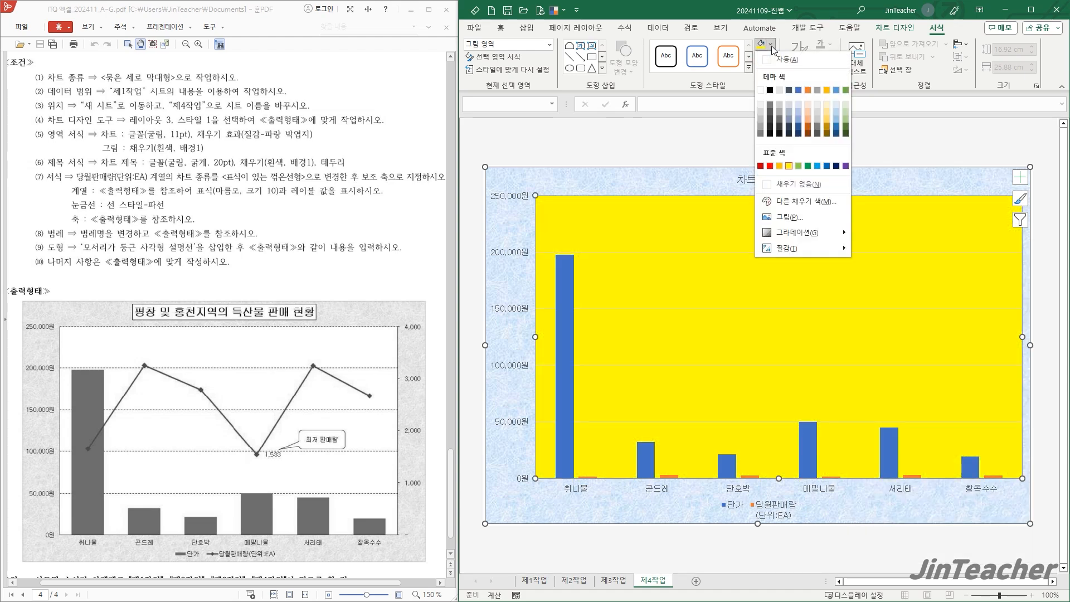
left_click(762, 91)
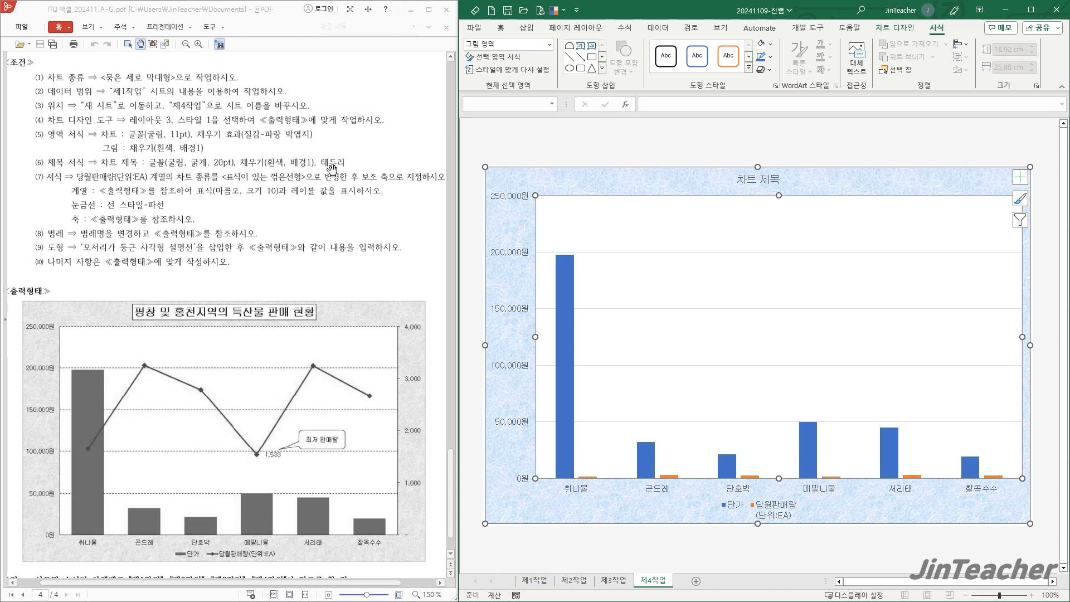
Step: Replace the chart title with '평창 및 홍천지역의 특산물 판매 현황'
left_click(755, 179)
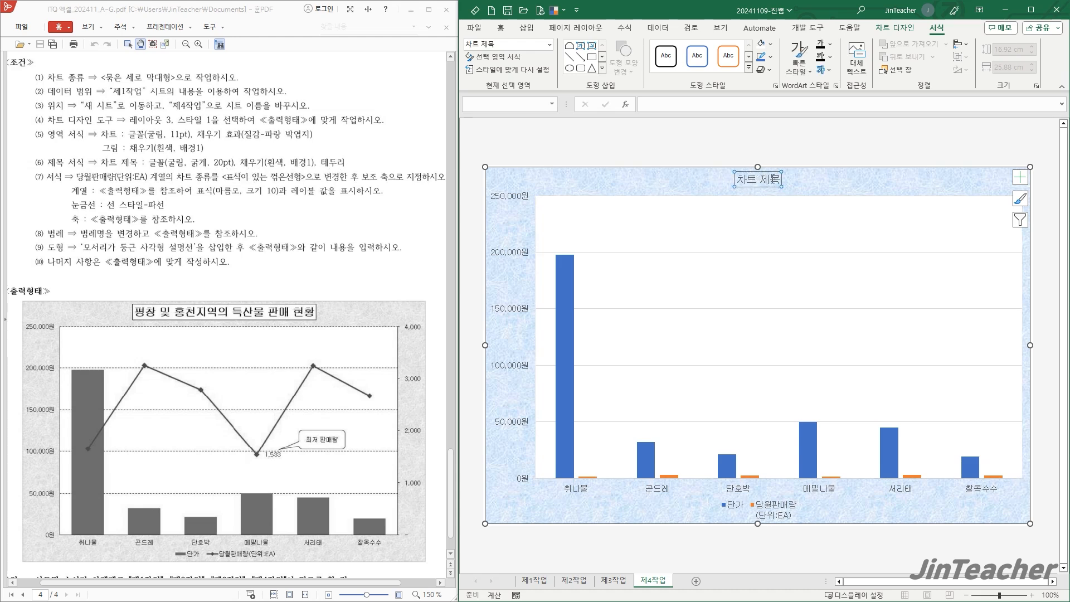
triple_click(755, 179)
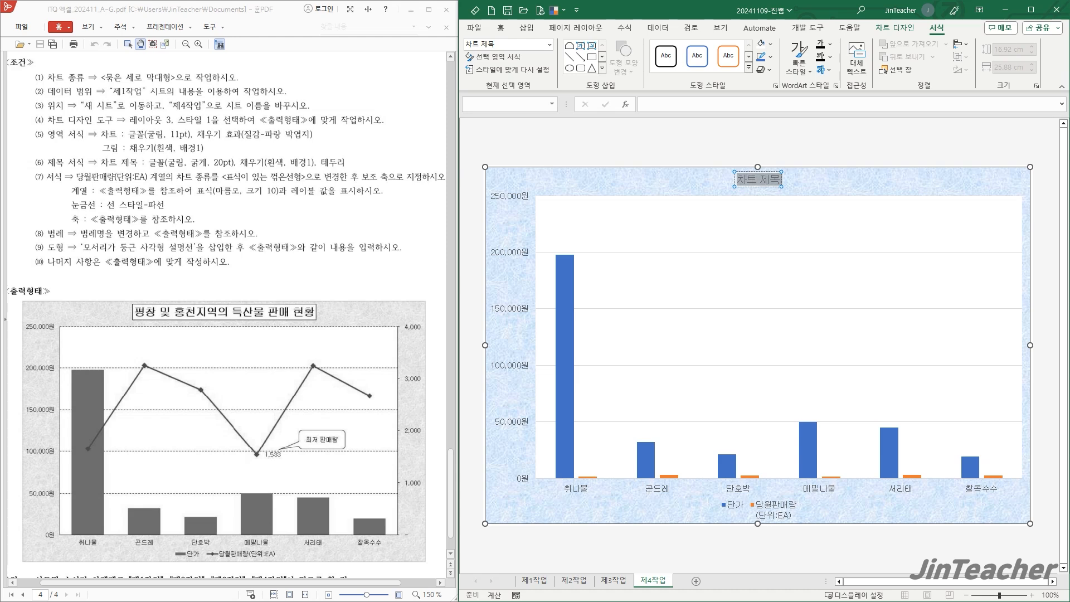
type("평창 및 홍처")
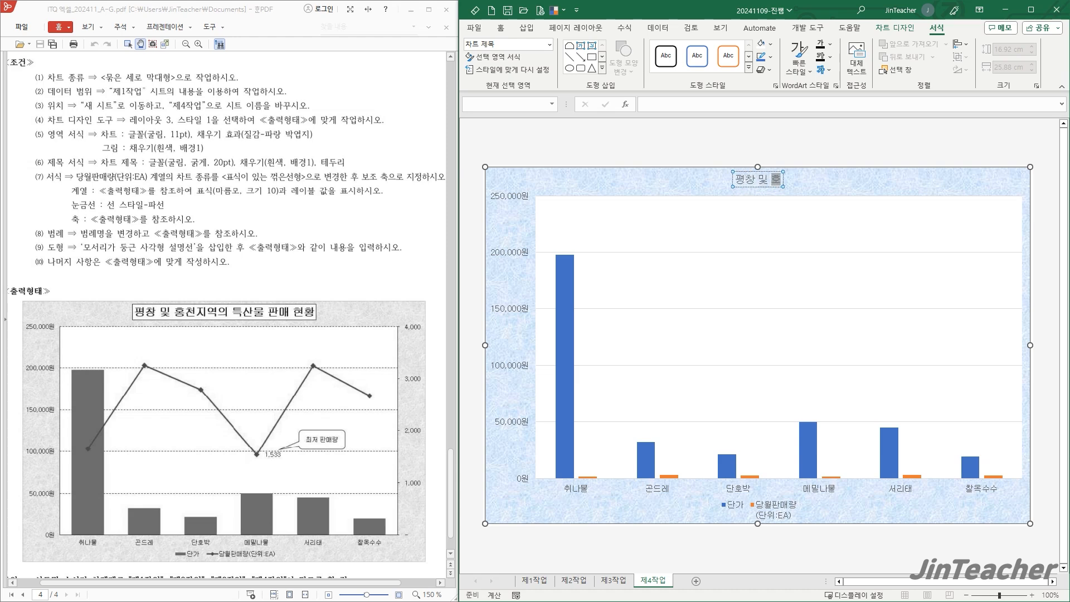
type("지역의 특산무")
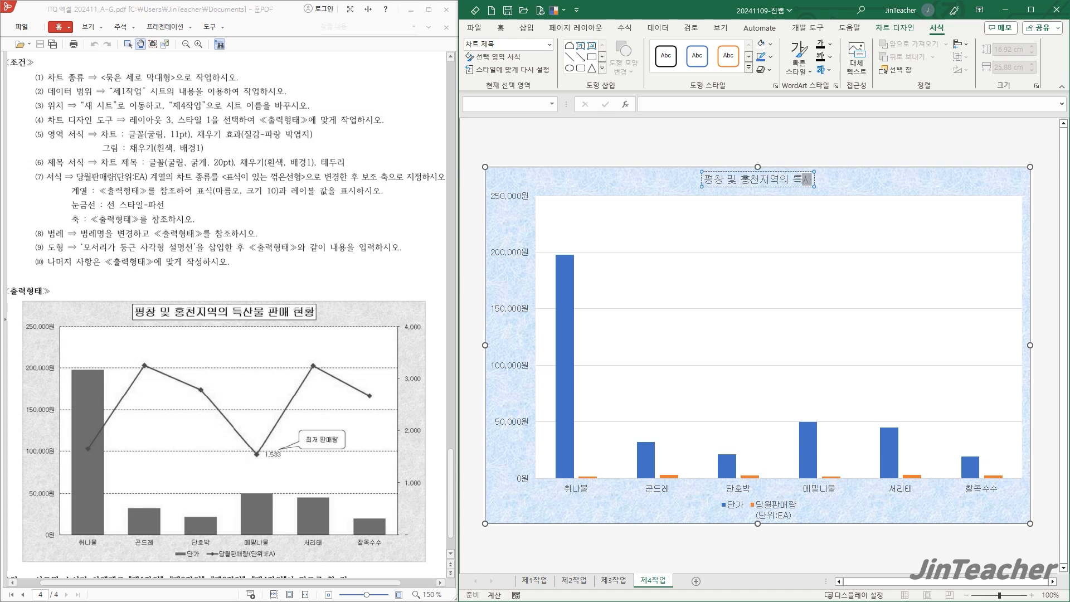
type("ㄹ 판매 현황")
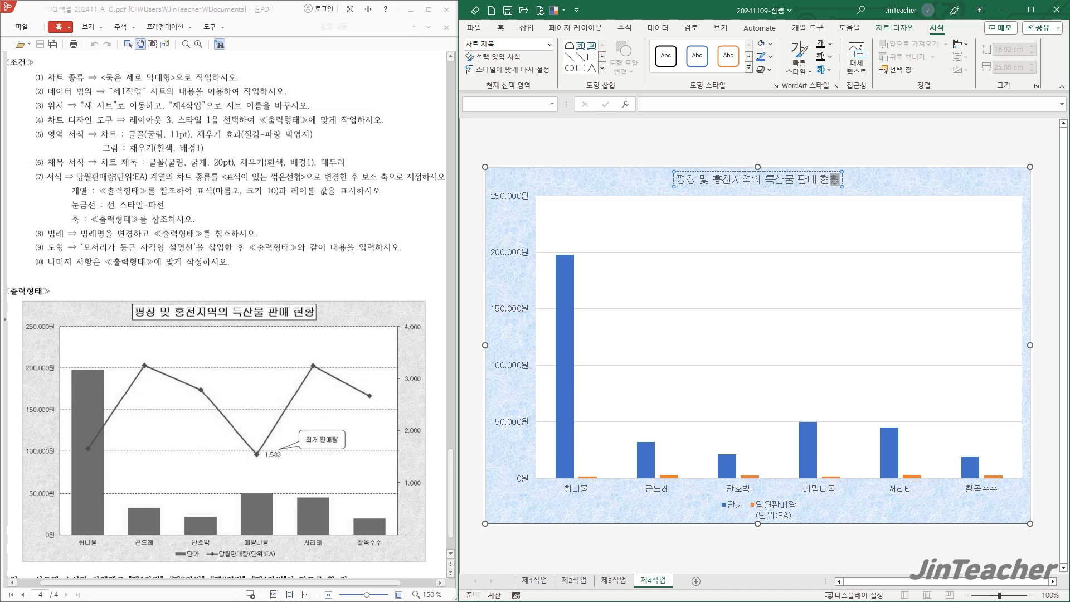
left_click(842, 184)
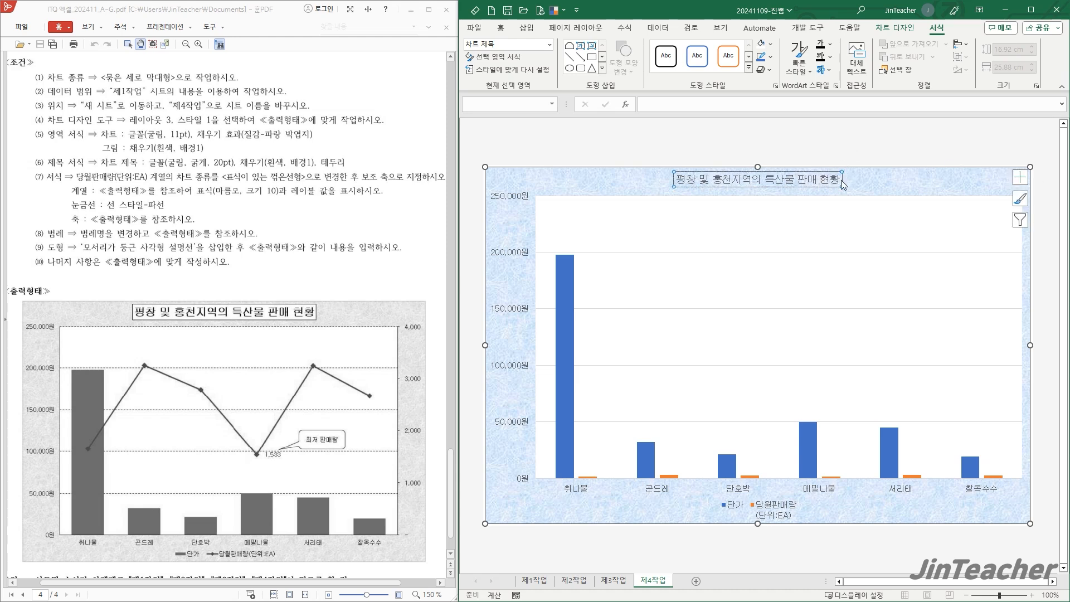
Step: Make the title 20 pt bold with a white fill
left_click(502, 29)
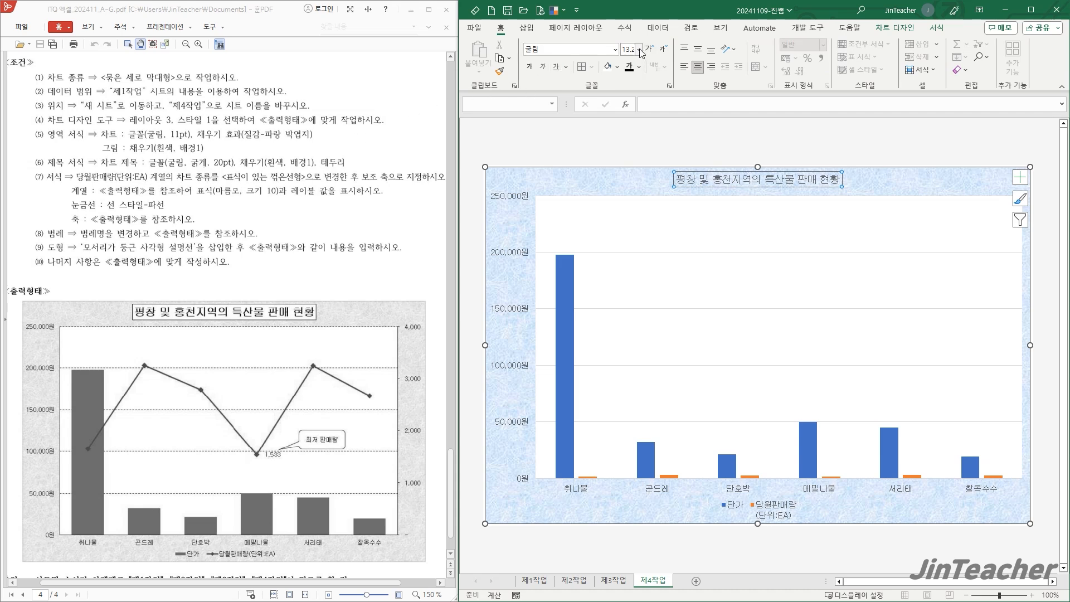
left_click(635, 50)
type("20")
key("Return")
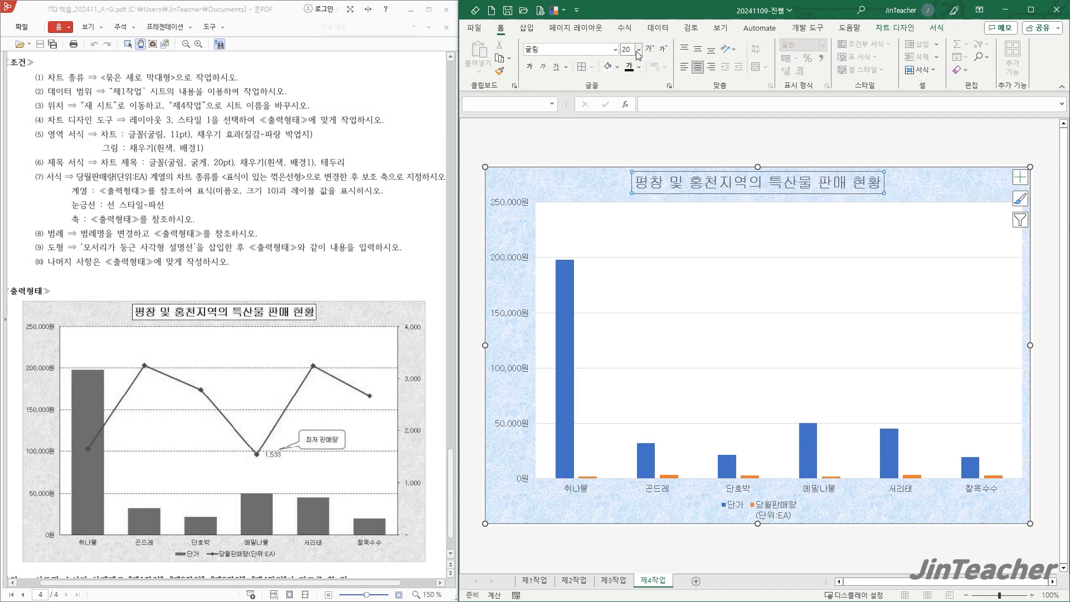
left_click(529, 66)
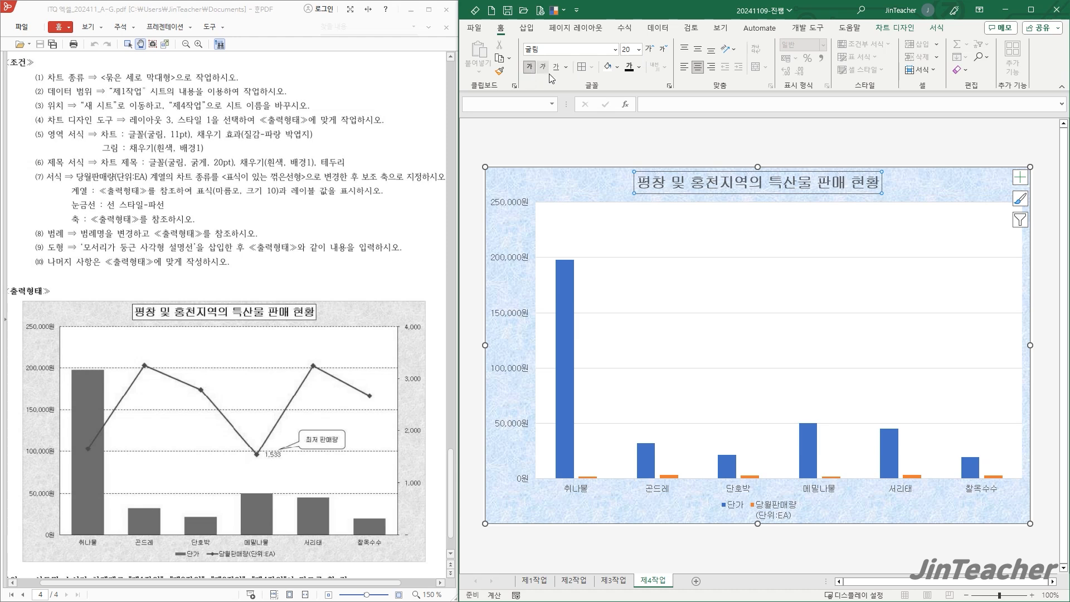
left_click(617, 67)
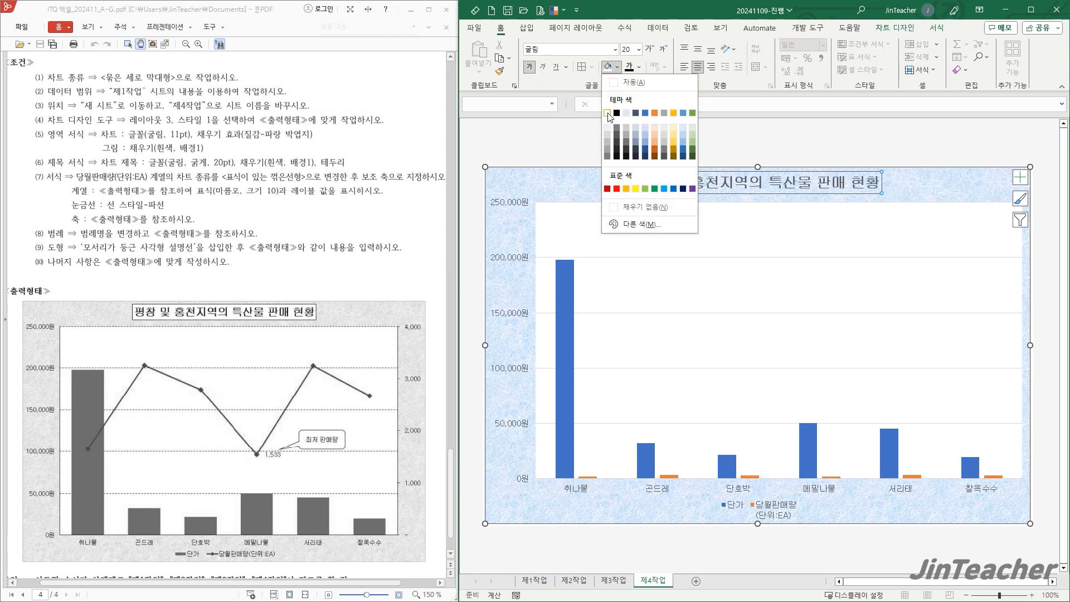
left_click(608, 113)
Step: Give the title box a black shape outline
left_click(936, 27)
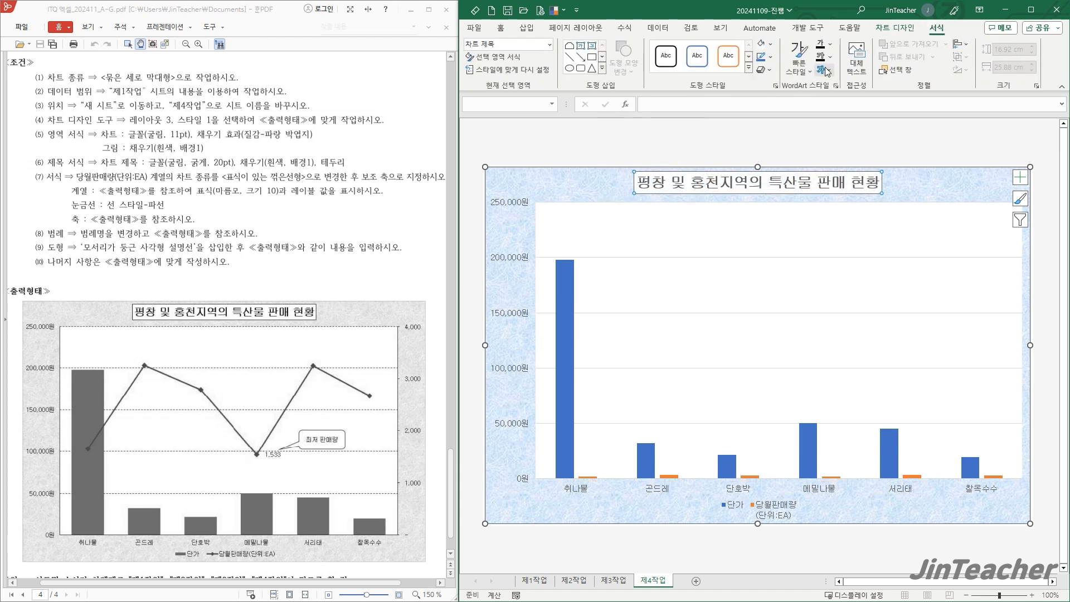
left_click(772, 56)
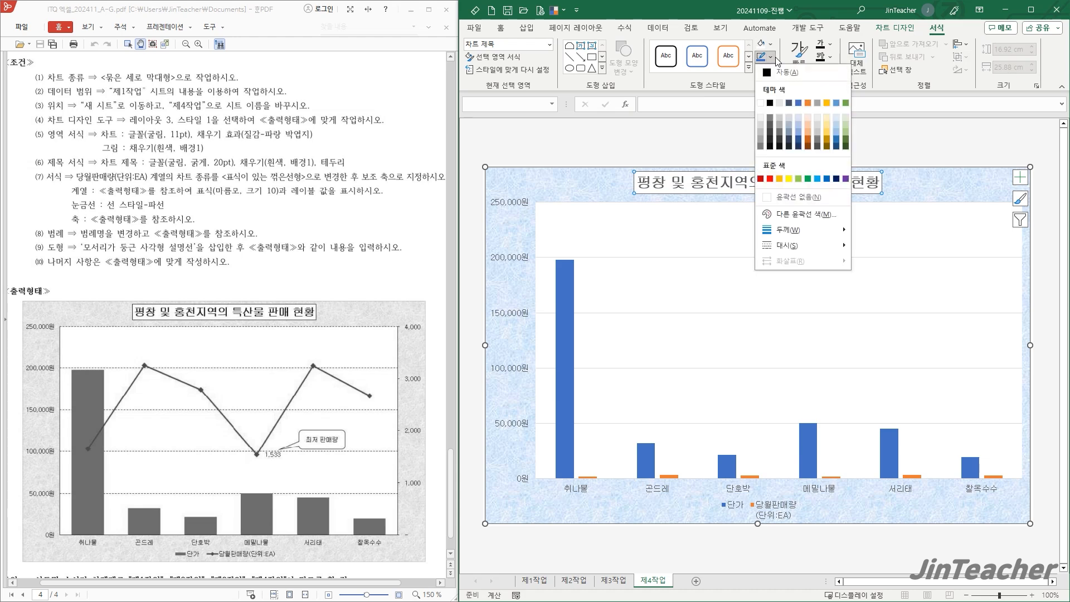
left_click(771, 103)
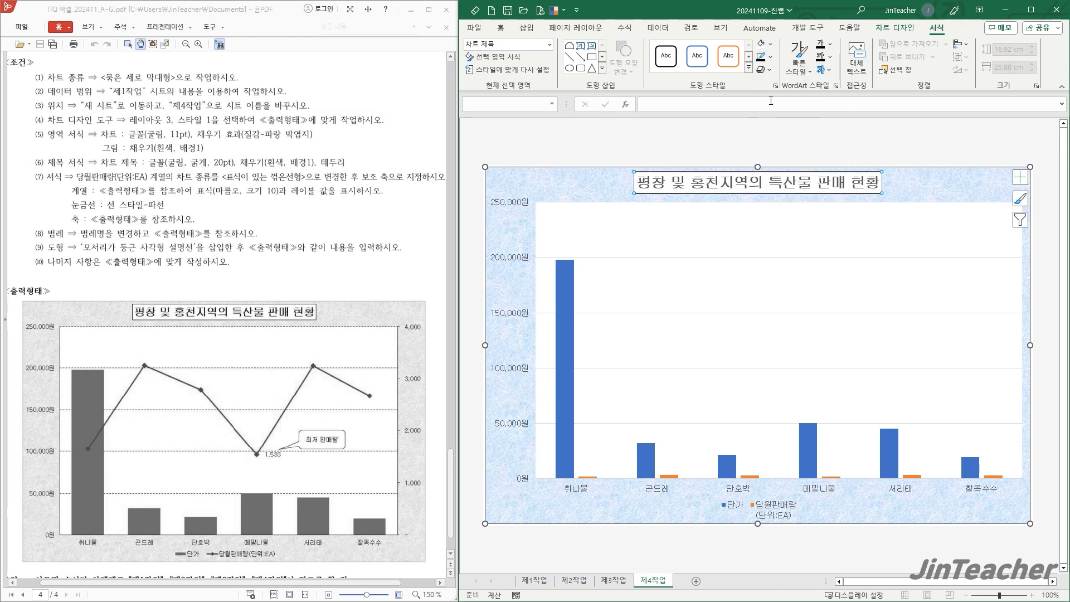
left_click(771, 44)
left_click(930, 186)
Step: In Change Series Chart Type, set 당월판매량 to Line with Markers on the secondary axis
right_click(568, 278)
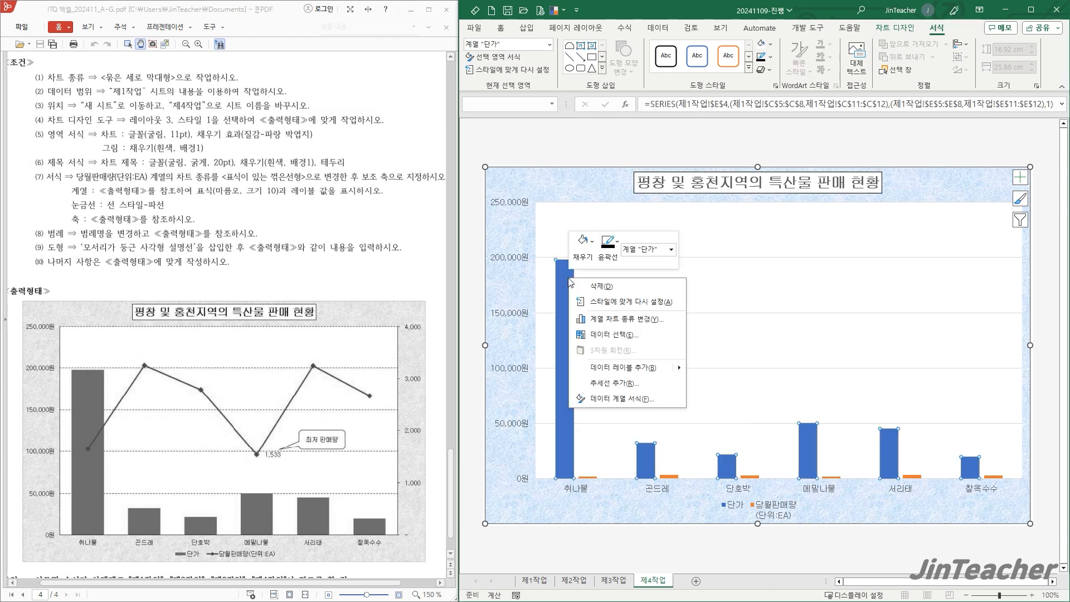
left_click(666, 324)
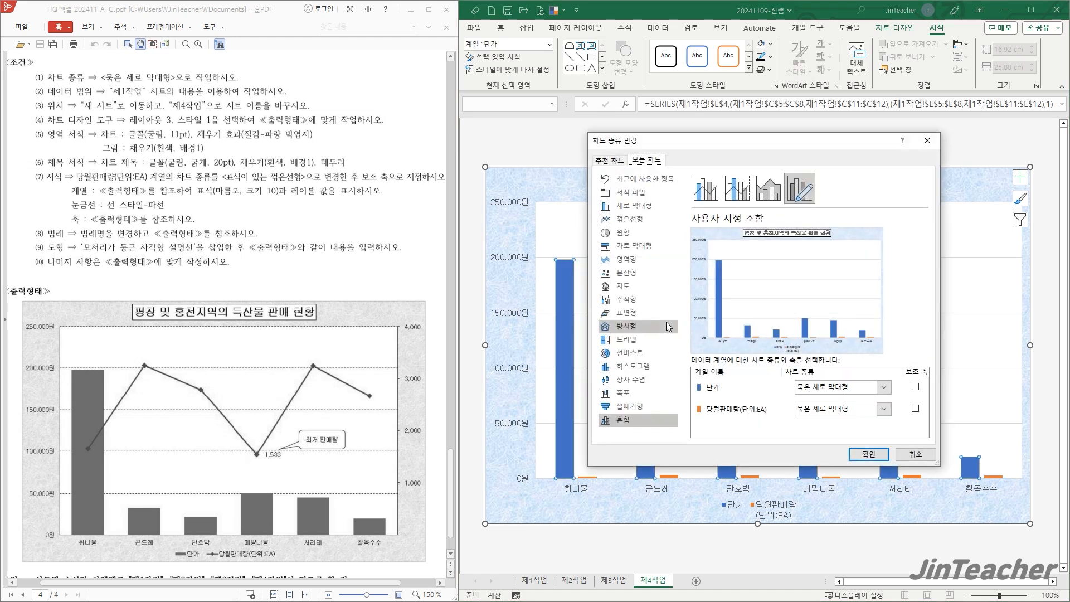
left_click(884, 409)
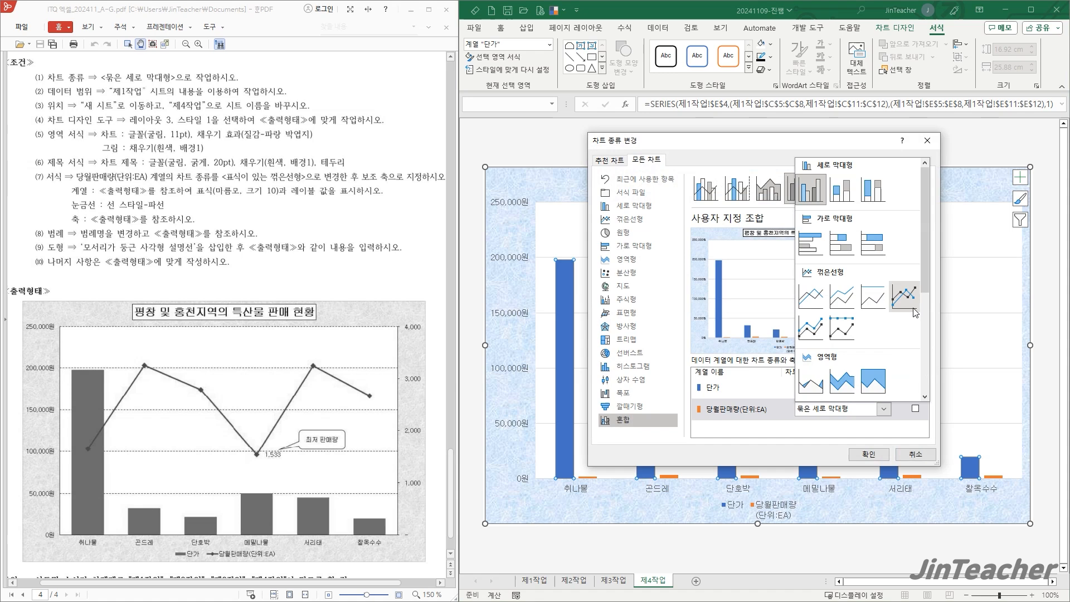
left_click(914, 309)
left_click(915, 409)
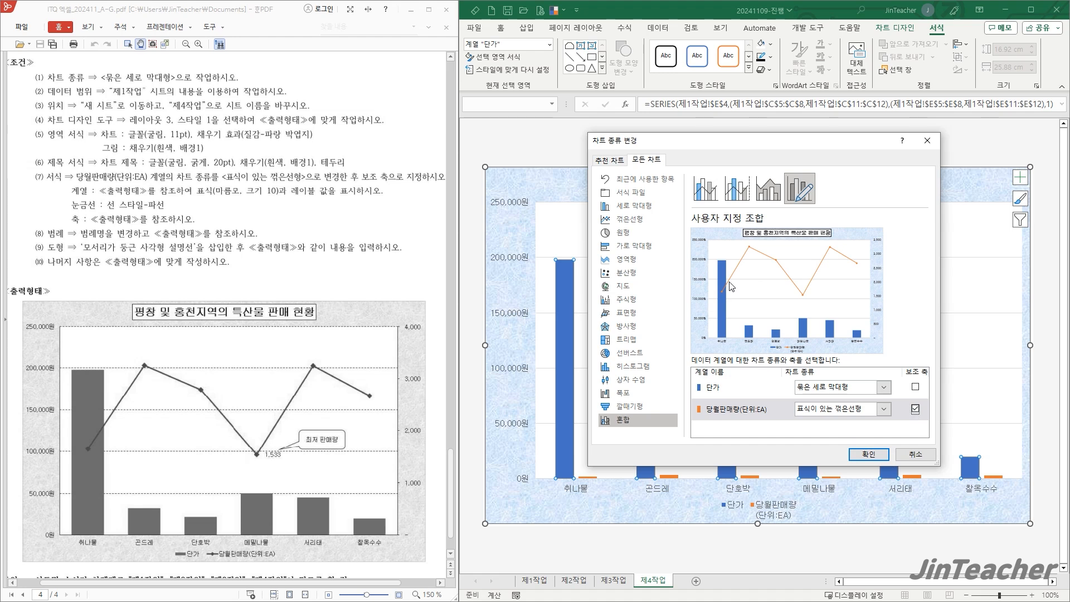
left_click(870, 454)
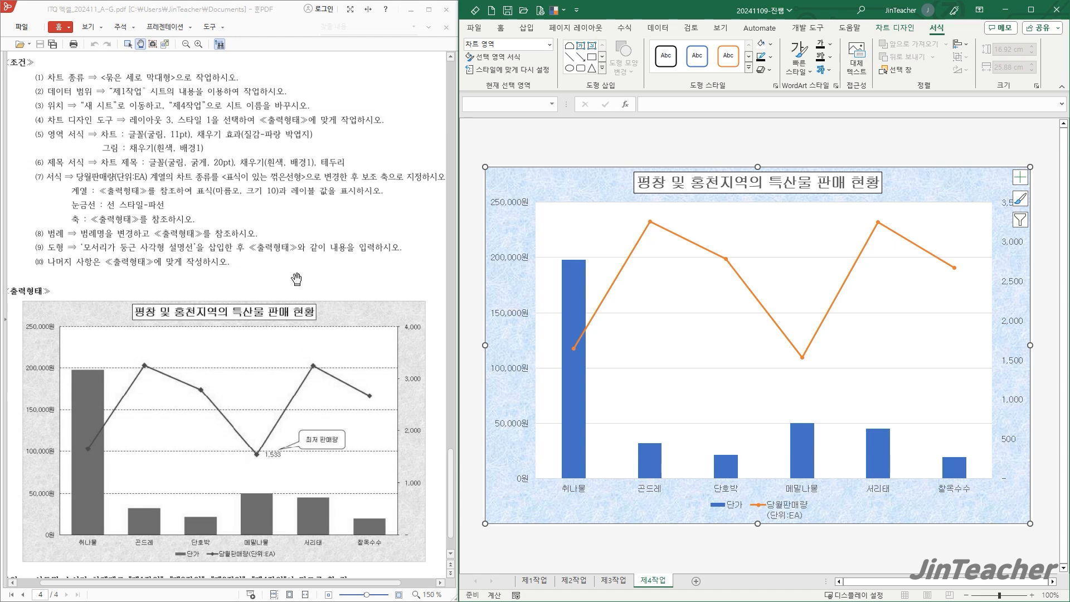
Step: Give the 당월판매량 line built-in diamond markers at size 9
double_click(624, 272)
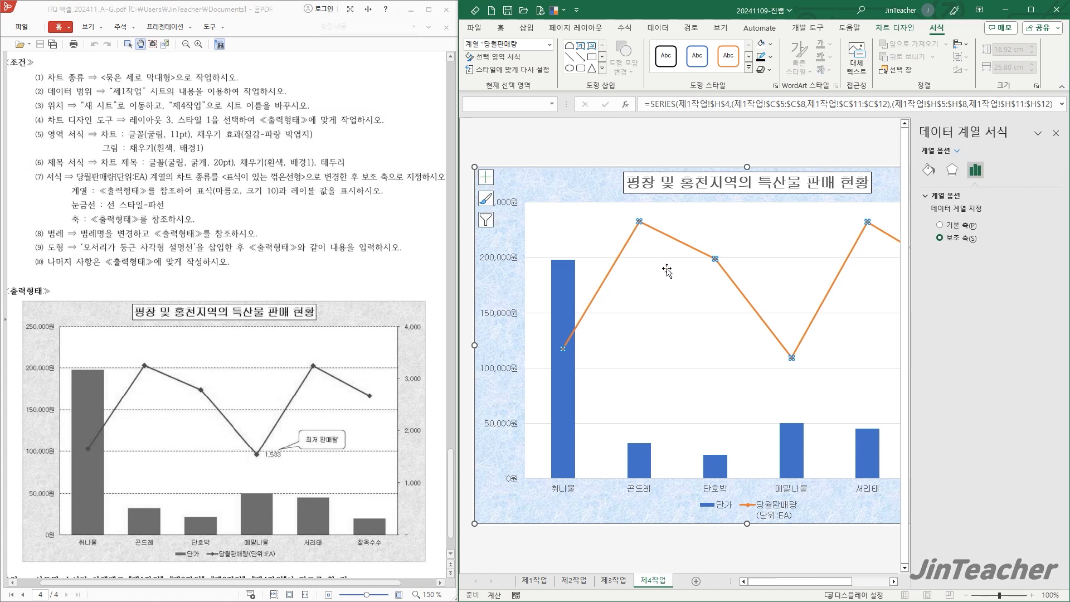
left_click(928, 170)
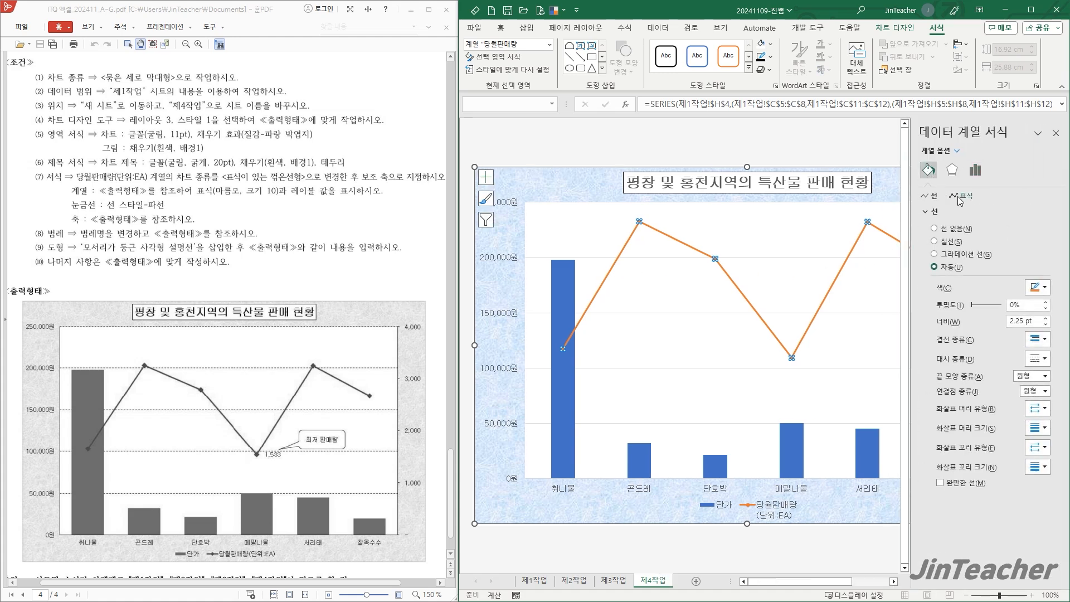
left_click(962, 198)
left_click(951, 212)
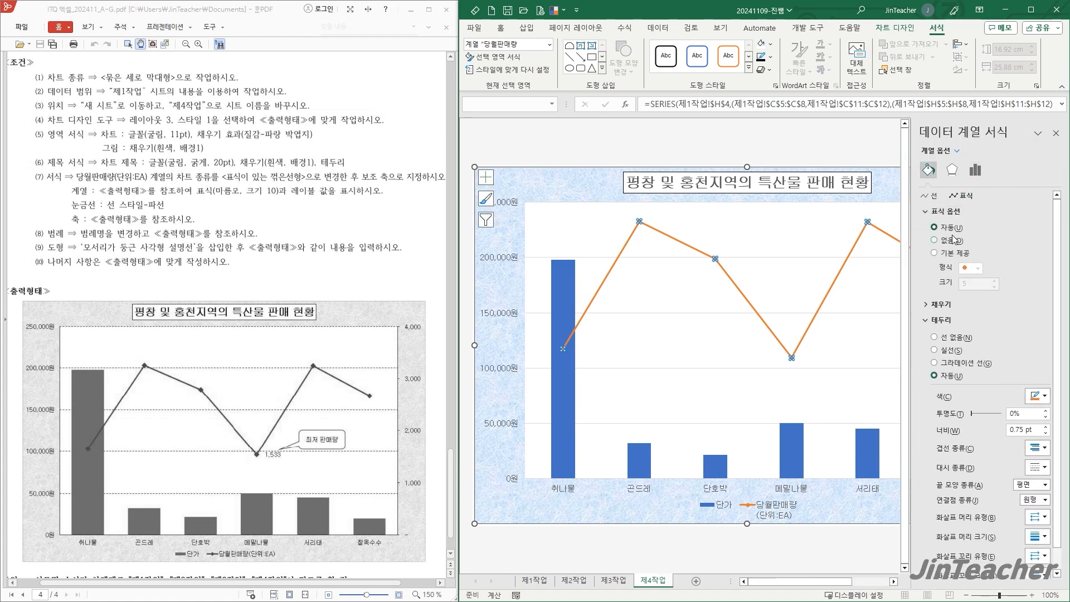
left_click(977, 269)
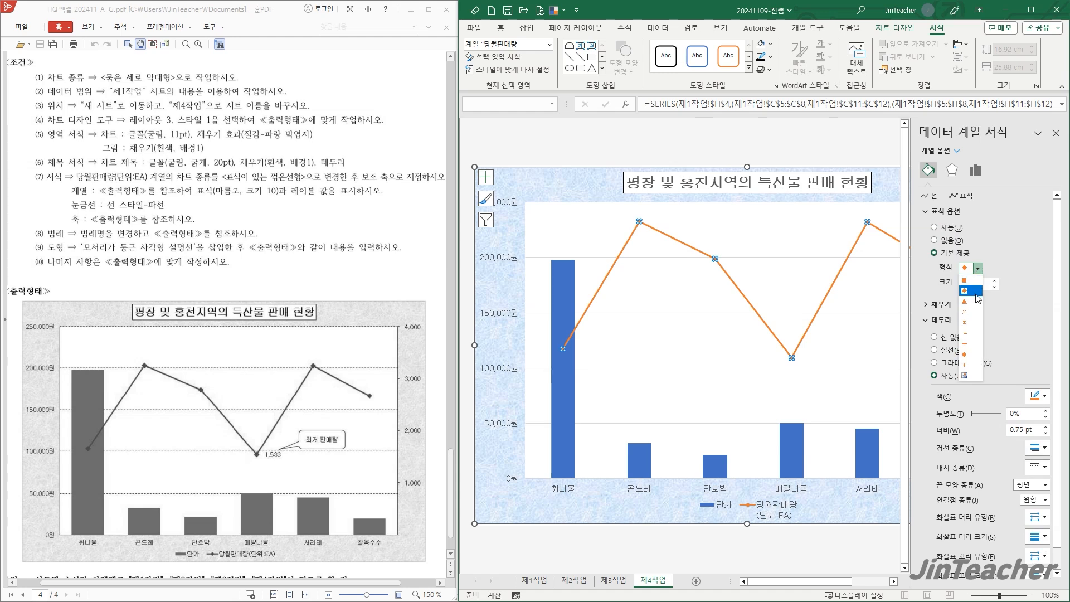
left_click(971, 292)
left_click(994, 280)
left_click(994, 281)
left_click(995, 280)
left_click(994, 281)
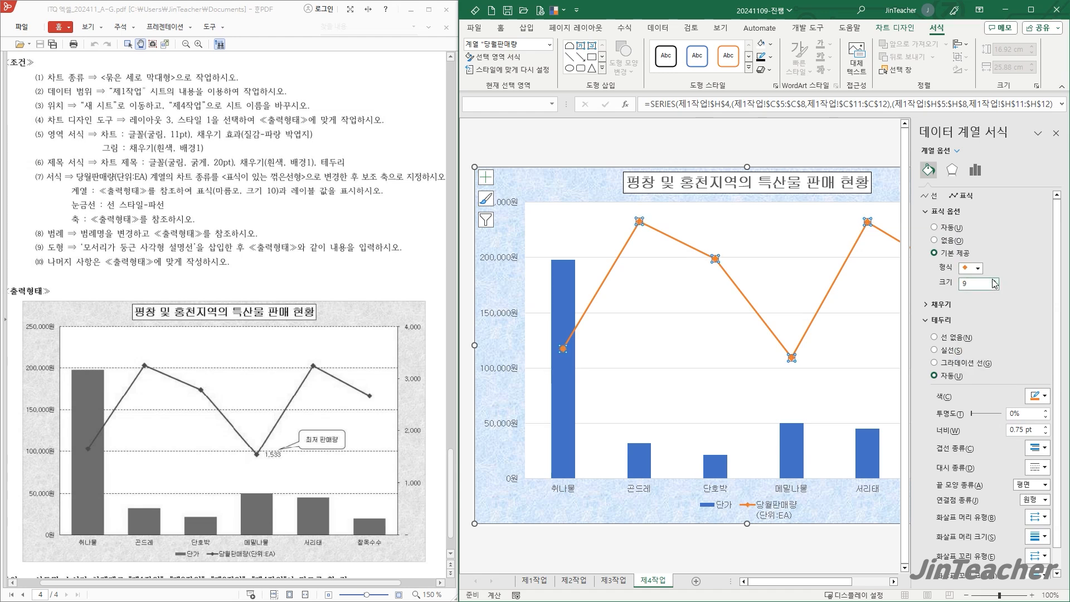
left_click(1055, 133)
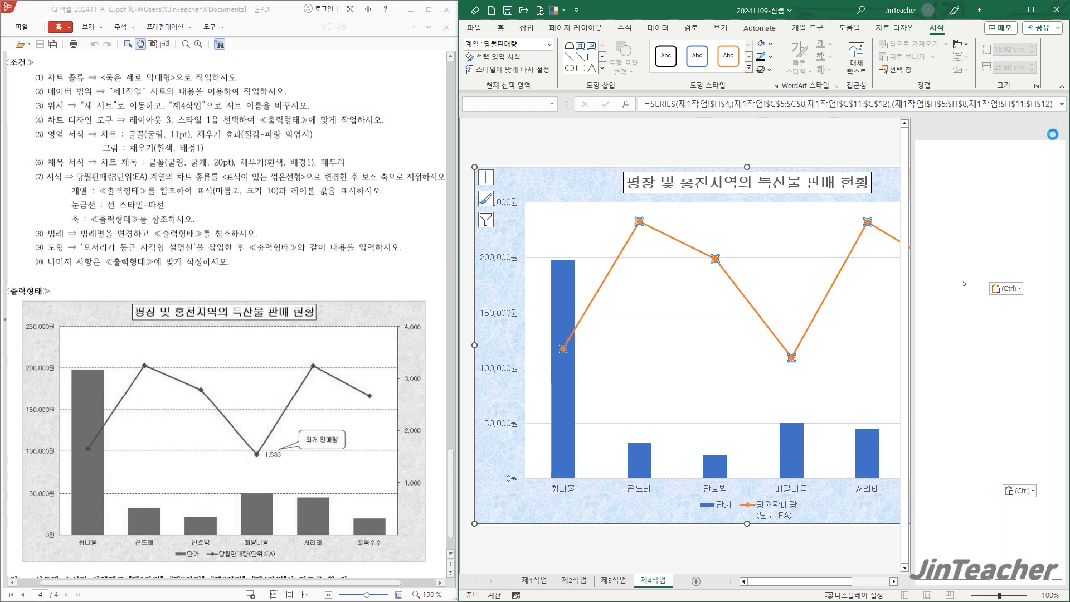
left_click(831, 233)
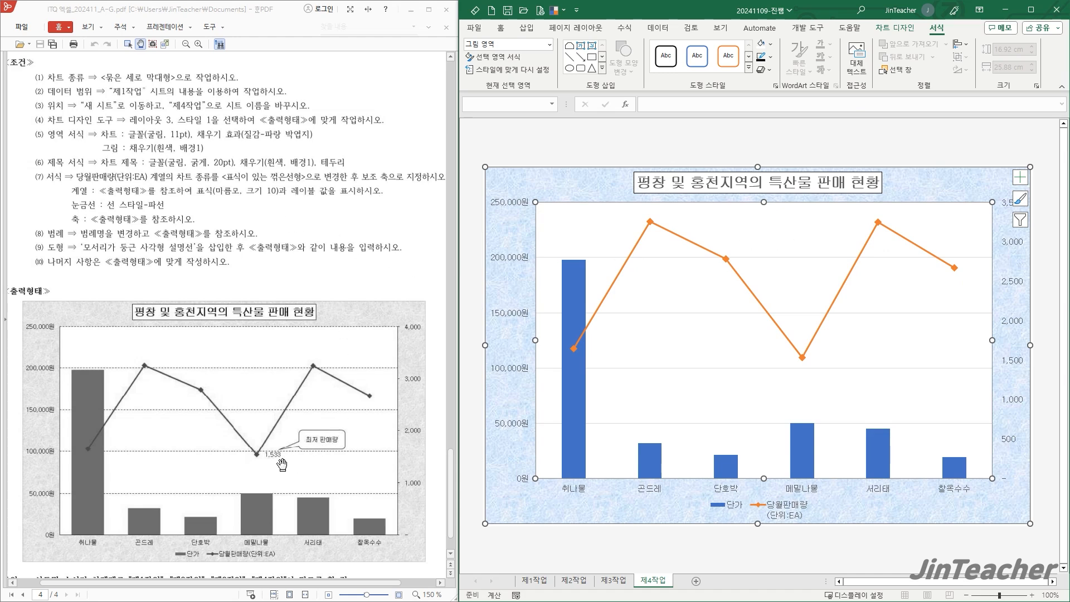
left_click(803, 358)
Step: Add a right-positioned data label showing 1,533 on the 메밀나물 point only
left_click(802, 357)
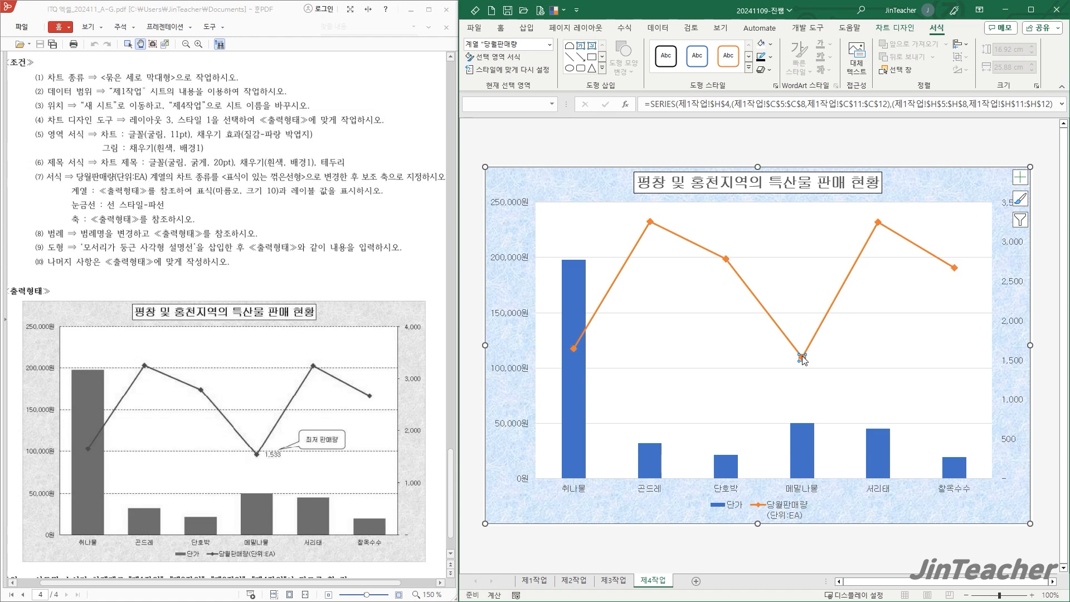
left_click(908, 28)
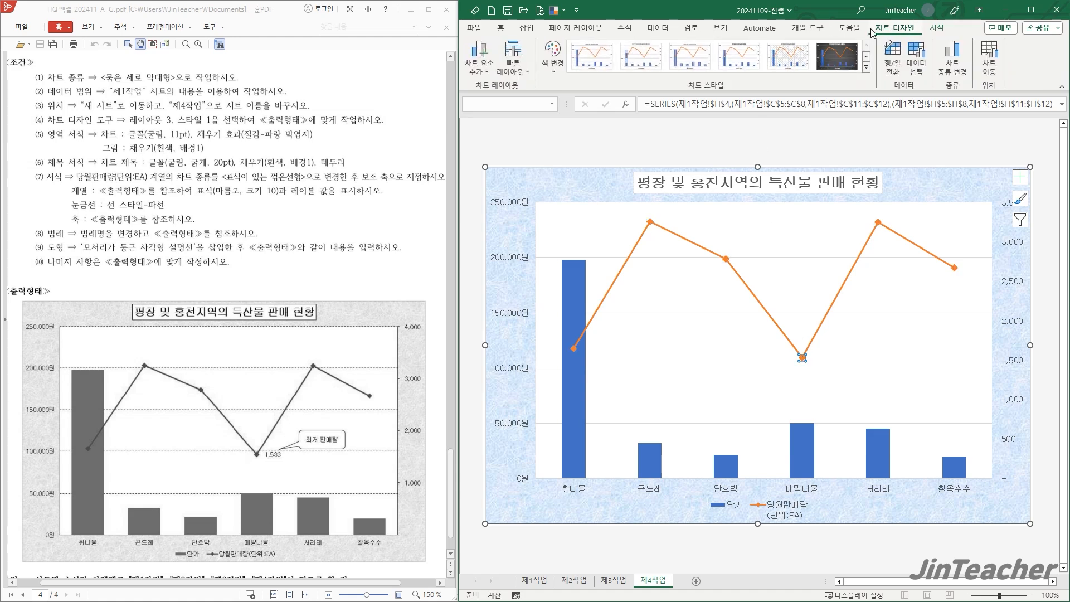
left_click(477, 67)
mouse_move(510, 134)
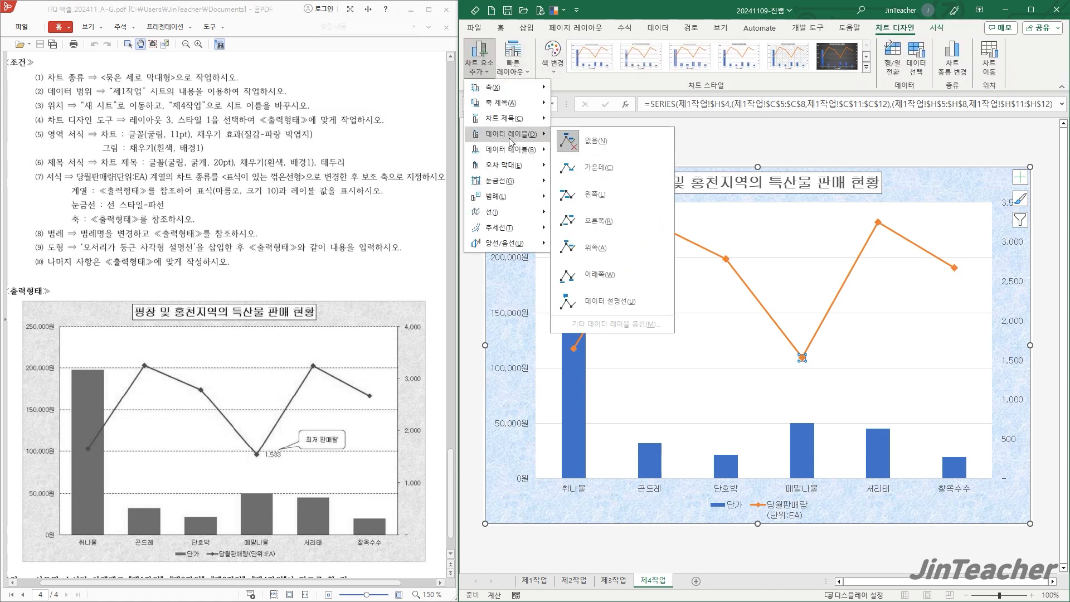
left_click(612, 219)
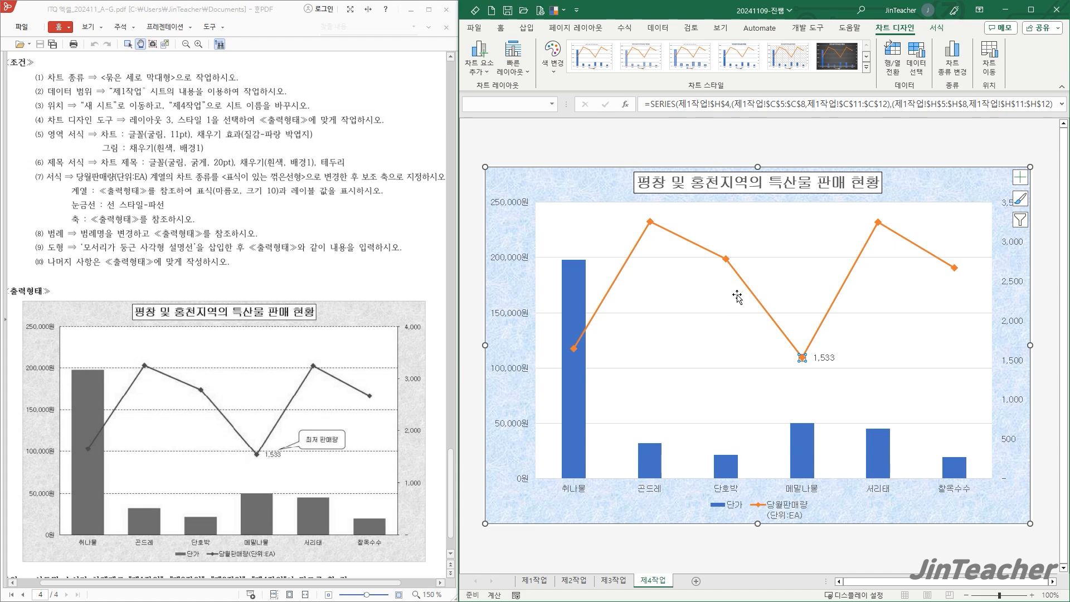
left_click(712, 316)
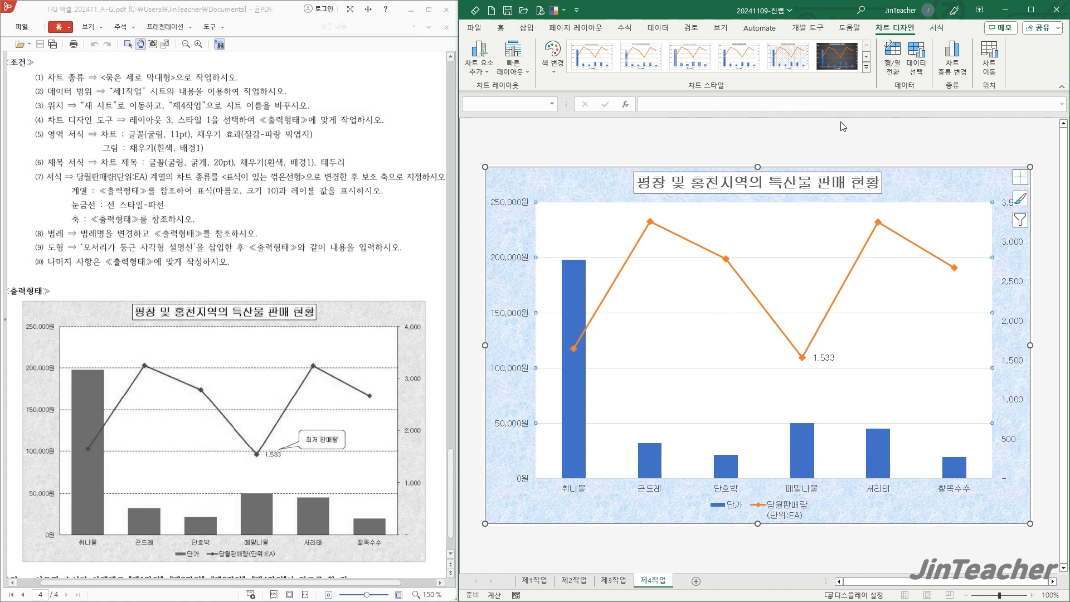
Step: Make the major gridlines dashed and black
left_click(935, 29)
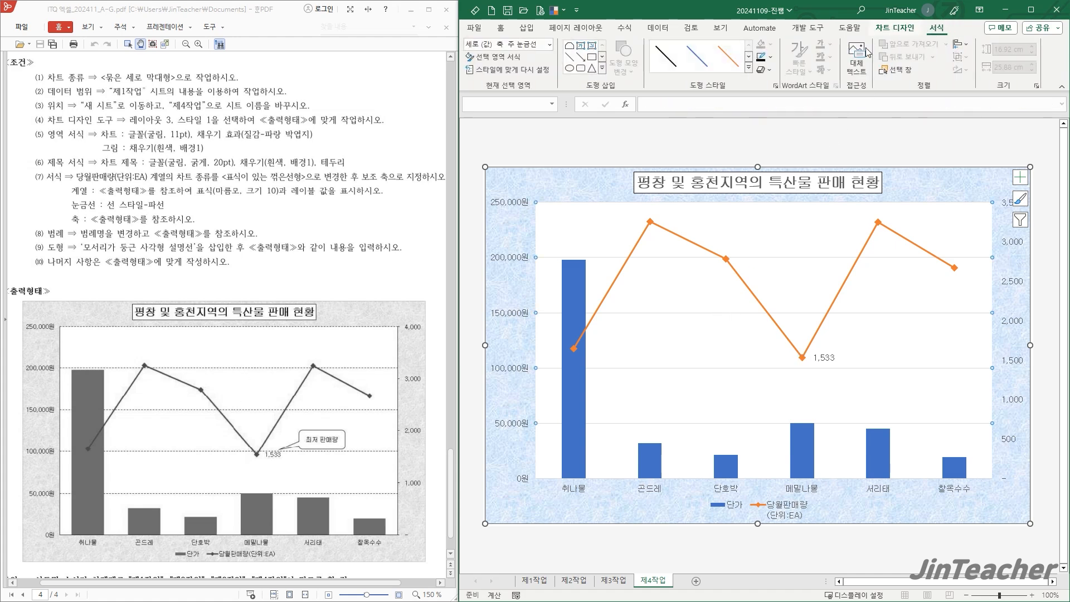
left_click(772, 57)
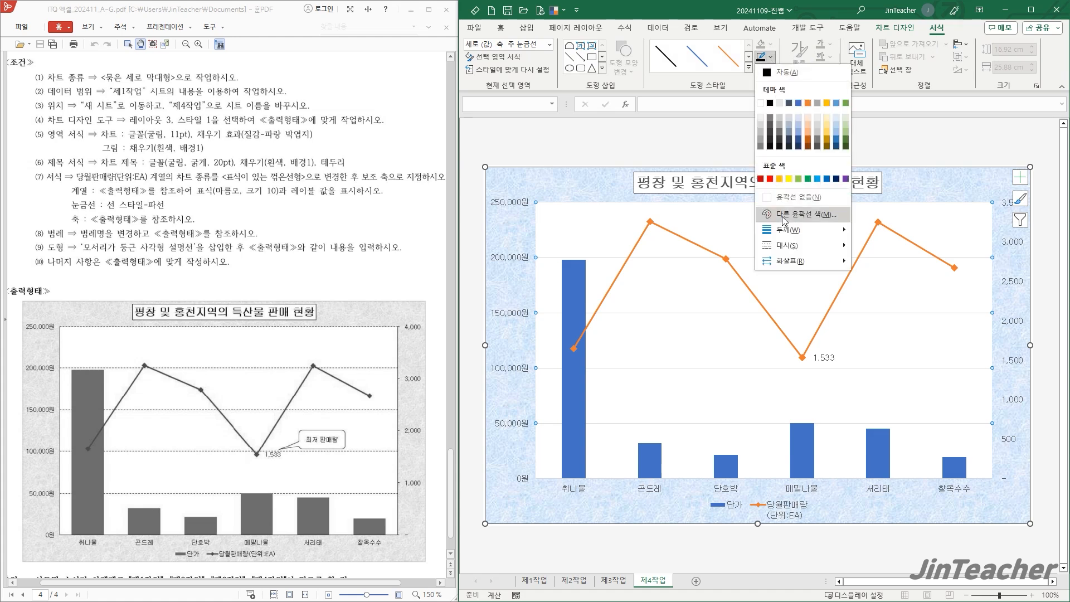
mouse_move(791, 245)
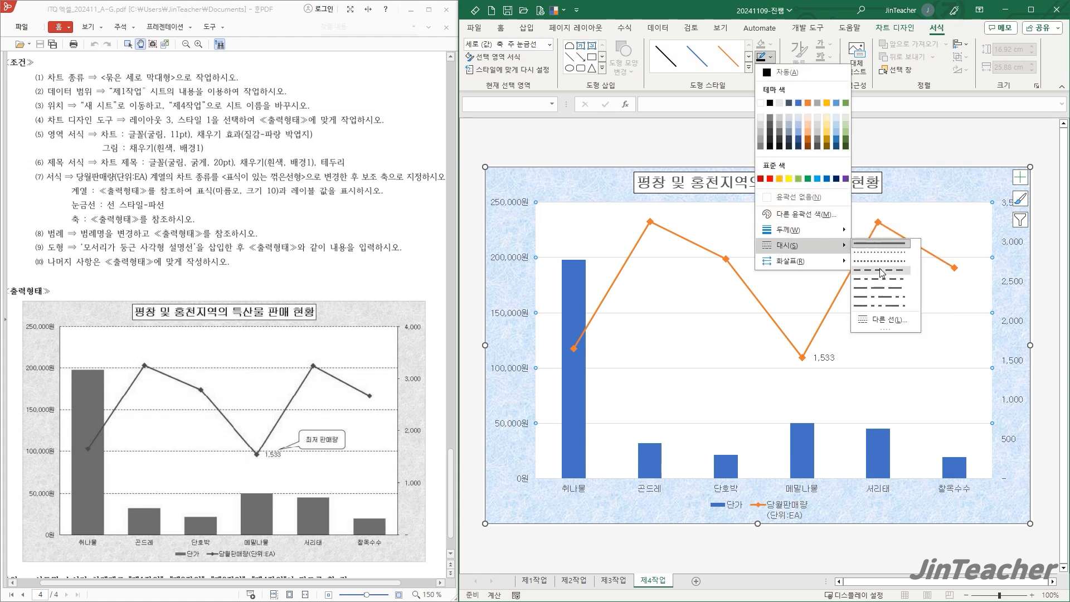
left_click(880, 268)
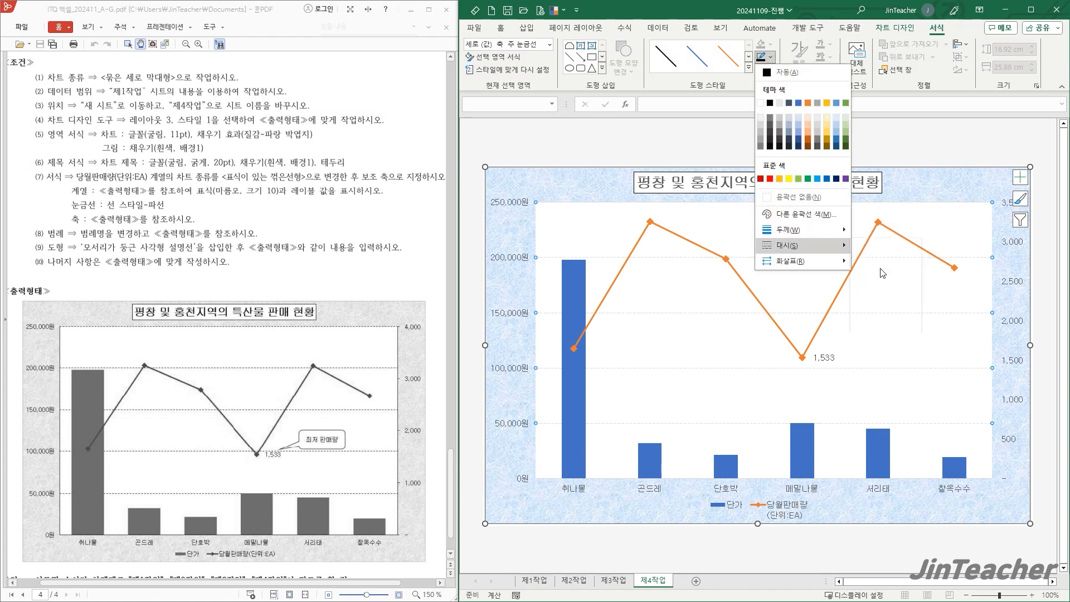
left_click(771, 57)
left_click(770, 104)
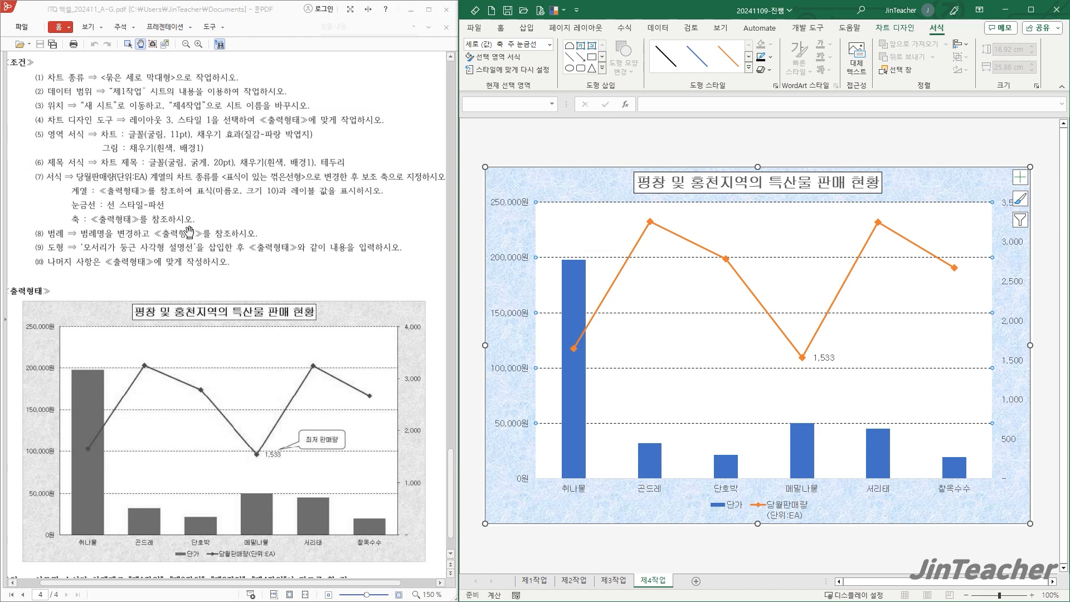
Step: Give the primary value, category and secondary value axes black outlines
left_click(579, 187)
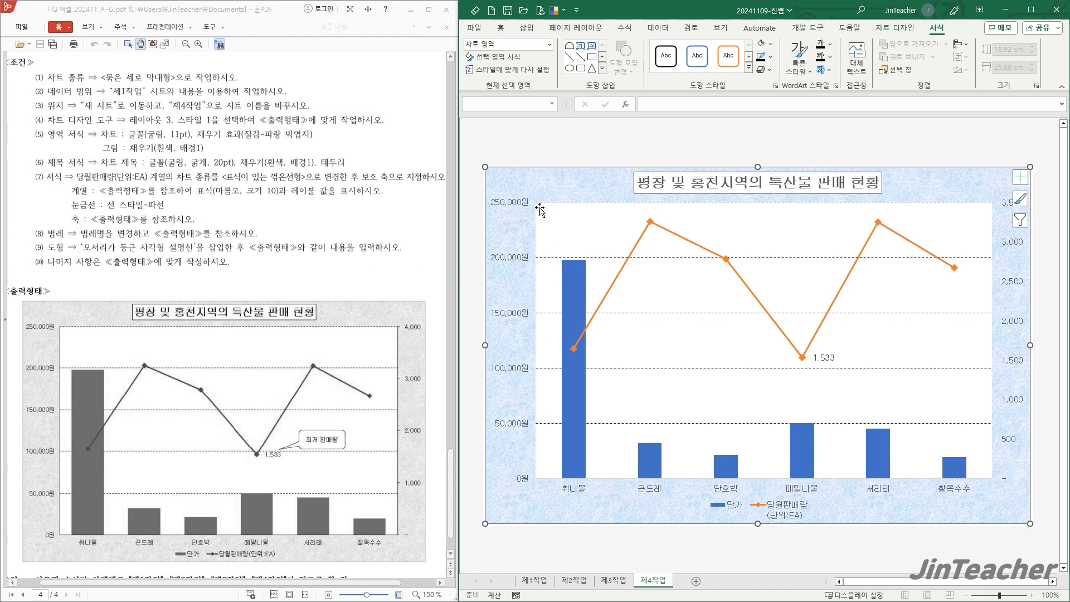
left_click(513, 260)
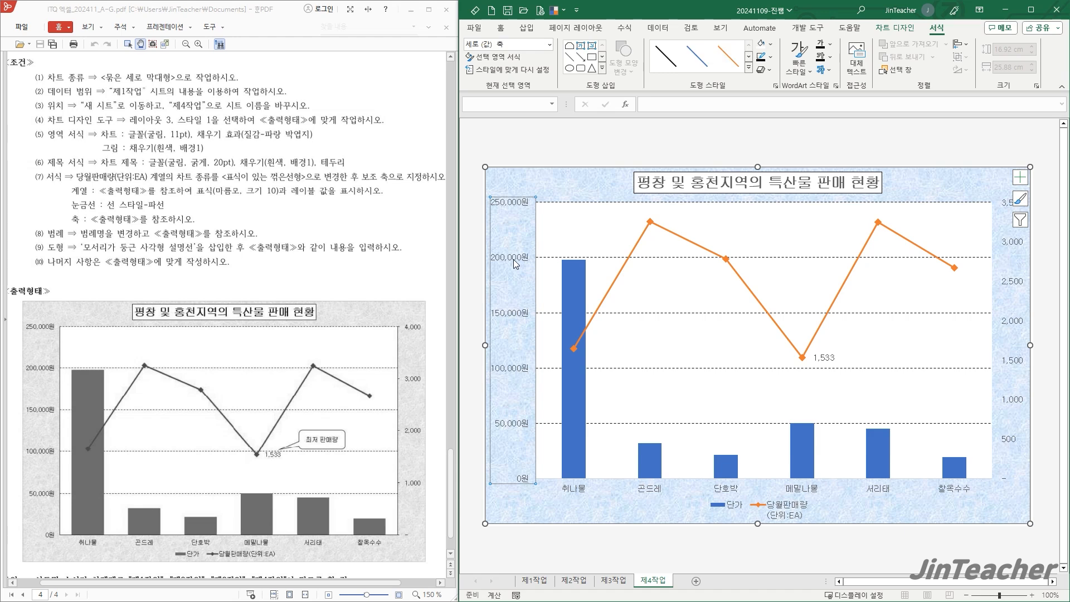
left_click(770, 56)
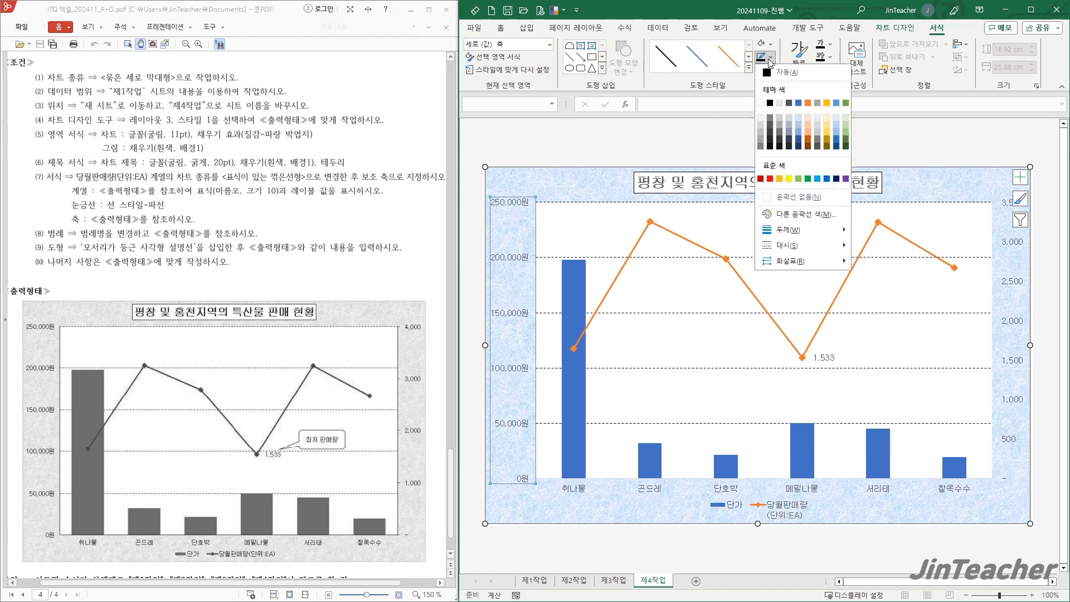
left_click(770, 103)
left_click(555, 207)
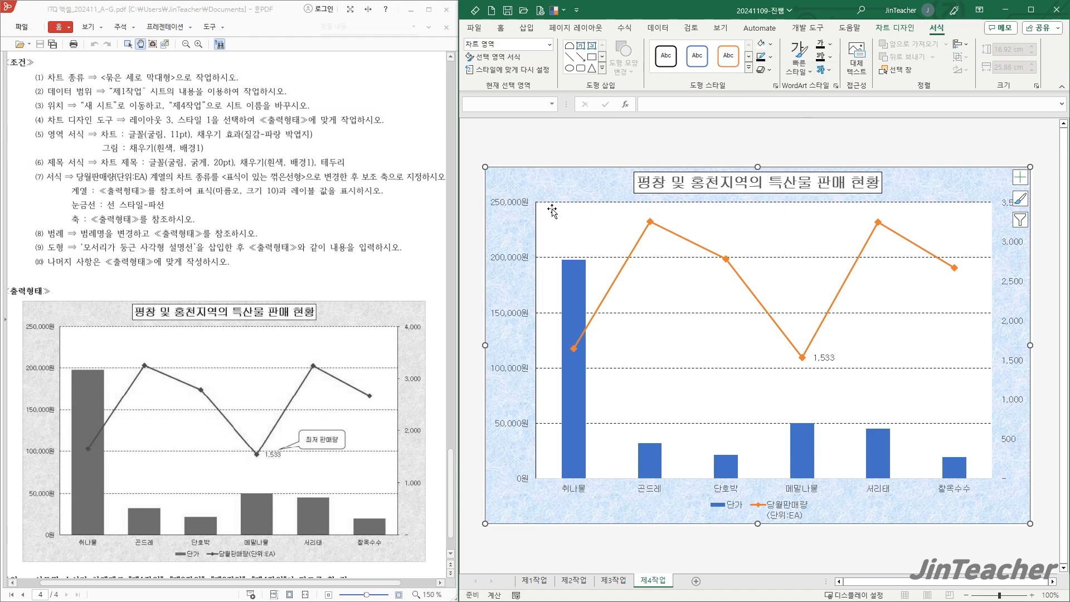
left_click(659, 494)
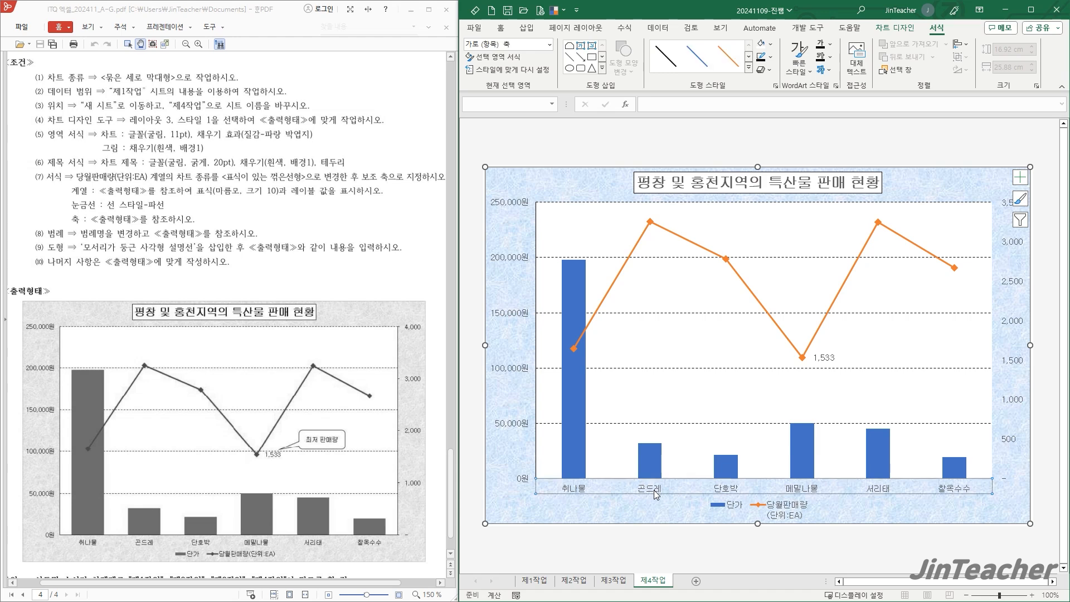
left_click(773, 56)
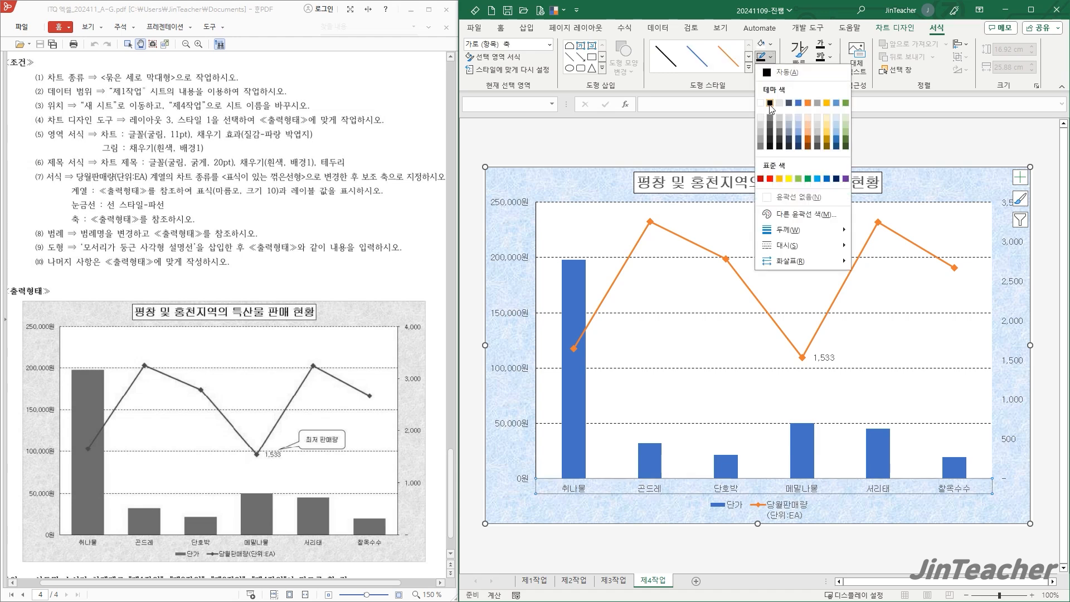
left_click(769, 104)
left_click(1009, 244)
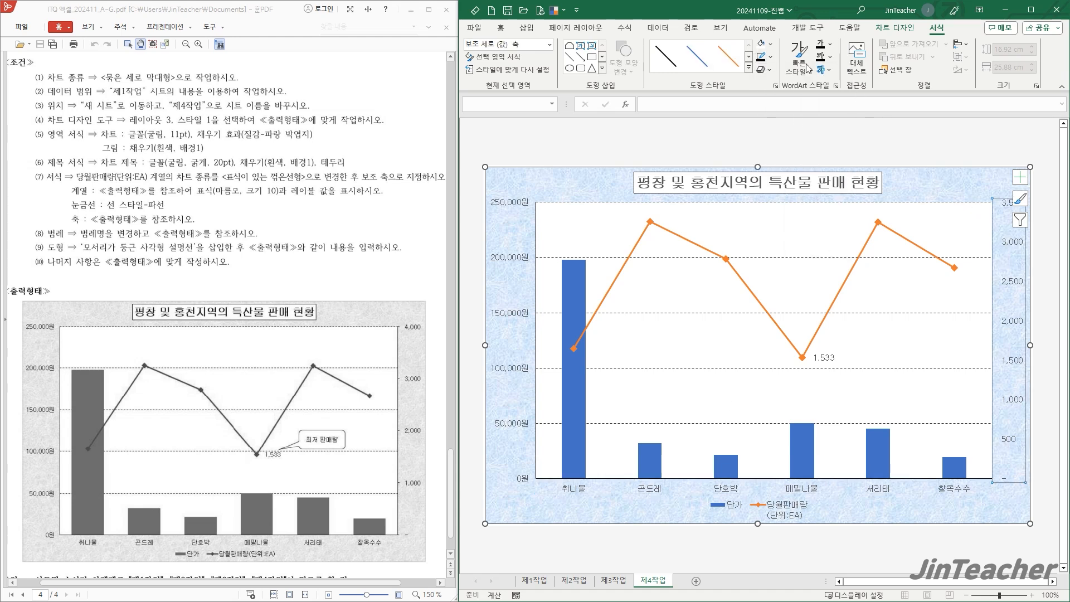
left_click(773, 56)
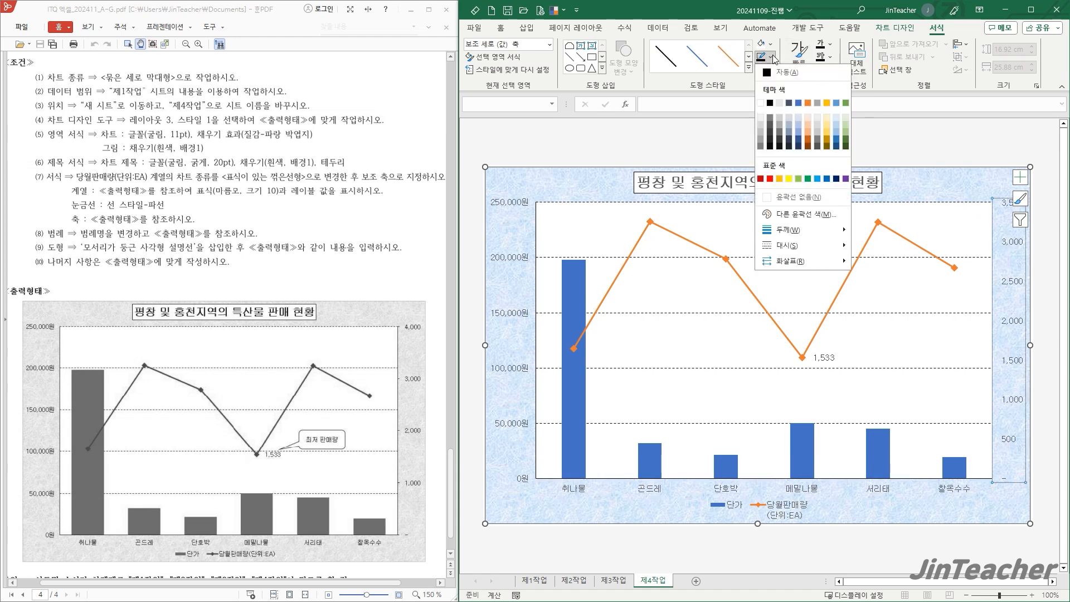
left_click(770, 104)
left_click(943, 186)
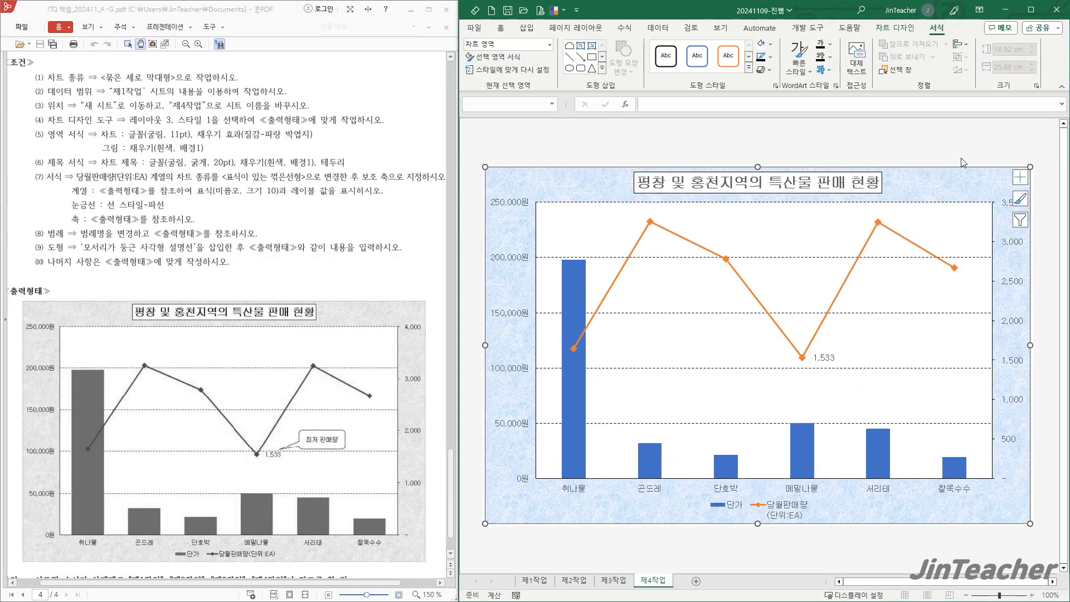
Step: Set the secondary axis maximum to 4000 and its major unit to 1000
left_click(962, 162)
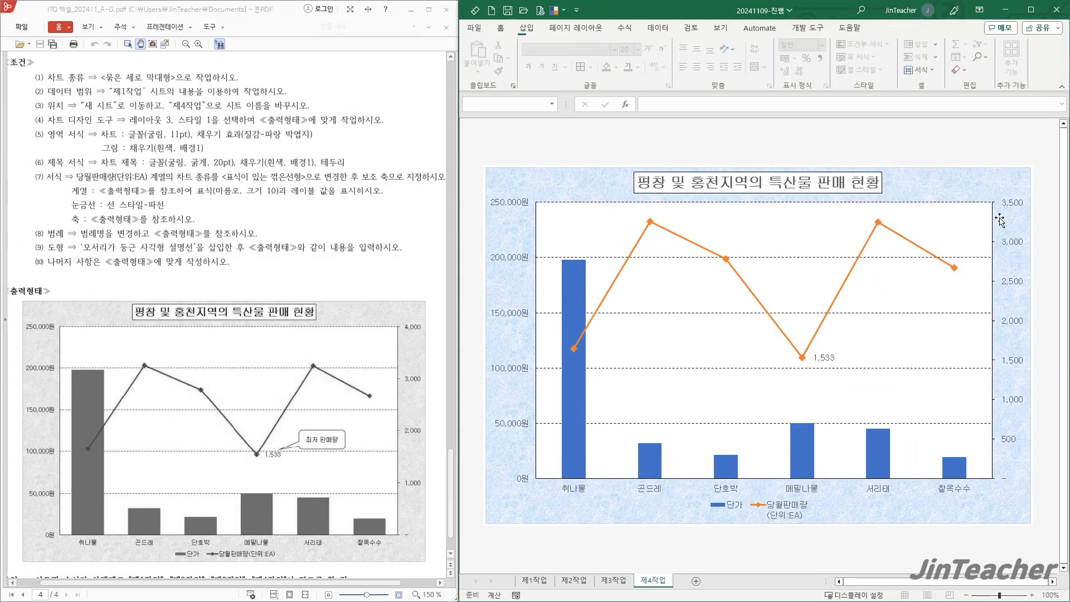
left_click(1013, 287)
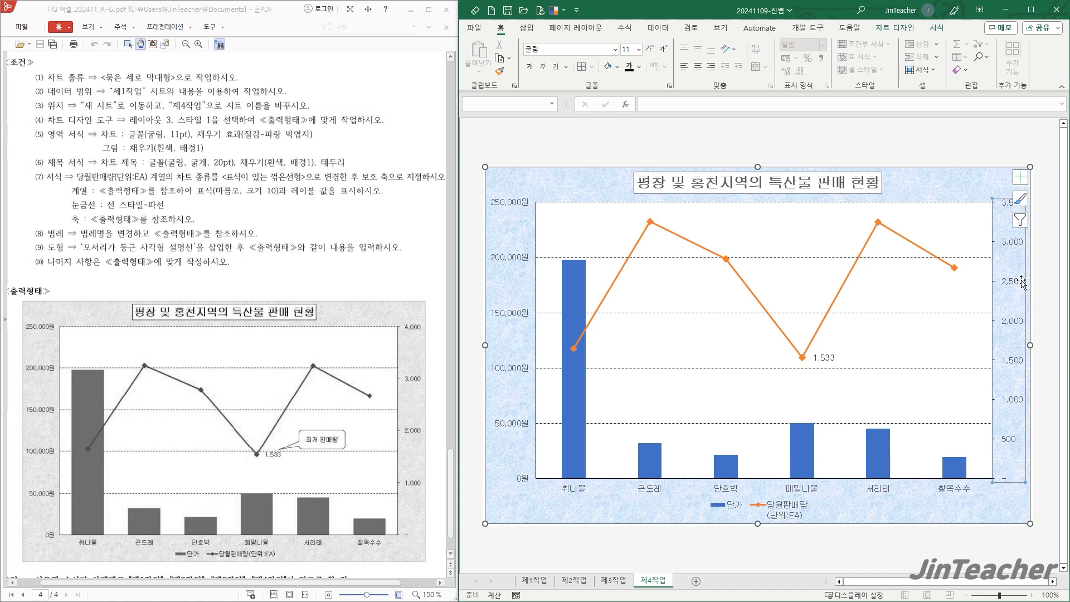
double_click(1013, 281)
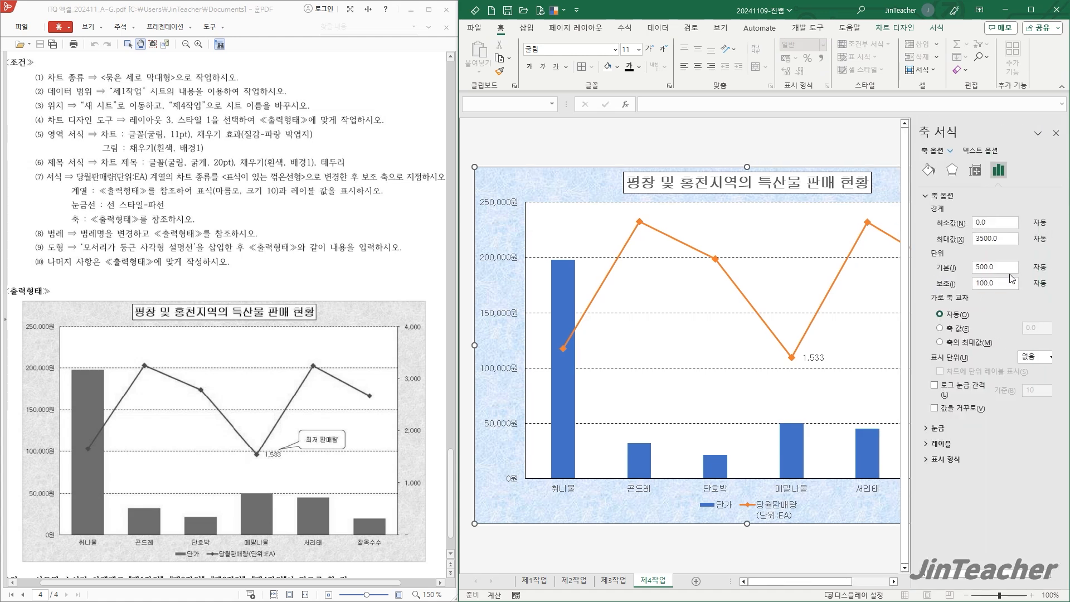
left_click(1001, 238)
type("4000")
key("Tab")
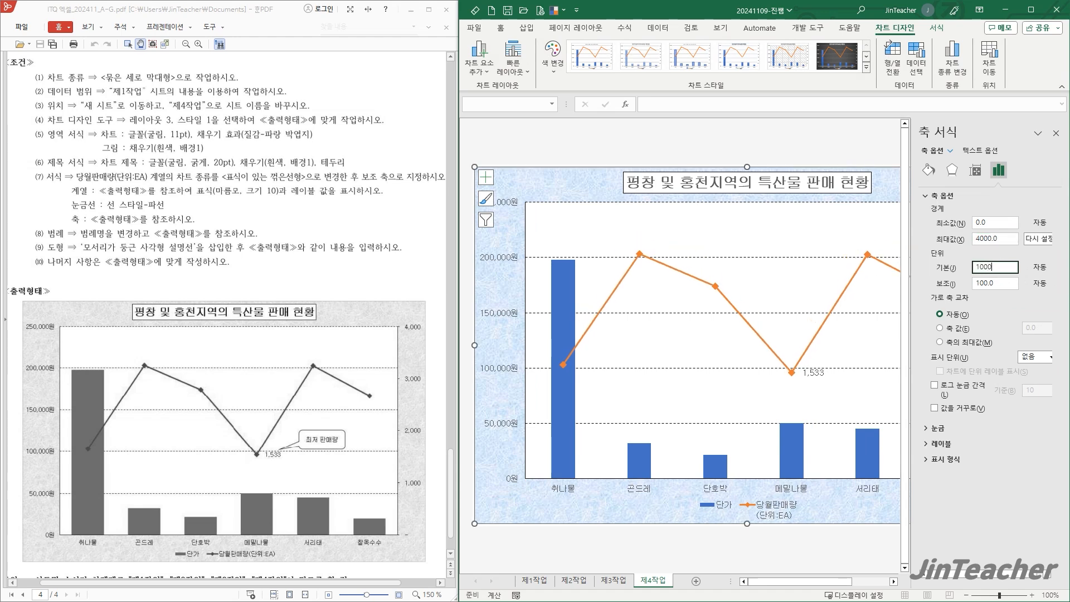
type("1000")
key("Return")
left_click(1056, 133)
key("Escape")
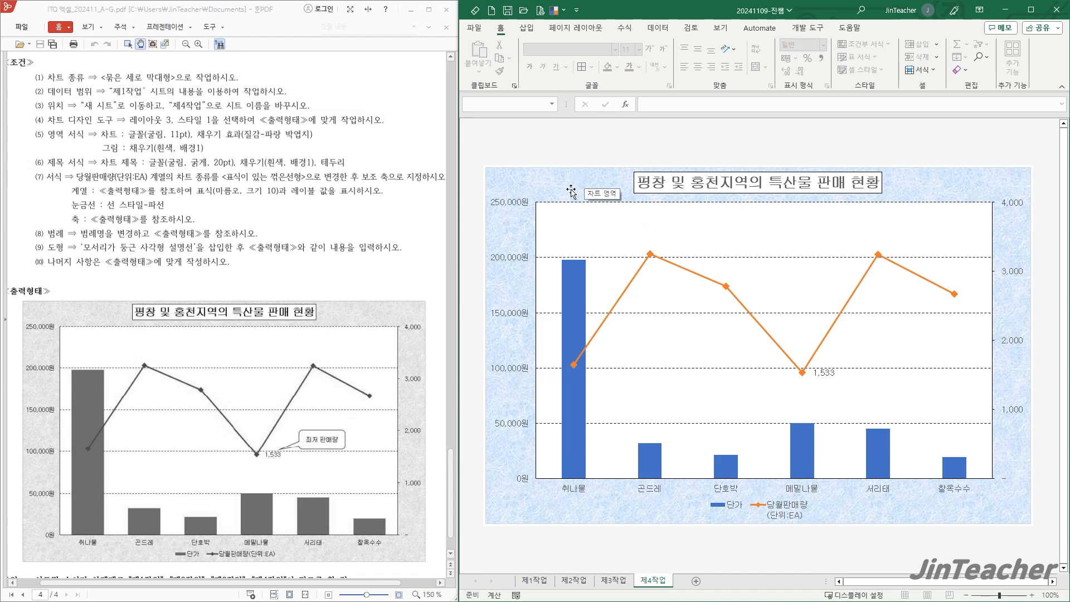
Step: In Select Data, rename the sales series to the typed text 당월판매량(단위:EA)
right_click(592, 231)
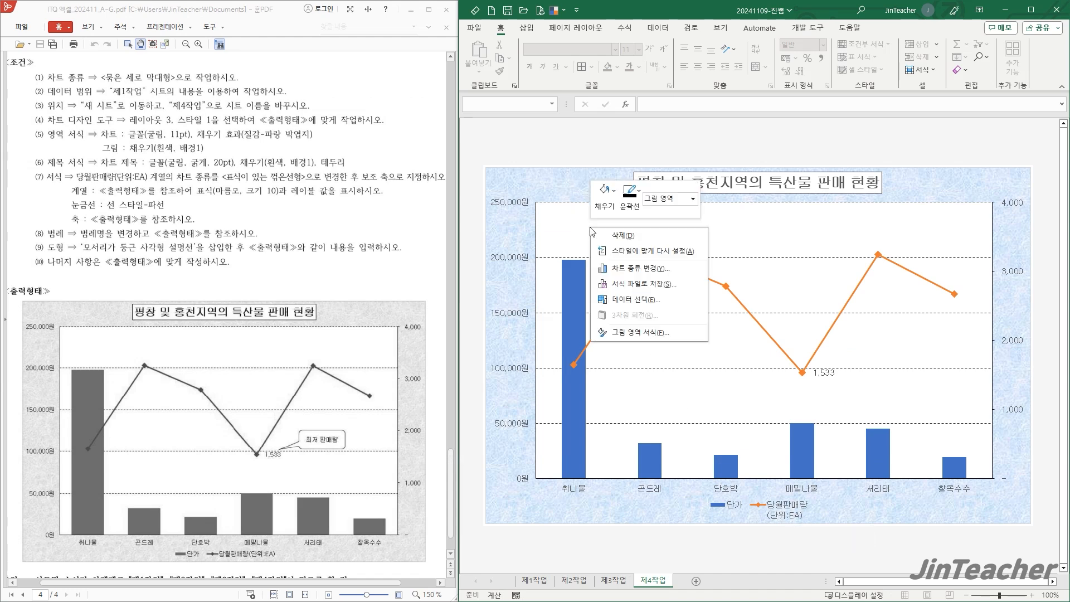
left_click(673, 295)
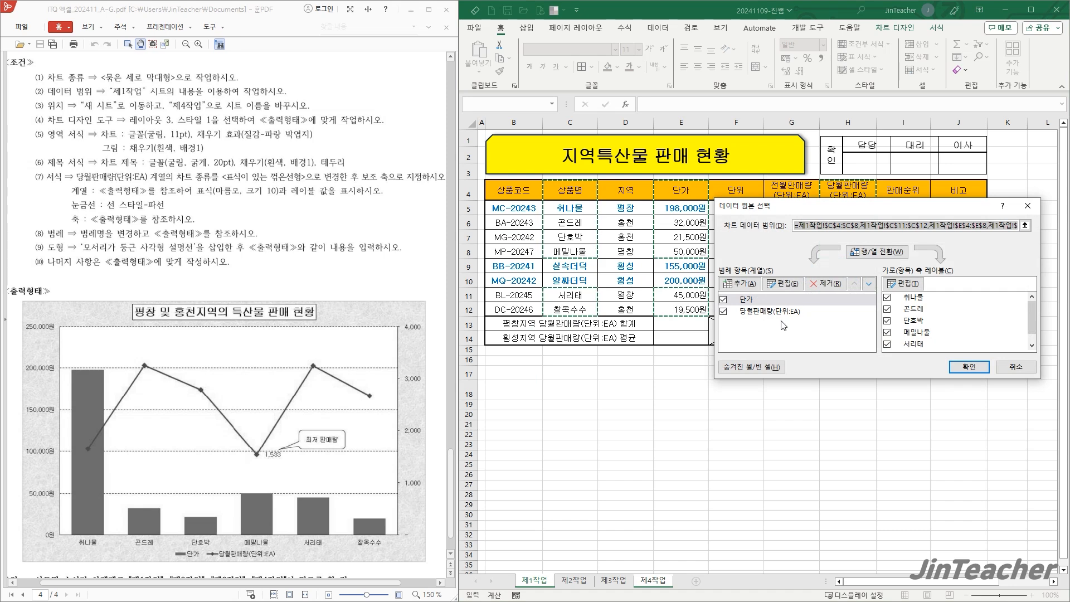
left_click(773, 312)
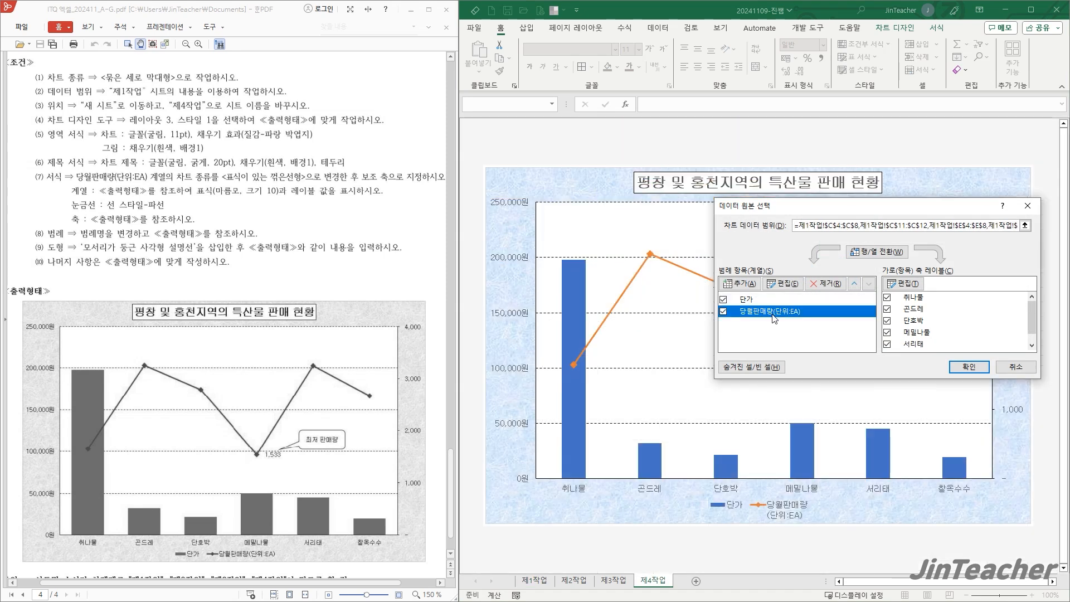
left_click(784, 284)
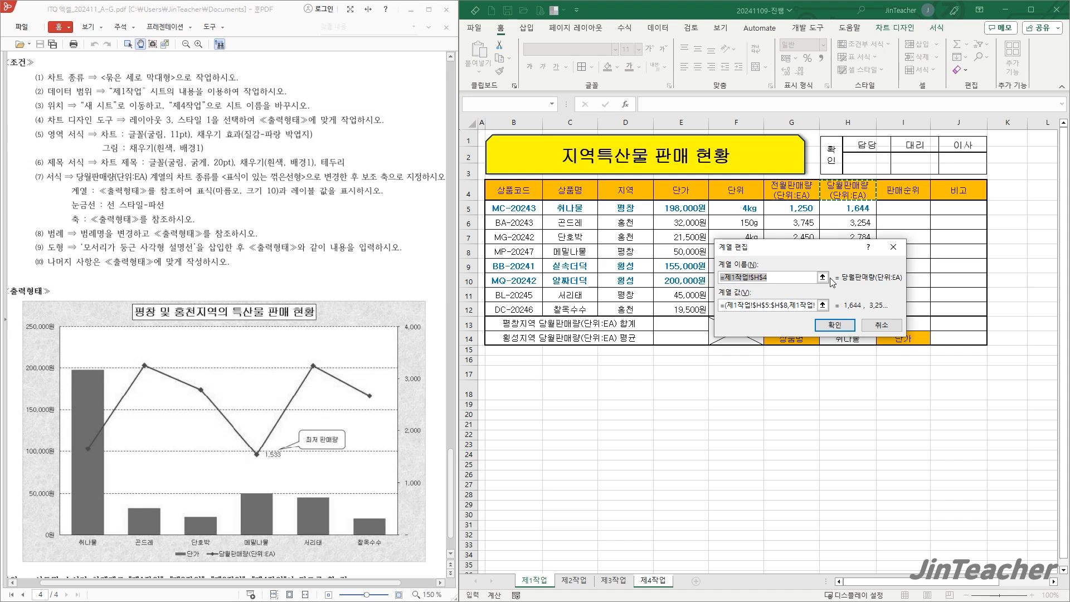
type("당ㅇ")
type("월판매량(단우")
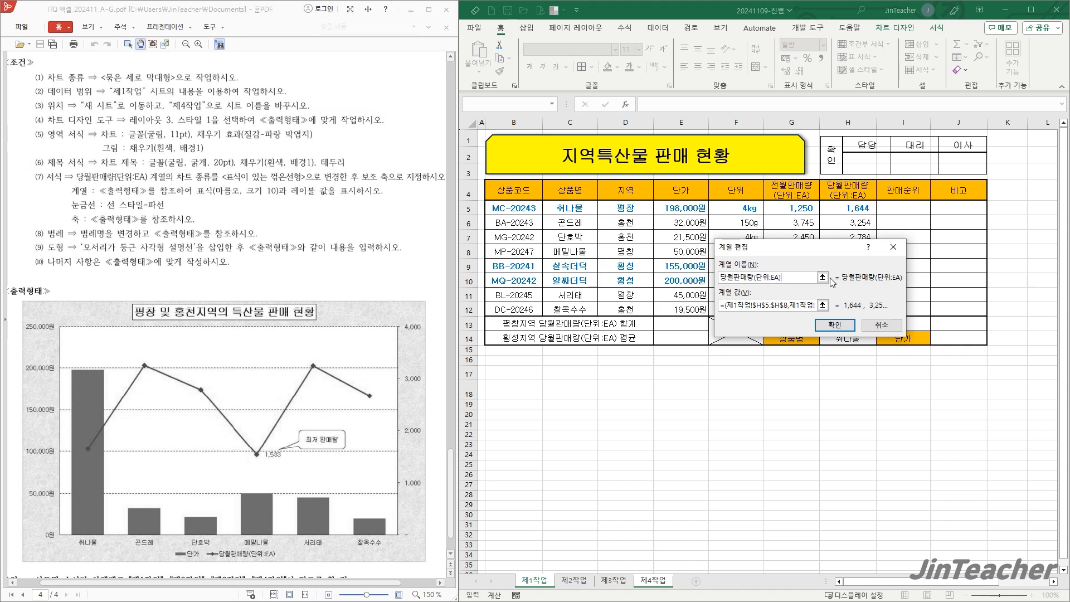
left_click(834, 325)
left_click(974, 368)
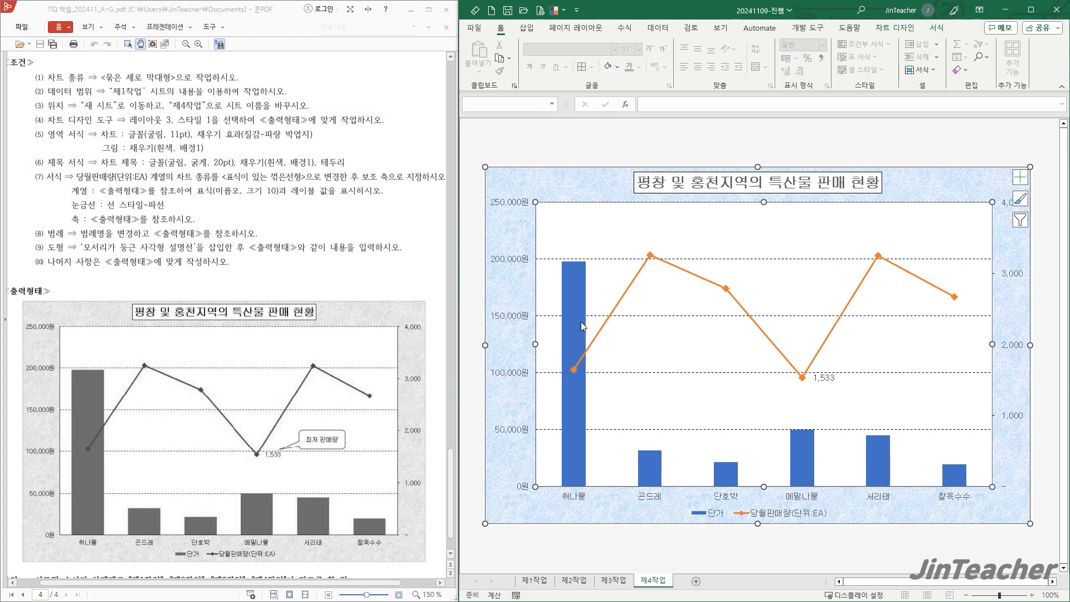
Step: Reduce the 단가 column series' gap width from 219% to 75% in Format Data Series
key("Escape")
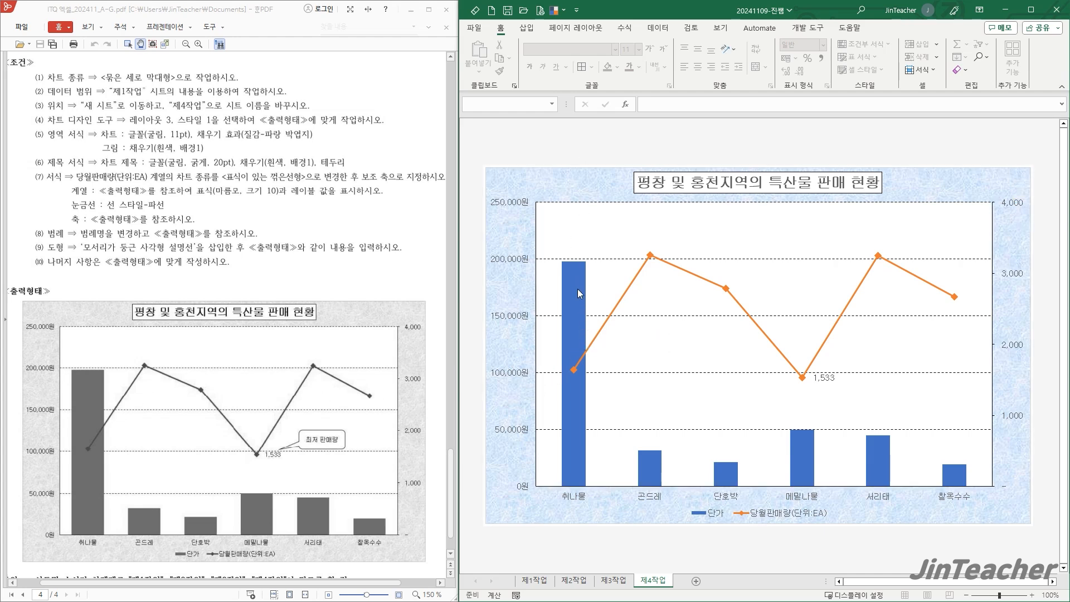
double_click(578, 288)
left_click_drag(1031, 271, 967, 273)
key("Return")
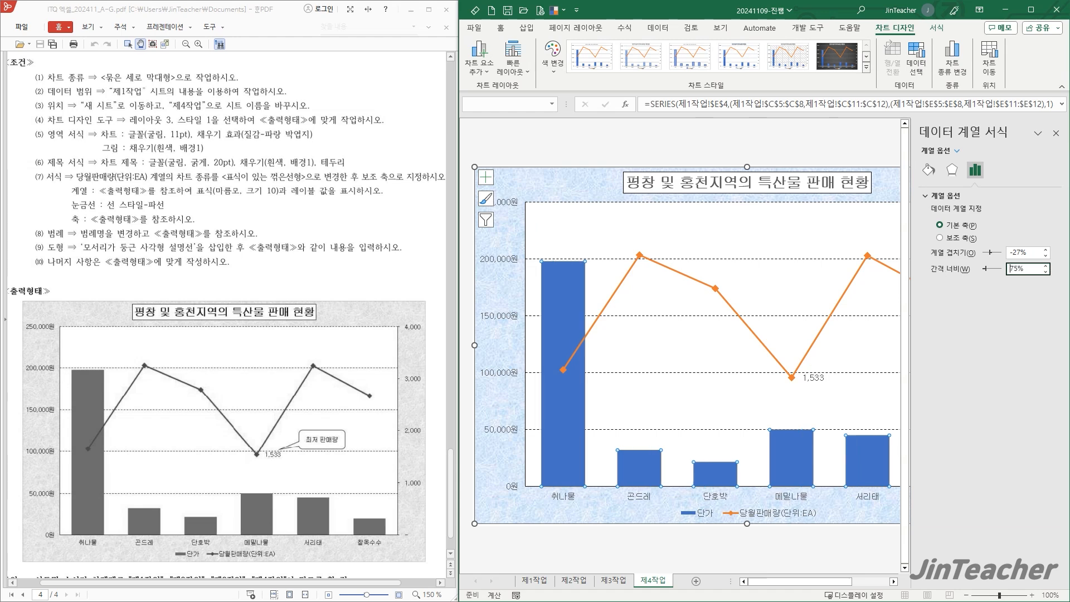
left_click(1055, 133)
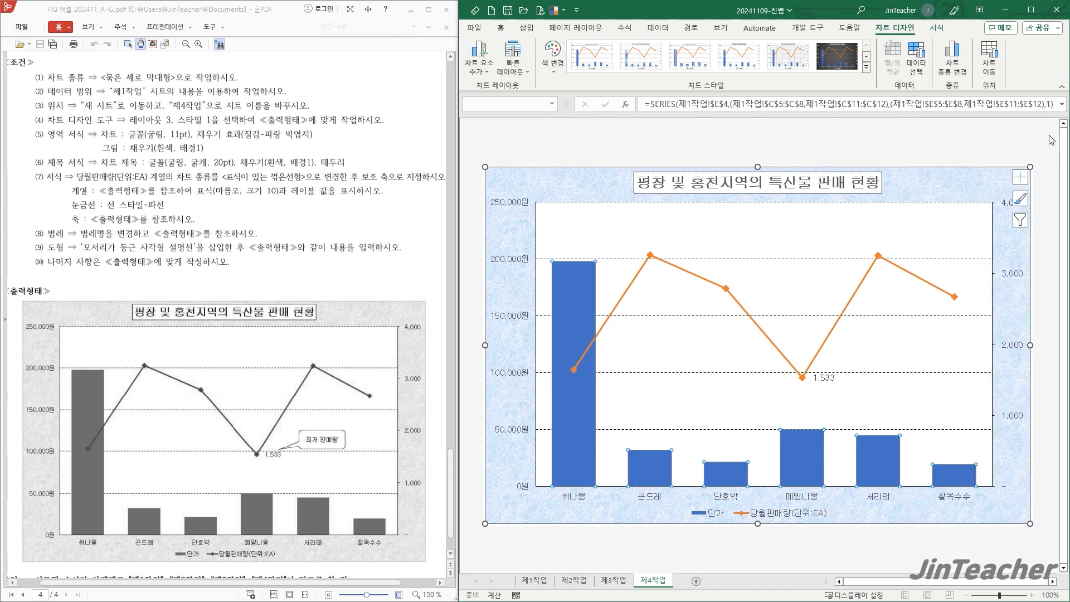
left_click(873, 148)
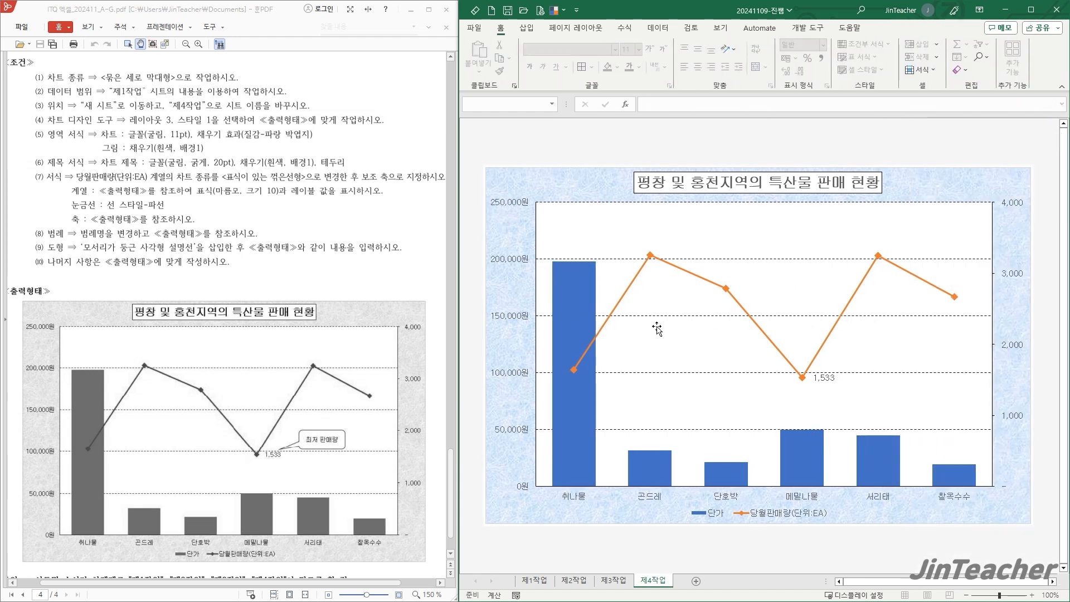
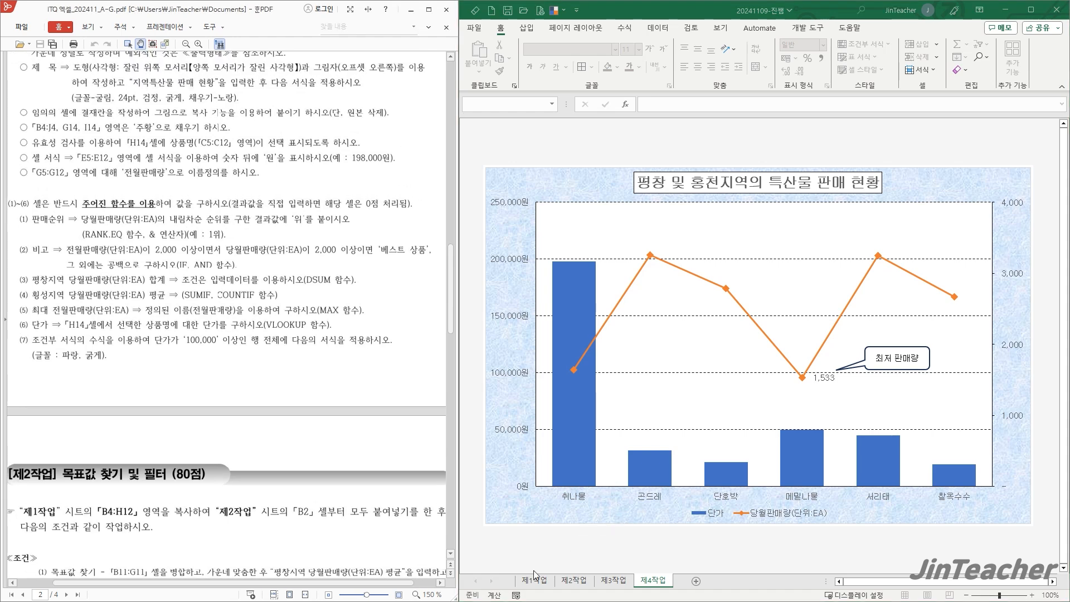
Step: Return to the 제1작업 sheet and clear the earlier multi-column selection
left_click(534, 580)
left_click(976, 397)
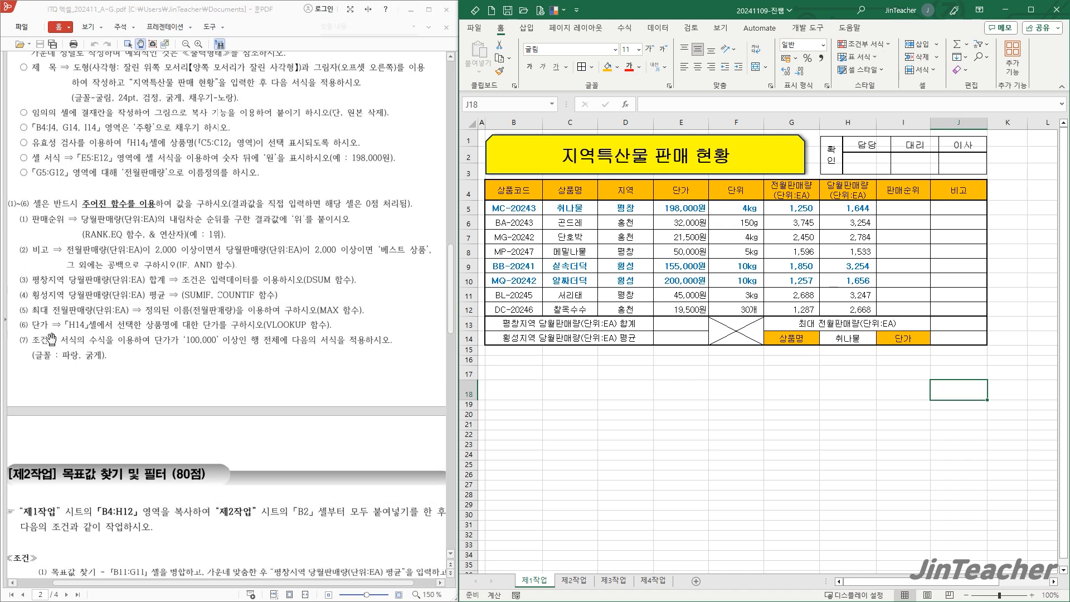
left_click(959, 338)
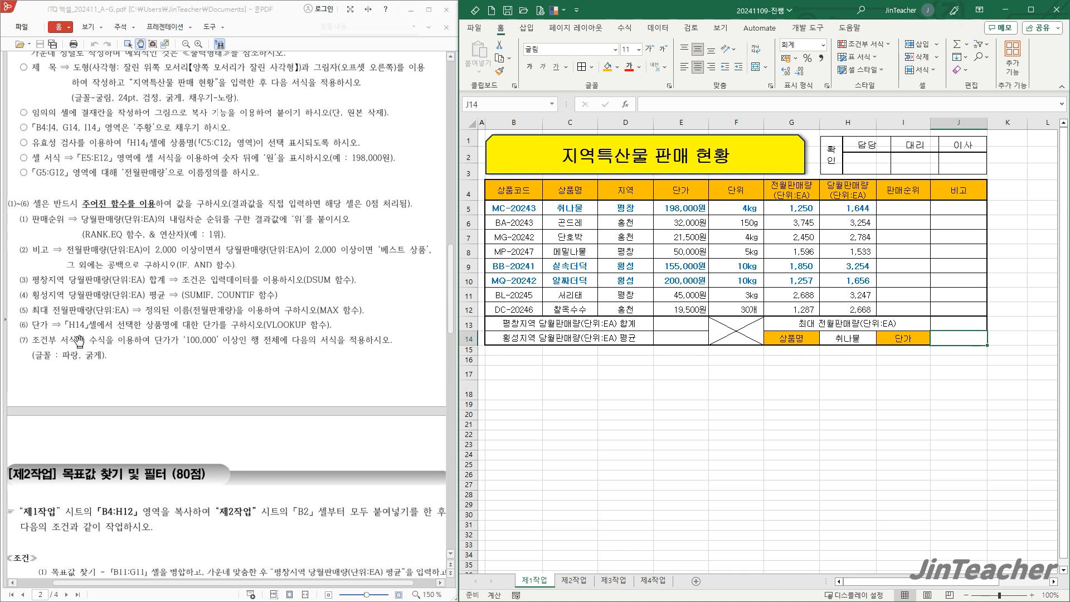
scroll(79, 341, "up", 1)
left_click_drag(141, 376, 157, 379)
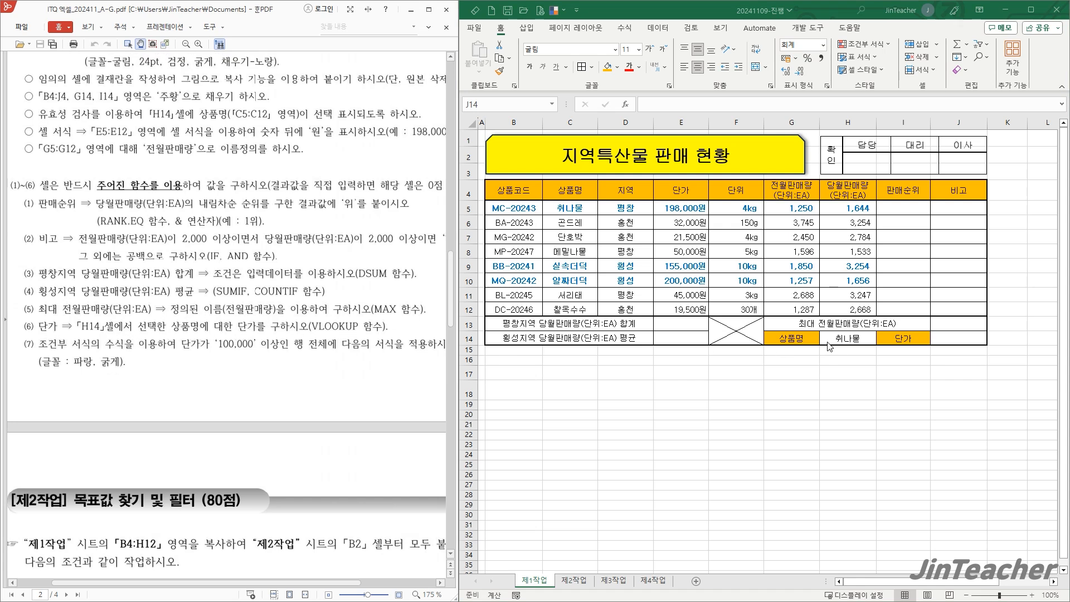
left_click(793, 338)
left_click(901, 337)
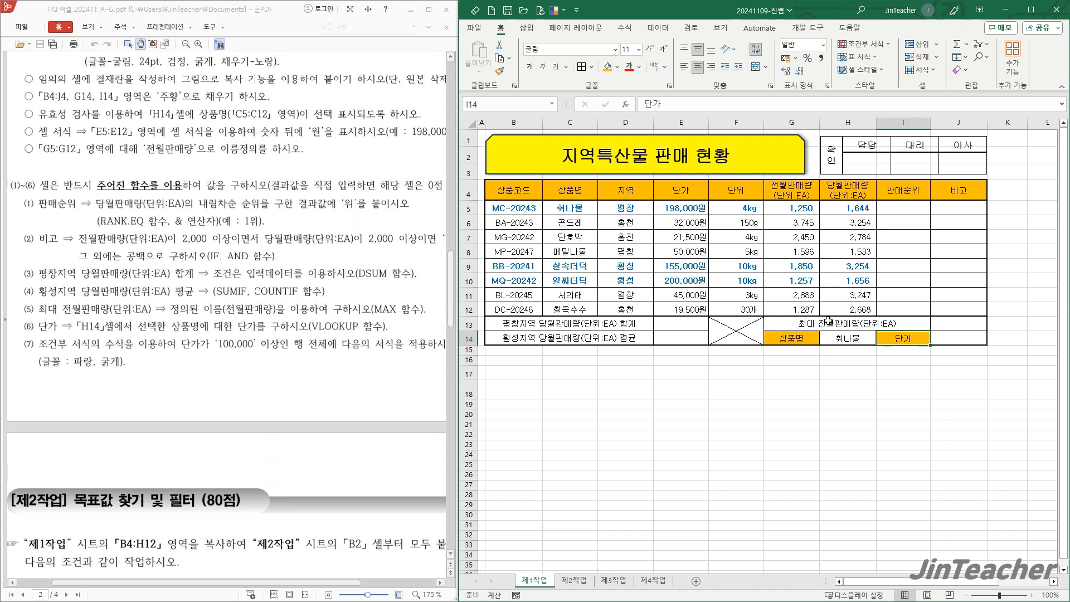
left_click_drag(558, 212, 685, 309)
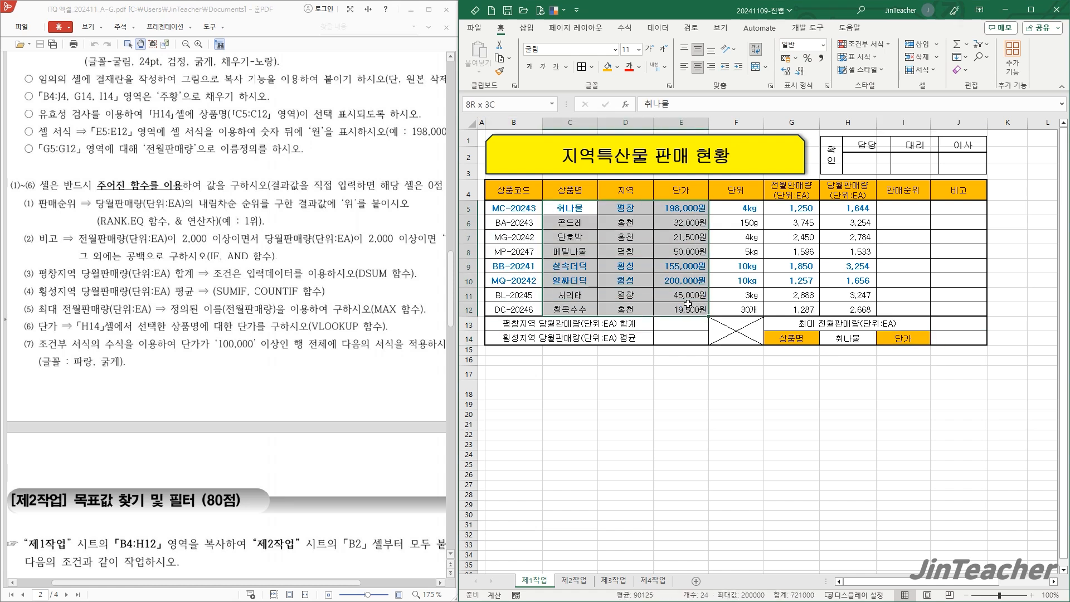
left_click(967, 336)
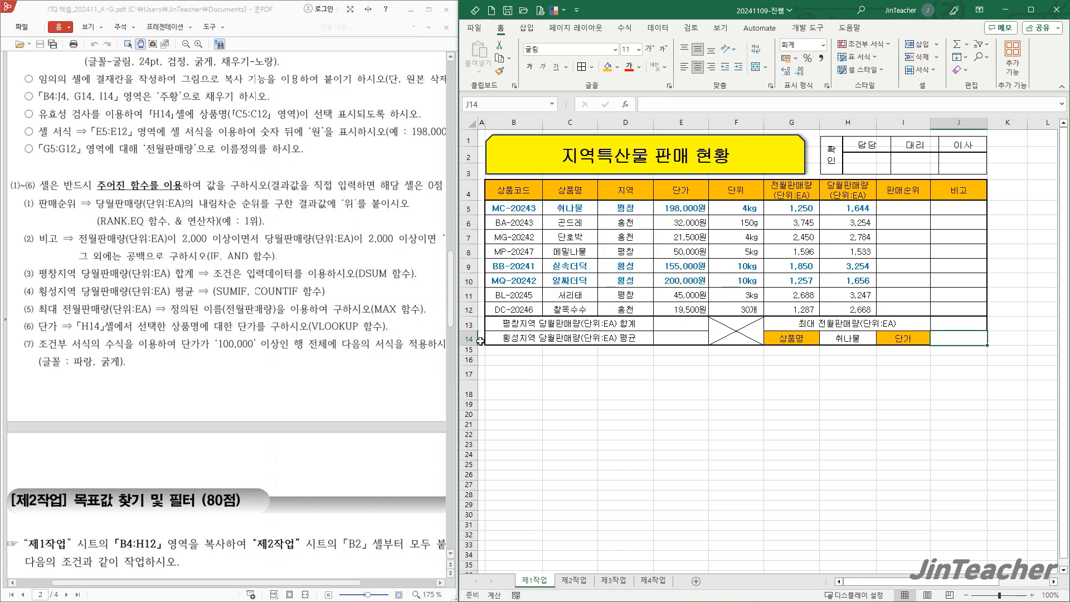
left_click(626, 104)
Step: Pick VLOOKUP from the full function list in the Insert Function dialog
left_click(935, 211)
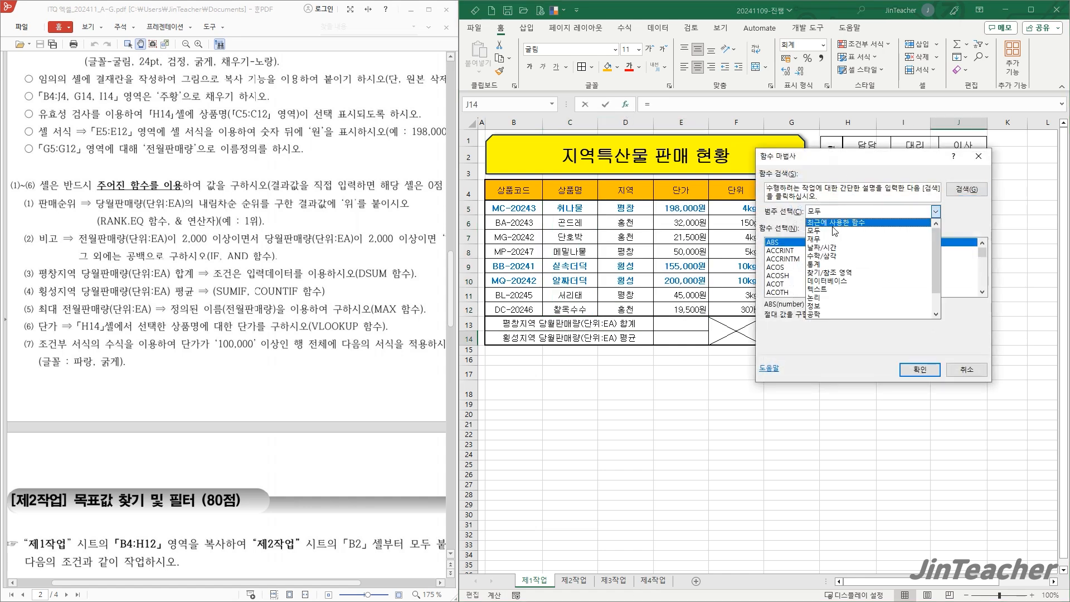
left_click(834, 230)
left_click(841, 256)
key("v")
scroll(841, 257, "down", 3)
left_click(807, 293)
left_click(920, 370)
Step: Enter VLOOKUP arguments H14, C5:E12, 3 and 0, giving 198,000 in J14
left_click_drag(838, 322, 610, 510)
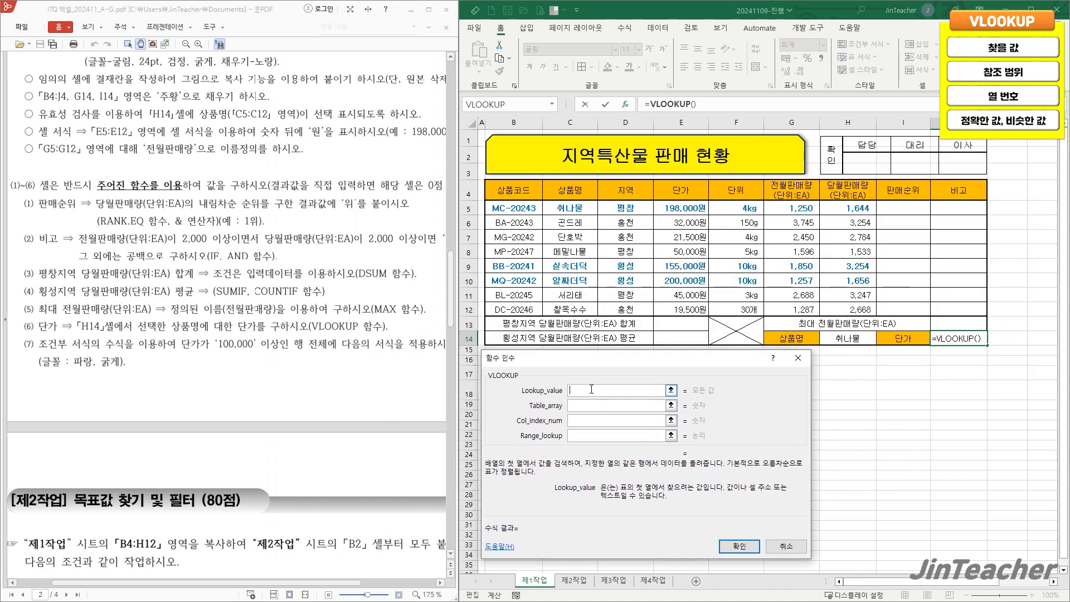
left_click(867, 343)
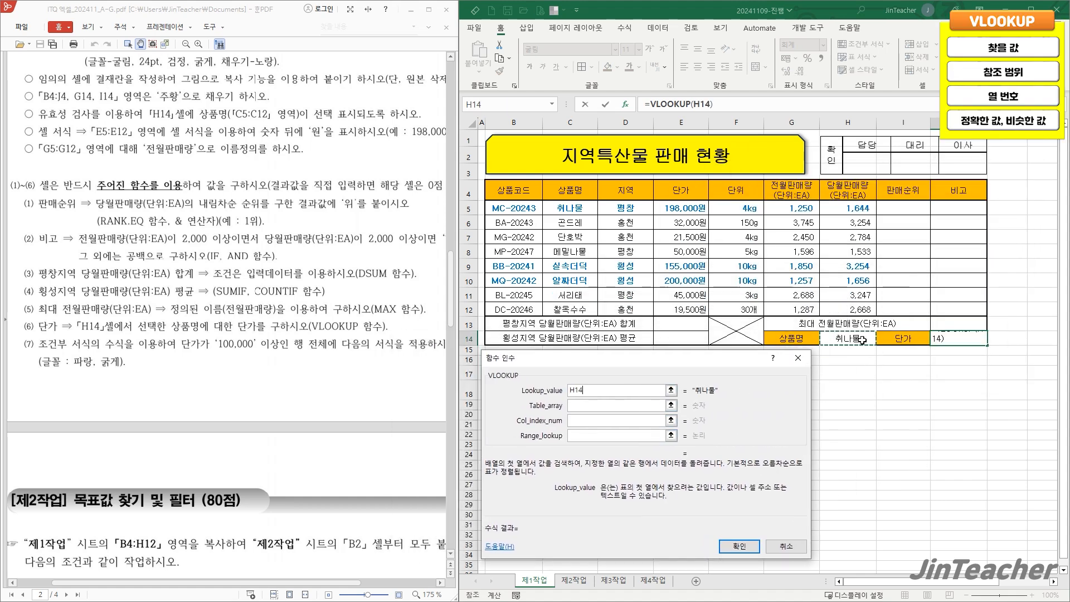
left_click(583, 406)
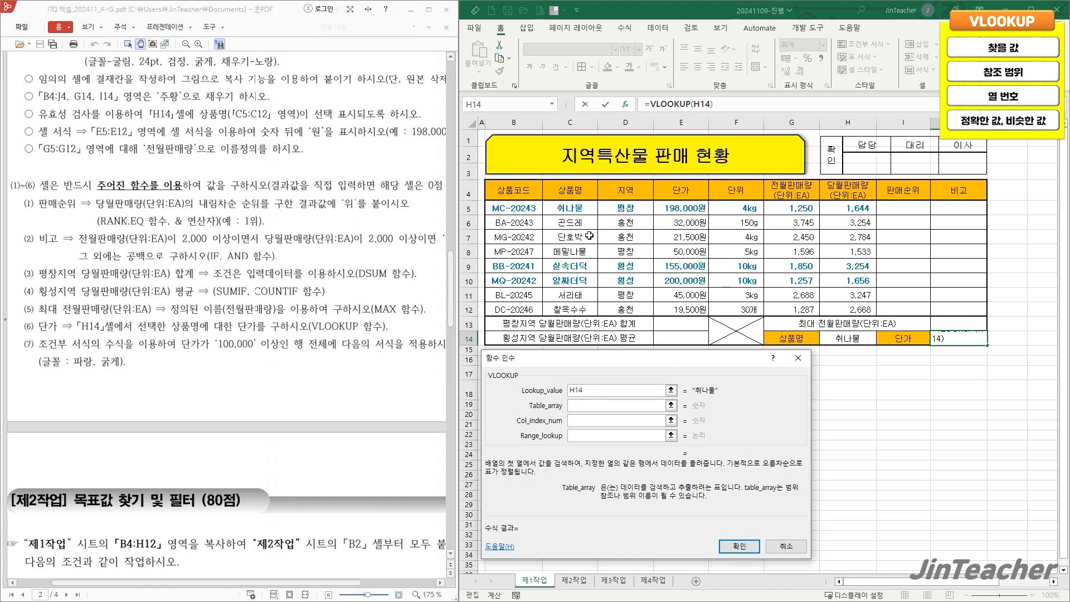
left_click_drag(572, 206, 691, 309)
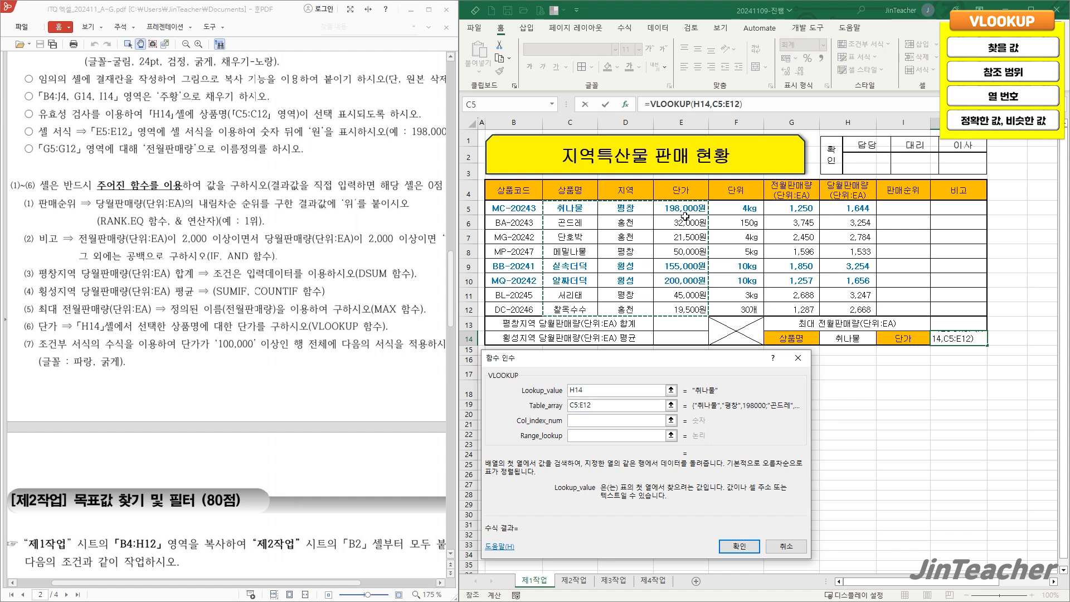
left_click(597, 421)
type("3")
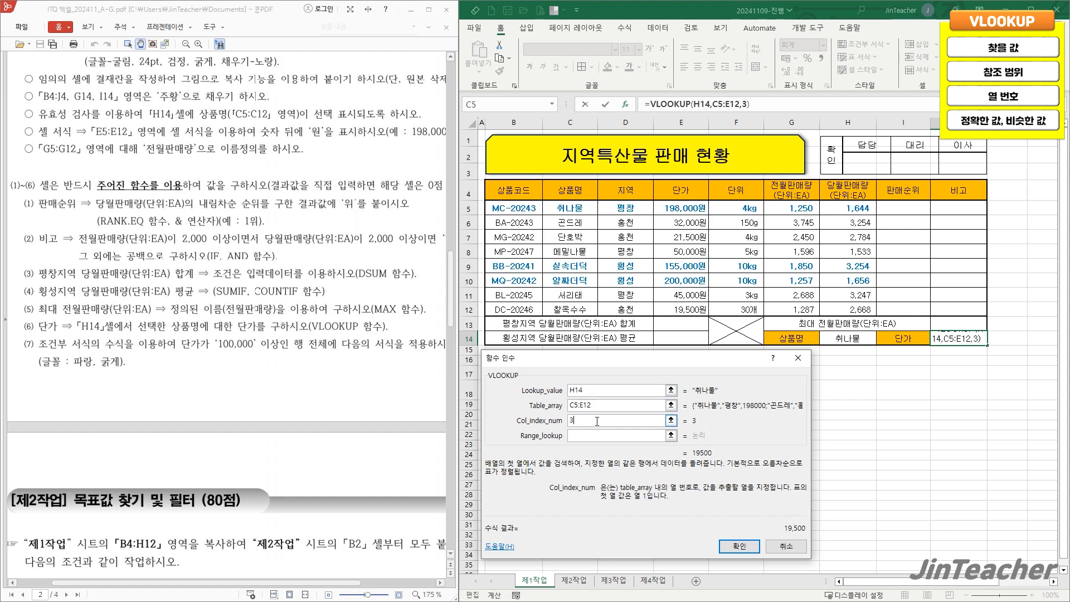
left_click(589, 434)
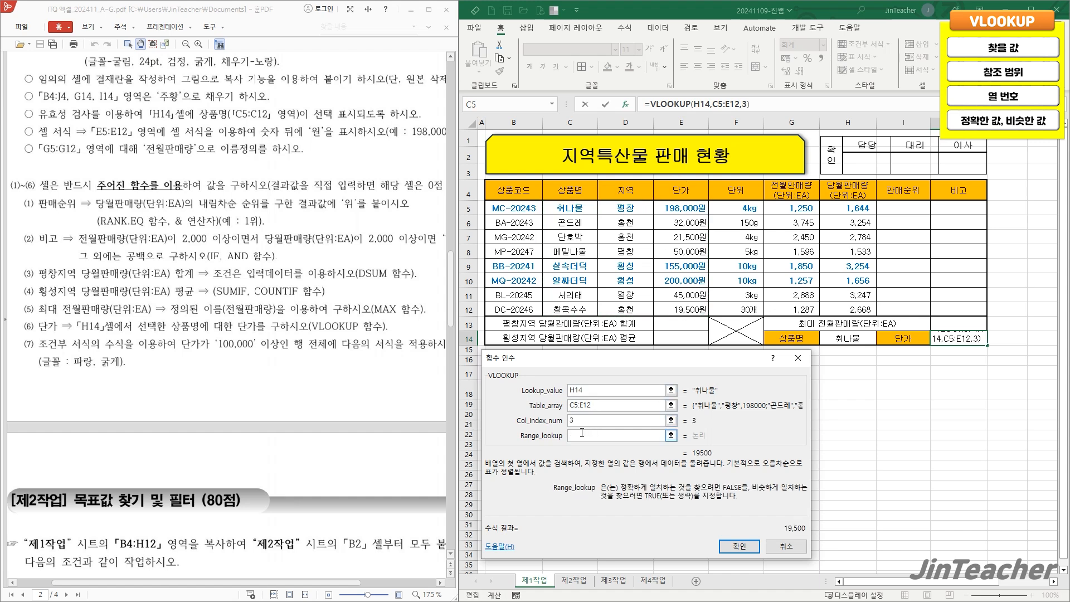
type("0")
left_click(597, 393)
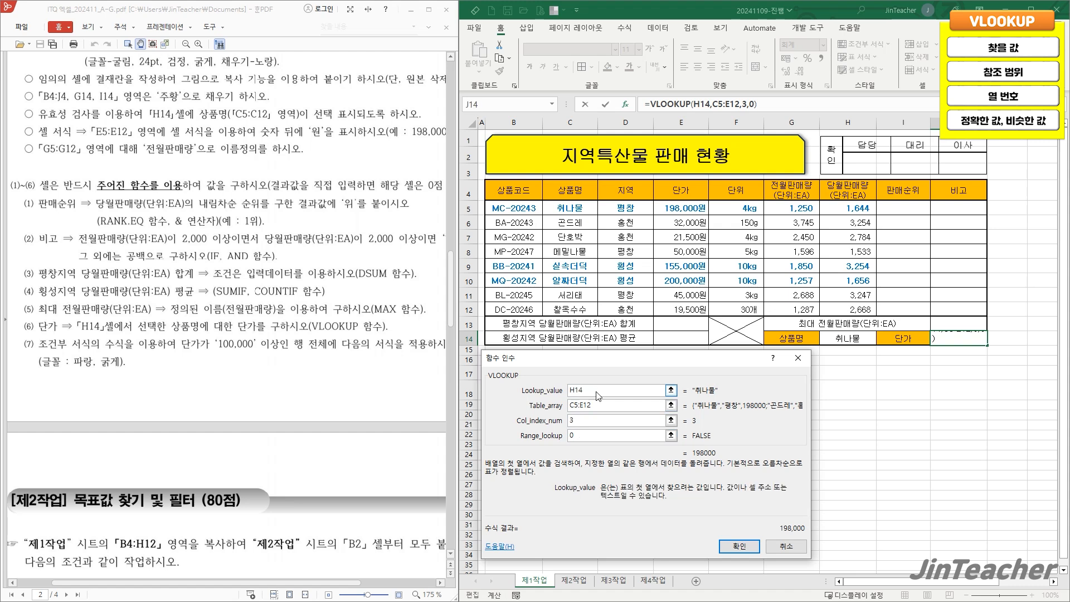
left_click(602, 405)
left_click(588, 421)
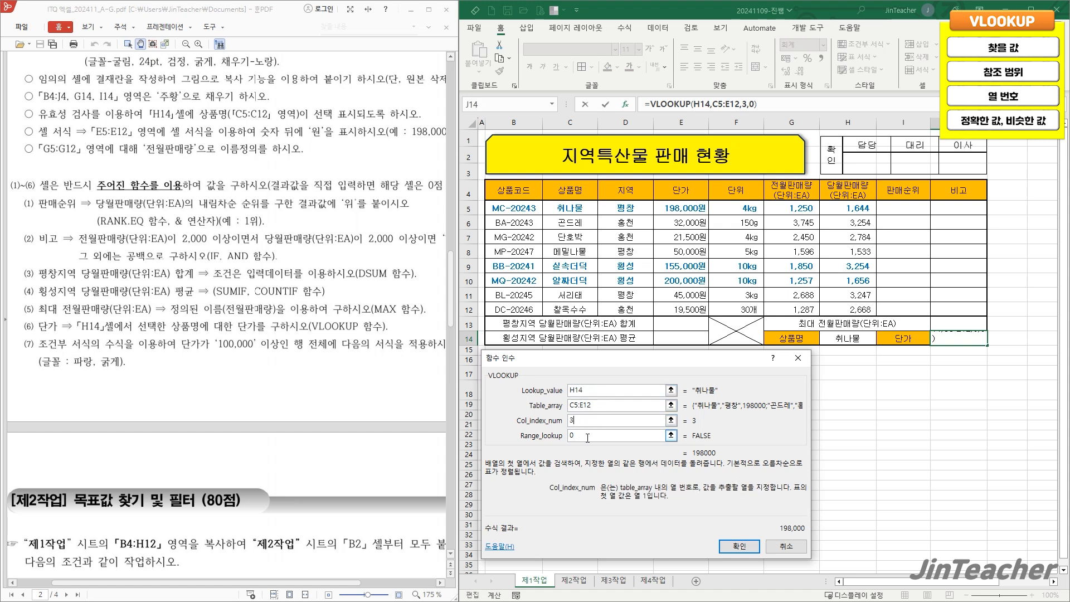
left_click(588, 436)
left_click(740, 546)
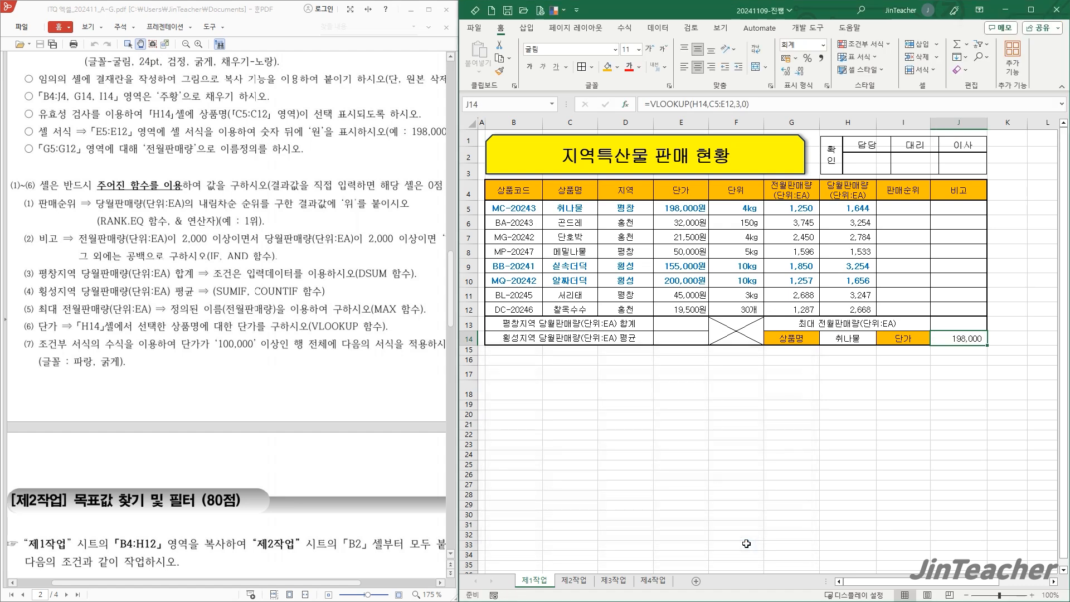
Step: Verify the result against 취나물's price row and check the 전월판매량 range G5:G12
left_click_drag(580, 209, 682, 209)
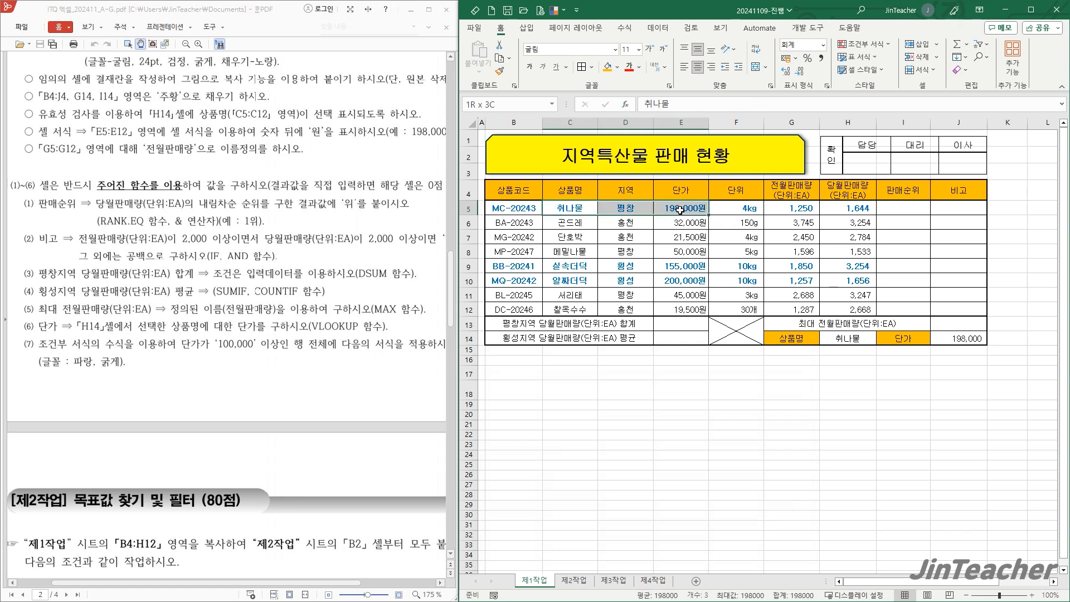
left_click(945, 340)
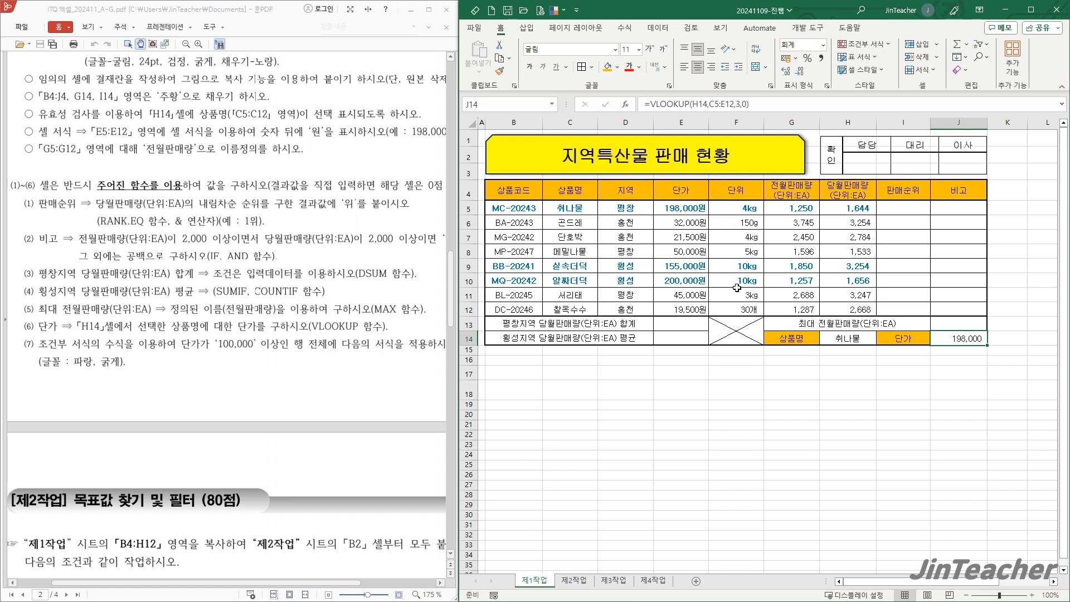
left_click_drag(795, 207, 791, 310)
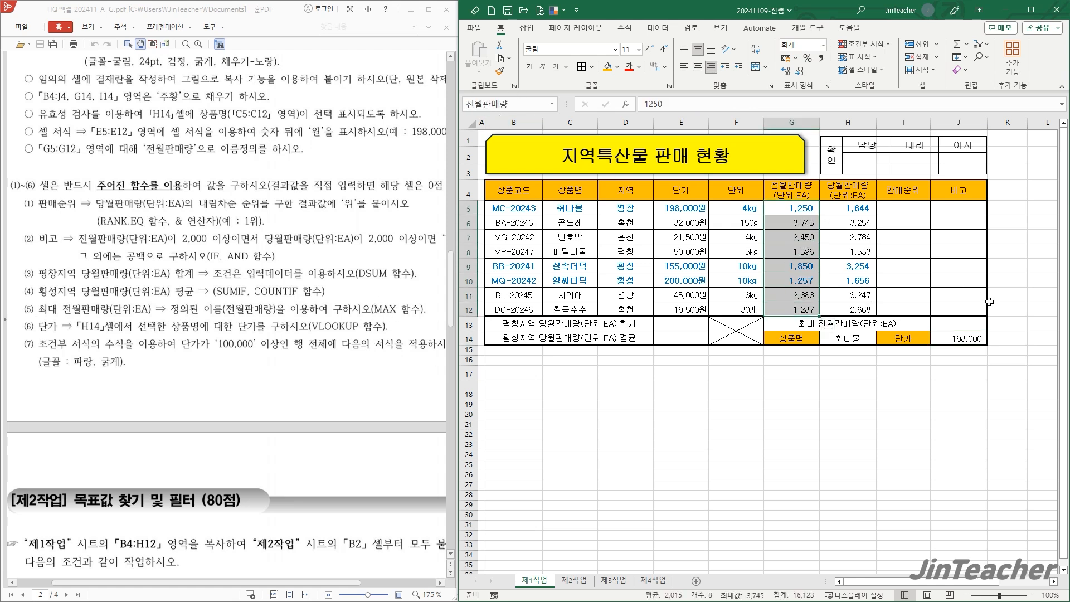
left_click(962, 324)
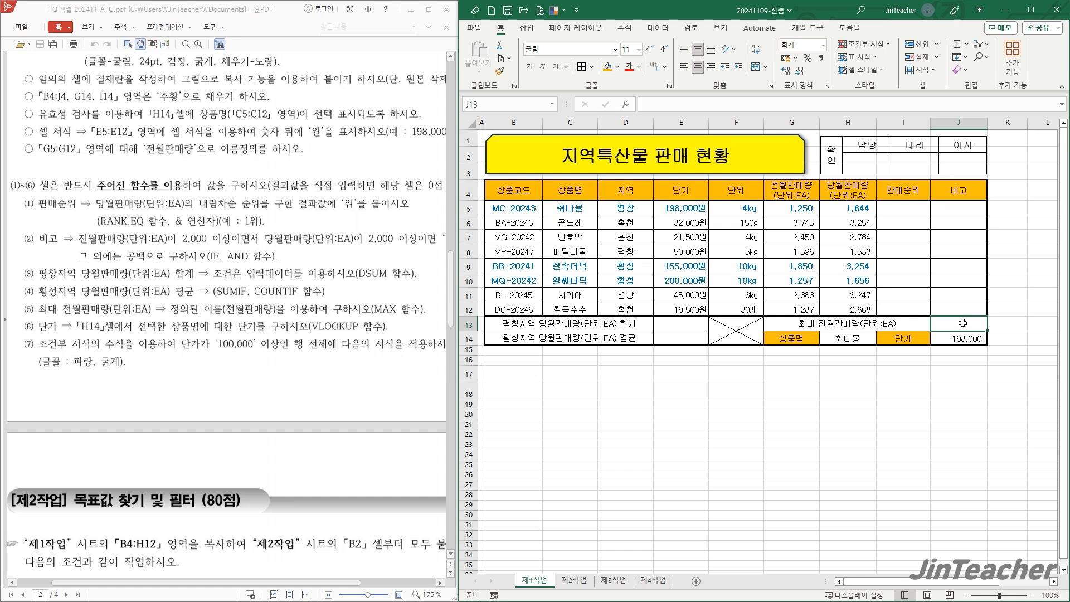
left_click(625, 104)
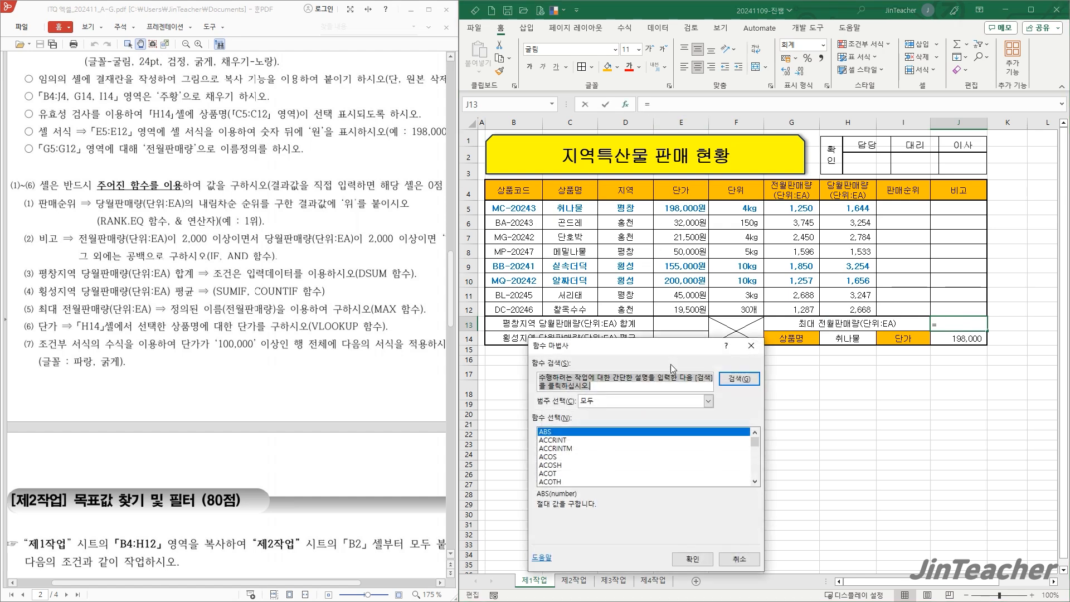
left_click_drag(625, 352, 599, 259)
left_click(604, 383)
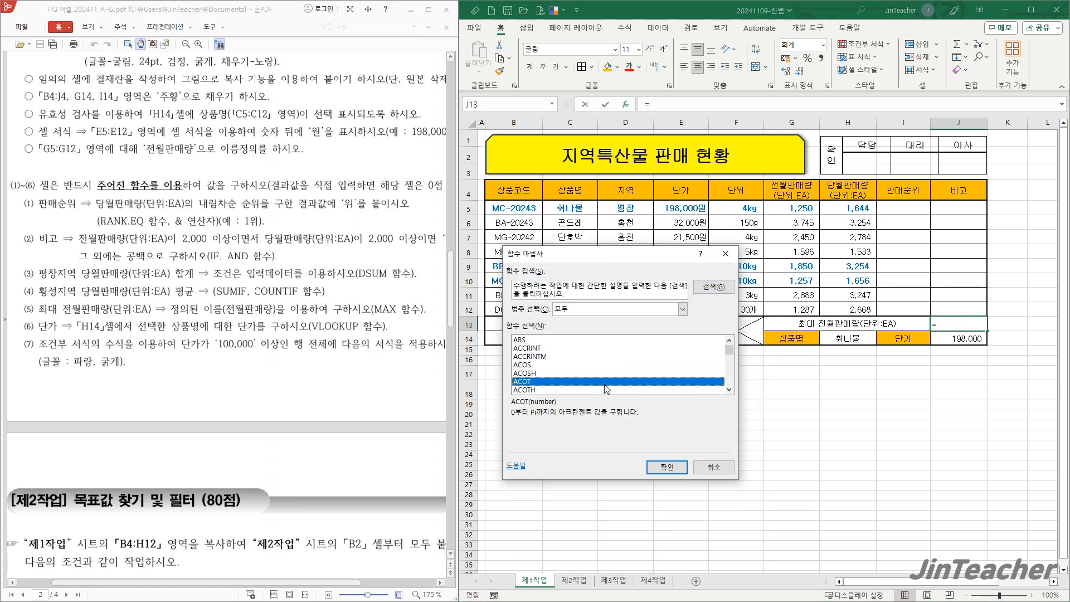
key("m")
scroll(602, 382, "down", 2)
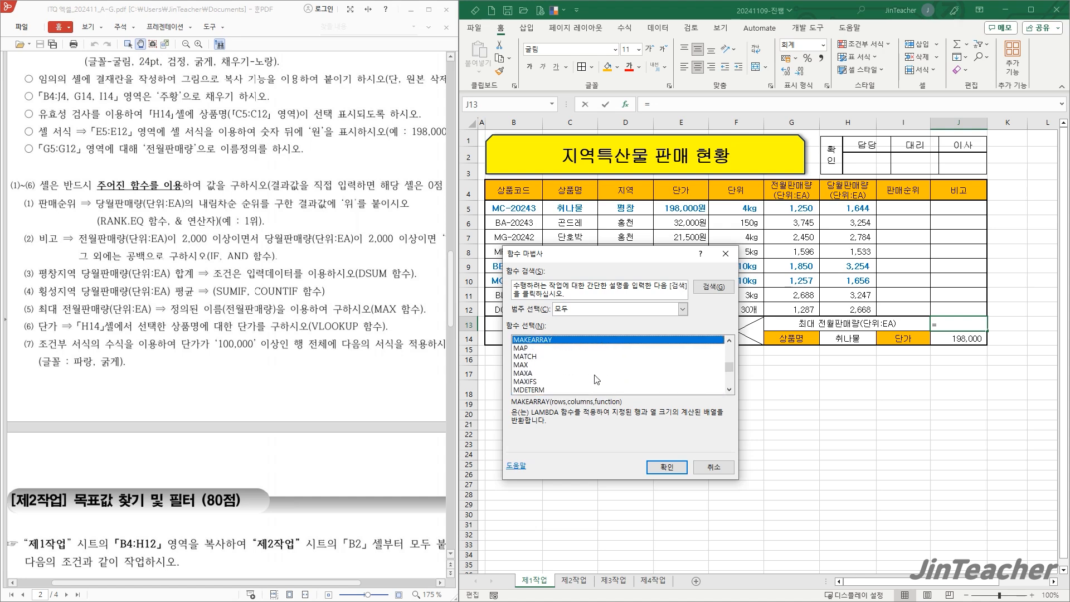
left_click(521, 365)
left_click(667, 467)
left_click_drag(526, 425, 618, 327)
left_click_drag(788, 211, 767, 316)
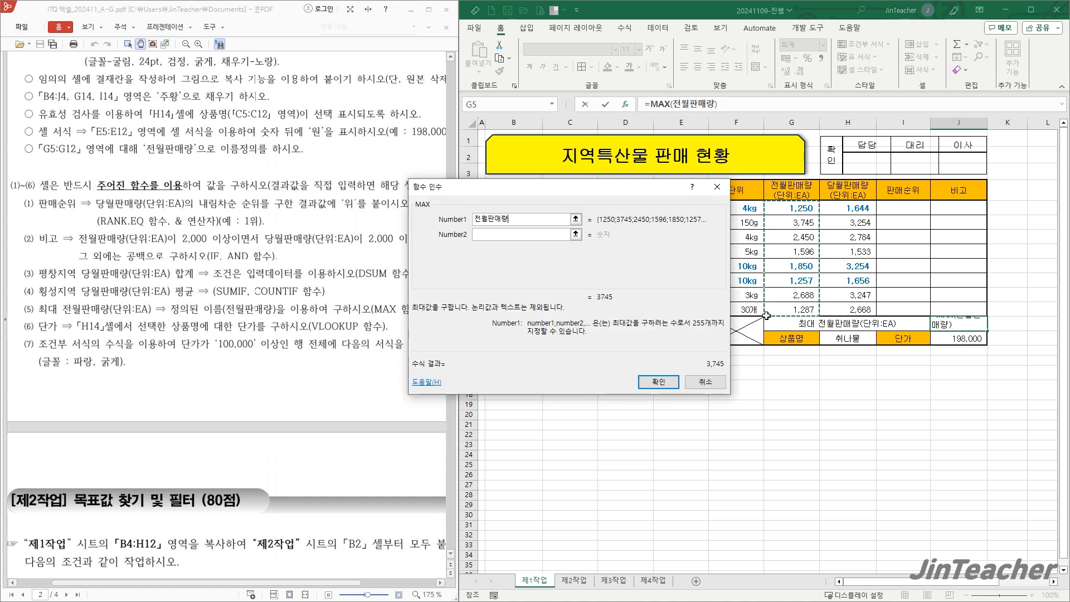
left_click(658, 382)
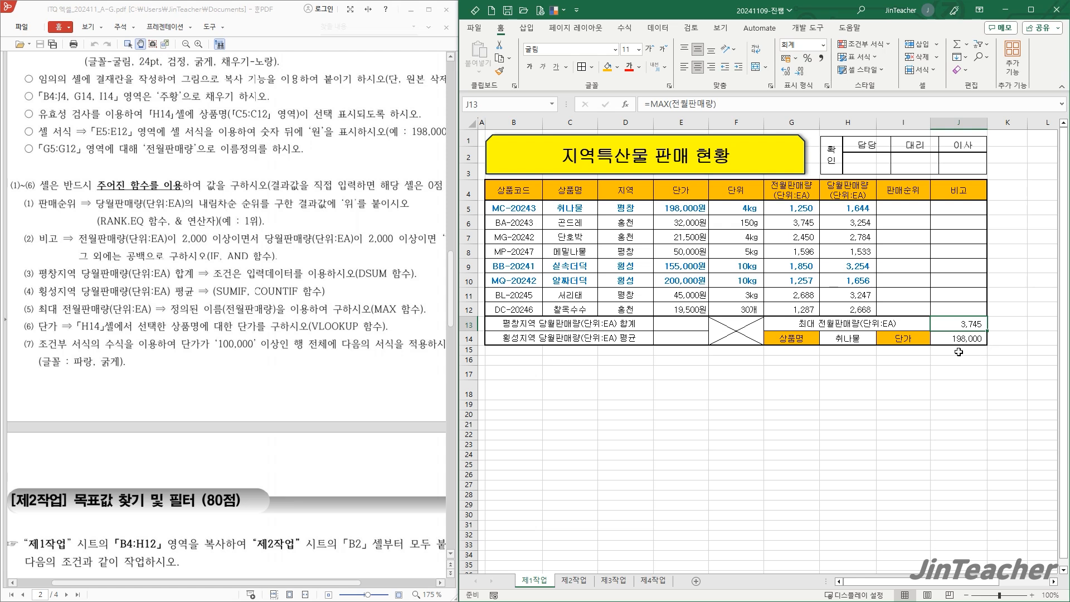
left_click(673, 339)
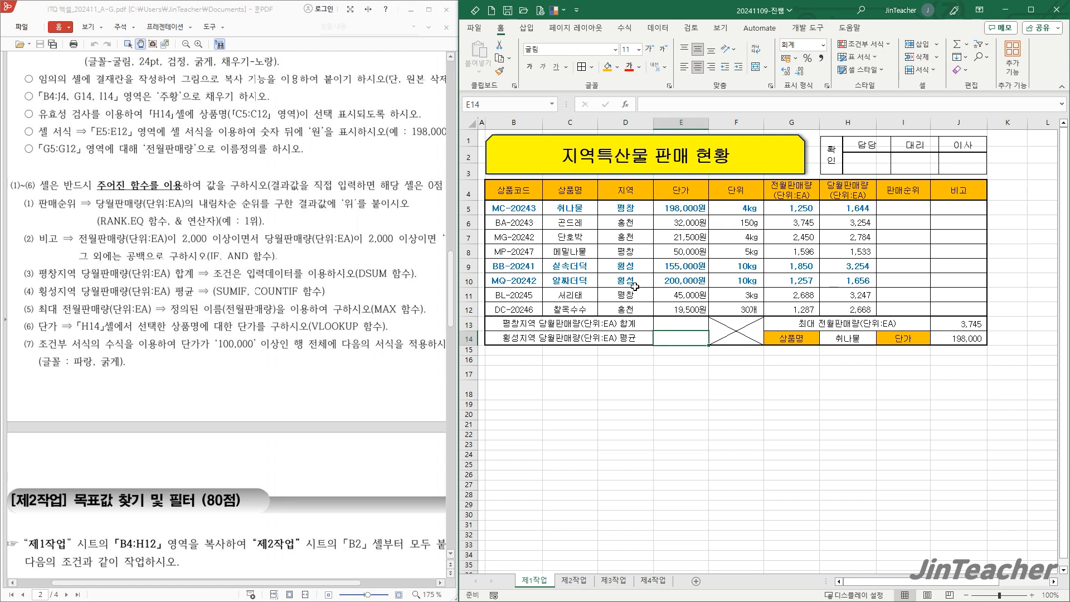
Step: After reviewing D5:D12 and H5:H12, insert the SUMIF function into E14
left_click_drag(628, 205, 624, 306)
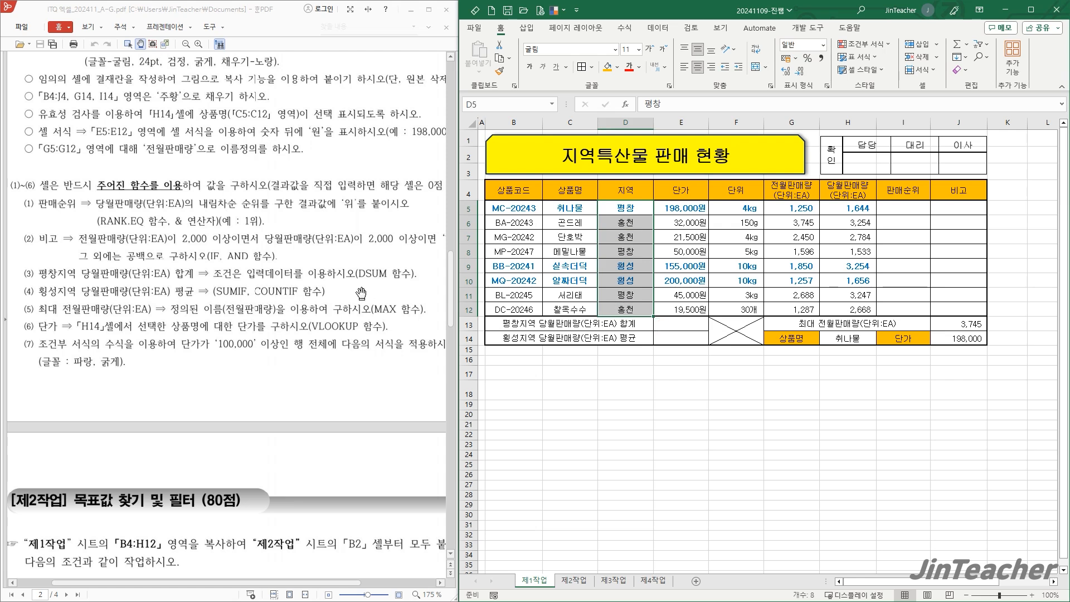
left_click_drag(852, 210, 853, 313)
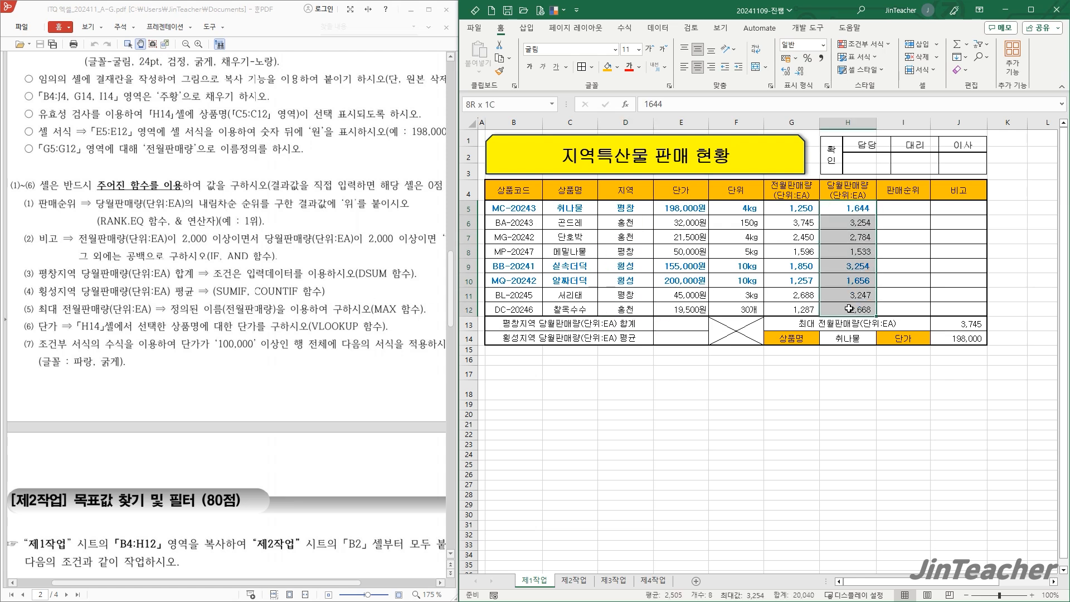
left_click_drag(626, 207, 627, 310)
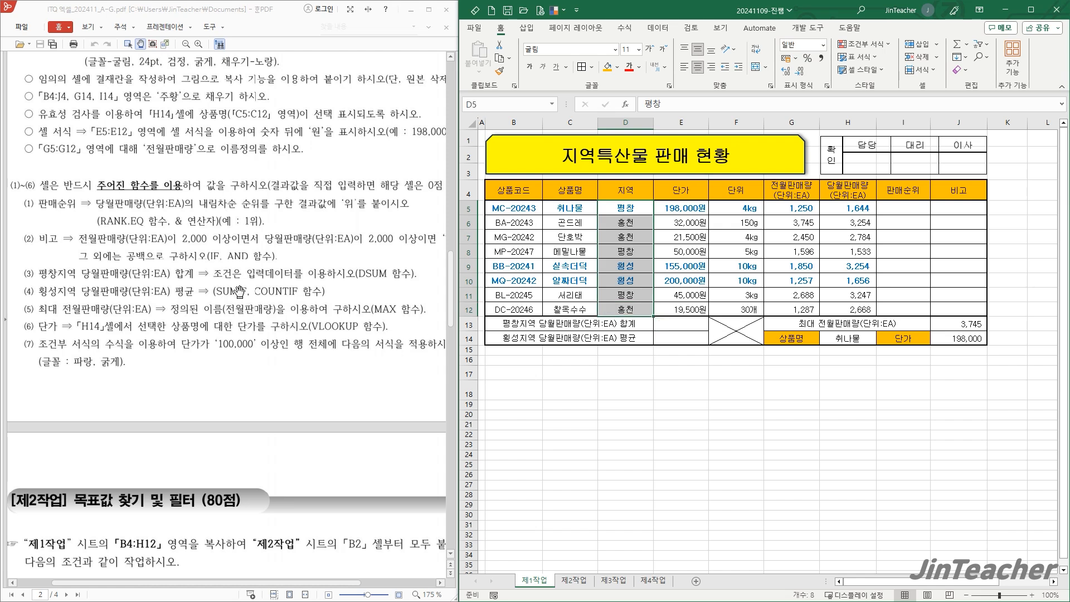
left_click(683, 339)
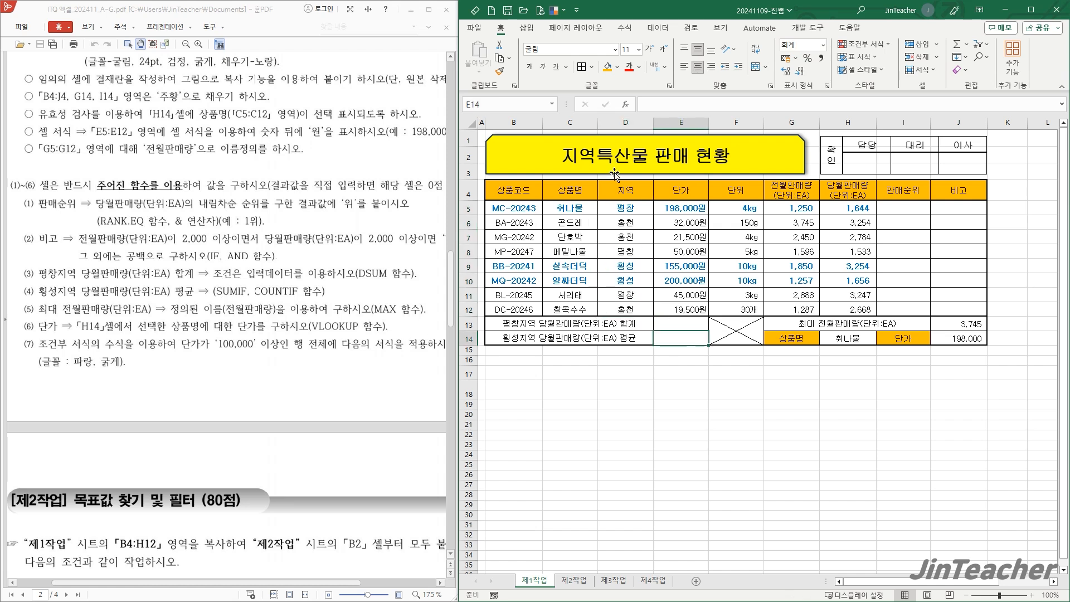
left_click(625, 105)
left_click(546, 306)
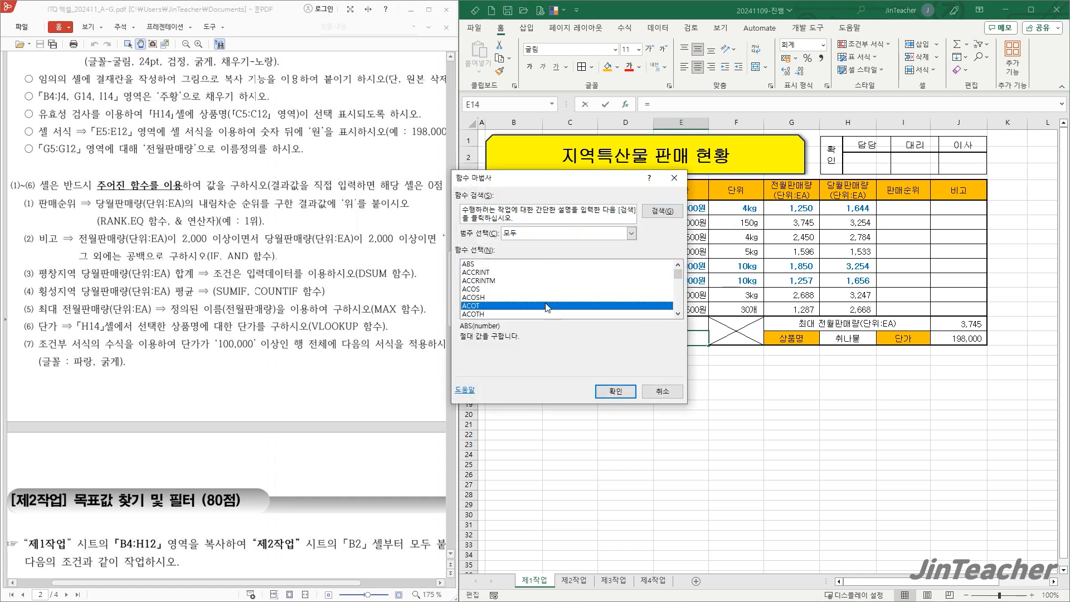
key("s")
scroll(550, 303, "down", 8)
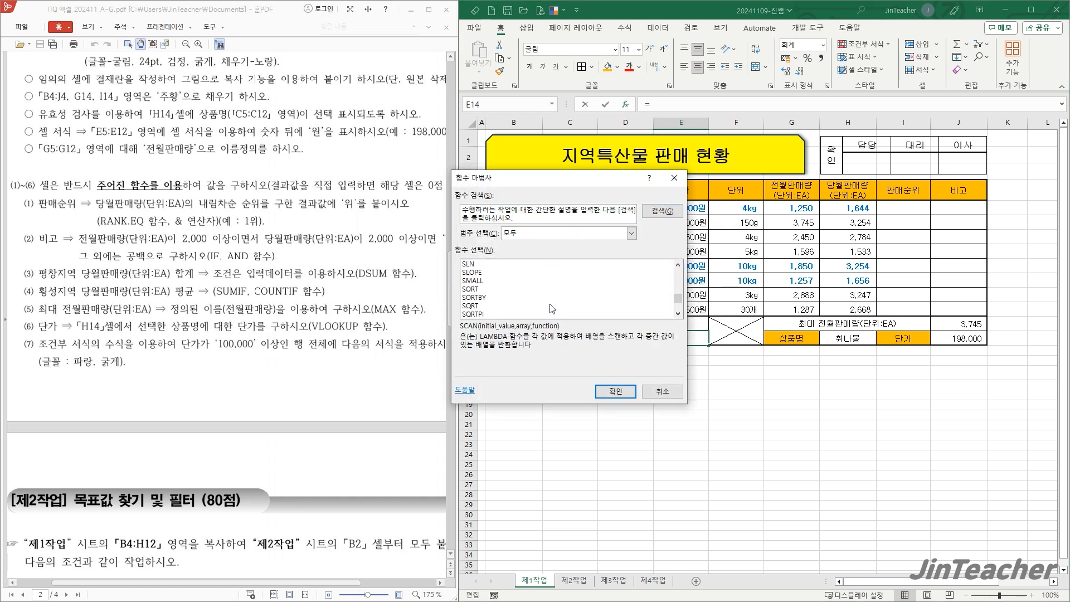
scroll(552, 308, "down", 3)
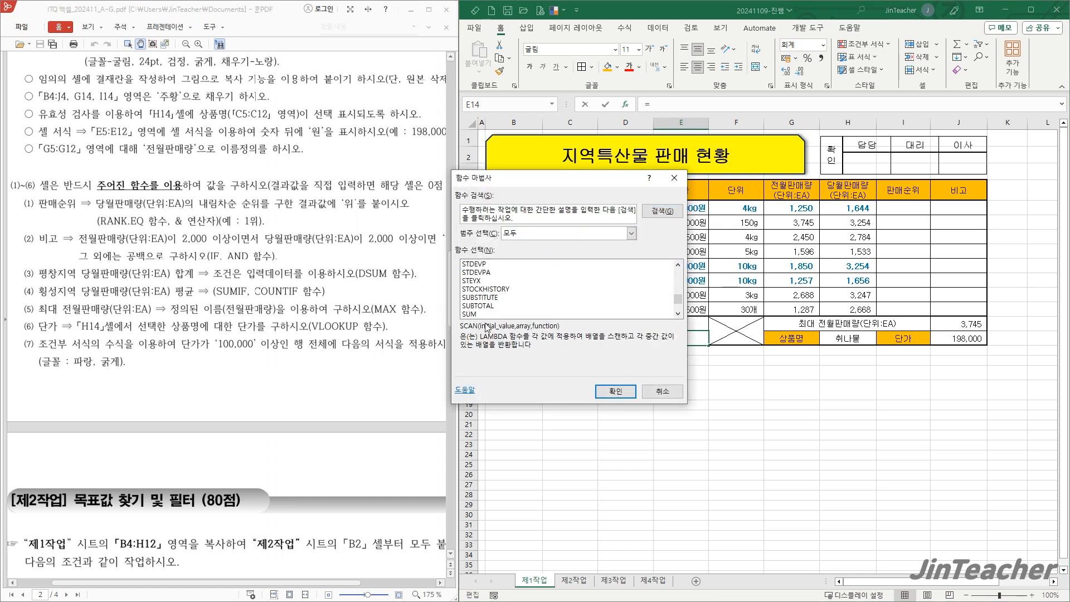
scroll(508, 312, "down", 1)
left_click(473, 297)
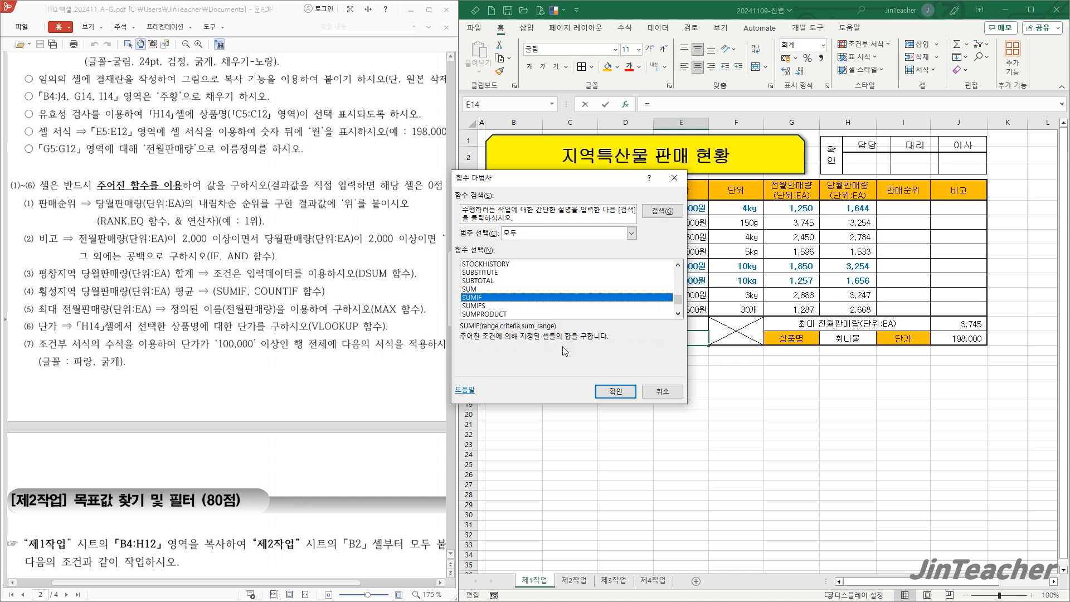
left_click(616, 392)
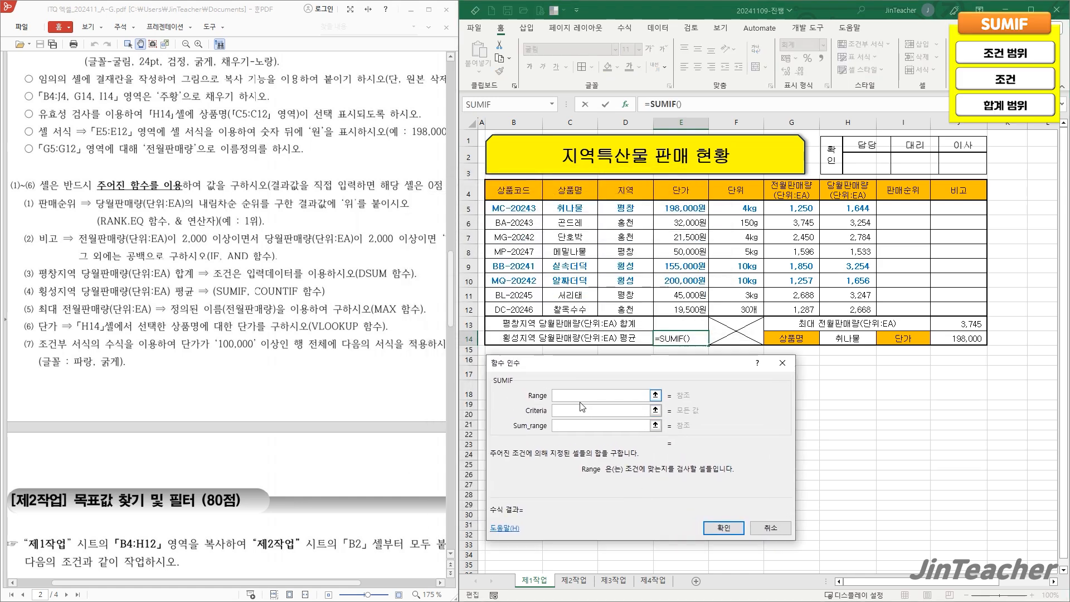
Step: Set SUMIF range D5:D12, criteria D9 and sum range H5:H12, showing 4,910
left_click(566, 394)
left_click_drag(625, 207, 625, 310)
key("Tab")
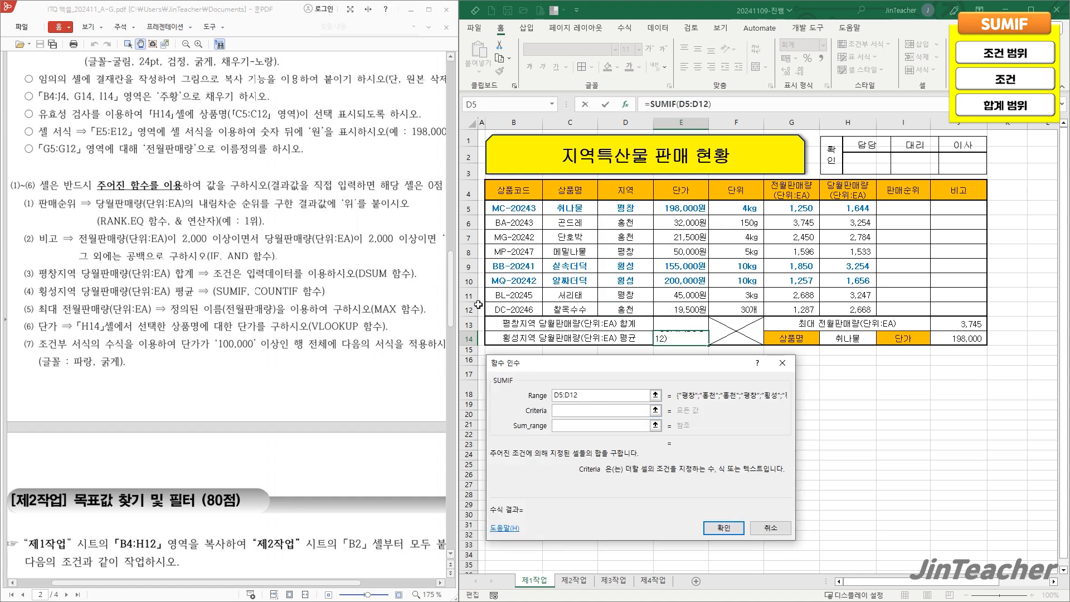
left_click(628, 266)
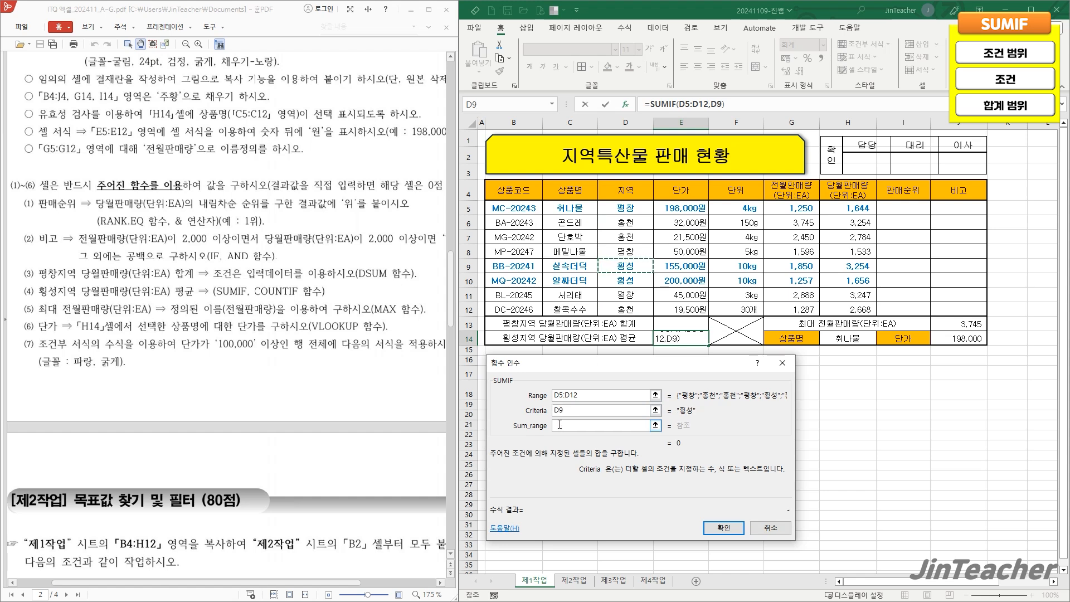
key("Tab")
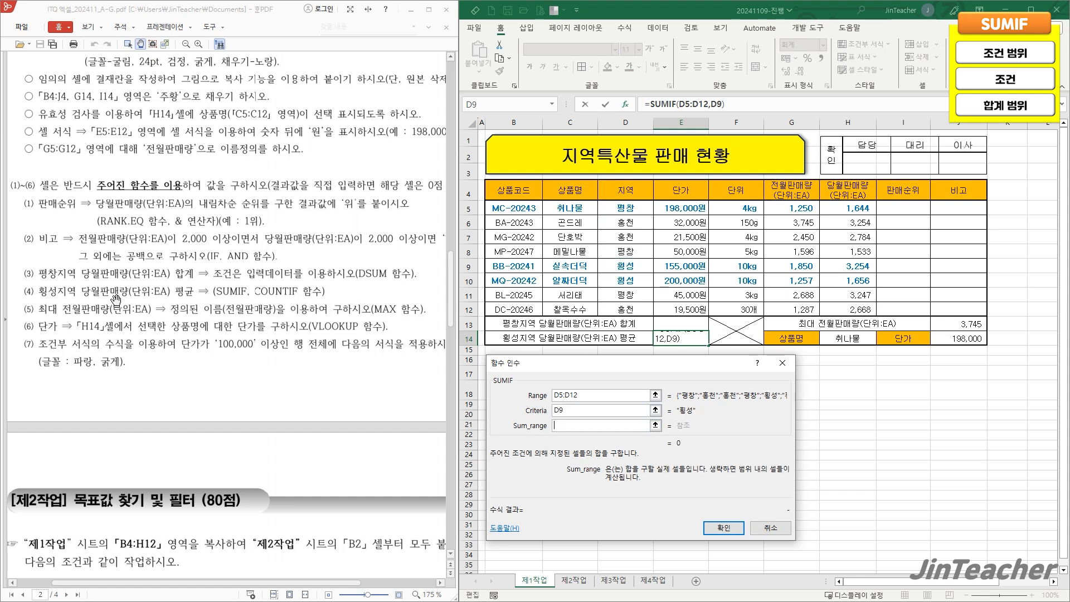
left_click_drag(872, 210, 854, 304)
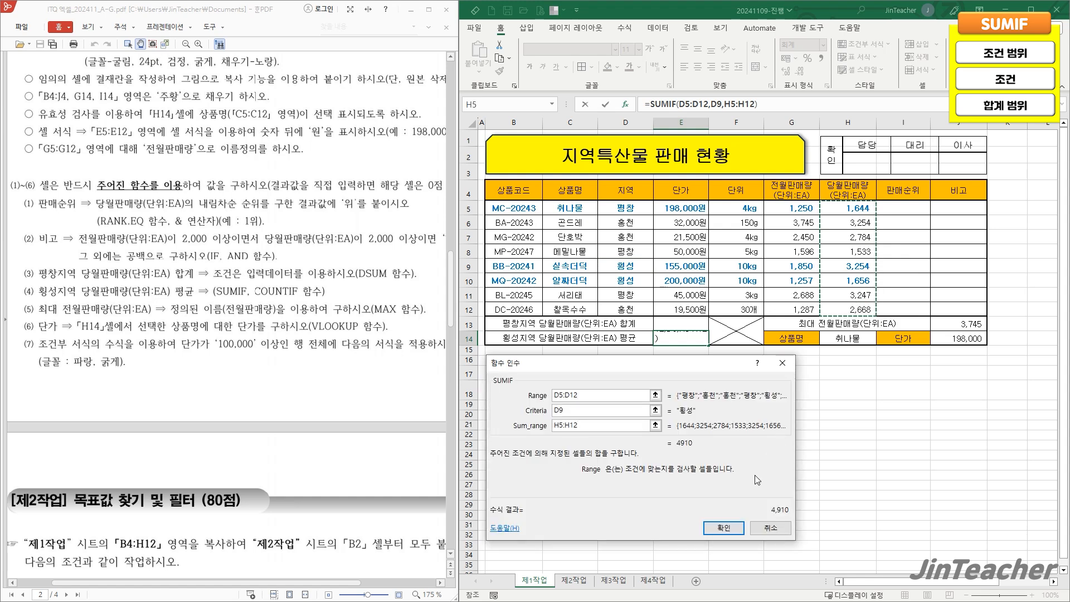
left_click(723, 534)
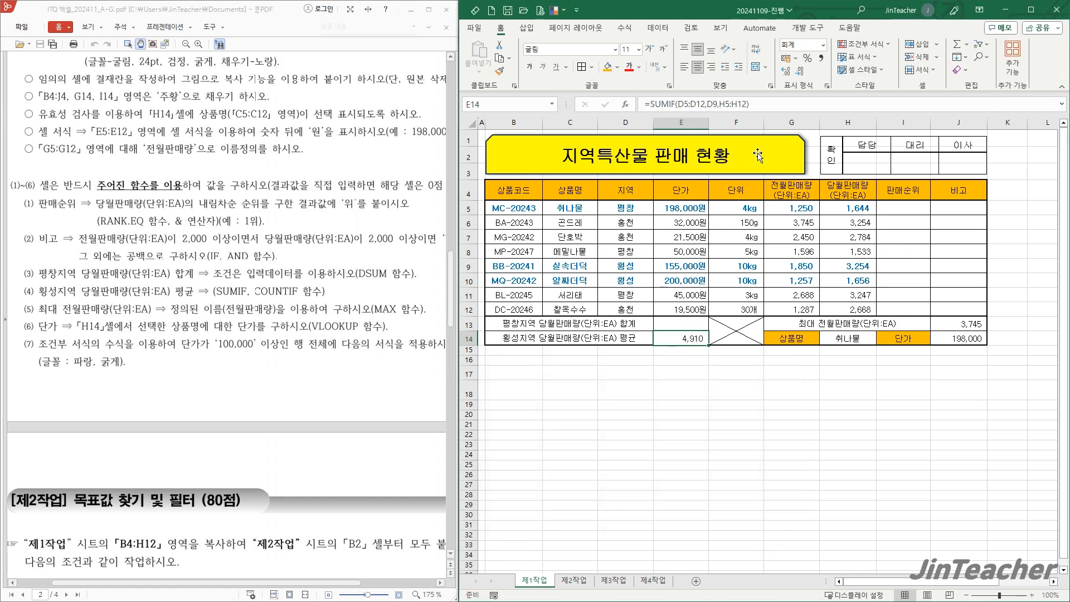
Step: Append a division sign to E14's SUMIF formula and insert COUNTIF as the divisor
left_click(777, 108)
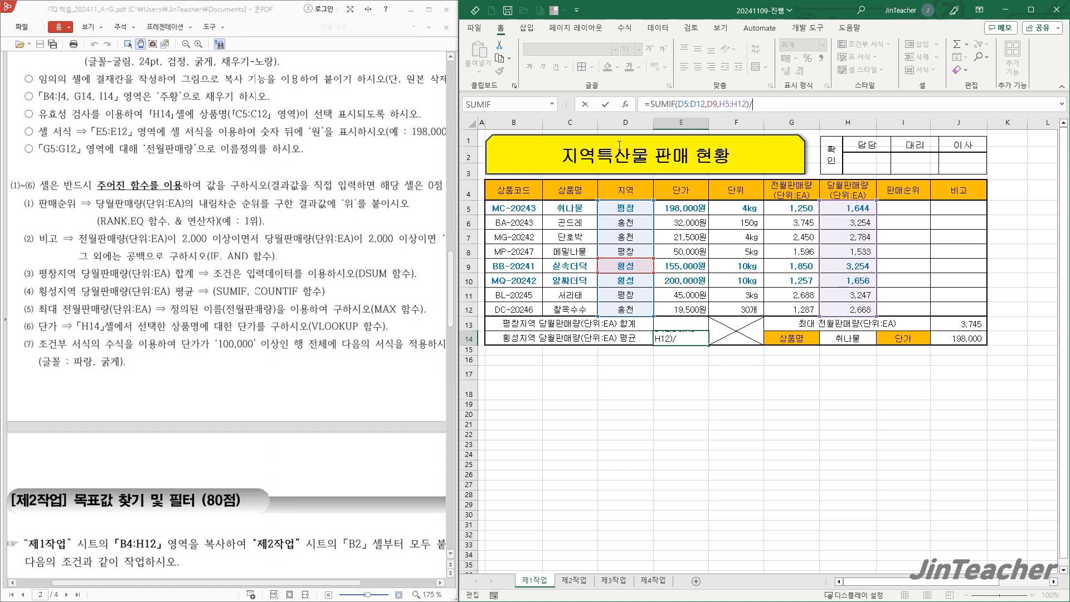
type("/")
left_click(626, 104)
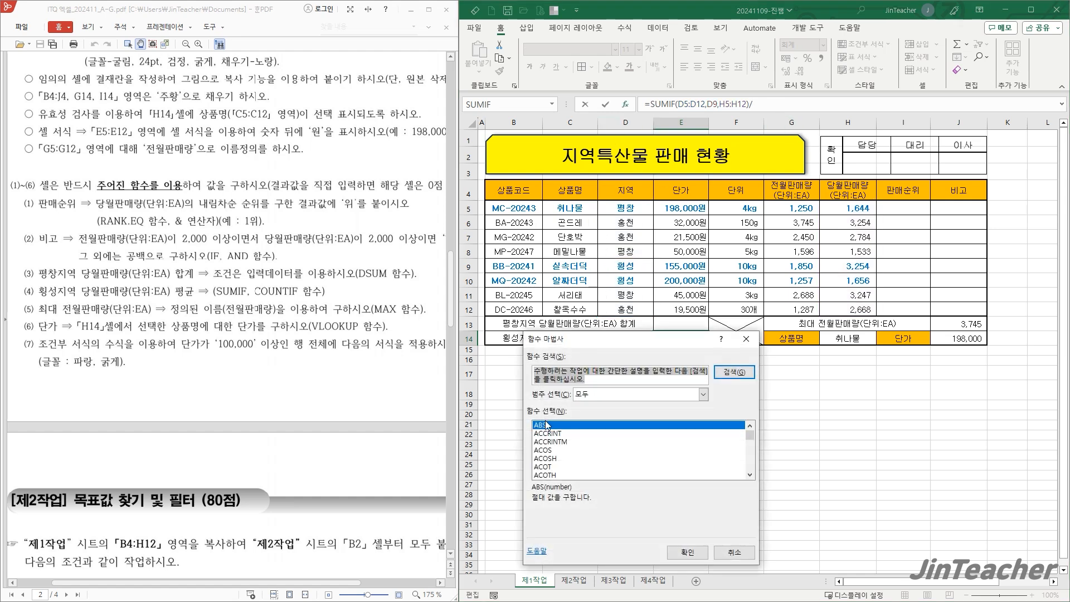
left_click(591, 450)
key("c")
key("e")
scroll(596, 454, "down", 5)
scroll(597, 453, "down", 4)
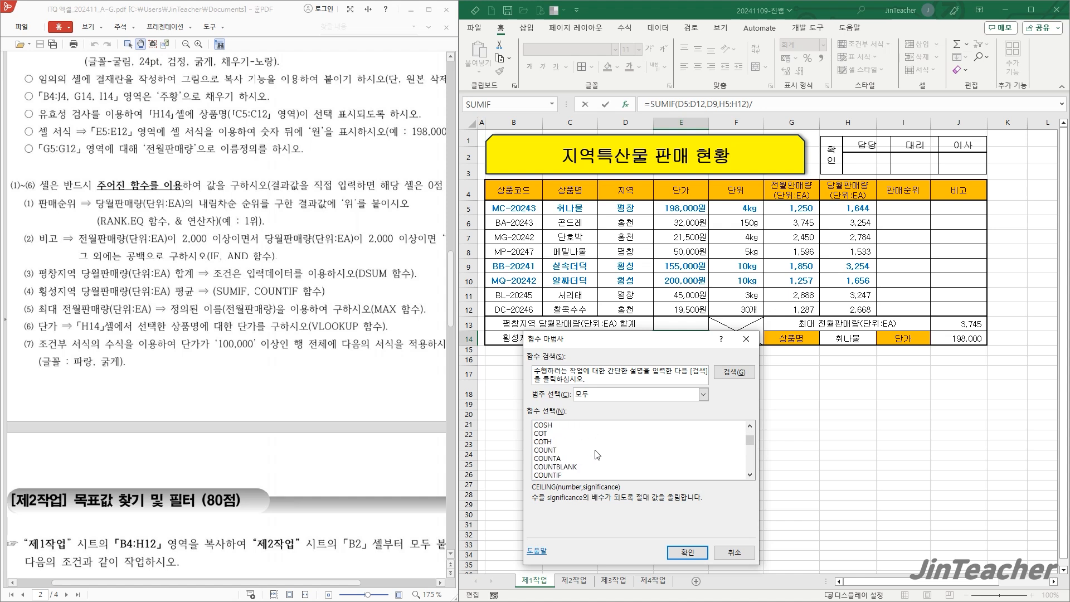
left_click(565, 475)
left_click(688, 552)
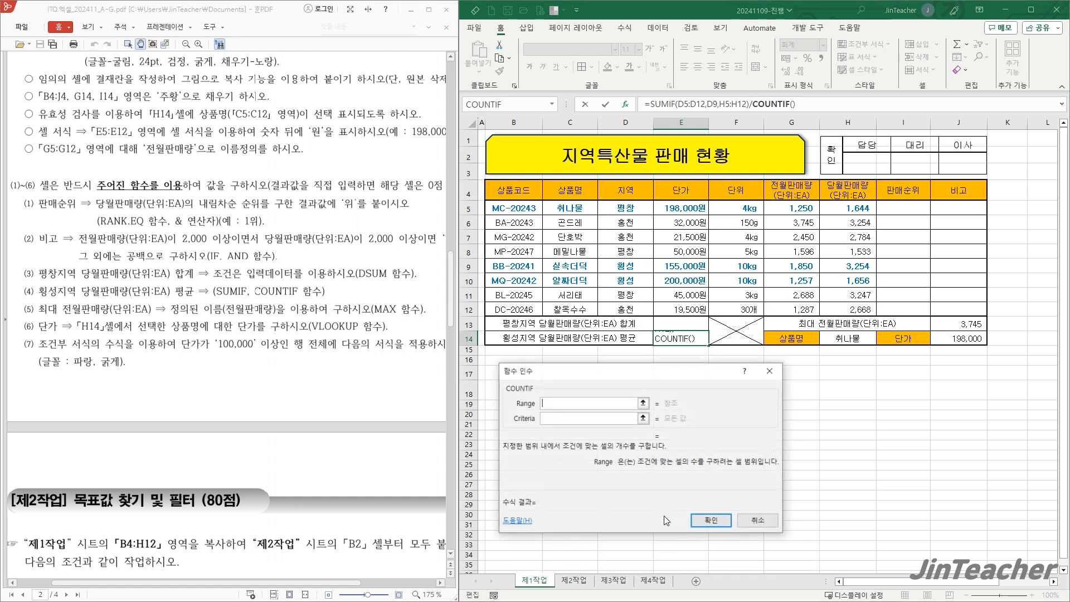
Step: Give COUNTIF range D5:D12 and criteria D9, making E14 show 2,455
left_click_drag(635, 206, 625, 309)
left_click(559, 410)
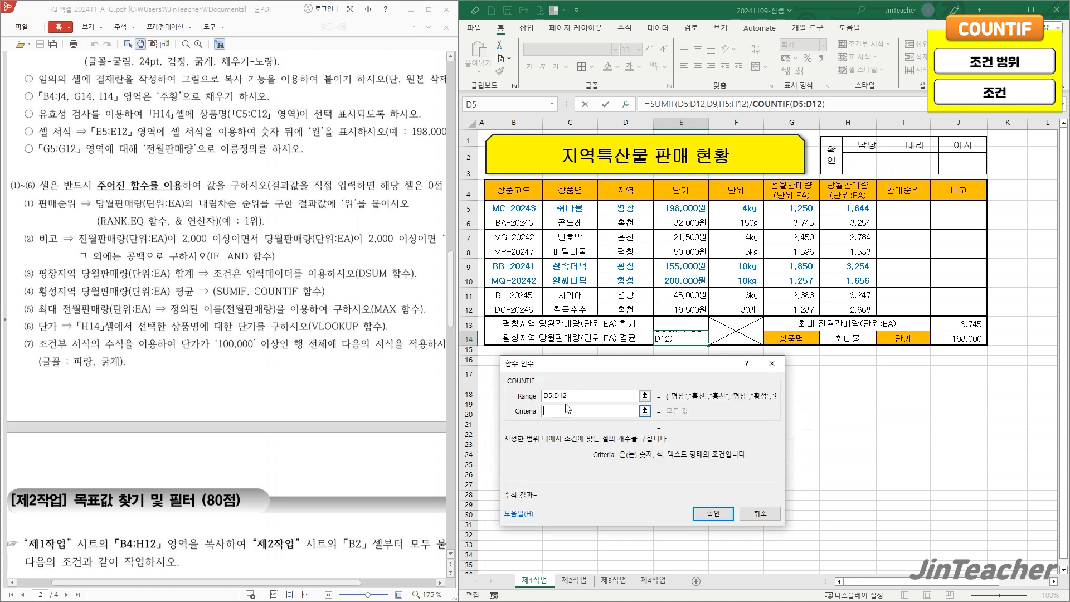
left_click(639, 267)
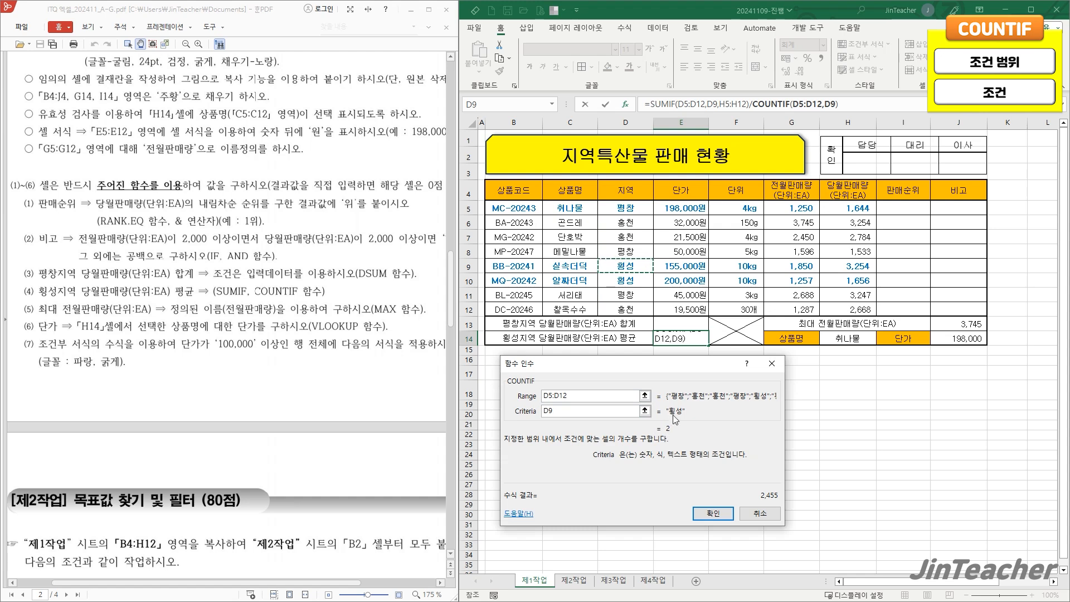
left_click(712, 514)
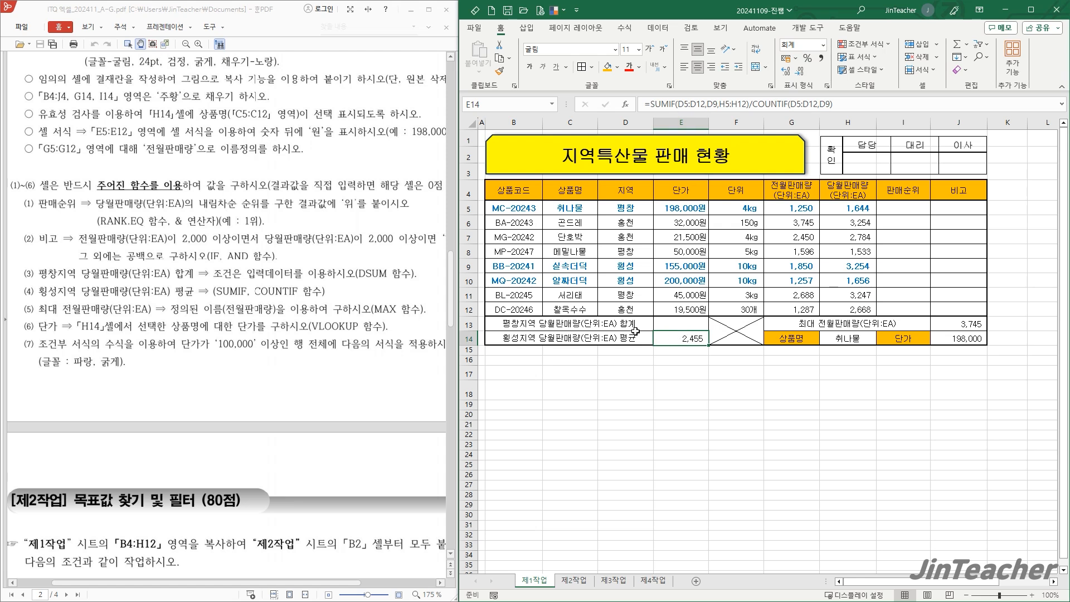
Step: Select E13, note the D4:H12 data range, and insert the DSUM function
left_click(681, 323)
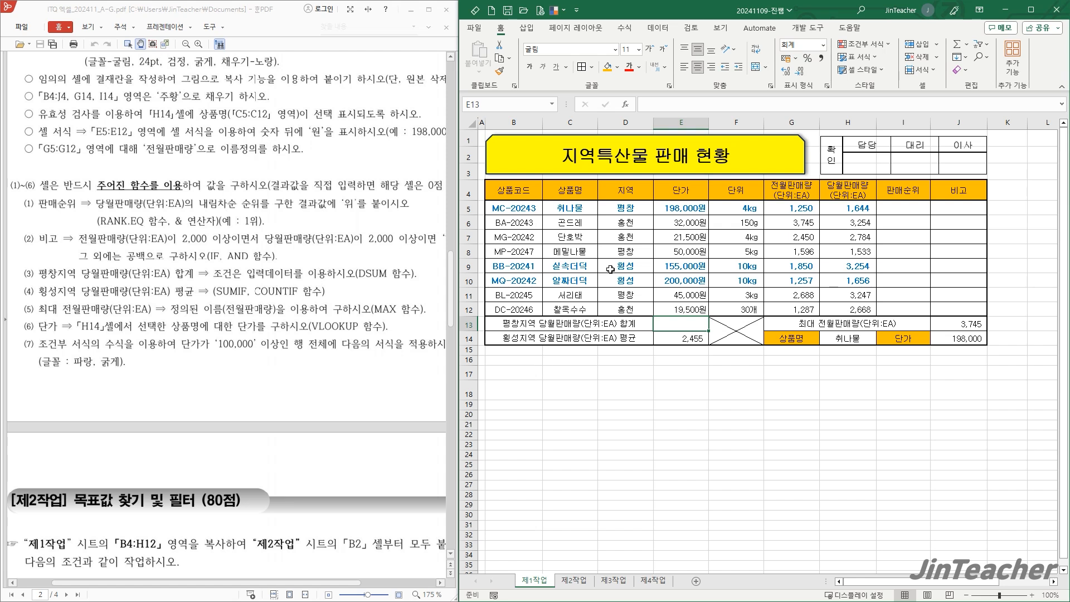
left_click(637, 190)
left_click_drag(636, 190, 854, 310)
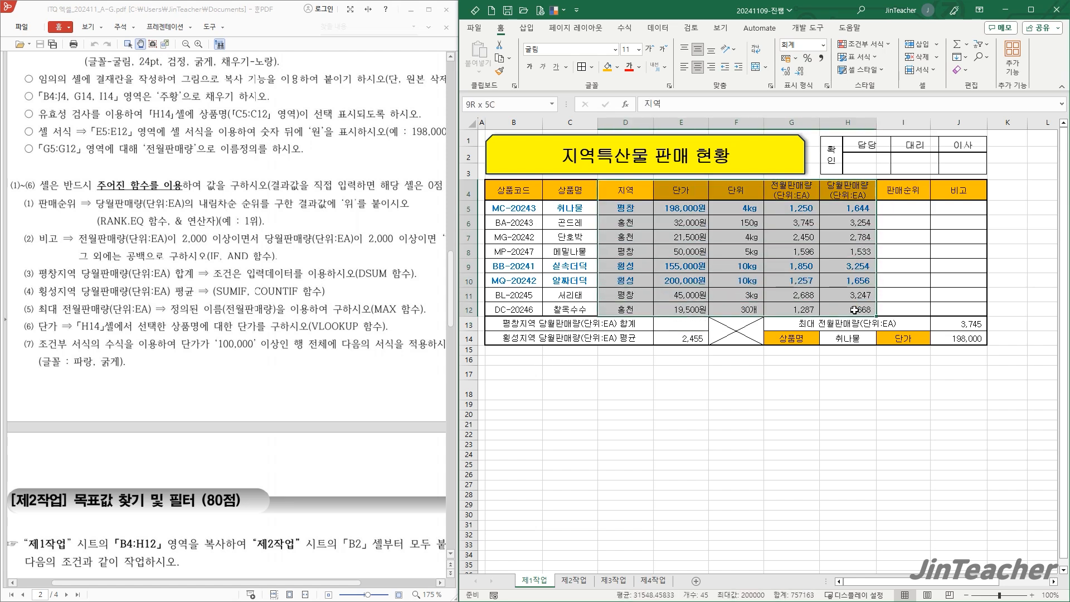
left_click(684, 323)
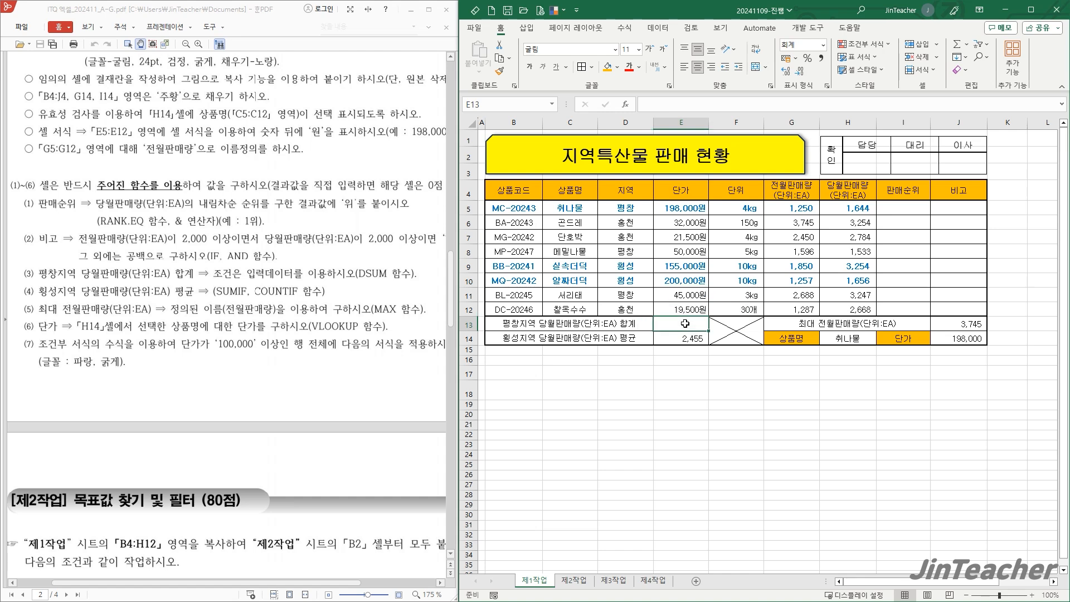
left_click(626, 105)
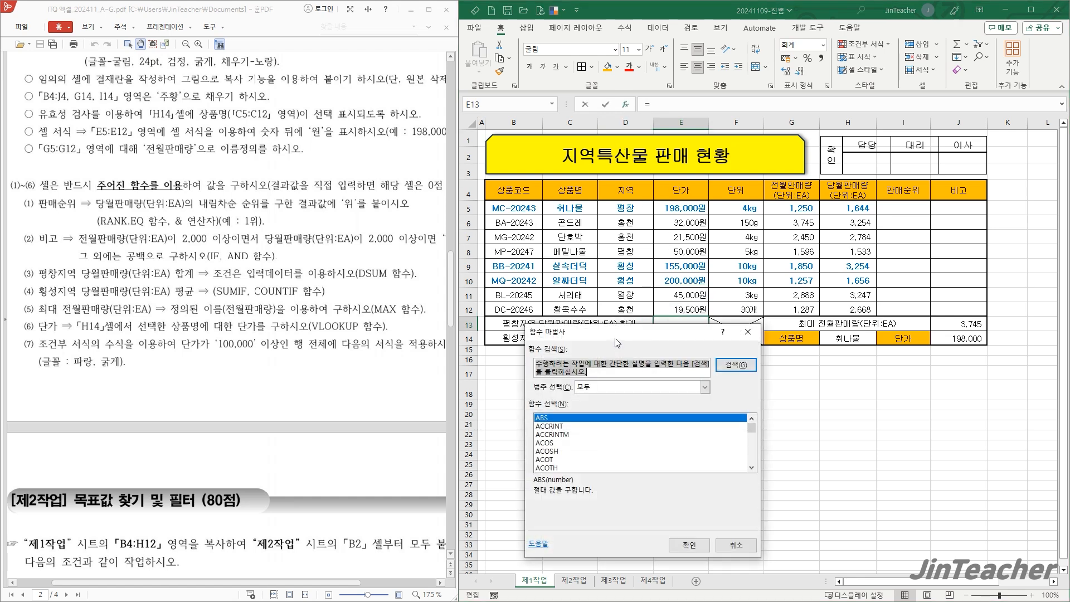
left_click(603, 435)
key("d")
scroll(603, 435, "down", 4)
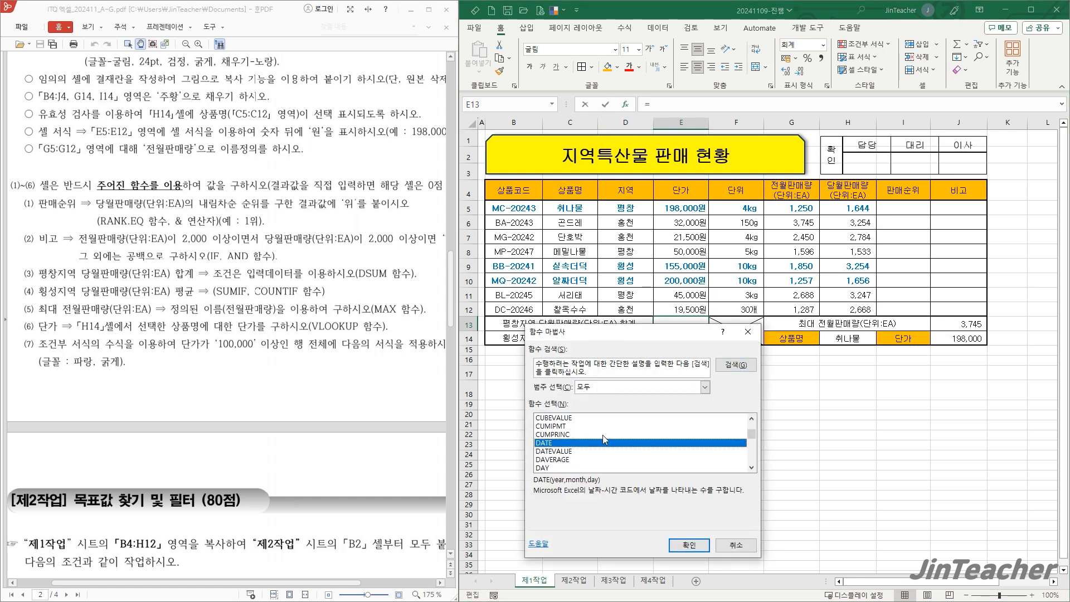
scroll(605, 440, "down", 7)
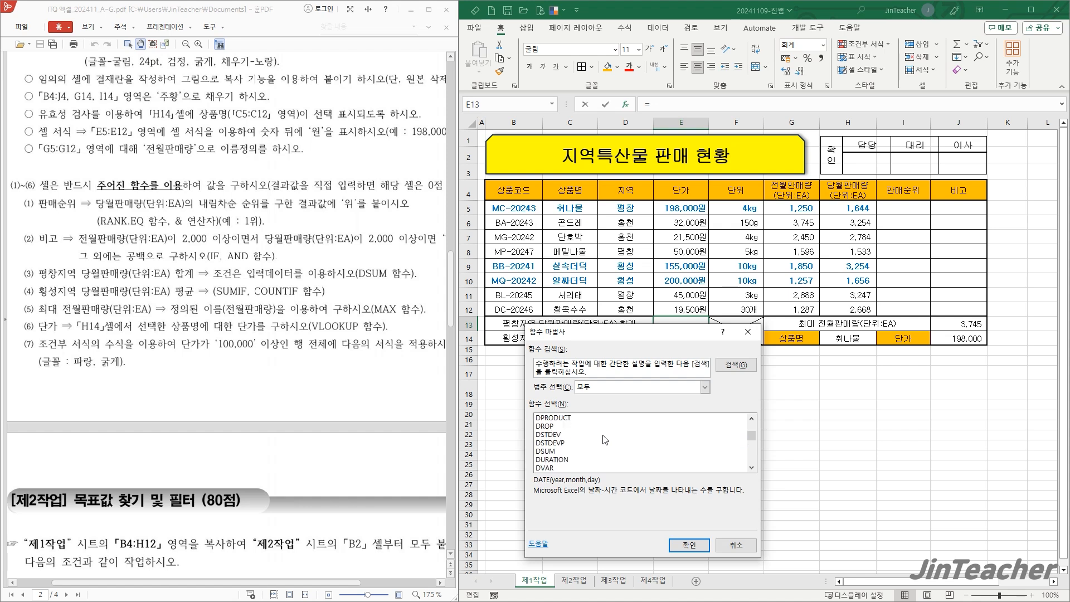
left_click(546, 426)
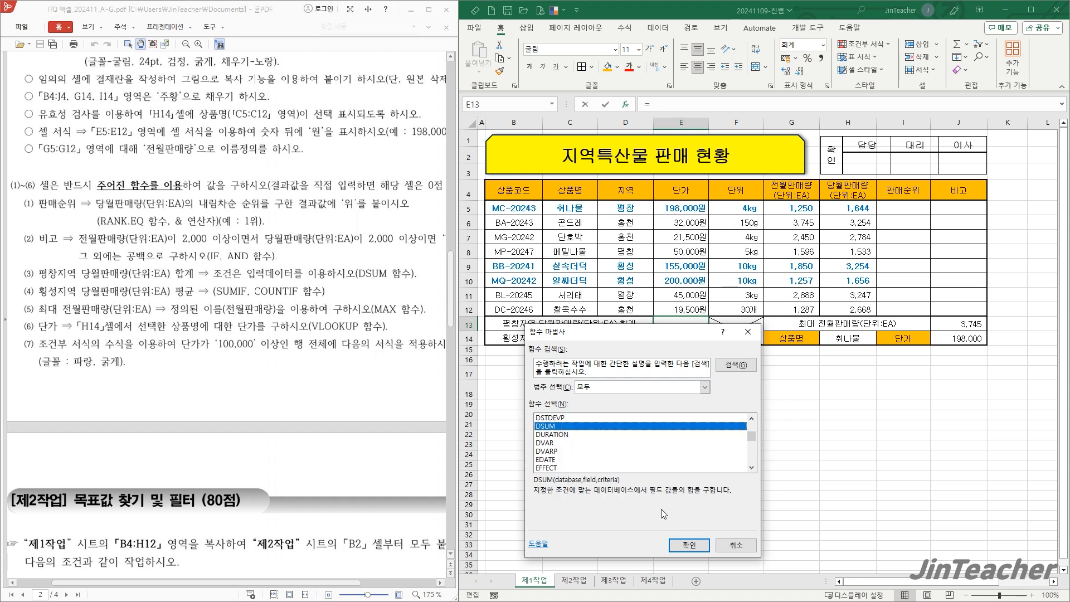
left_click(690, 544)
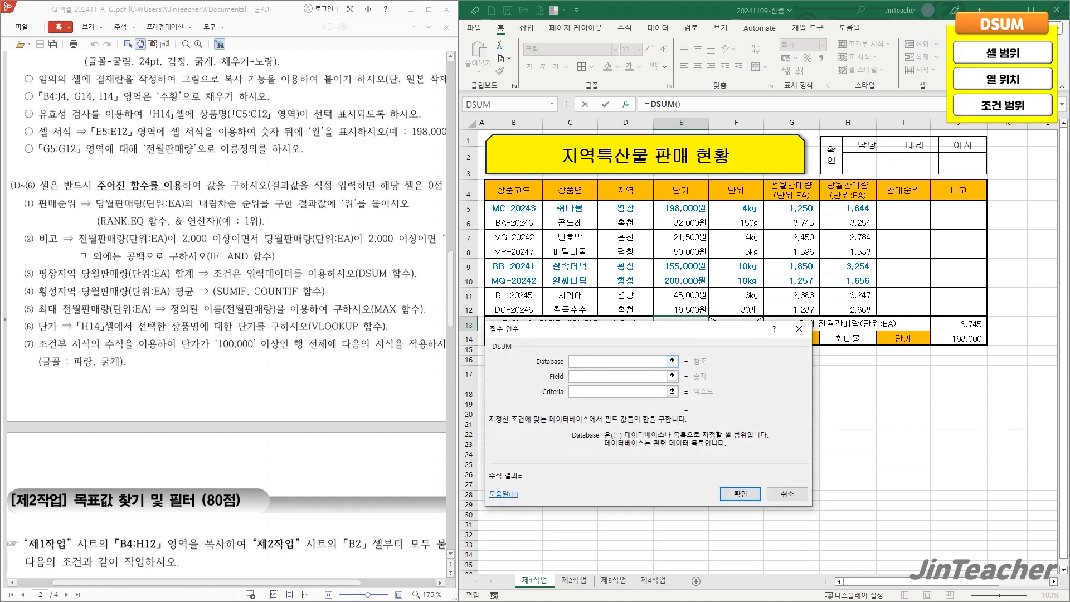
Step: Enter DSUM arguments: database D4:H12, field 5, criteria D4:D5
left_click(585, 376)
left_click(583, 391)
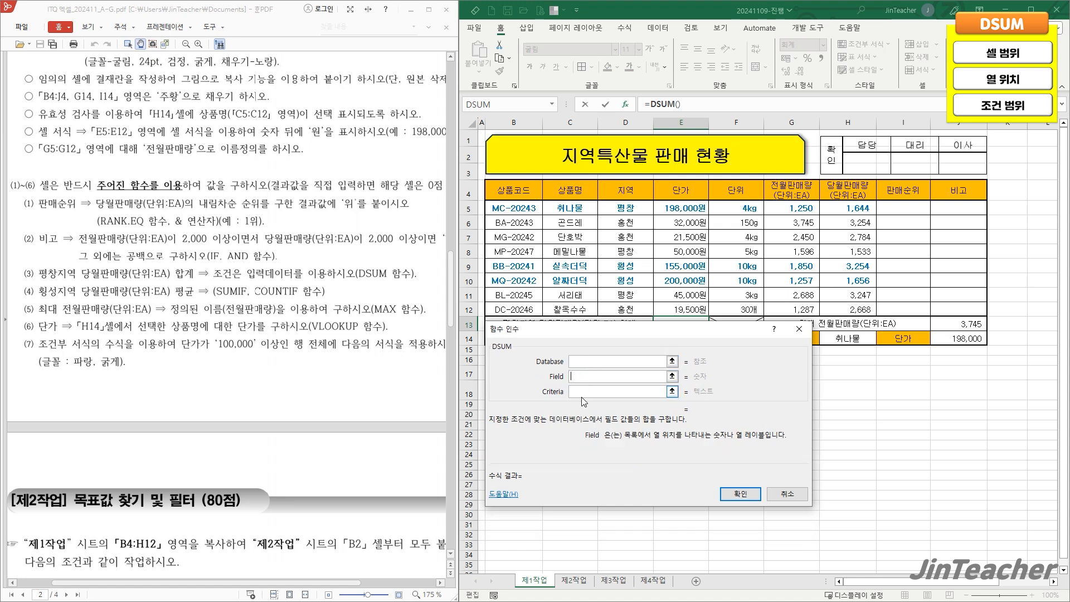
left_click(589, 363)
left_click_drag(625, 333, 637, 386)
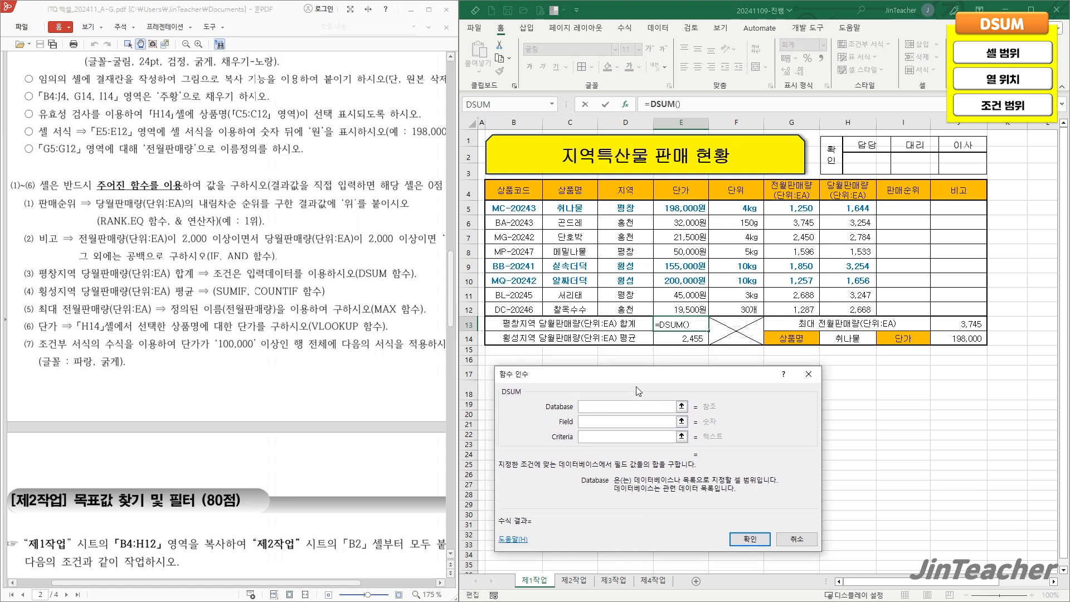
left_click_drag(624, 187, 838, 305)
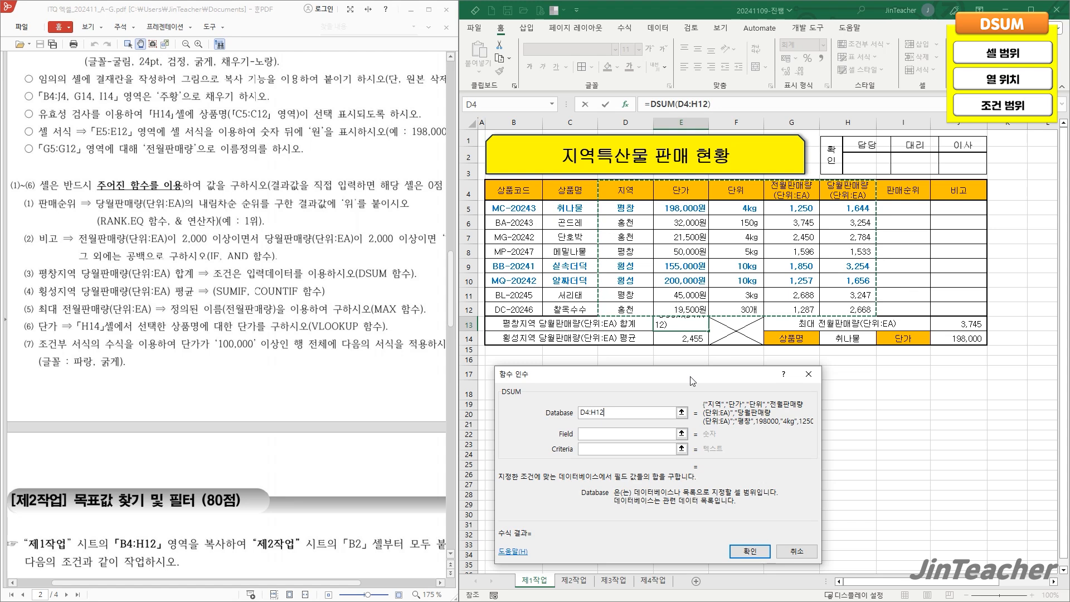
left_click_drag(619, 411, 580, 412)
left_click_drag(631, 193, 844, 307)
left_click(589, 437)
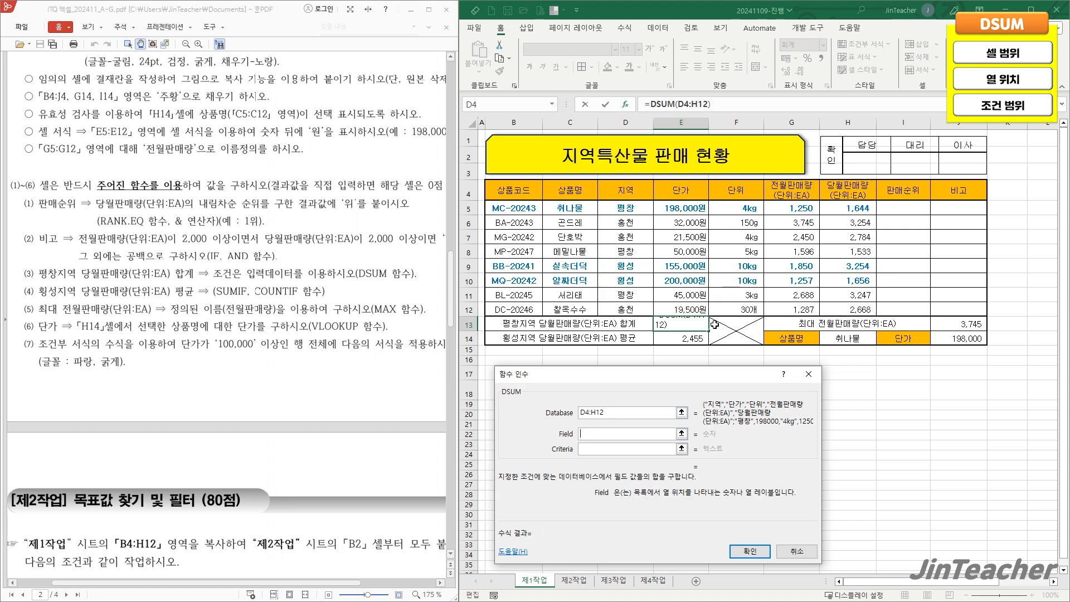
type("5")
left_click(592, 450)
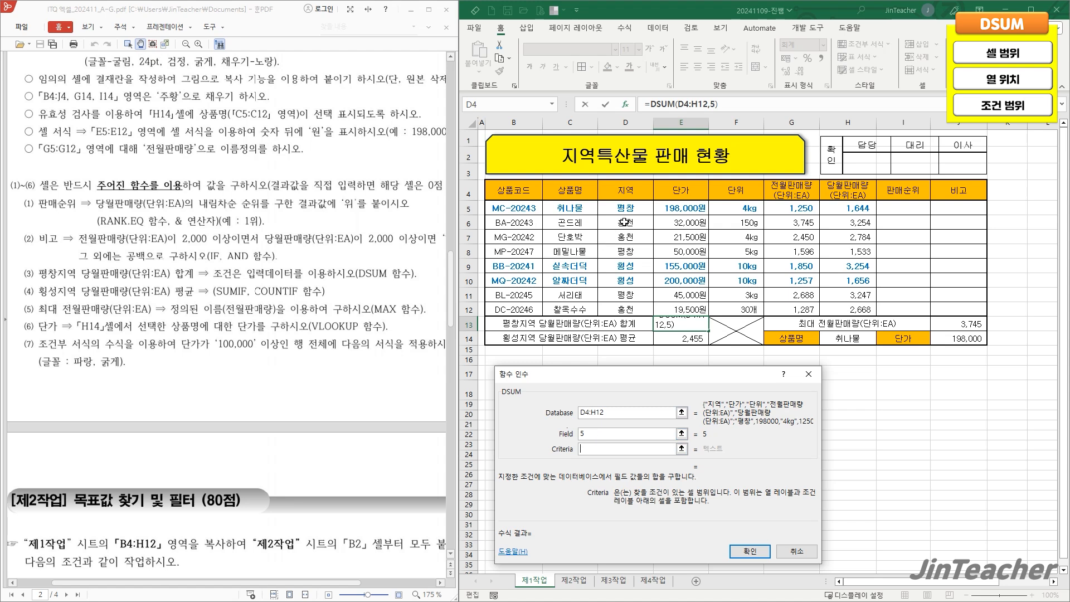
left_click_drag(632, 190, 635, 212)
left_click(749, 548)
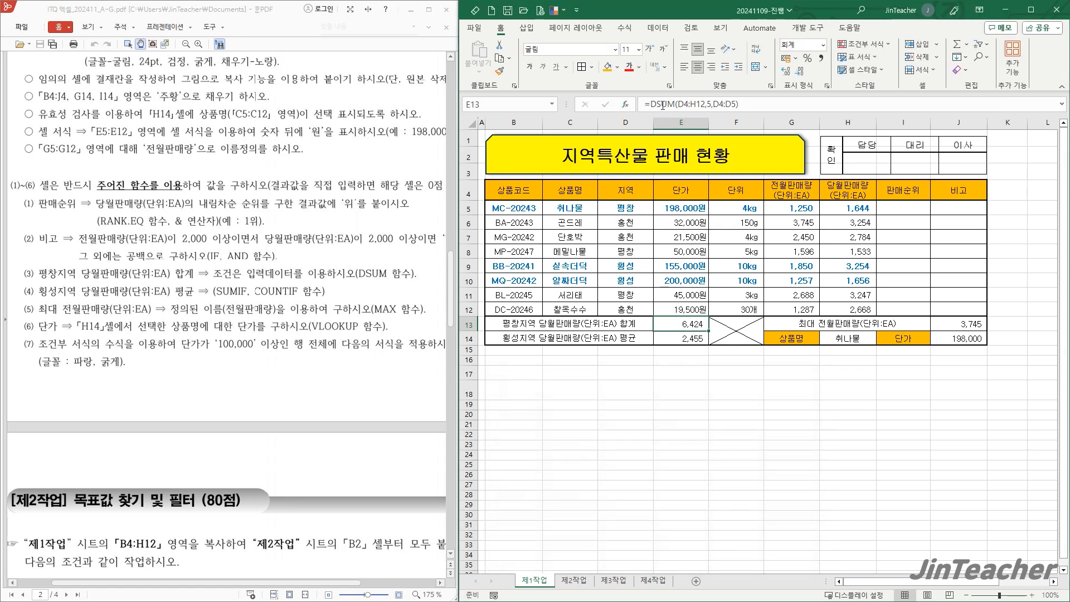
Step: Re-check the DSUM ranges D4:H12 and D4:D5, confirm 6,424, and inspect H5
left_click(630, 104)
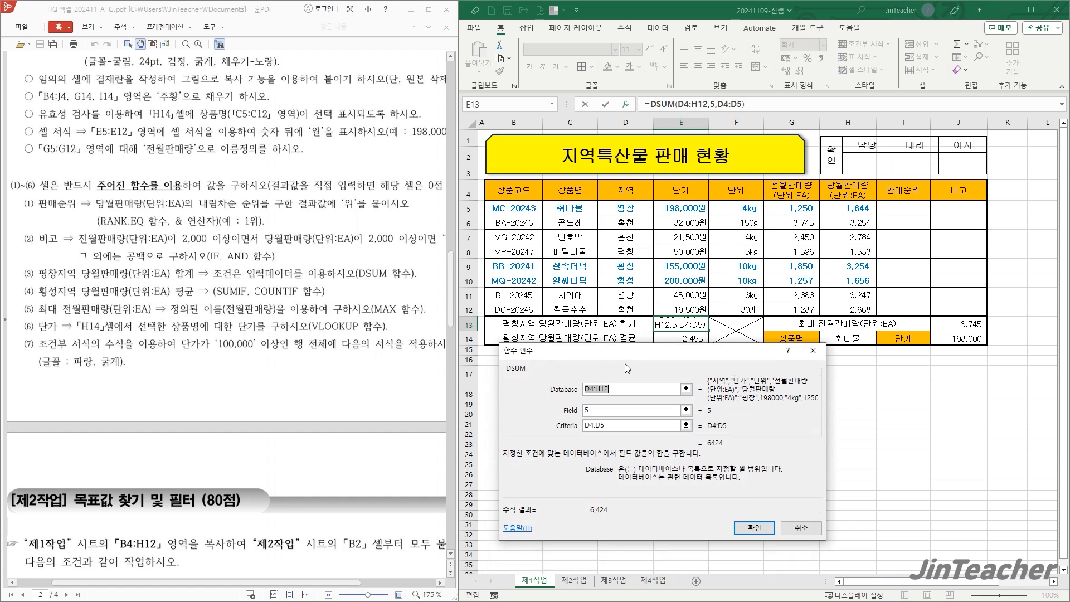
left_click_drag(625, 190, 838, 308)
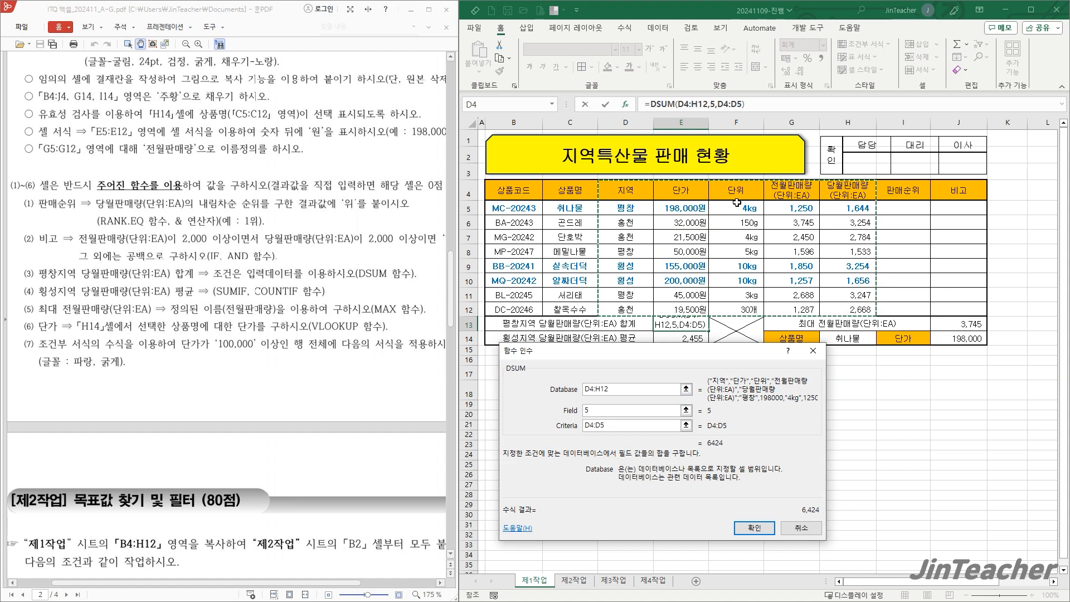
left_click(622, 427)
left_click_drag(635, 187, 636, 207)
left_click(752, 528)
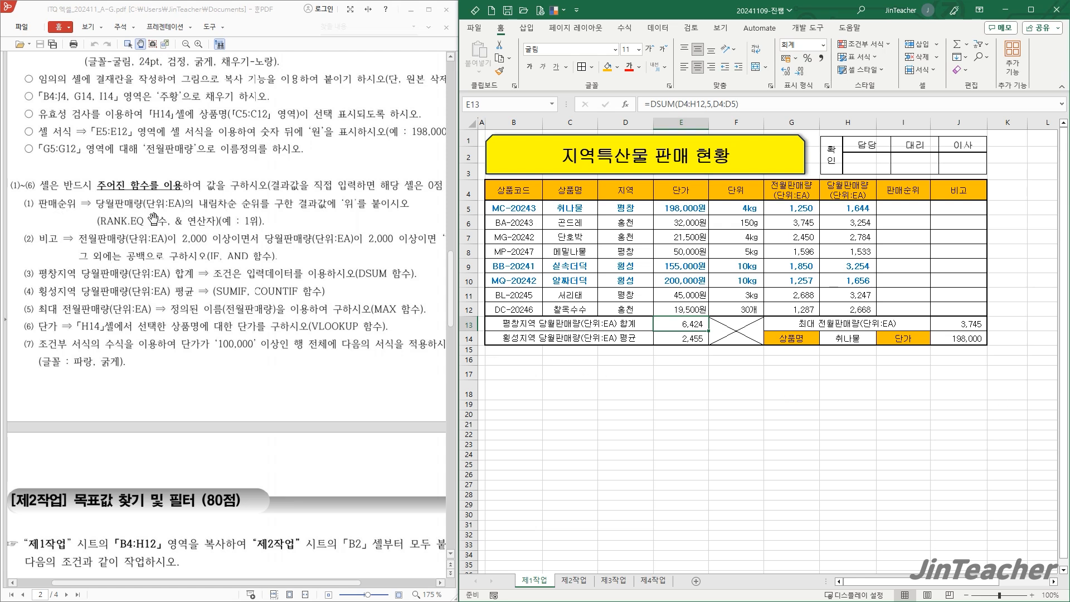
left_click(848, 206)
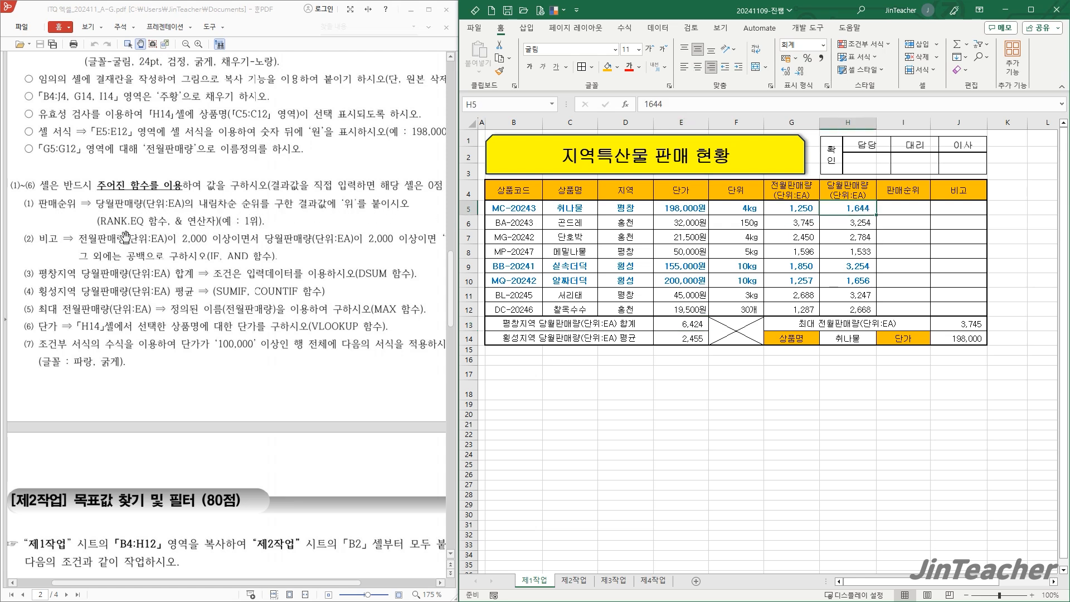
Step: Insert the RANK.EQ function into cell I5
left_click(909, 204)
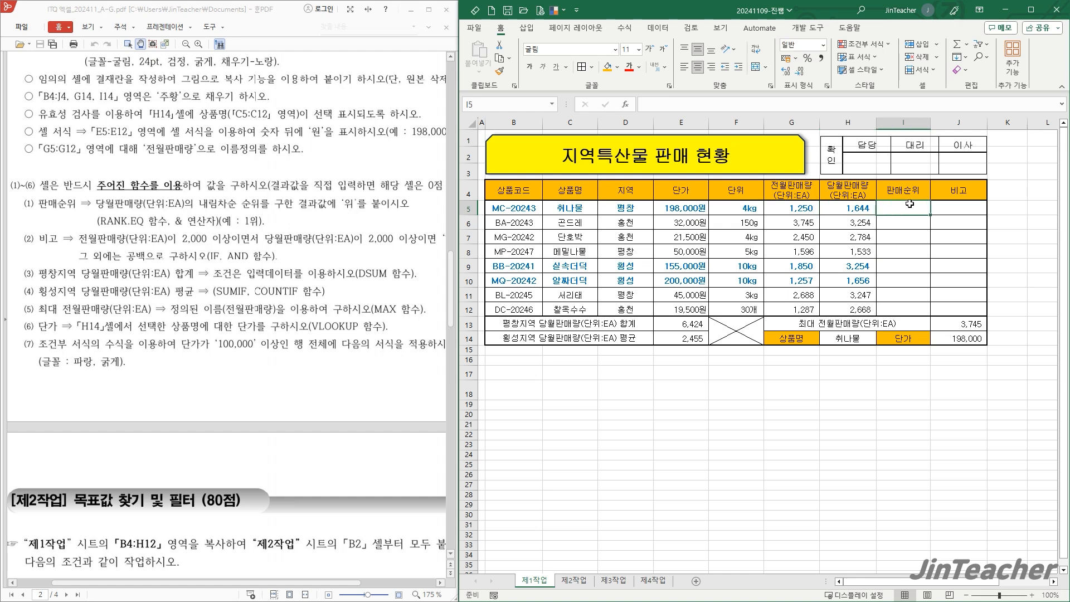
left_click(630, 107)
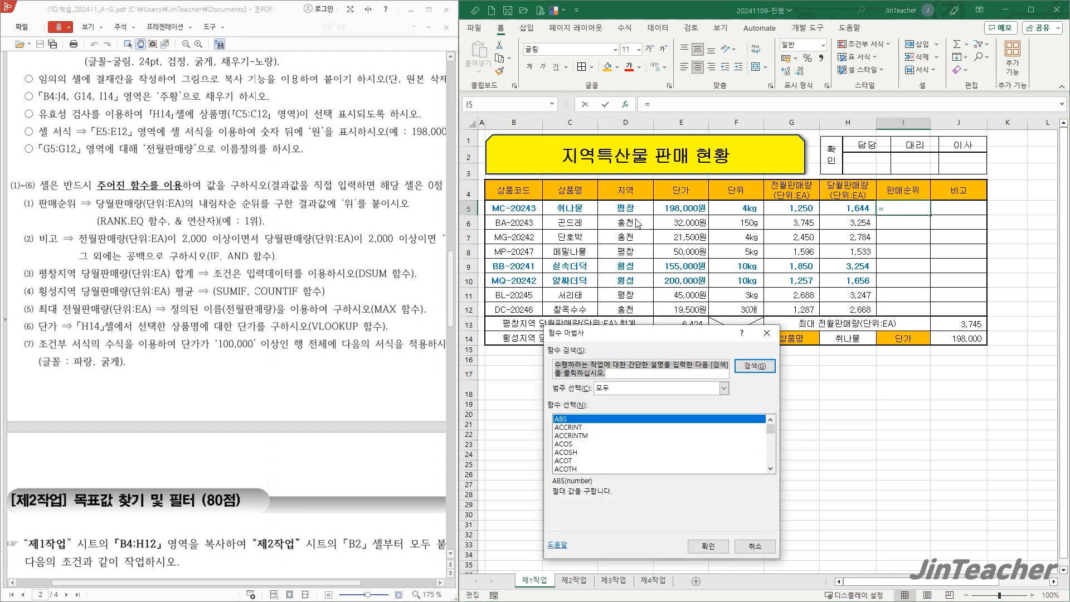
left_click(645, 442)
key("r")
scroll(644, 442, "down", 2)
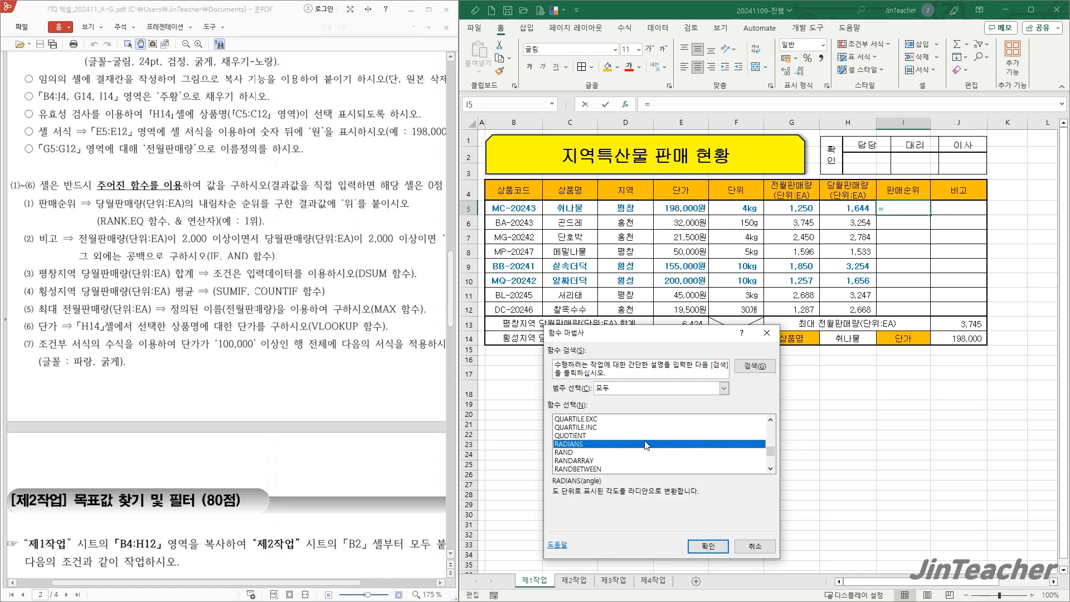
scroll(628, 462, "down", 1)
left_click(585, 444)
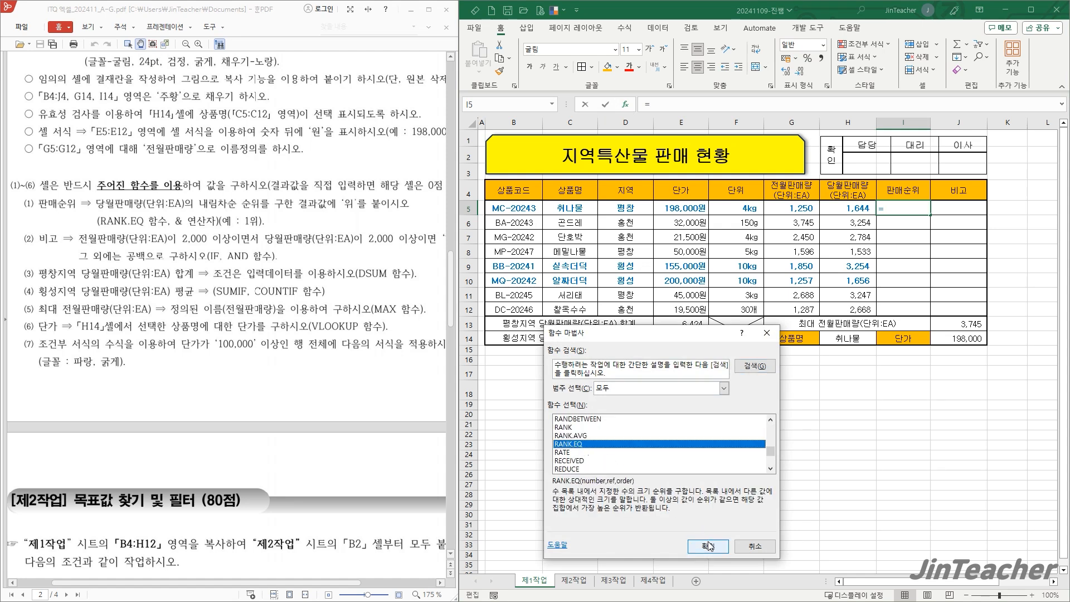
left_click(707, 545)
Step: Set RANK.EQ arguments H5, absolute range $H$5:$H$12 and order 0
left_click_drag(523, 309, 661, 305)
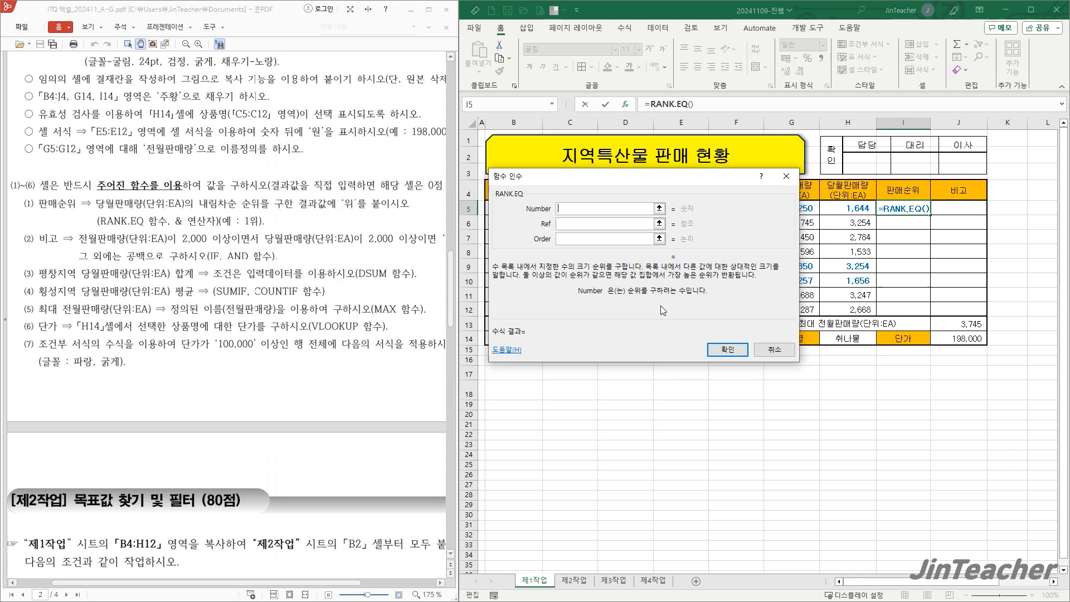
left_click(566, 223)
left_click(576, 208)
left_click(858, 210)
left_click(631, 223)
left_click_drag(836, 214, 855, 310)
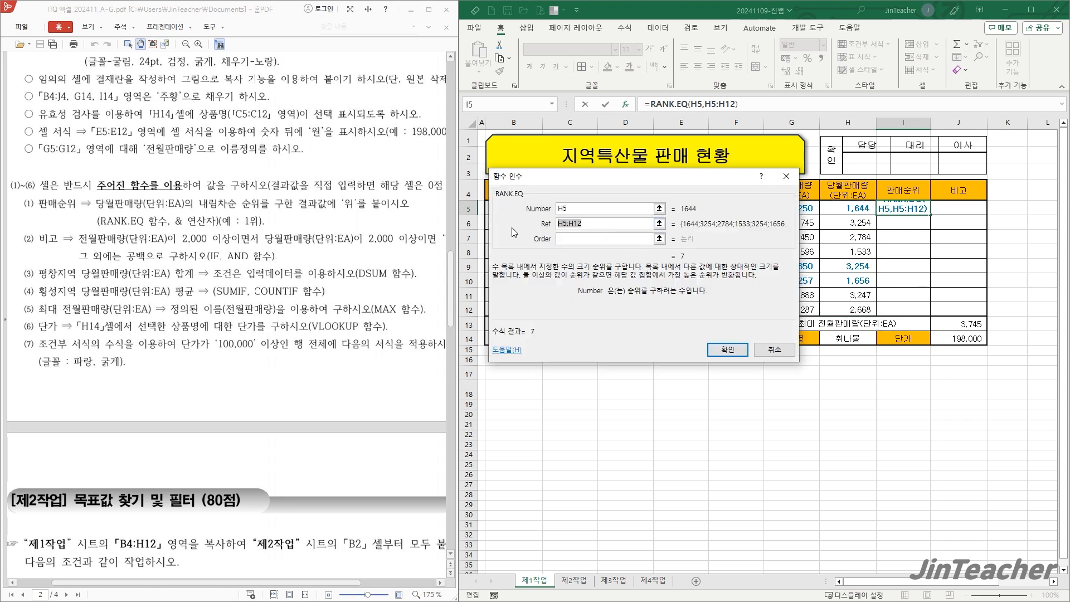
key("F4")
left_click(621, 238)
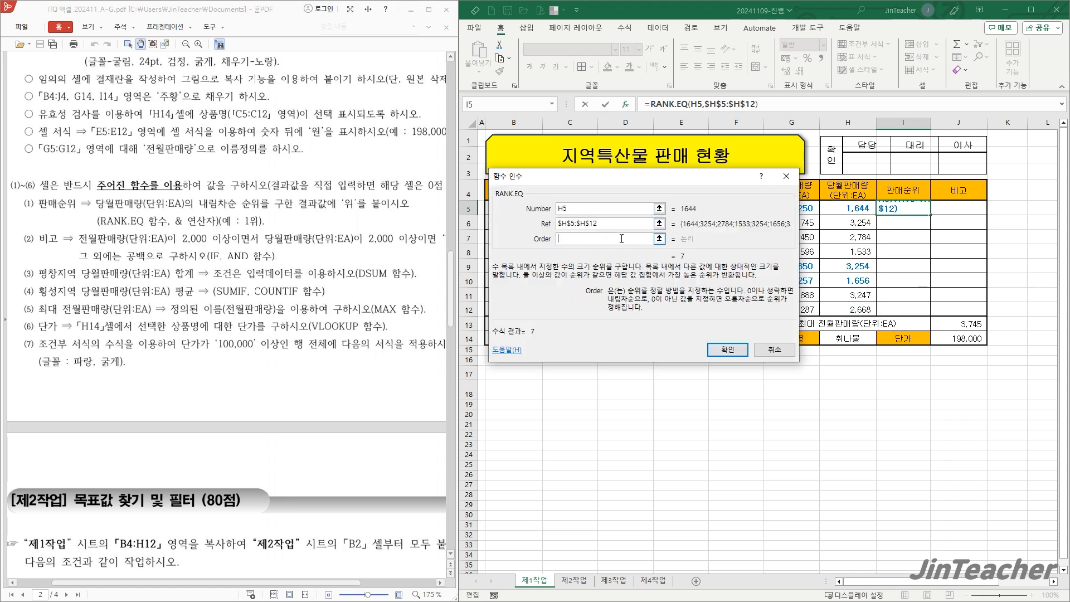
type("0")
left_click(726, 349)
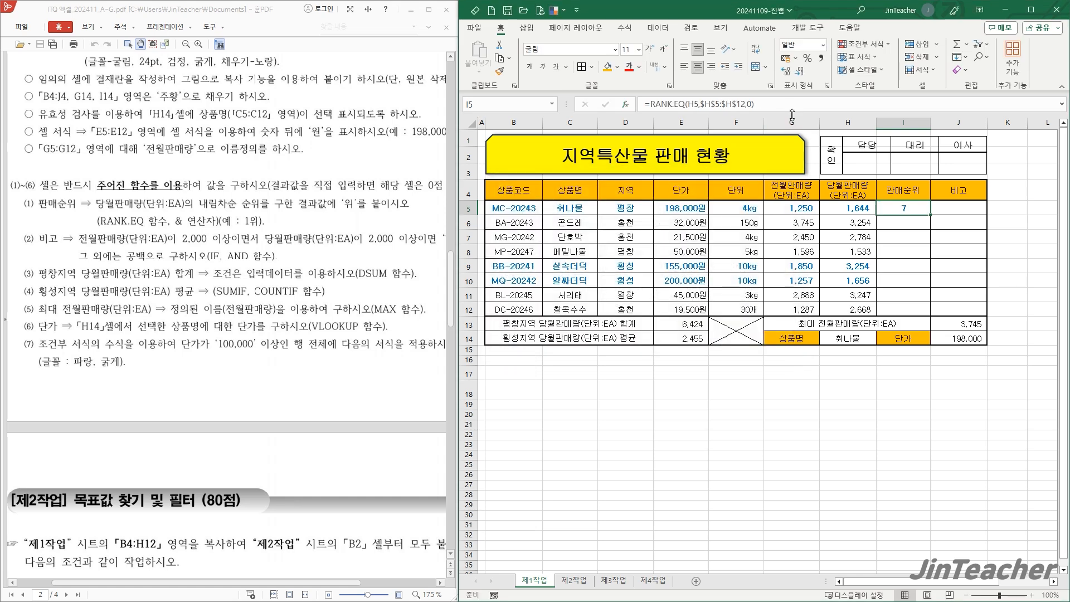
Step: Append the 위 suffix to I5's rank formula so it reads 7위
left_click(798, 105)
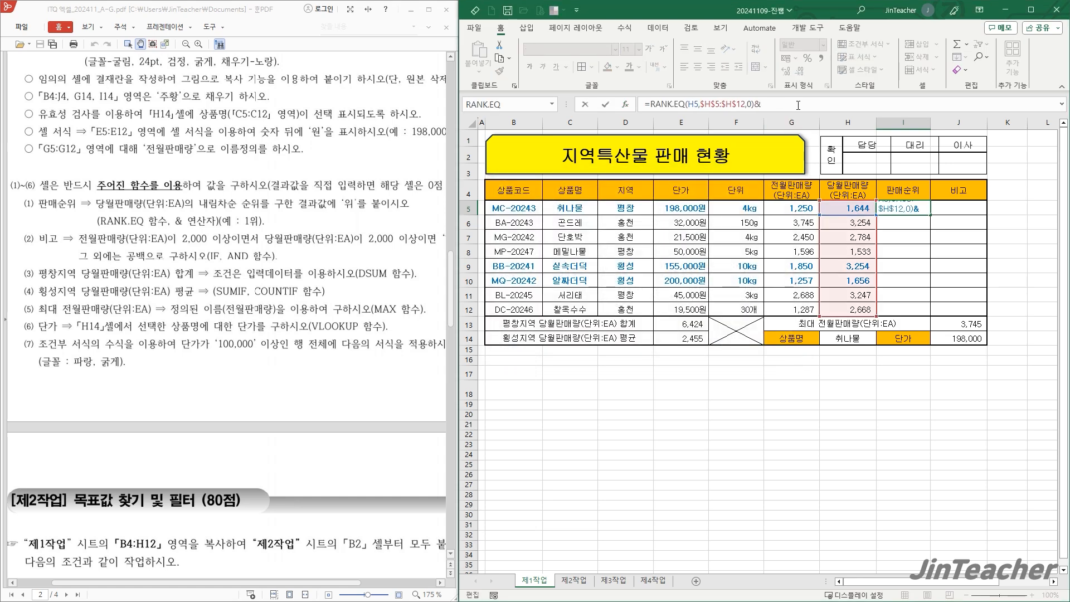
type("&\"우")
type("\"위\"")
key("Return")
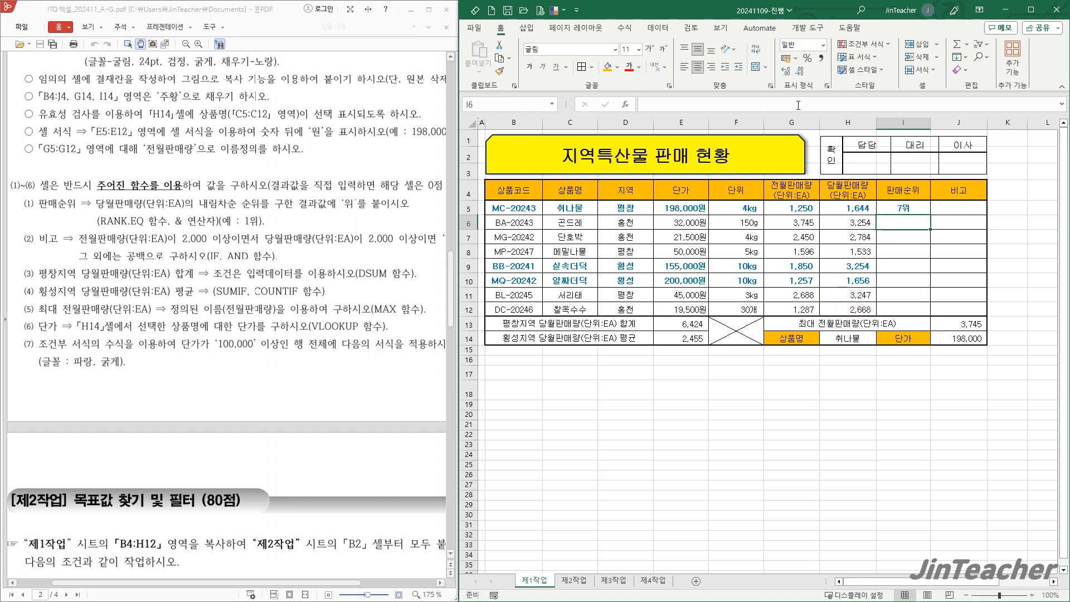
left_click(919, 203)
left_click_drag(929, 214, 928, 314)
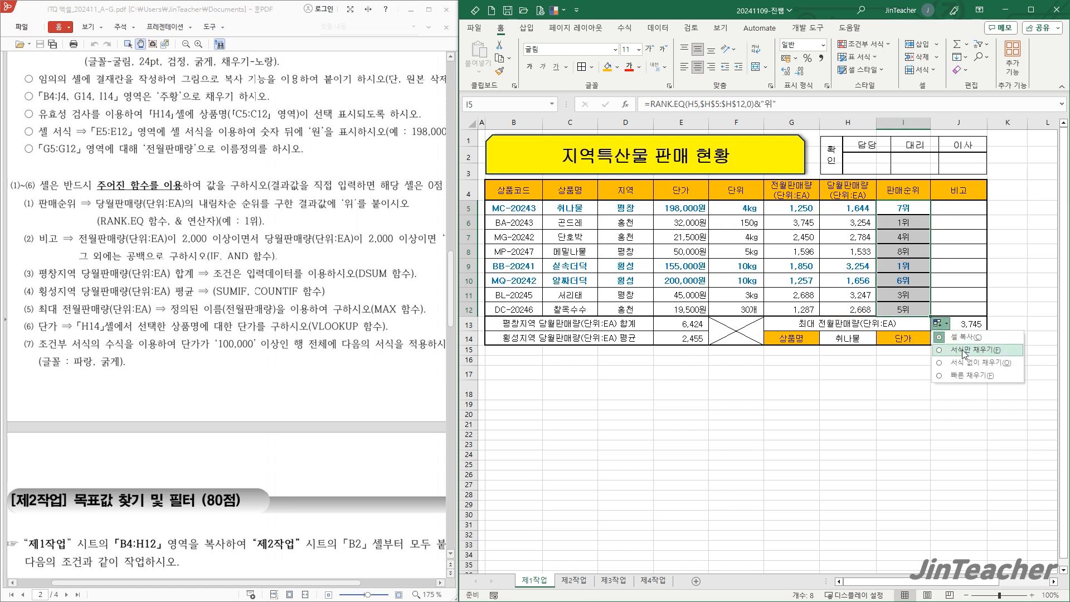
left_click(912, 310)
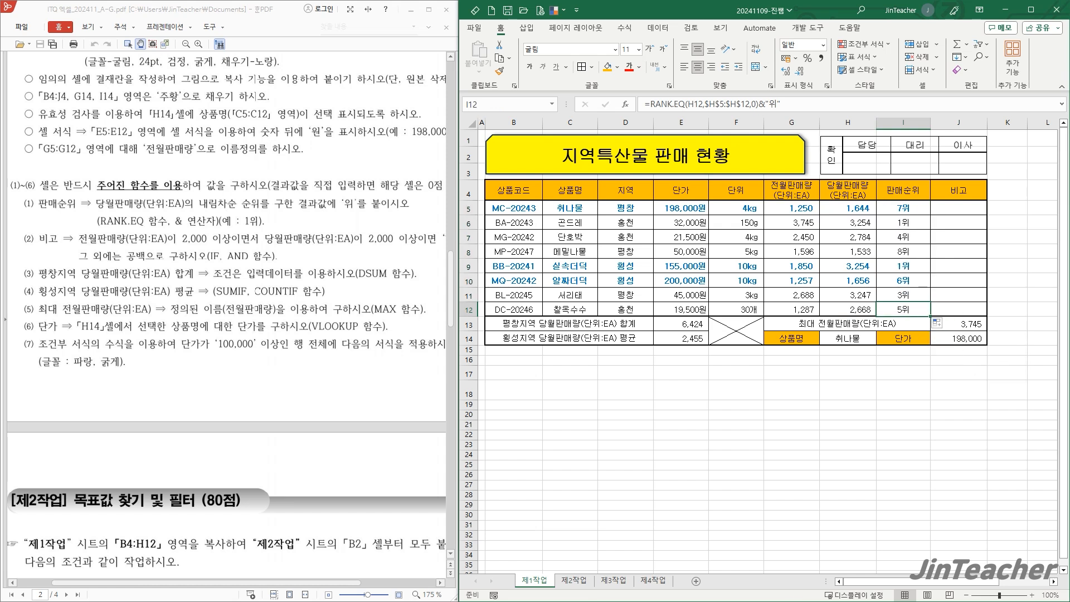
left_click_drag(337, 393, 308, 383)
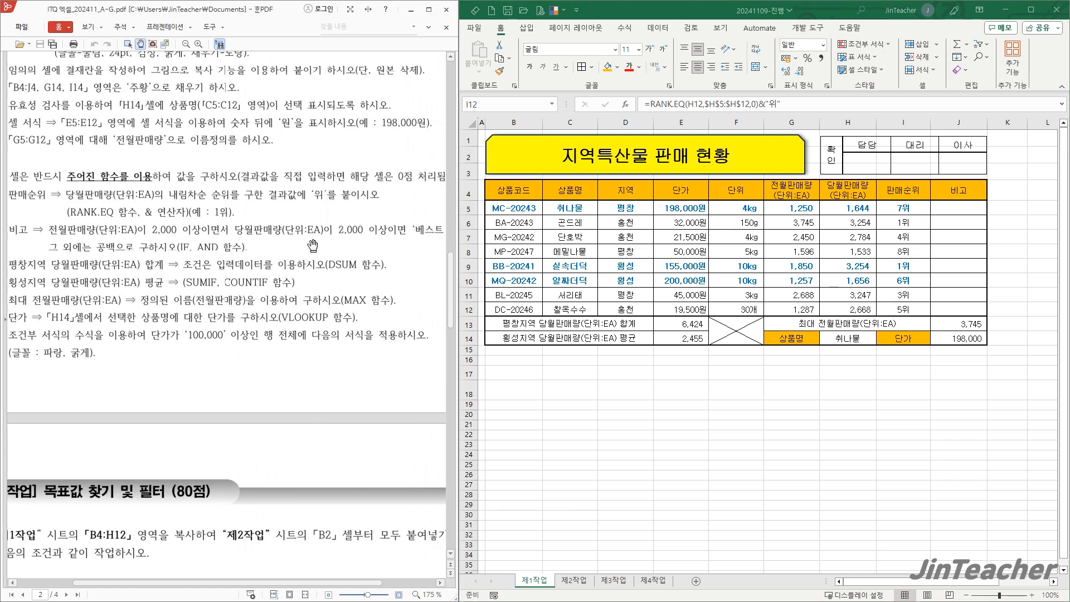
left_click_drag(416, 252, 381, 255)
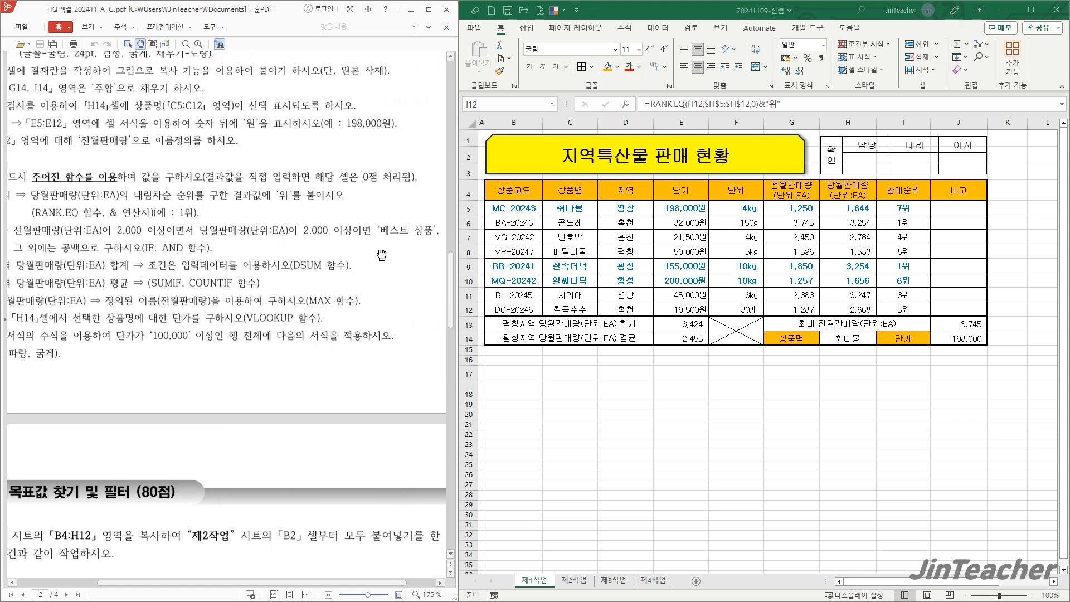
left_click_drag(118, 276, 134, 276)
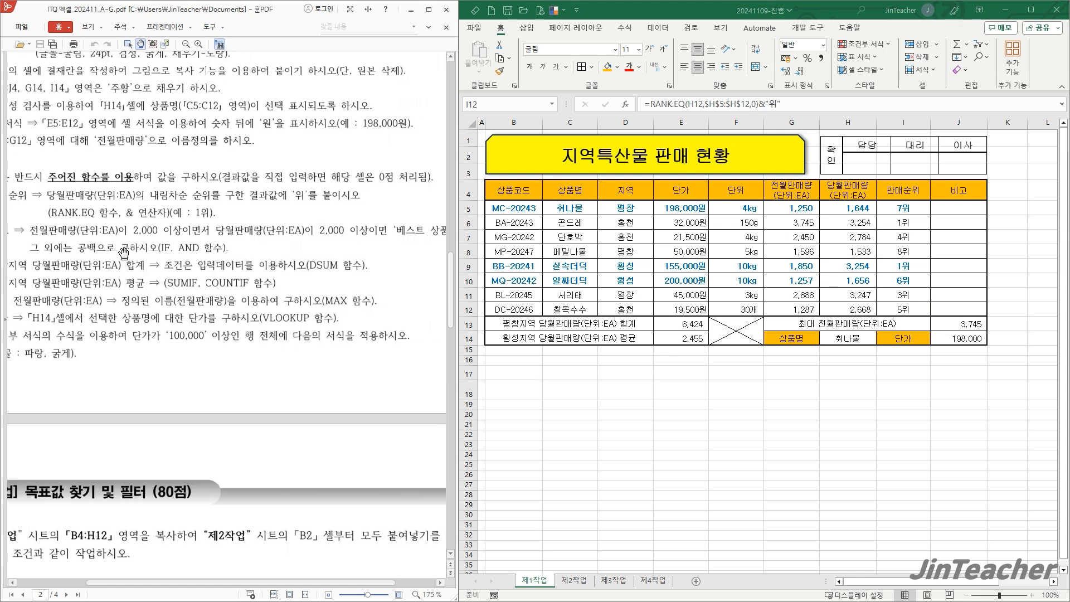
key("F2")
key("Home")
type("=")
left_click(802, 208)
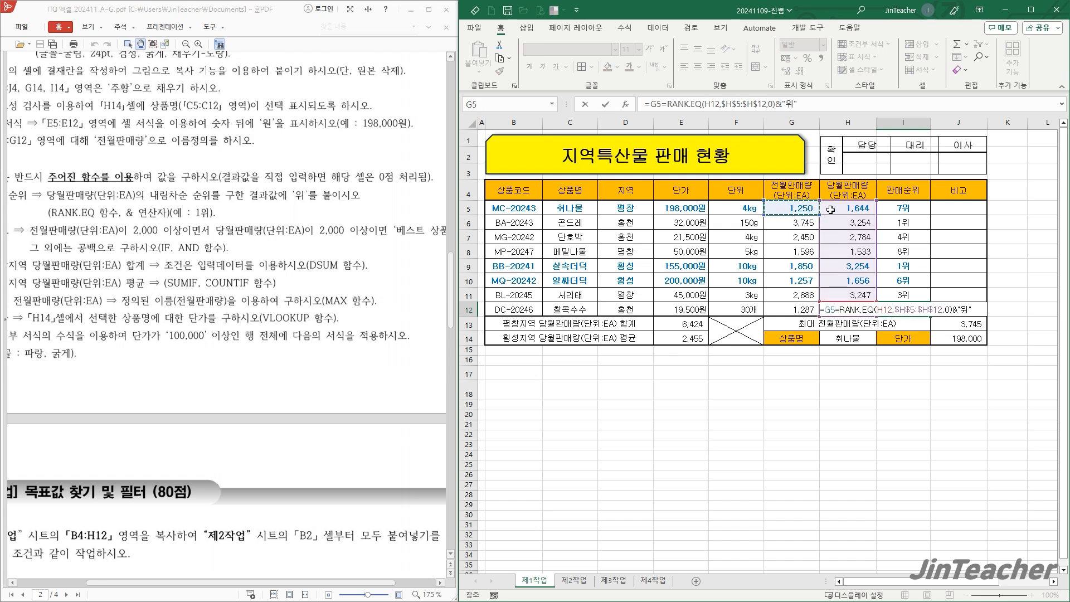
key("Escape")
left_click(807, 213)
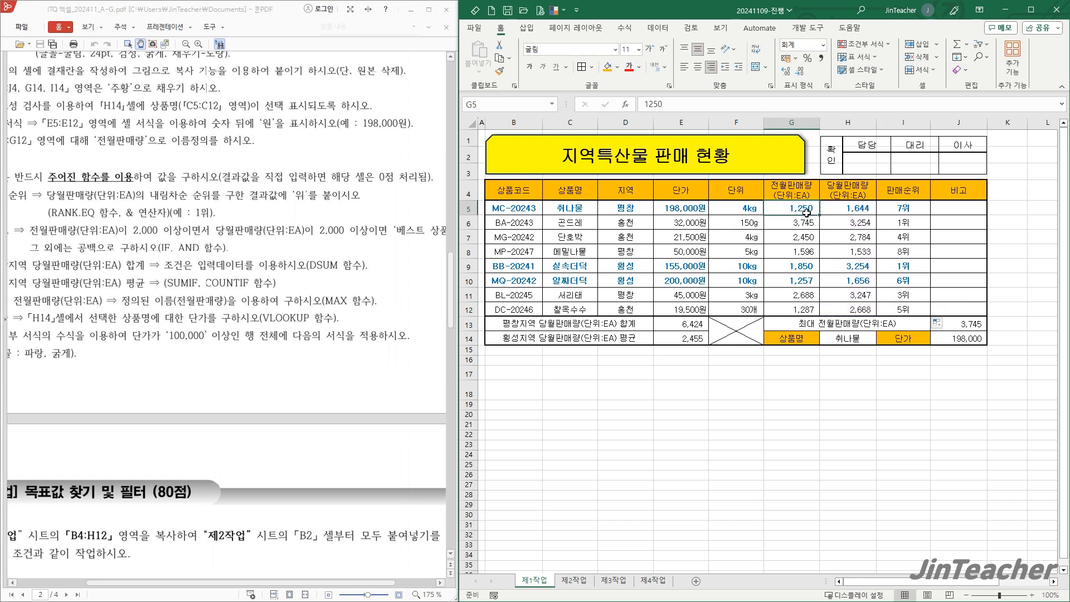
left_click(867, 210)
left_click(795, 209)
left_click(834, 208)
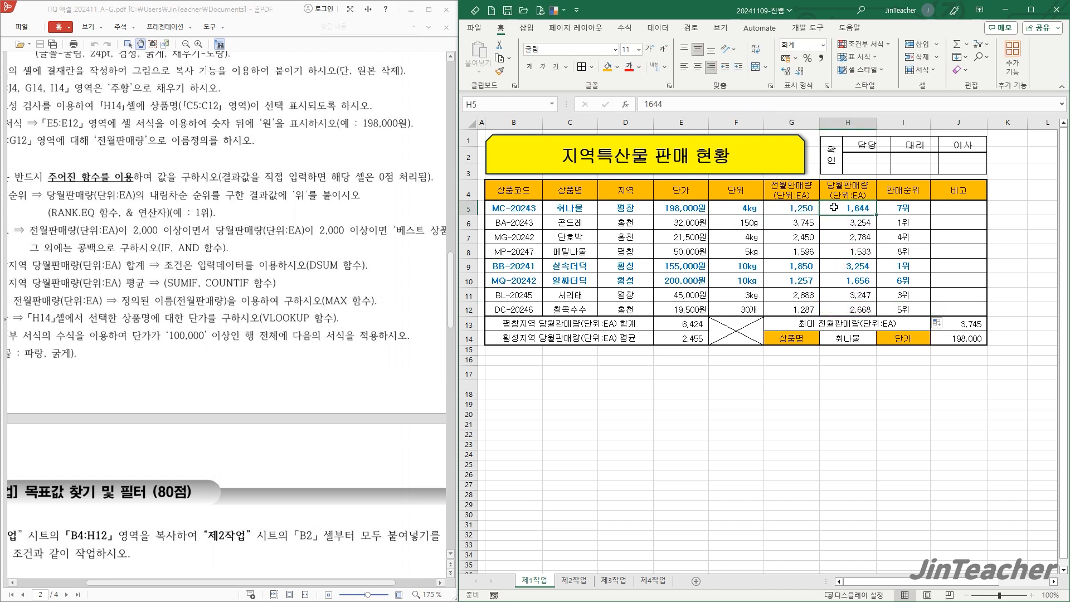
Step: In D17, try the AND function's condition slots, then discard the practice formula
left_click(629, 374)
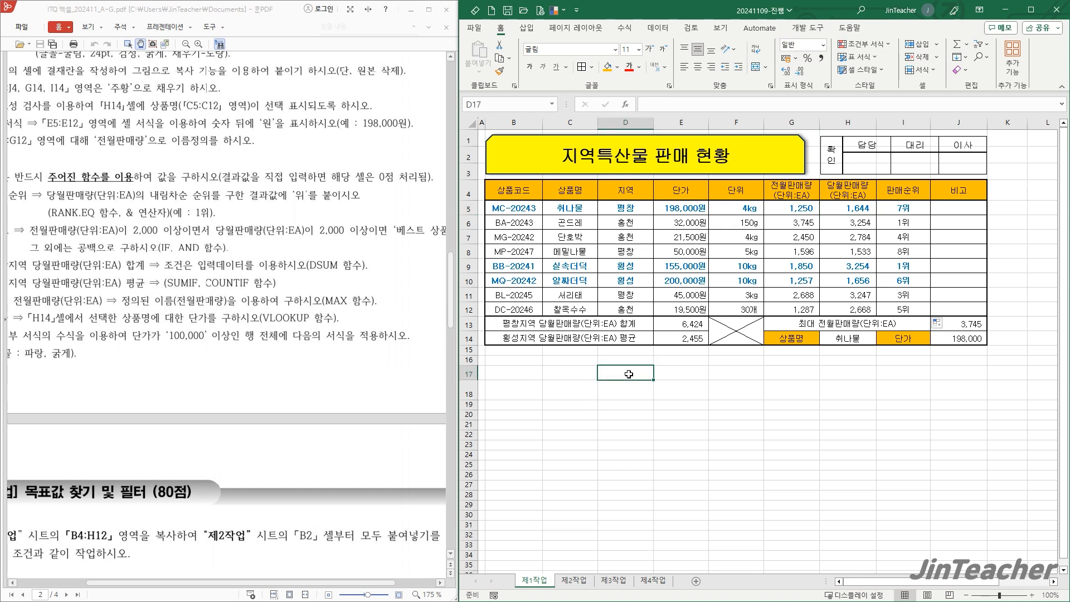
left_click(626, 105)
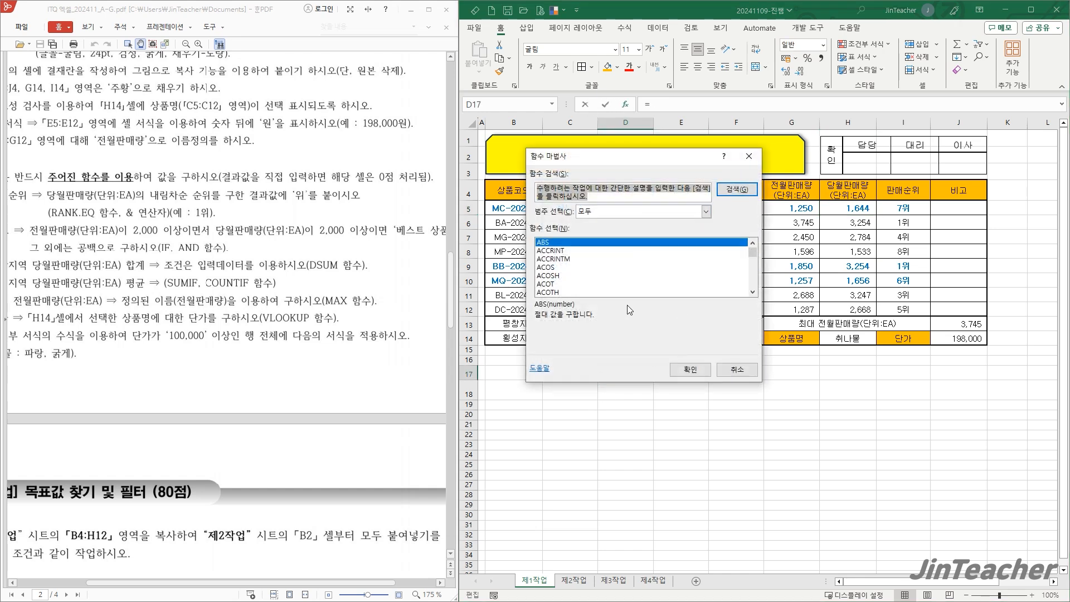
scroll(595, 254, "down", 2)
left_click(565, 276)
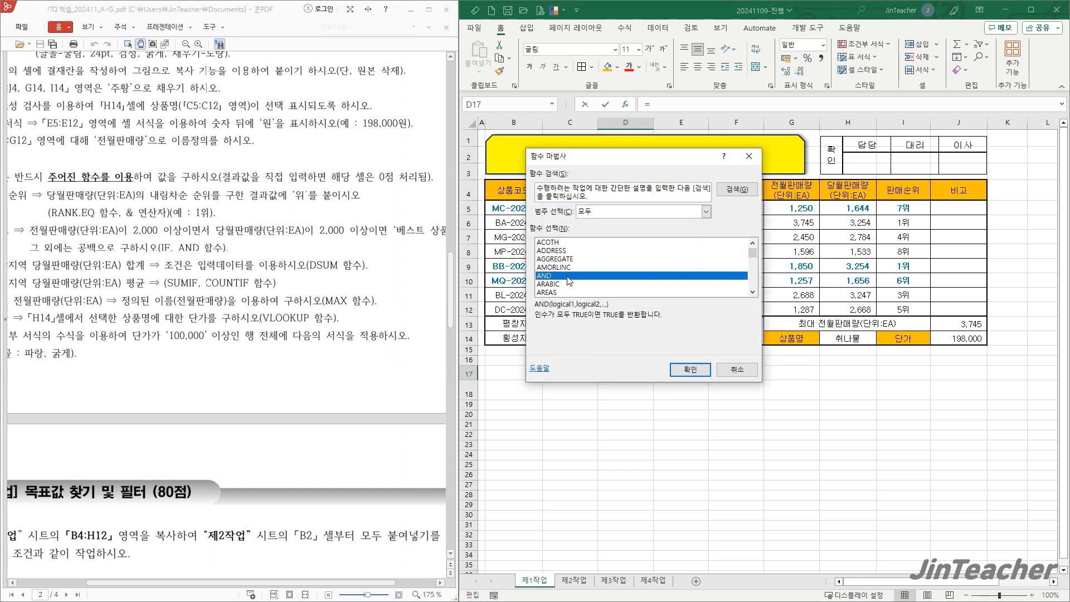
left_click(704, 373)
left_click(580, 275)
left_click(579, 289)
left_click(580, 259)
left_click(577, 289)
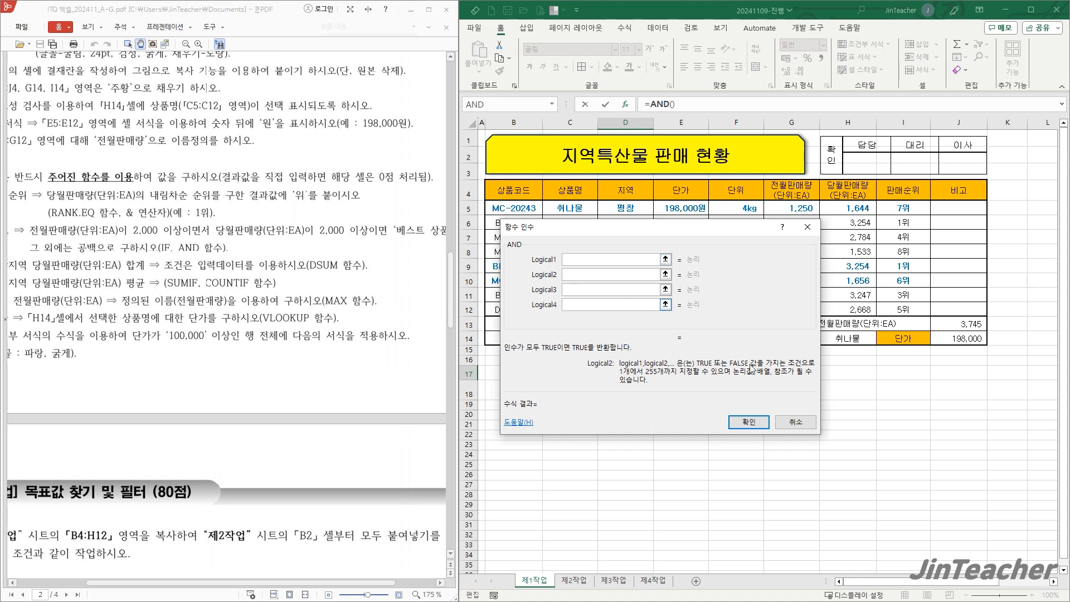
left_click(787, 420)
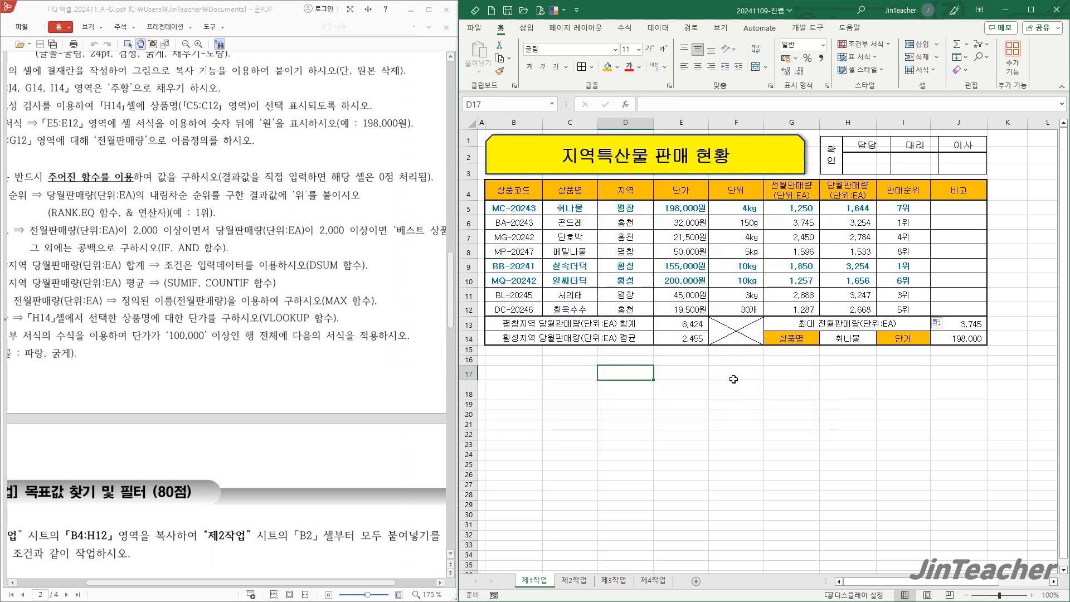
Step: Start an IF formula in D17 and review its Logical_test, Value_if_true and Value_if_false
left_click(625, 104)
key("i")
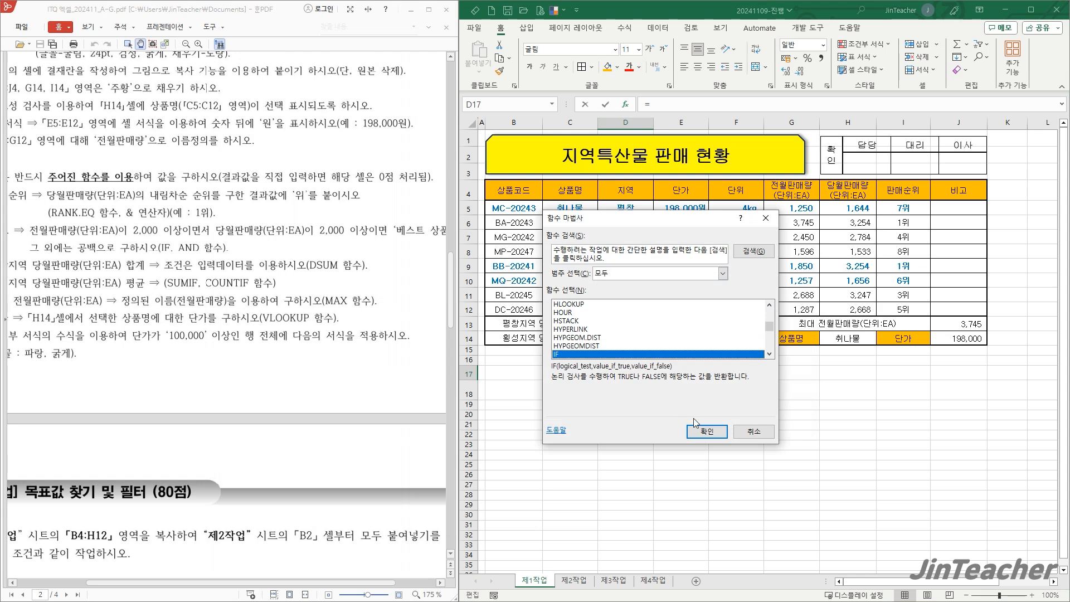
left_click(707, 431)
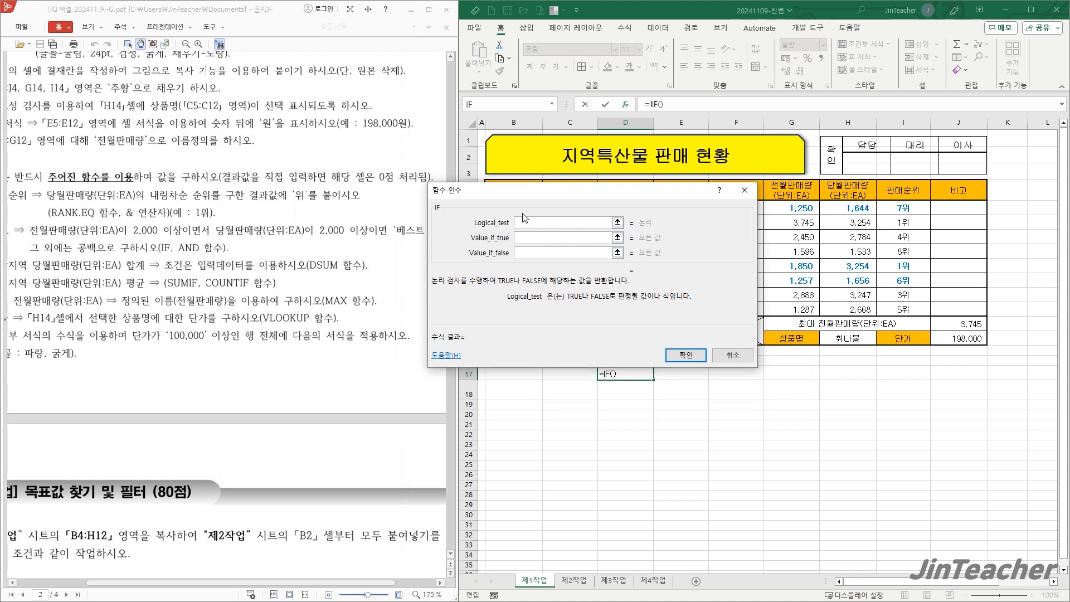
left_click(526, 237)
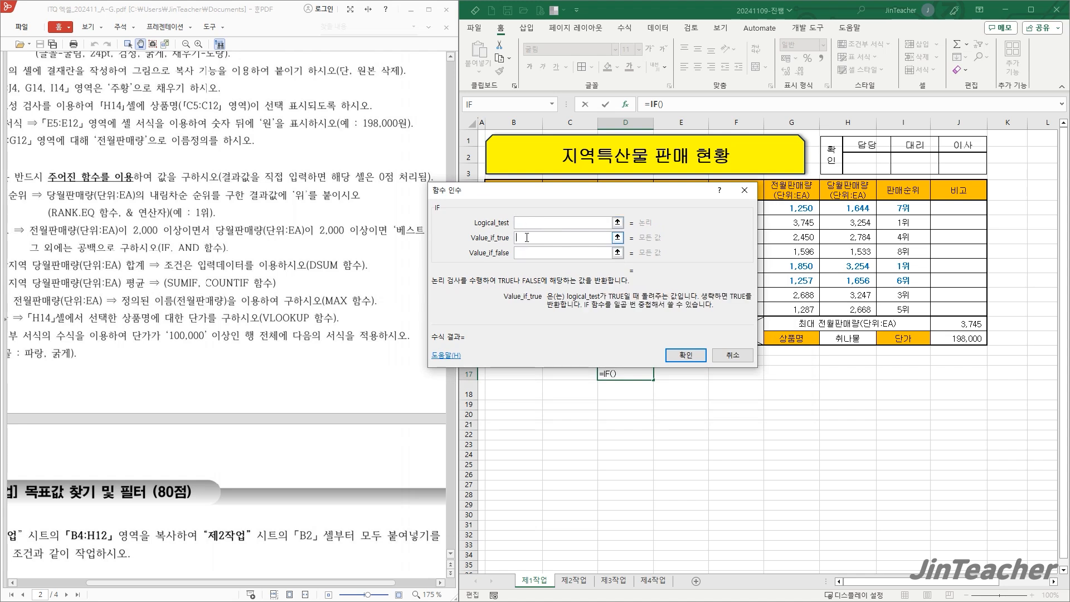
left_click(535, 256)
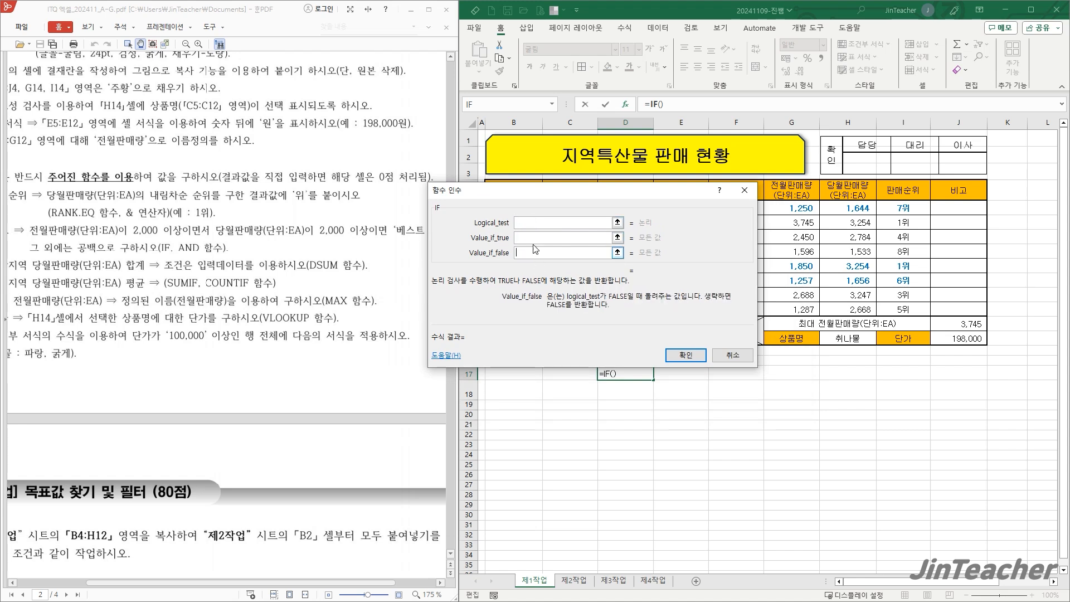
left_click(530, 222)
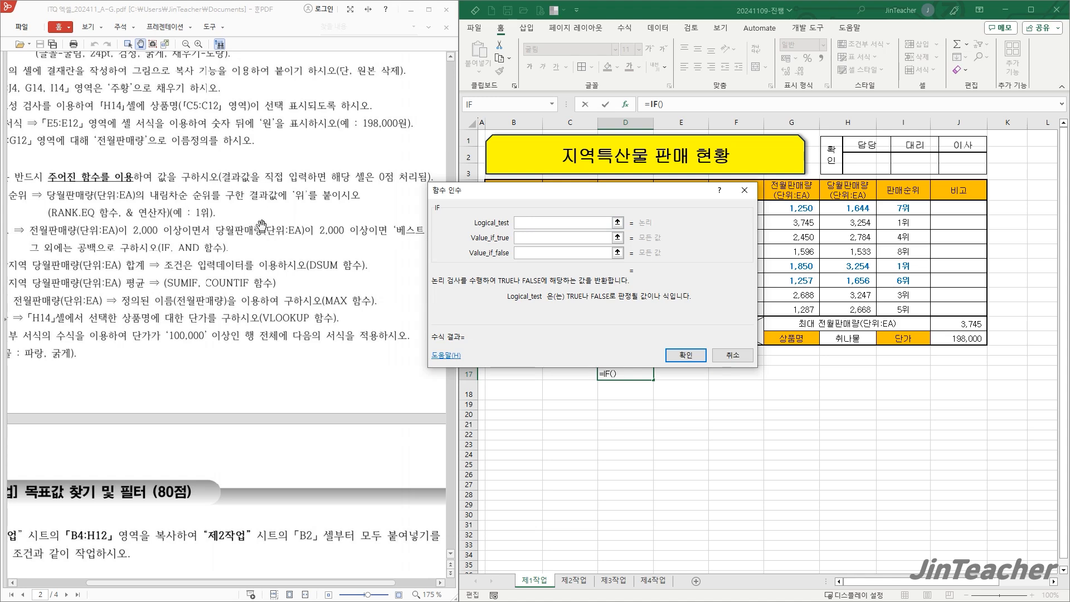
Step: Discard the practice IF formula and insert the AND function into J5
left_click(734, 357)
left_click(950, 205)
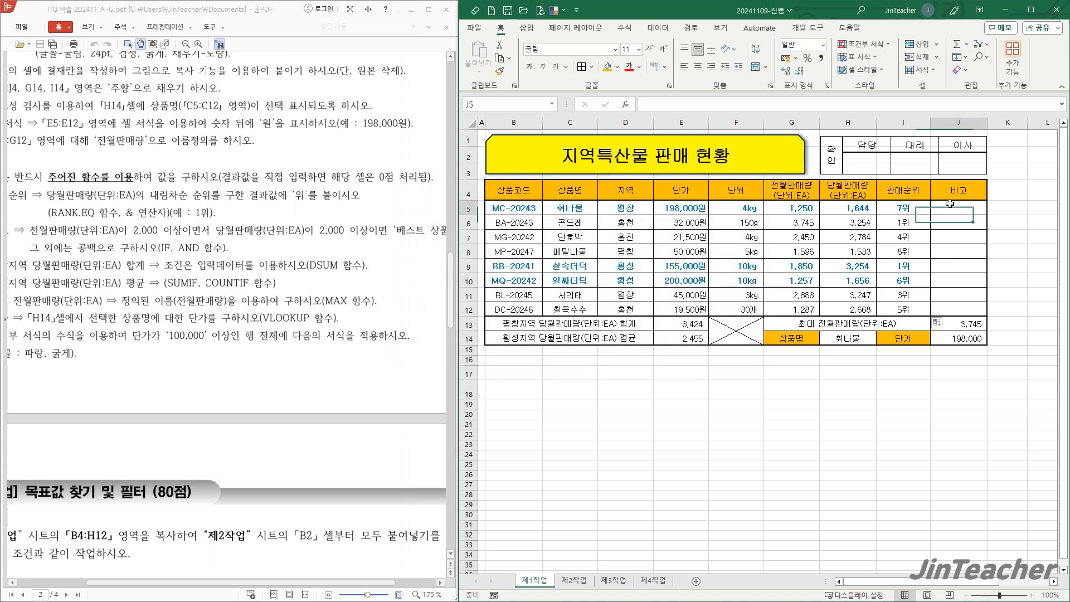
left_click(626, 105)
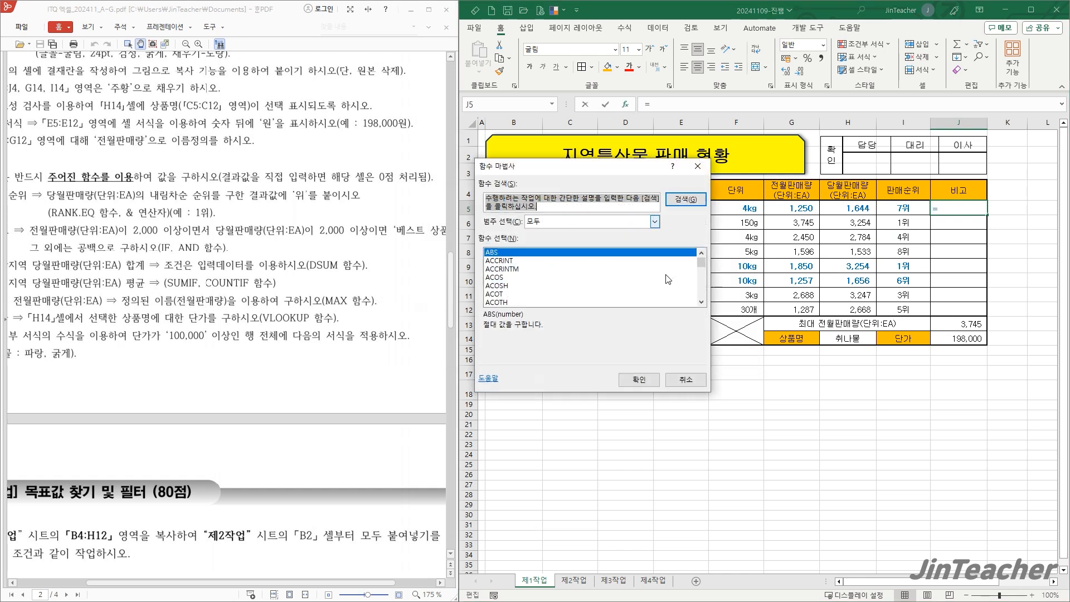
scroll(521, 282, "down", 1)
left_click(527, 288)
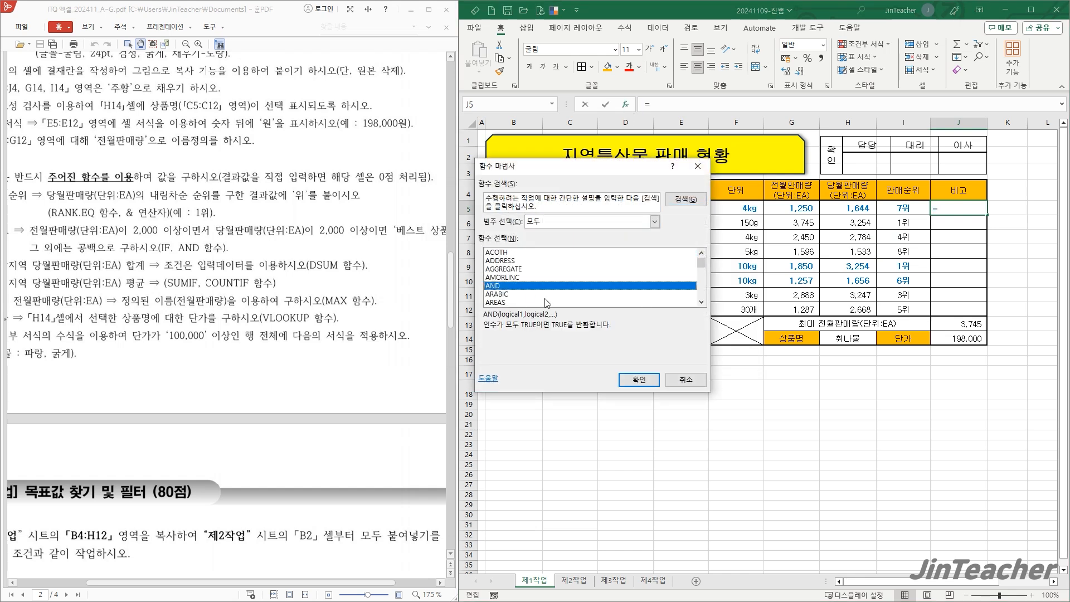
left_click(638, 378)
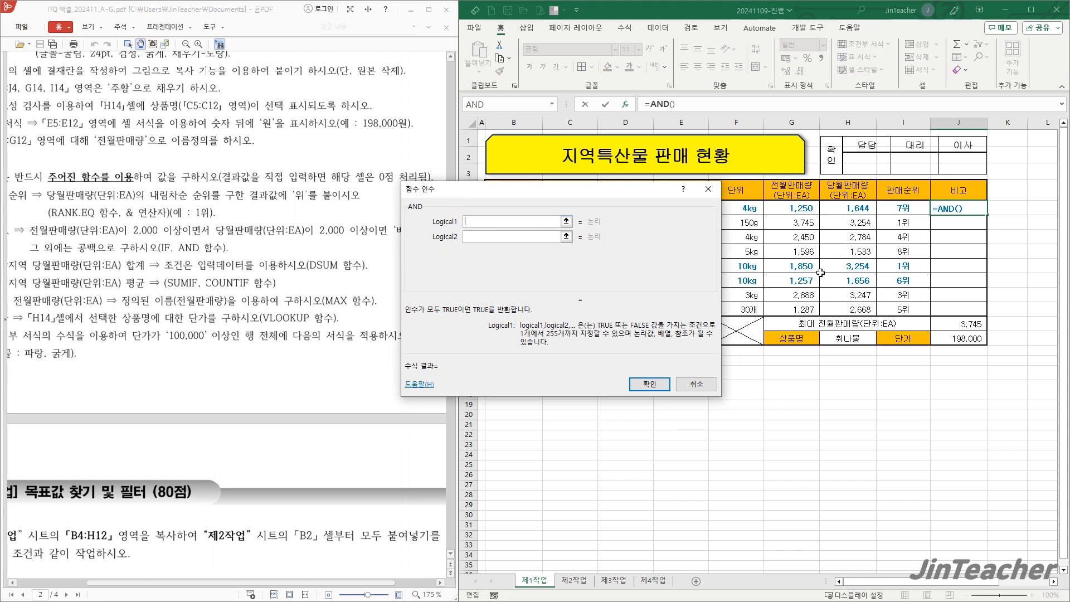
Step: Enter conditions G5>=2000 and H5>=2000, giving FALSE in J5
left_click(807, 213)
type(">=2000")
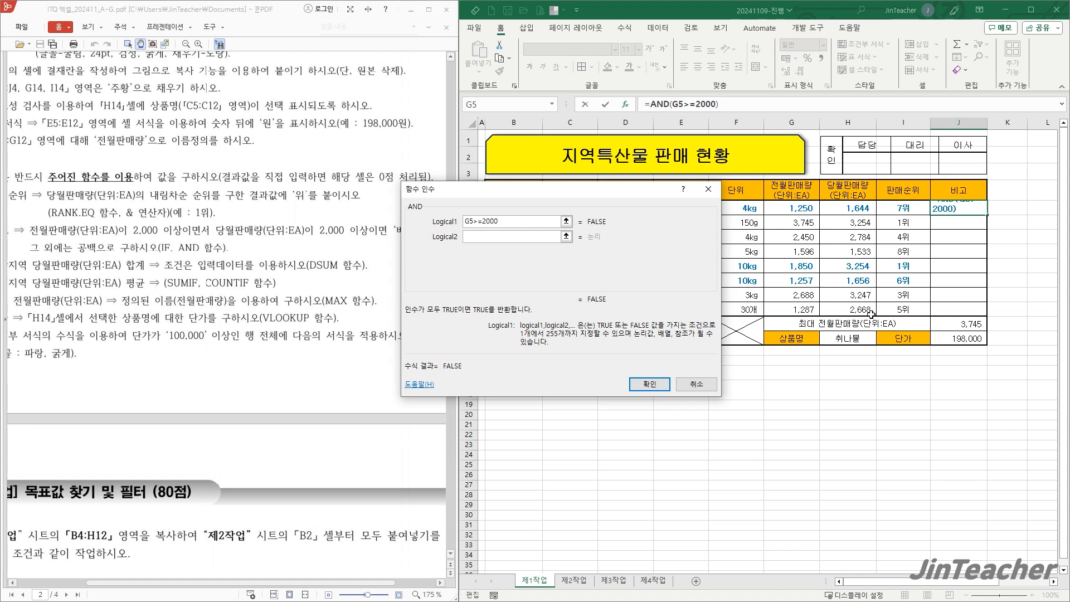
left_click(490, 240)
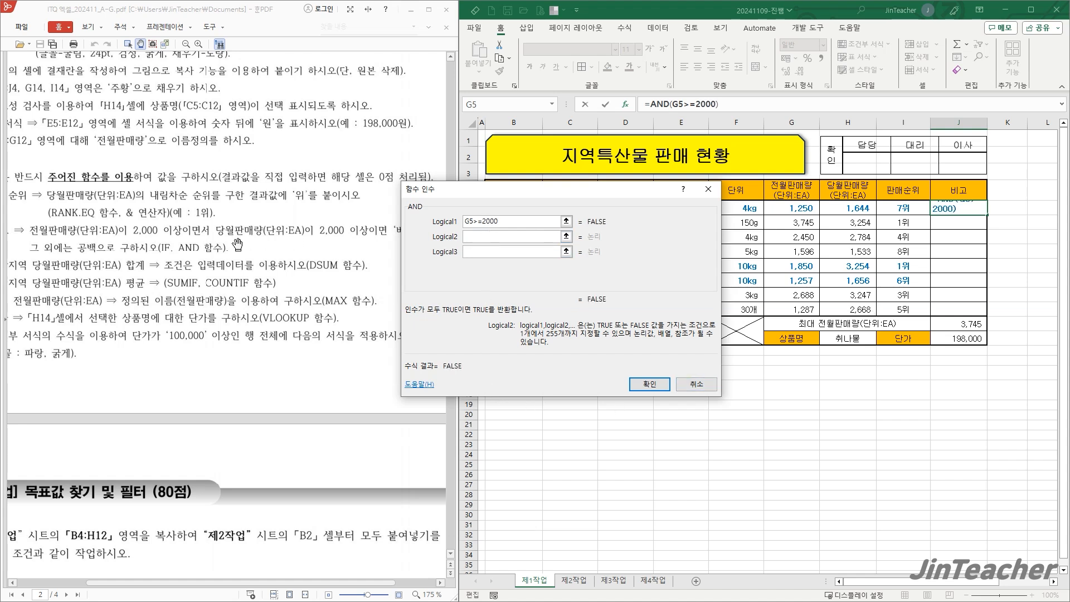
left_click(853, 208)
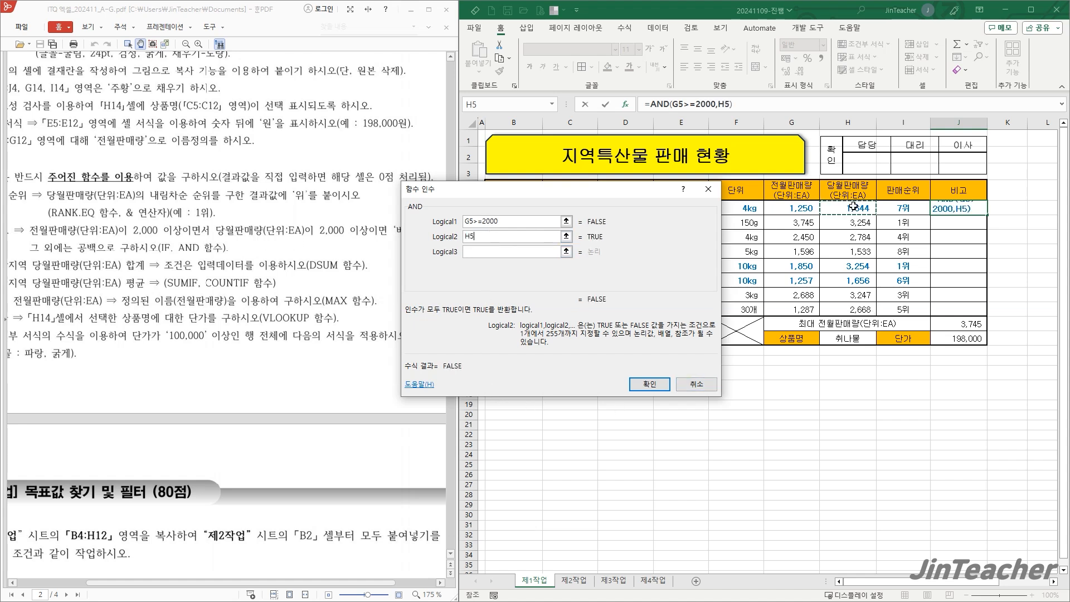
type(">=2000")
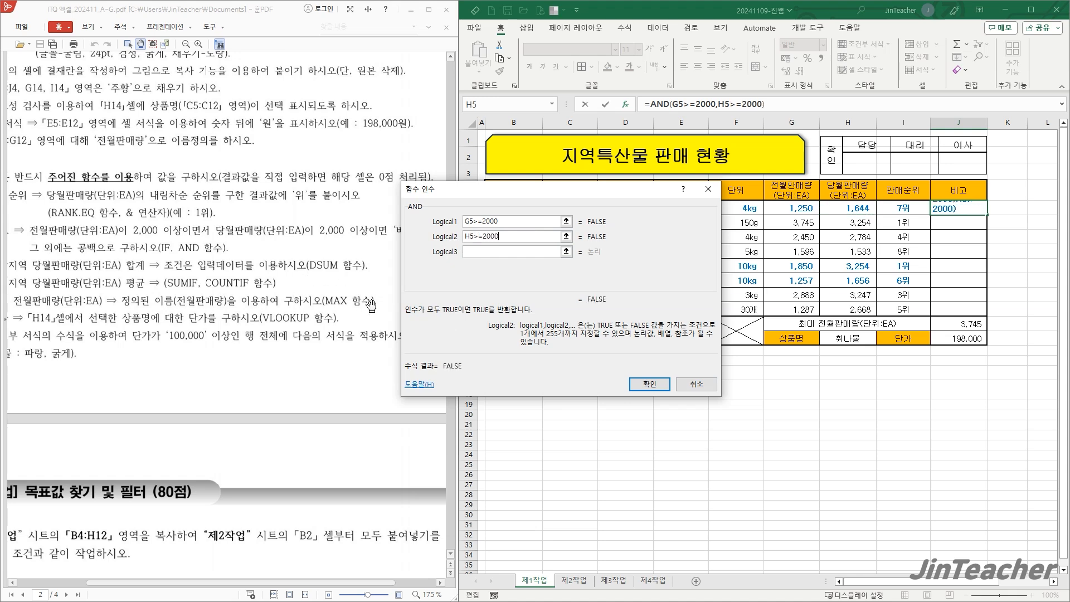
left_click(649, 384)
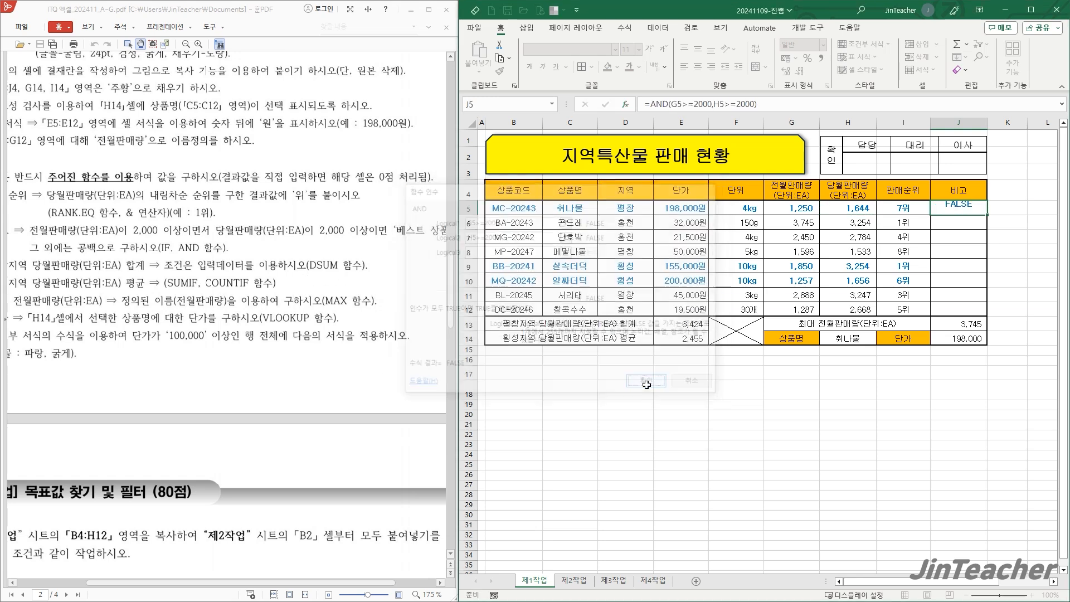
left_click(651, 105)
Step: Cut the AND expression from J5's formula and insert the IF function in its place
key("shift+End")
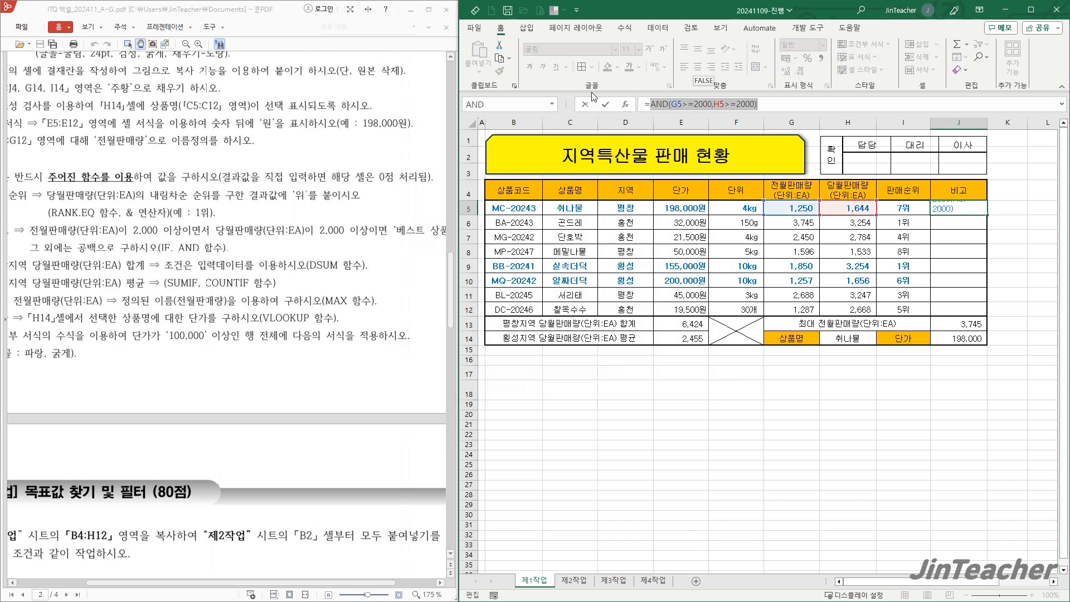
left_click(500, 47)
left_click(625, 104)
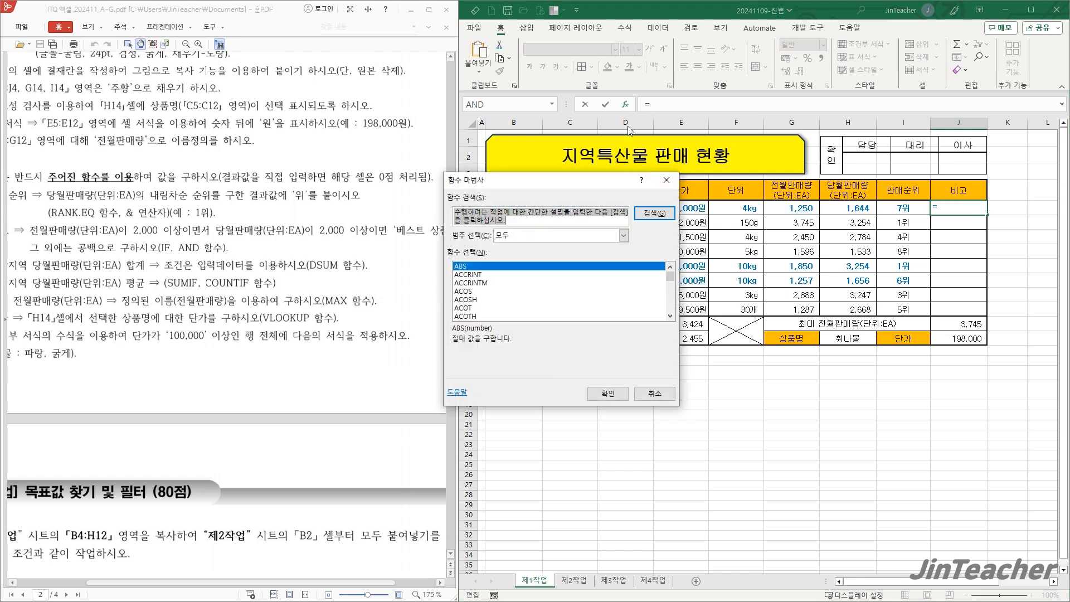
left_click(528, 291)
key("i")
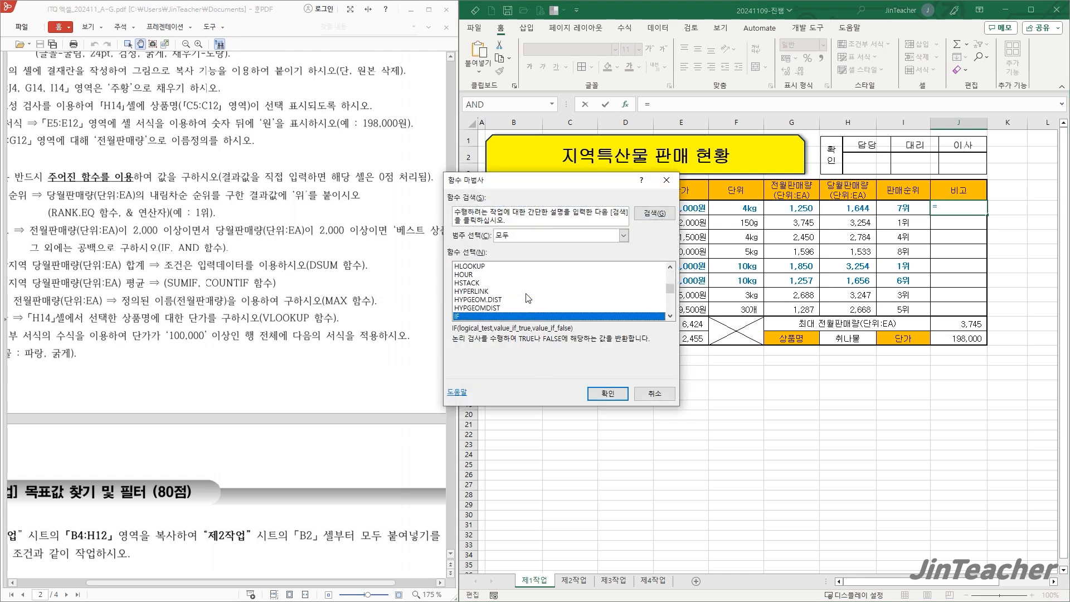
left_click(619, 396)
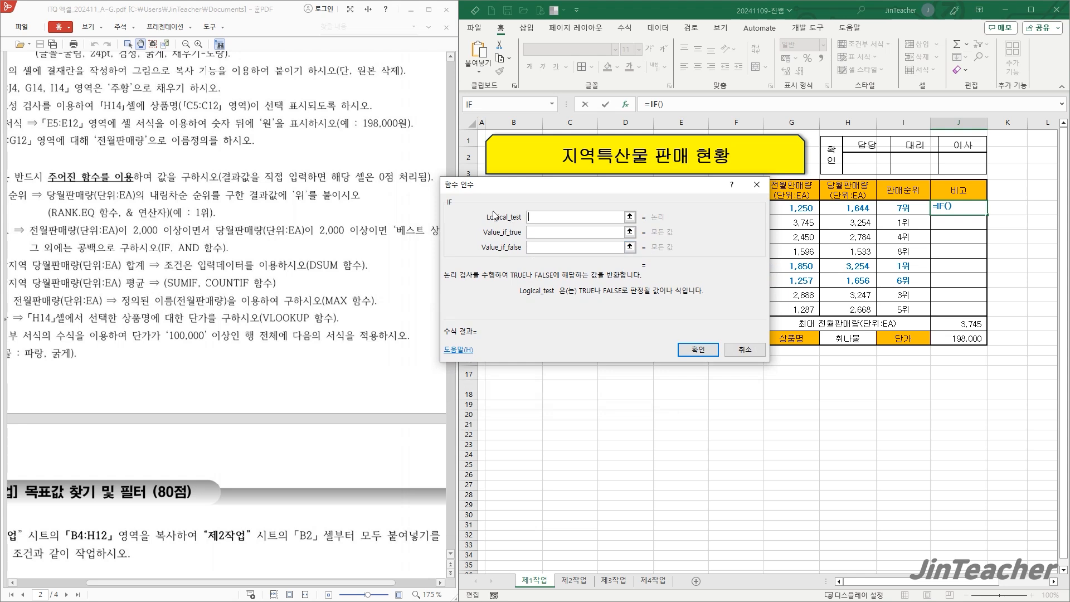
Step: Enter IF arguments AND(G5>=2000,H5>=2000), "베스트 상품" and "" to complete J5
type("AND(G5>=2000,H5>=2000)")
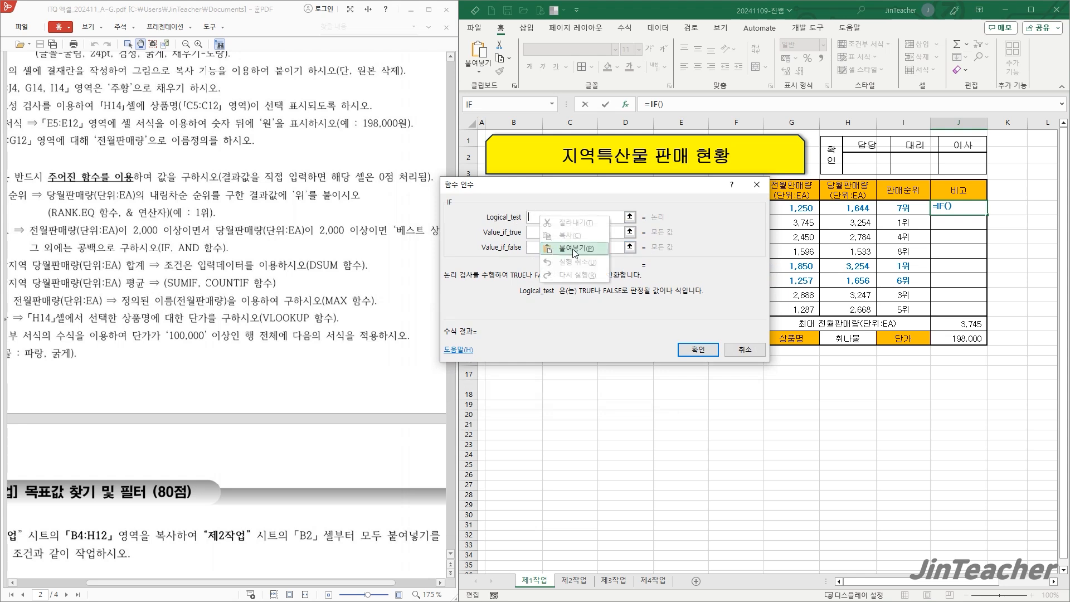
left_click(559, 233)
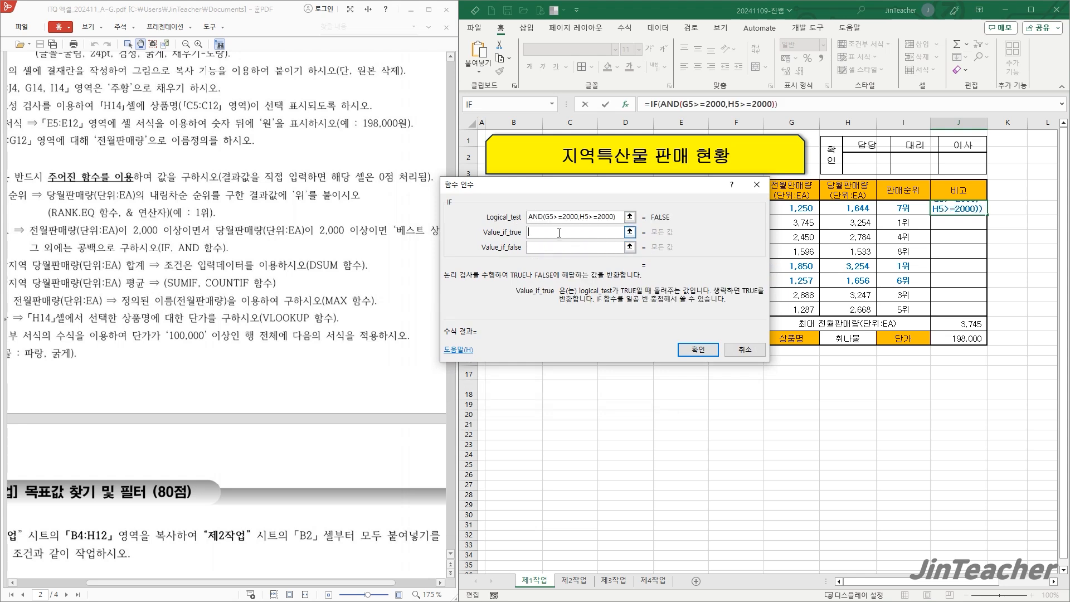
left_click_drag(478, 279, 507, 276)
left_click_drag(396, 283, 370, 277)
left_click(564, 233)
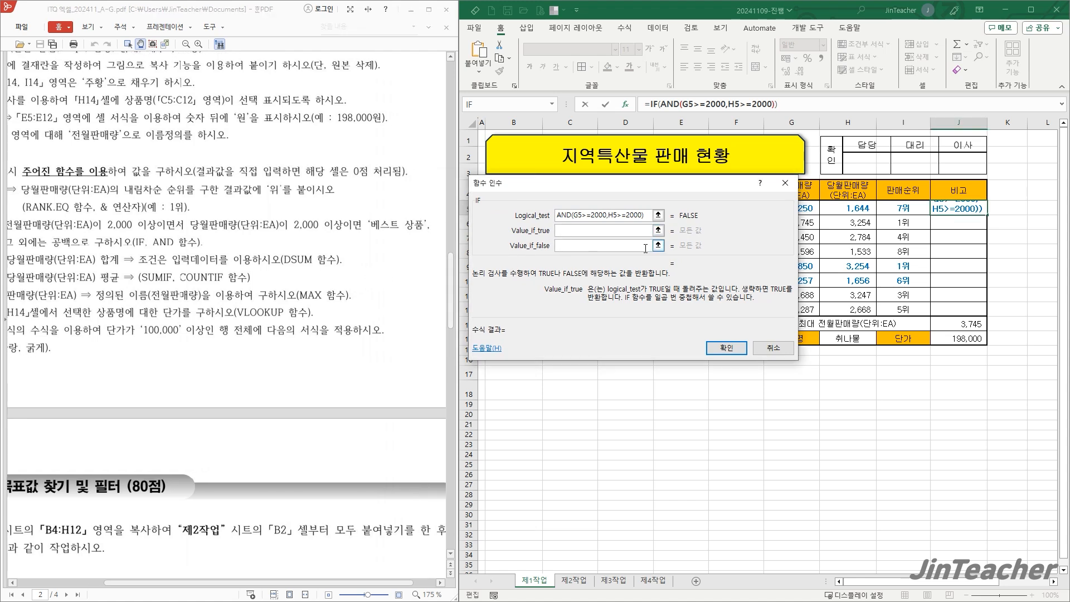
type("베스트 상품")
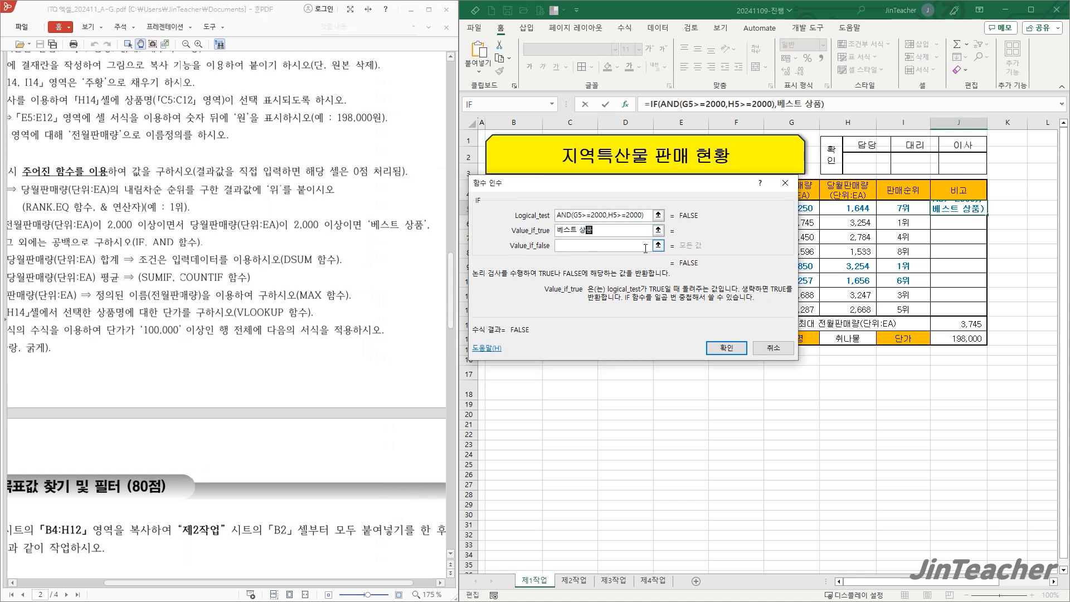
left_click(645, 248)
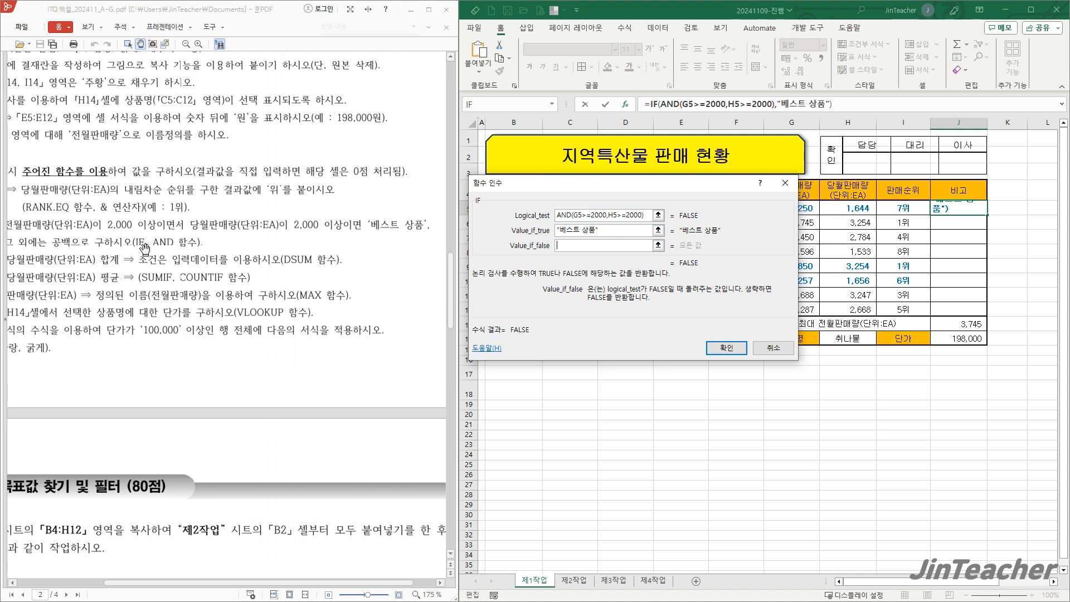
left_click_drag(63, 250, 79, 252)
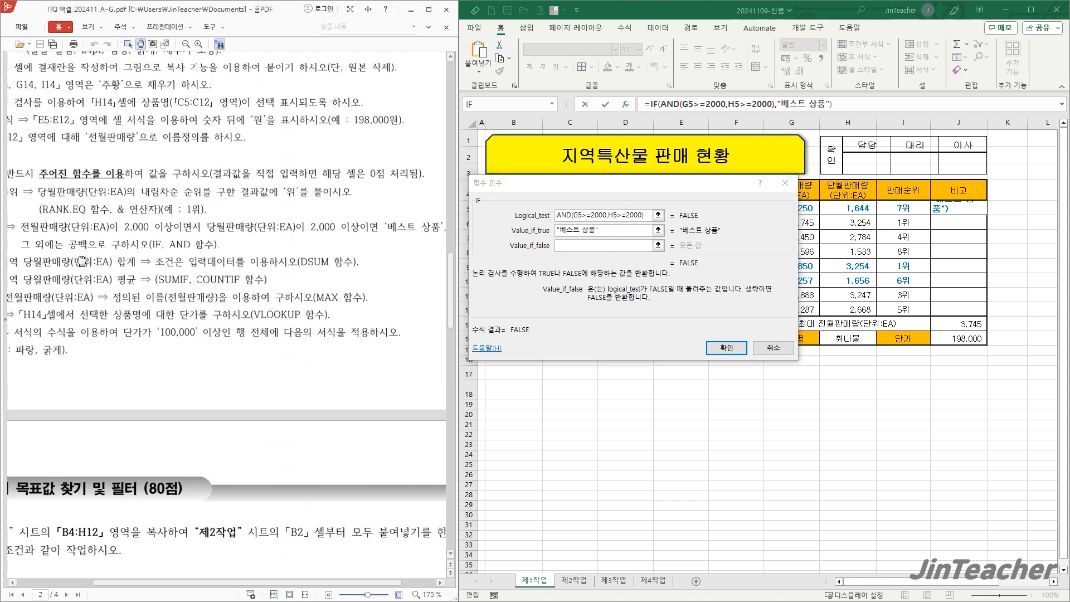
left_click(603, 244)
type("\"\"")
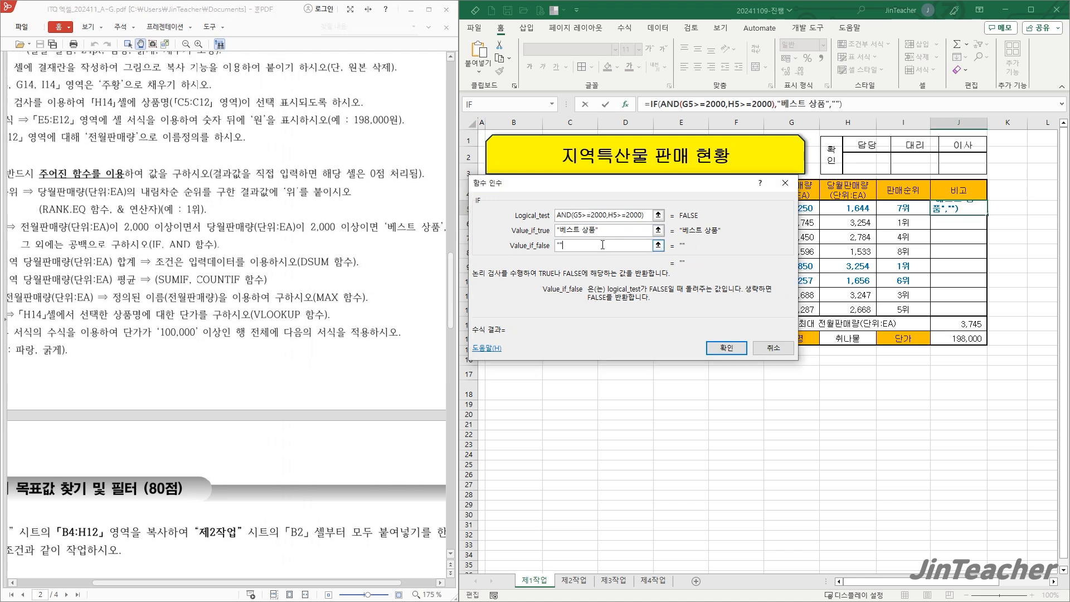
left_click(729, 348)
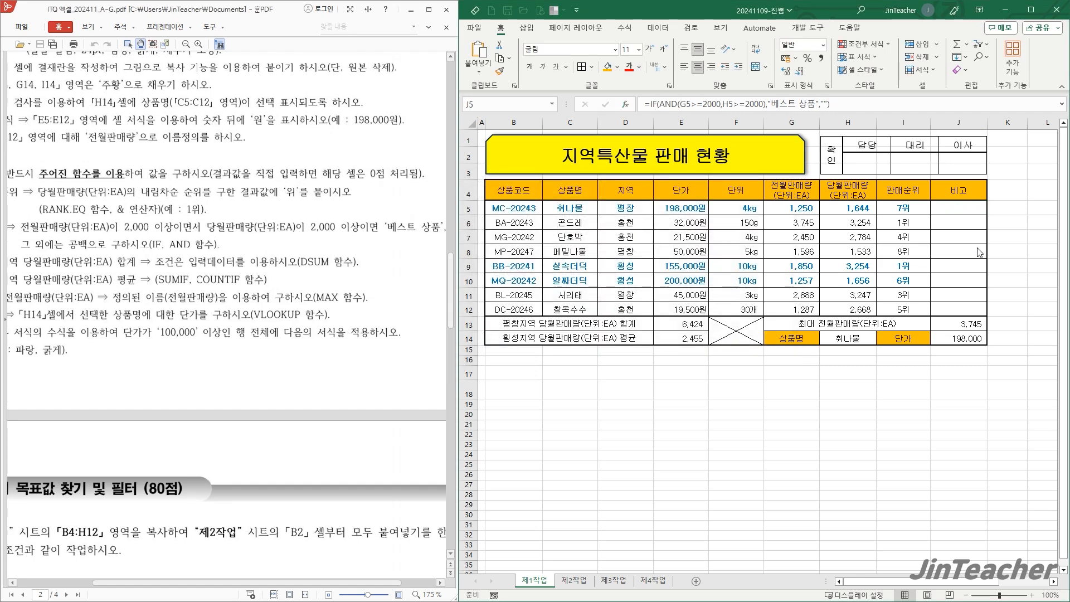
Step: Fill the J5 formula down to J12 without formatting and select the results
left_click_drag(987, 215, 990, 314)
left_click(1001, 330)
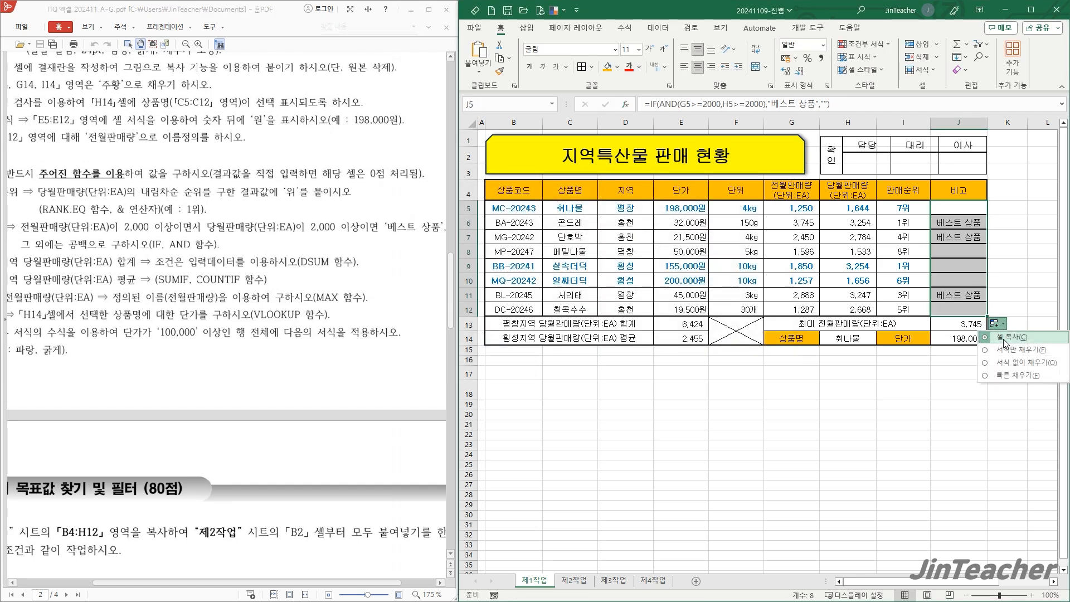
left_click(1014, 365)
left_click(970, 309)
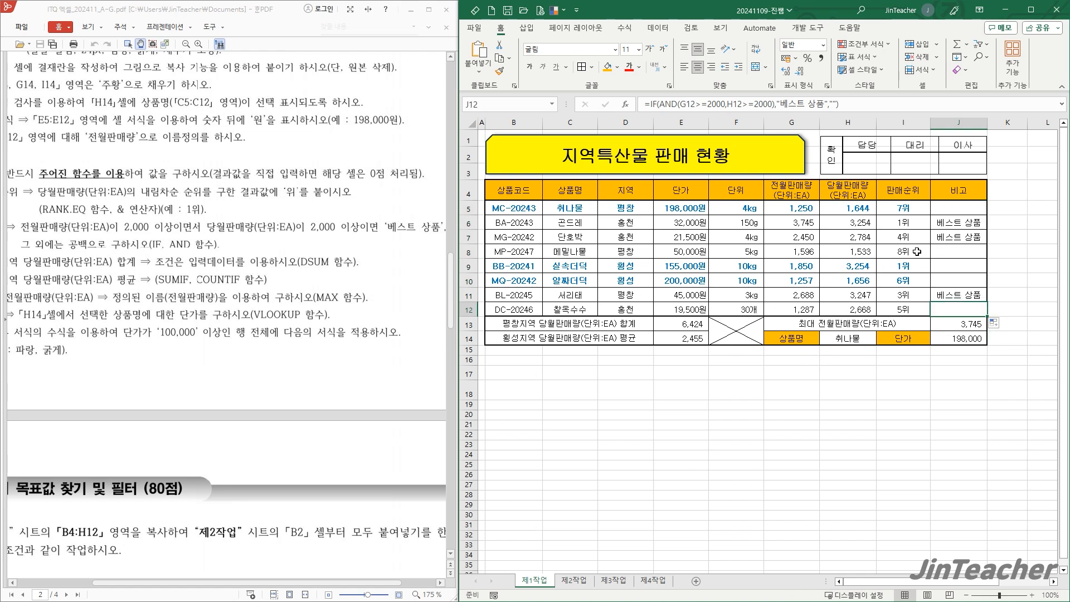
left_click_drag(950, 219, 970, 307)
Step: Clear J5:J12 and insert the AND function into J5
key("Delete")
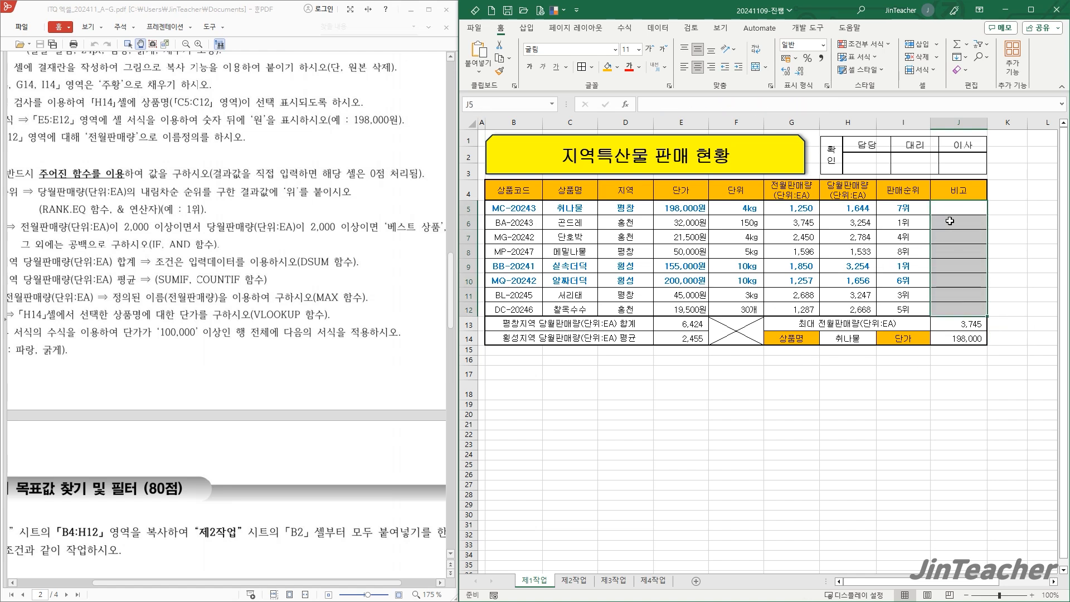
left_click(954, 206)
left_click(626, 104)
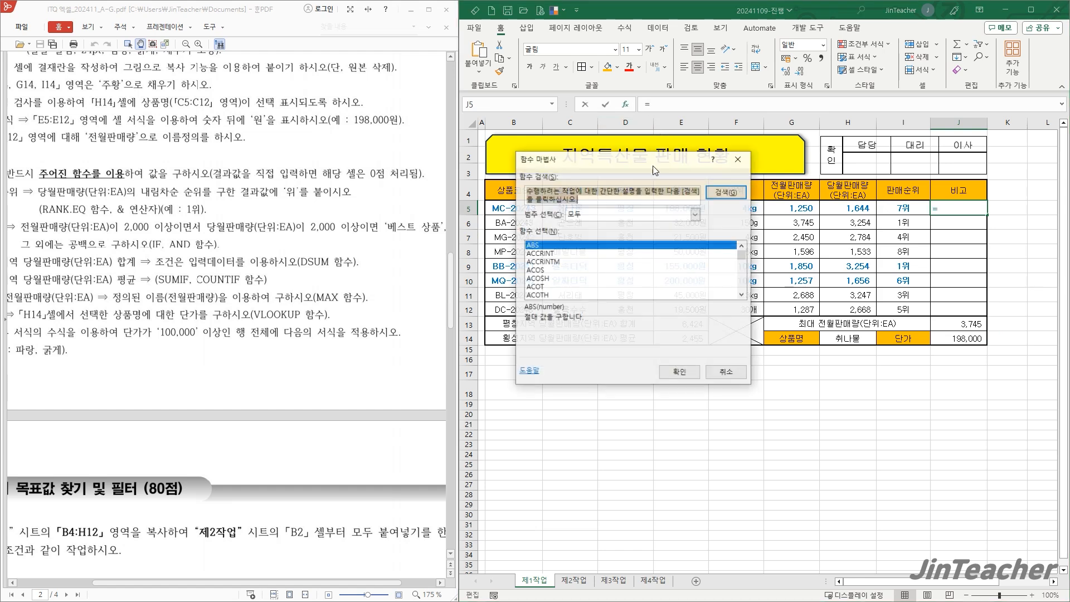
left_click(547, 254)
left_click(678, 372)
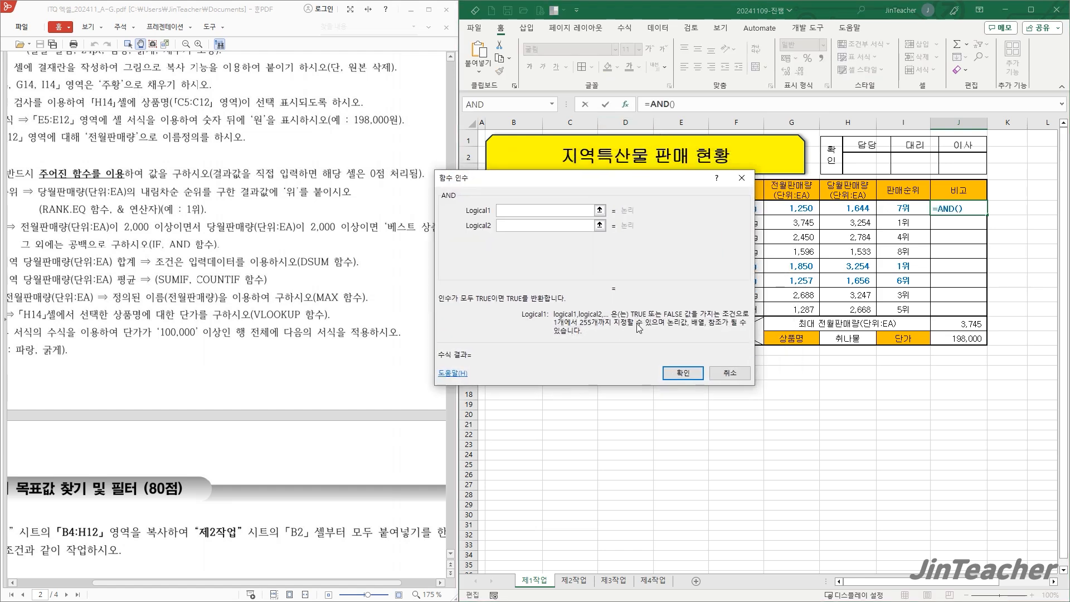
Step: Give AND the conditions G5>=2000 and H5>=2000, then select the expression in the formula bar
left_click(788, 208)
type(">=2000")
key("Tab")
left_click(843, 208)
type(">=2000")
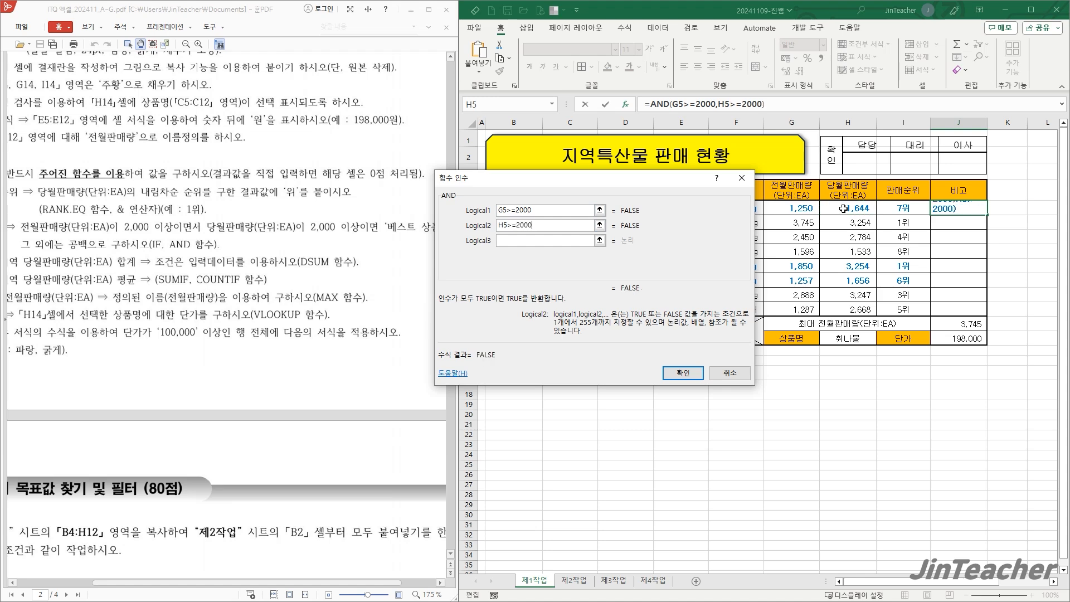
left_click(684, 372)
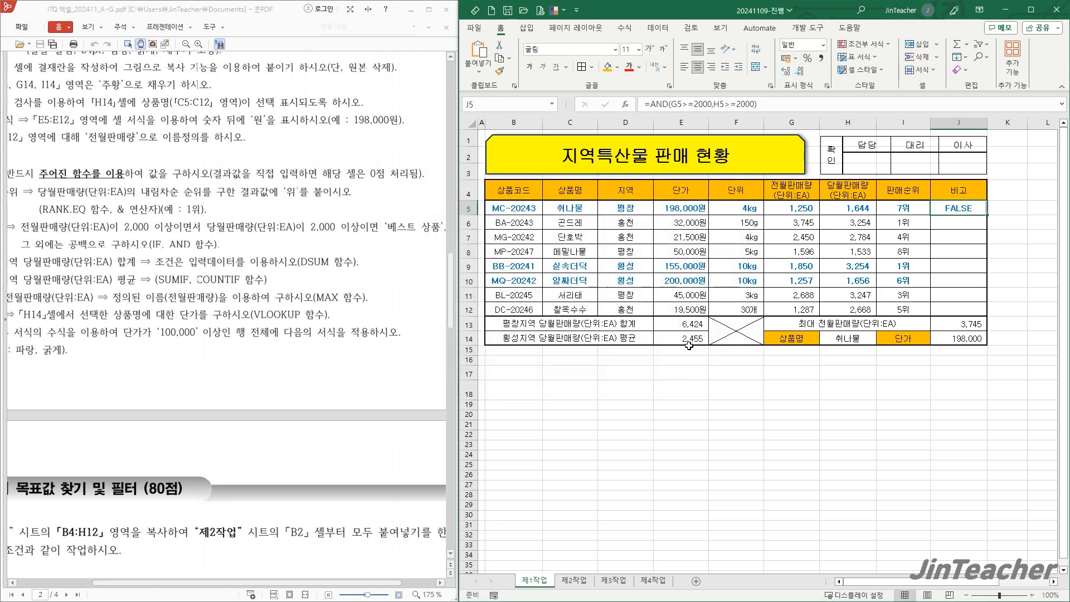
left_click_drag(653, 103, 758, 104)
key("ctrl+c")
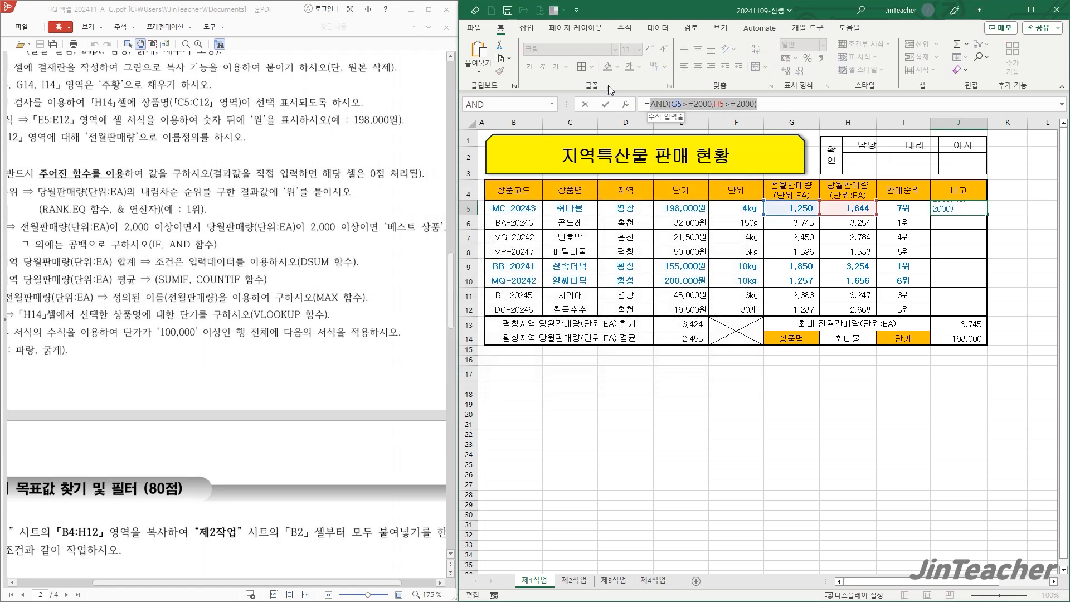
Step: Cut the AND expression and paste it as the Logical_test of a new IF function
left_click(501, 45)
left_click(626, 105)
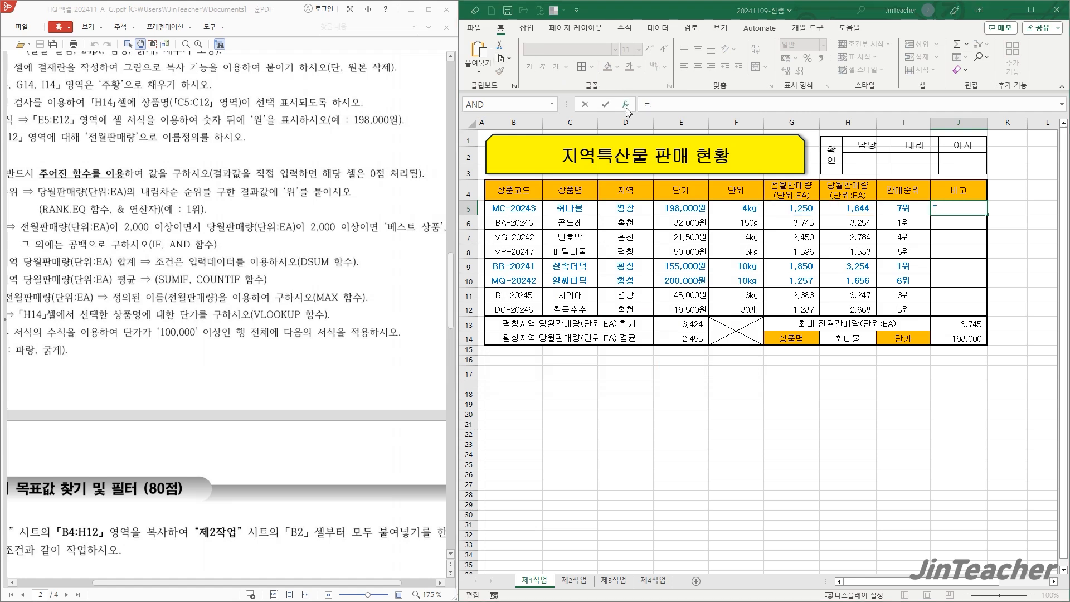
left_click(510, 264)
left_click(641, 382)
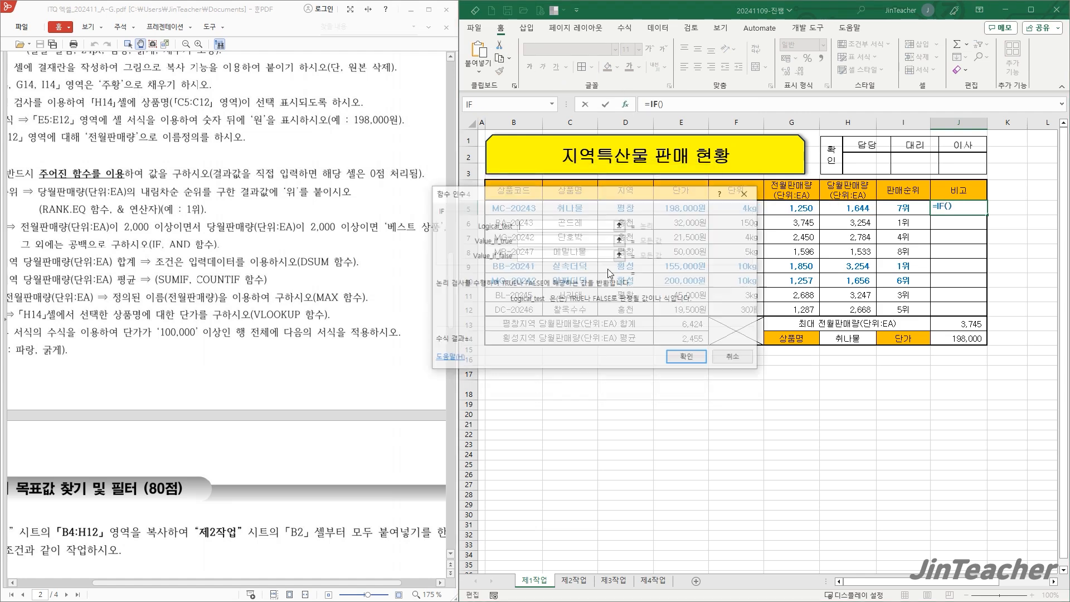
right_click(596, 233)
left_click(623, 259)
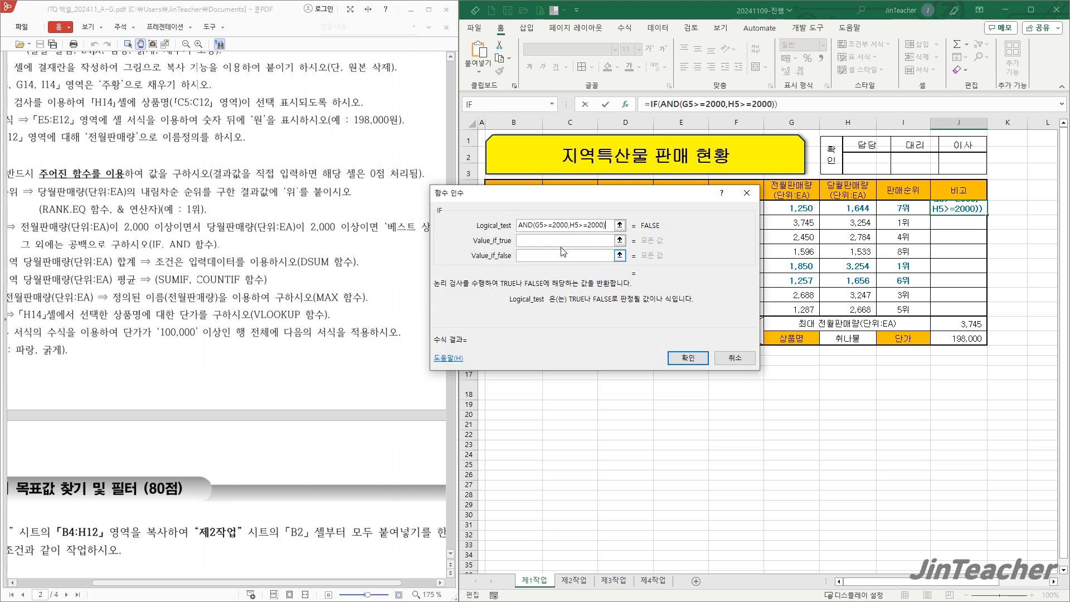
Step: Set IF results to "베스트 상품" and "", then fill J5 down to J12 without formatting
left_click(563, 240)
type("베스트 상품")
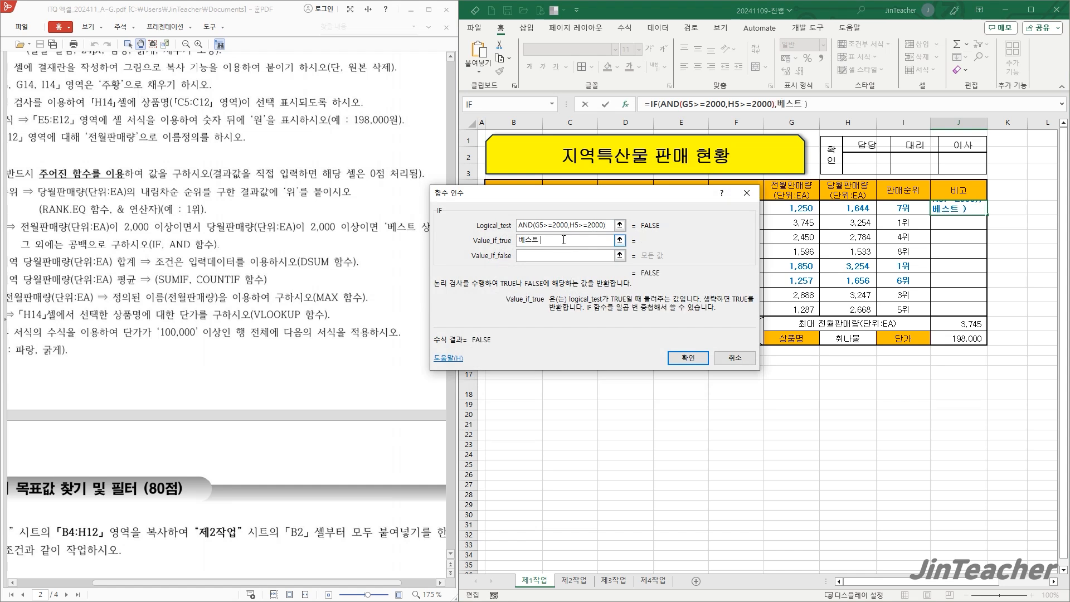
left_click(548, 257)
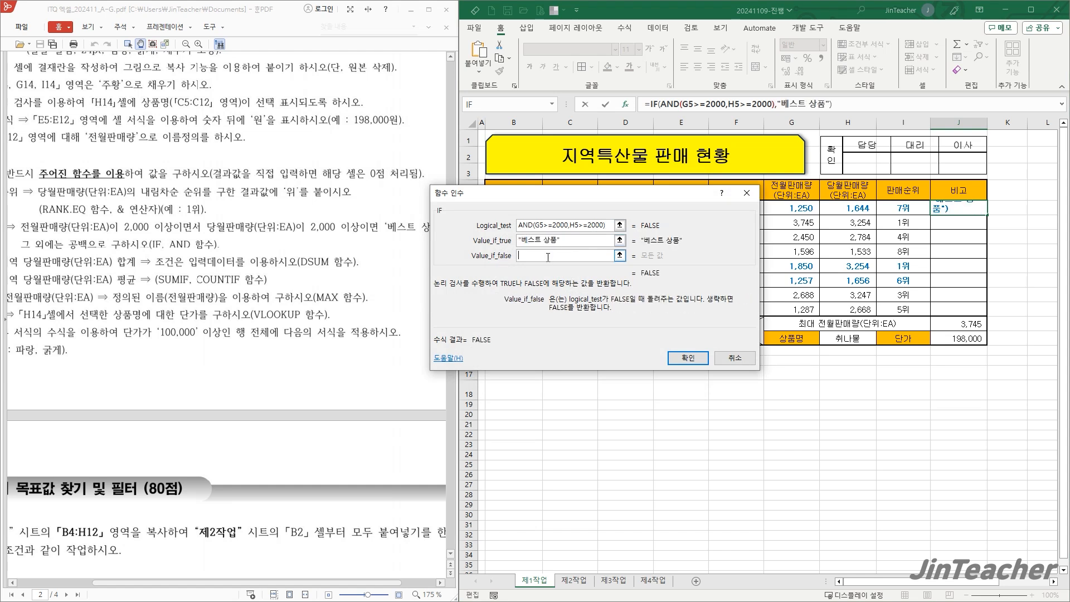
type("\"")
left_click(687, 357)
left_click_drag(985, 216, 985, 310)
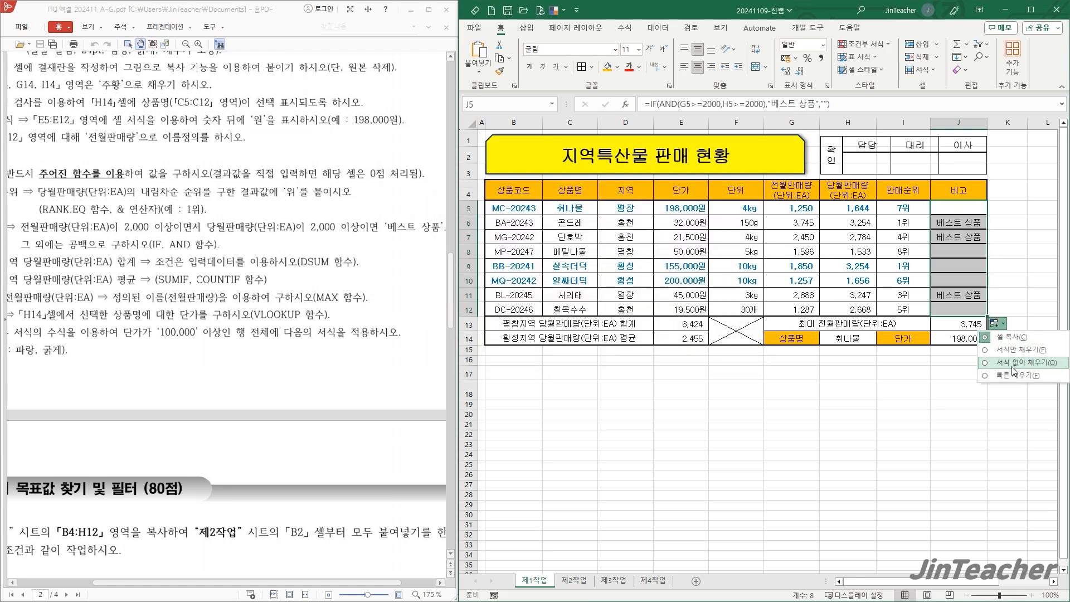
left_click(968, 311)
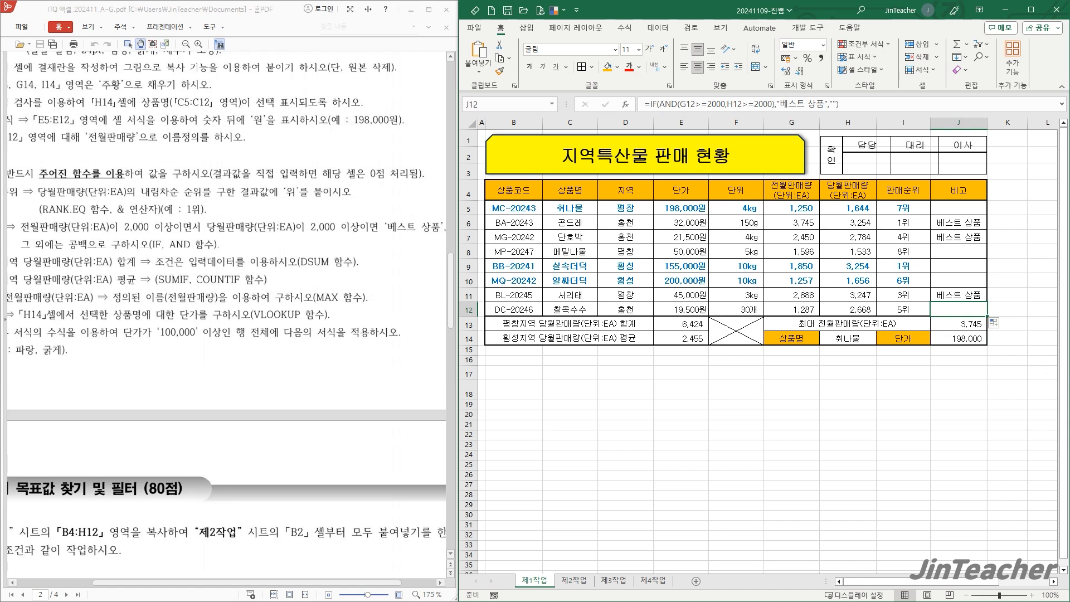